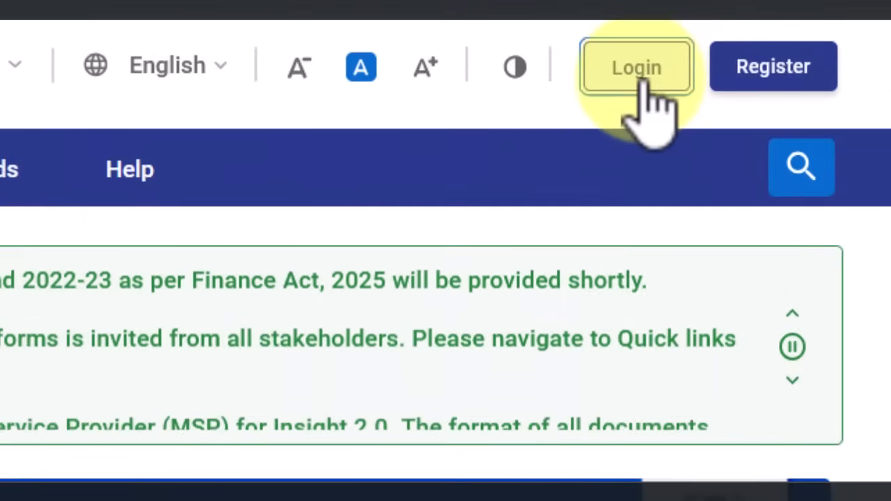
# Go to the portal's login page using the Login button on the e-Filing home page
pyautogui.click(639, 80)
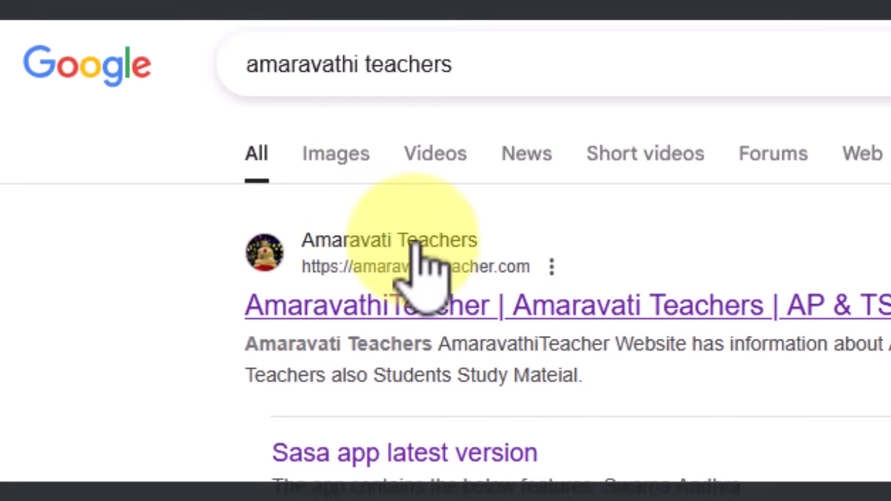
# Reach the e-Filing login page through the amaravathiTeacher.com 'Income Tax e filing login Link' post
pyautogui.click(369, 270)
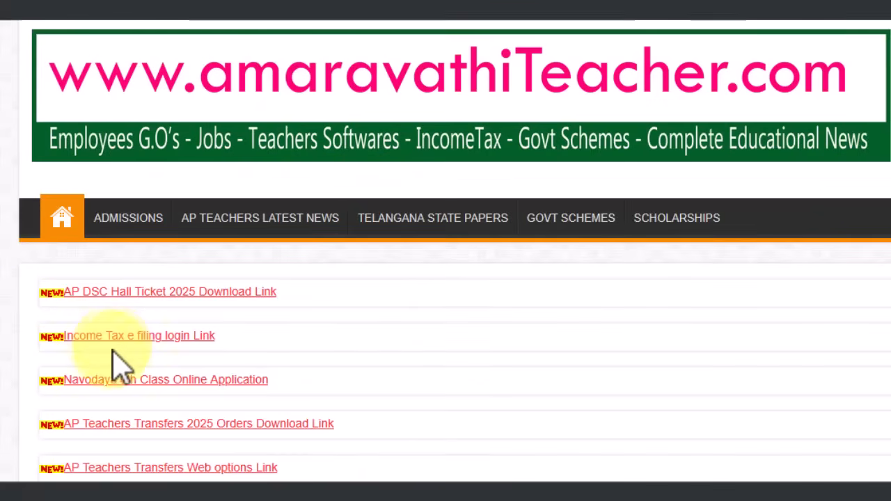
pyautogui.click(193, 337)
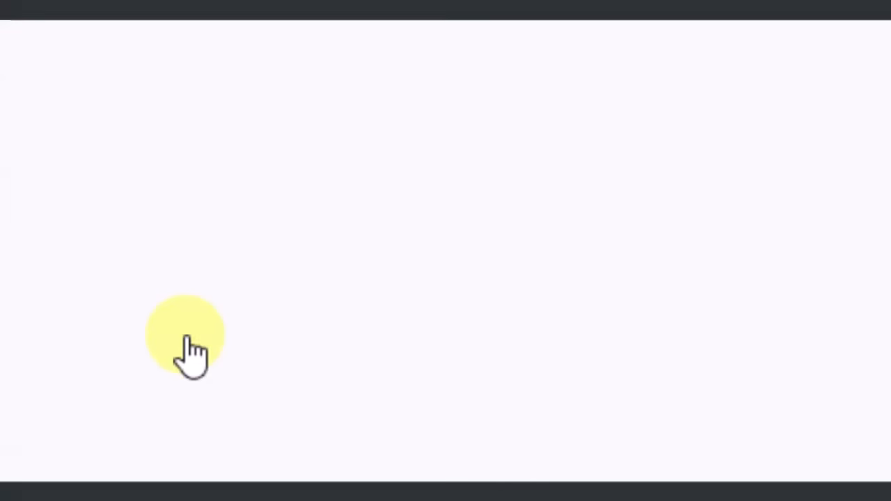
pyautogui.scroll(-5, 272, 437)
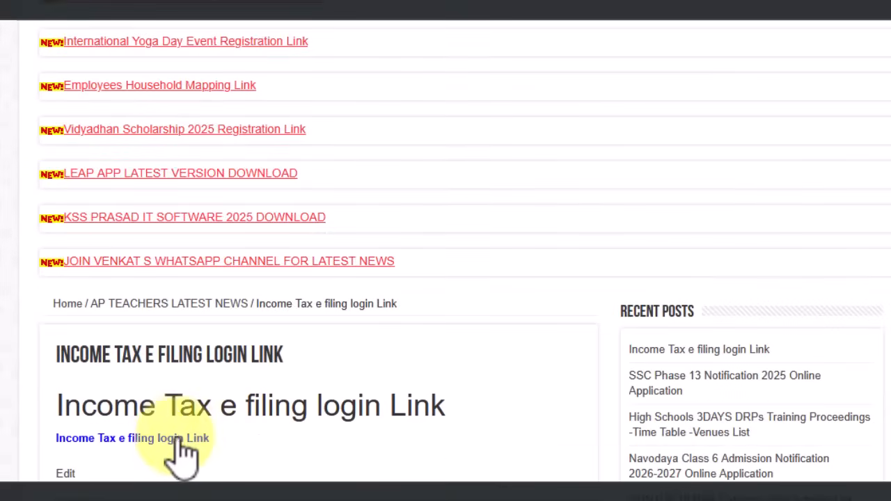
pyautogui.click(171, 444)
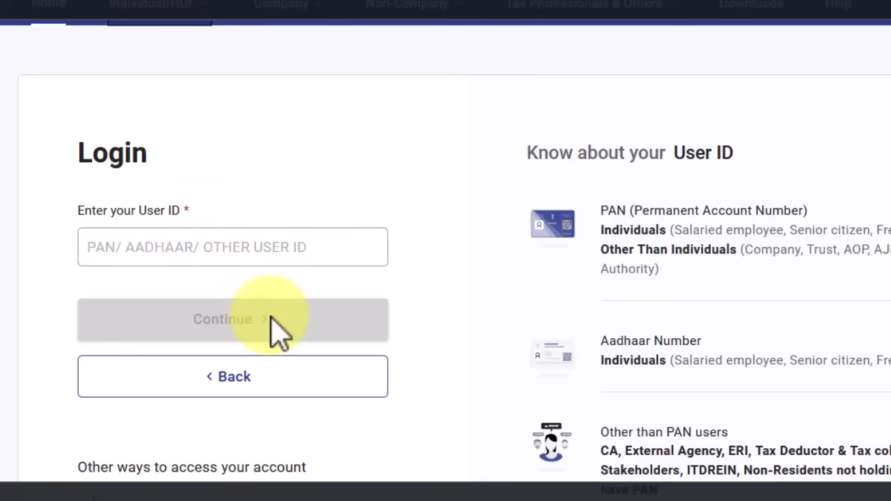
# Enter the PAN as User ID, confirm the secure access message and enter the password
pyautogui.click(243, 252)
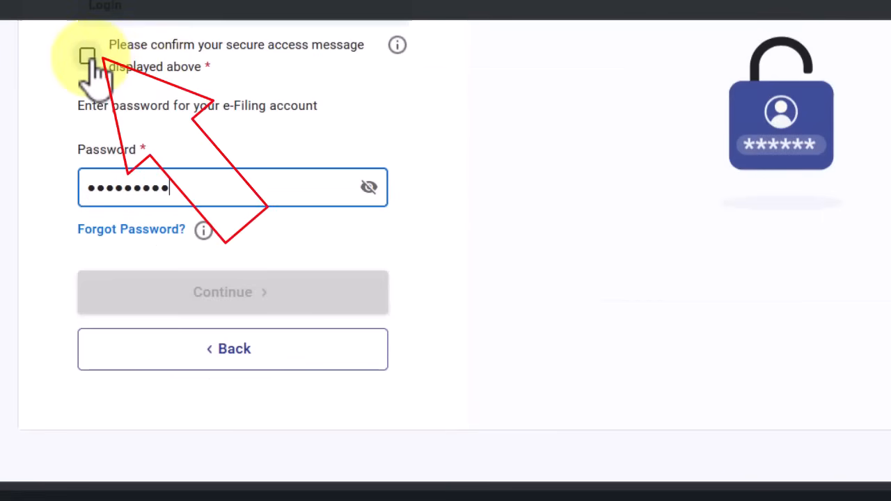
pyautogui.click(87, 56)
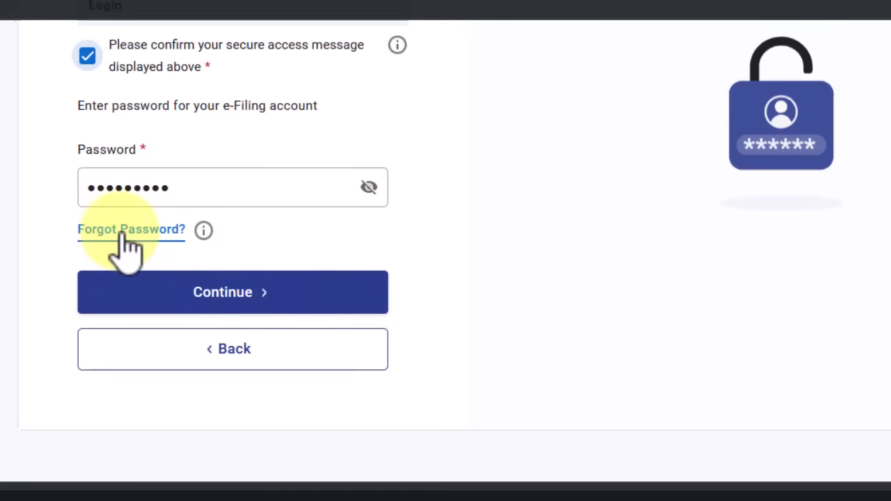
# Complete the login and return to the account dashboard through the Dashboard breadcrumb
pyautogui.click(261, 306)
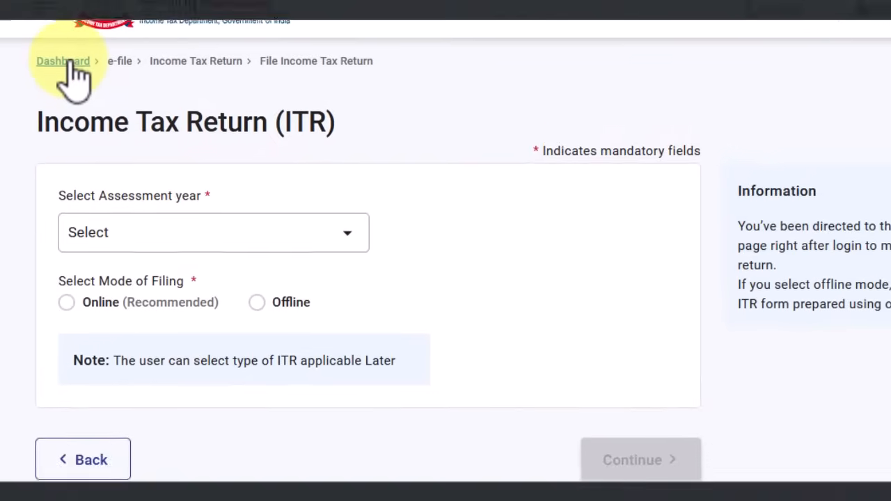
pyautogui.click(64, 86)
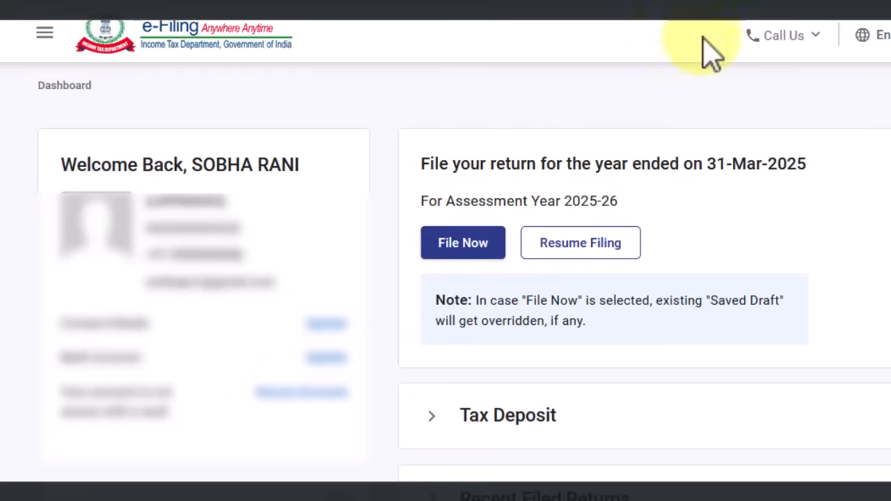
# Show the Income Tax Returns options under the e-File menu from the hamburger navigation
pyautogui.click(47, 36)
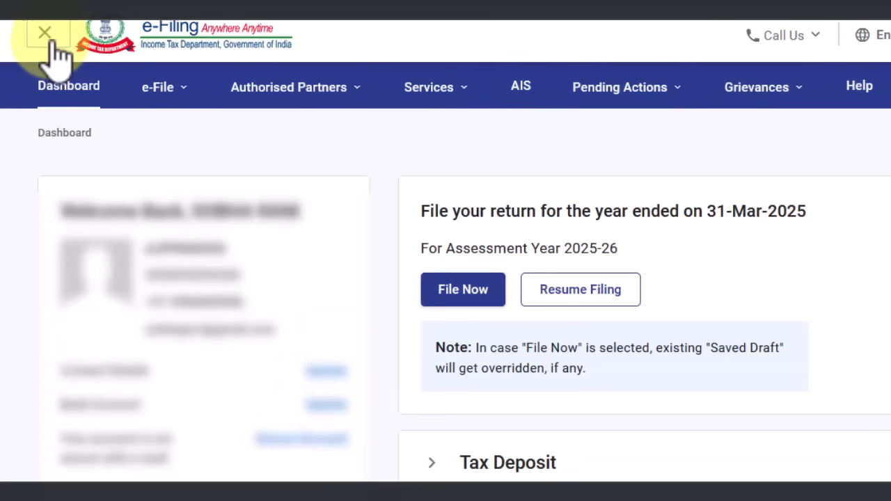
pyautogui.moveTo(293, 104)
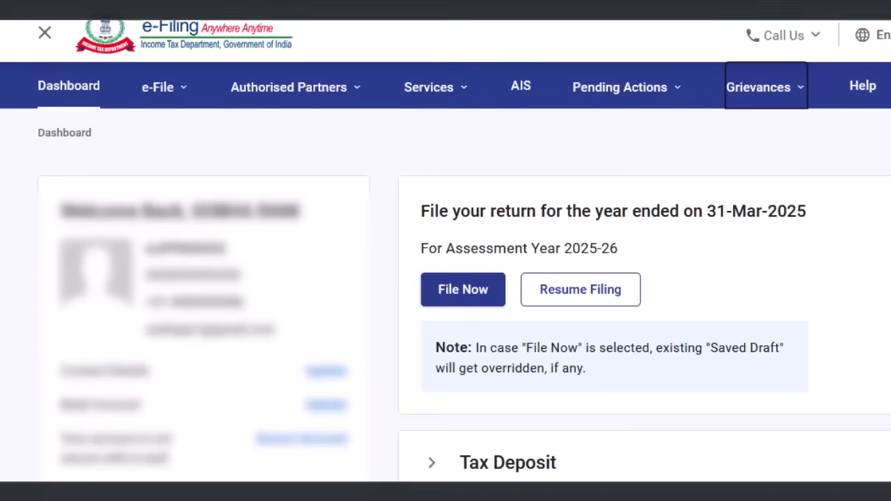
pyautogui.click(154, 98)
pyautogui.moveTo(170, 129)
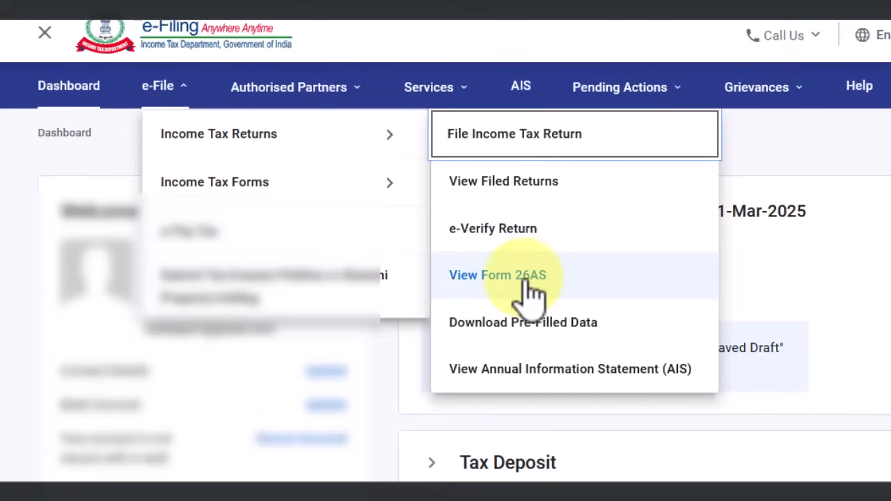
# Go to TRACES through View Form 26AS, accepting the disclaimer and attention notice, and open the Form 26AS view
pyautogui.click(523, 284)
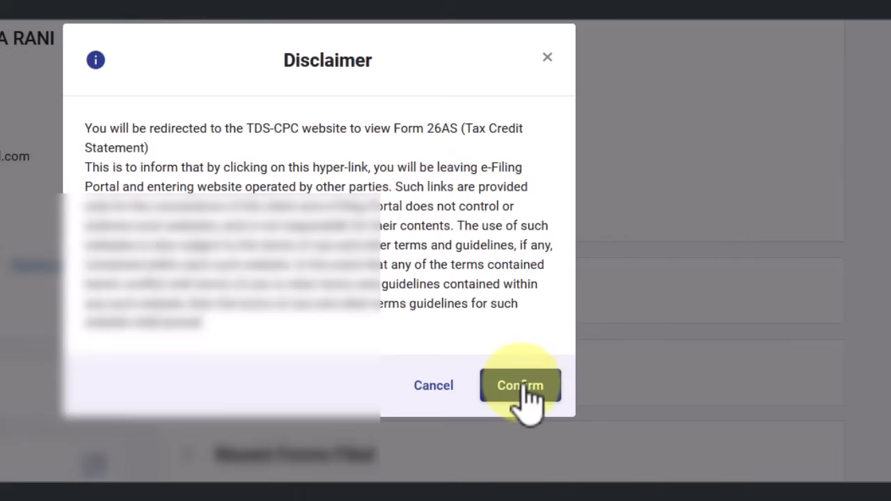
pyautogui.click(520, 382)
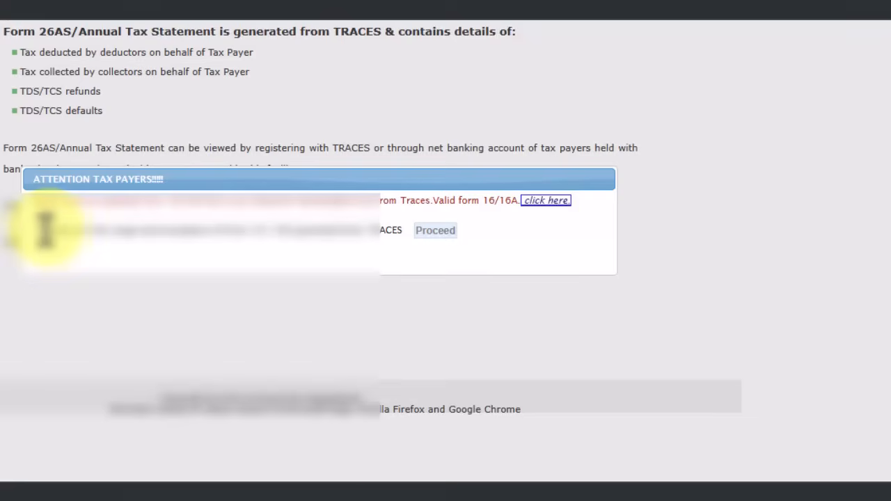
pyautogui.click(39, 229)
pyautogui.click(428, 229)
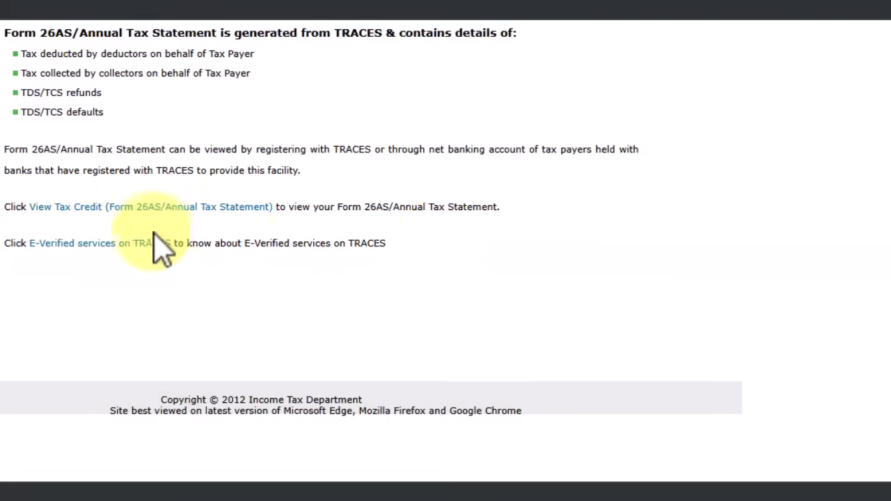
pyautogui.click(162, 206)
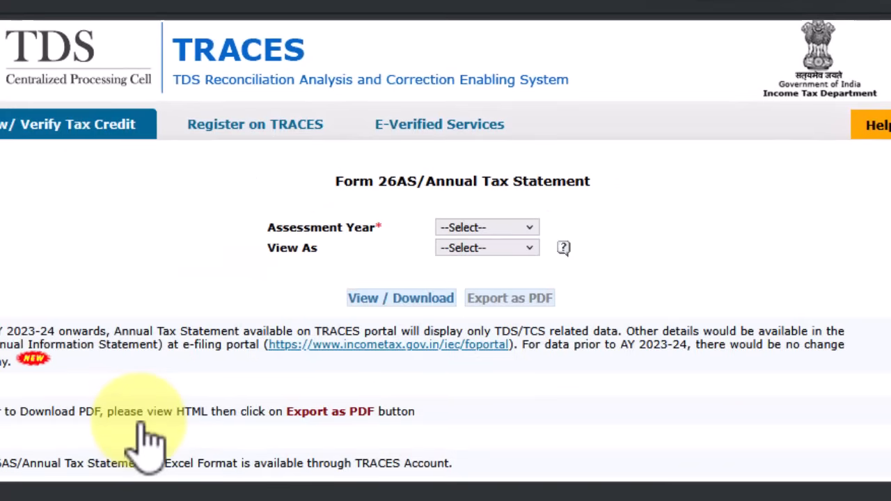
# View the Form 26AS for assessment year 2025-26 in HTML format
pyautogui.click(465, 228)
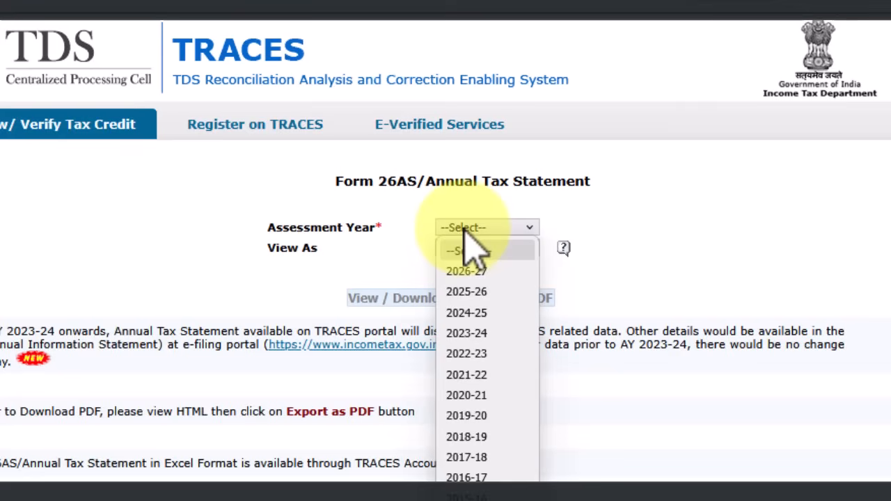
pyautogui.click(506, 297)
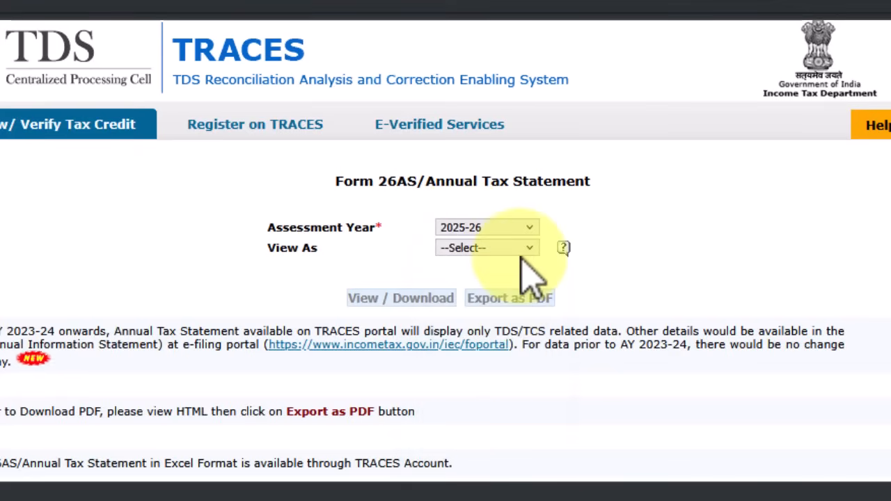
pyautogui.click(495, 250)
pyautogui.click(502, 293)
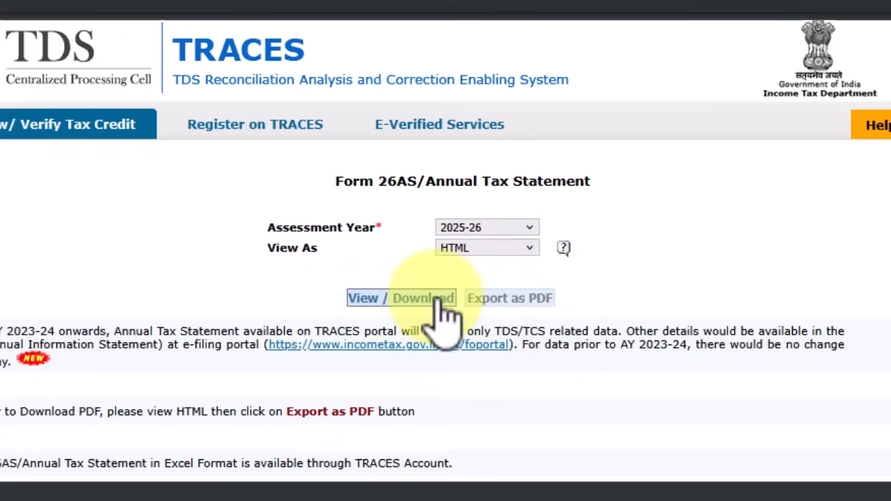
pyautogui.click(402, 298)
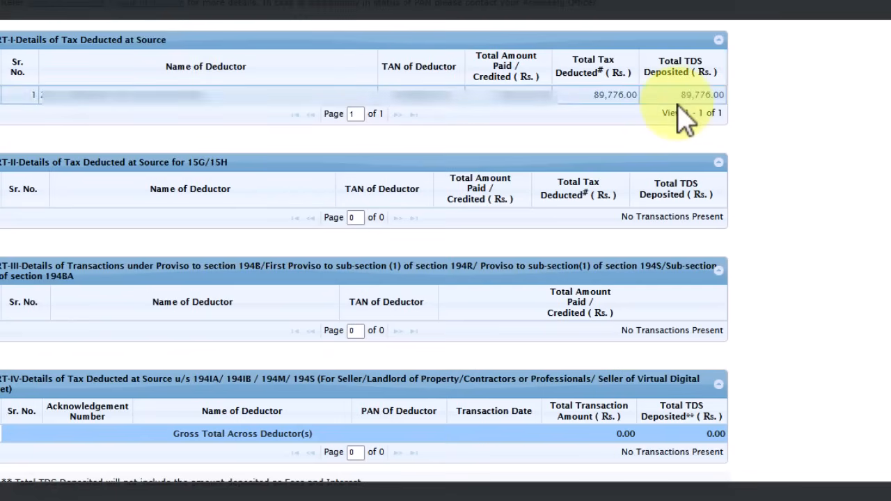
# Highlight the 89,776.00 total TDS and compare it with the tax sheet's 86,224 net tax
pyautogui.moveTo(679, 95); pyautogui.dragTo(722, 97)
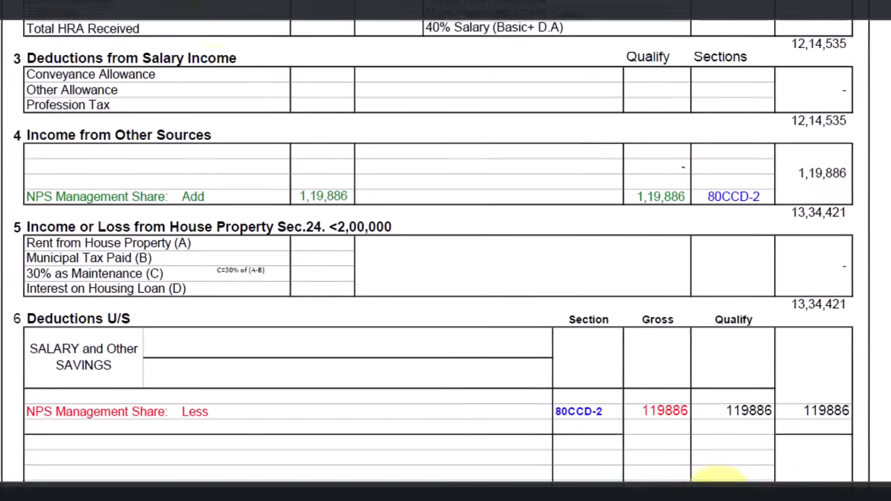
pyautogui.scroll(-10, 292, 17)
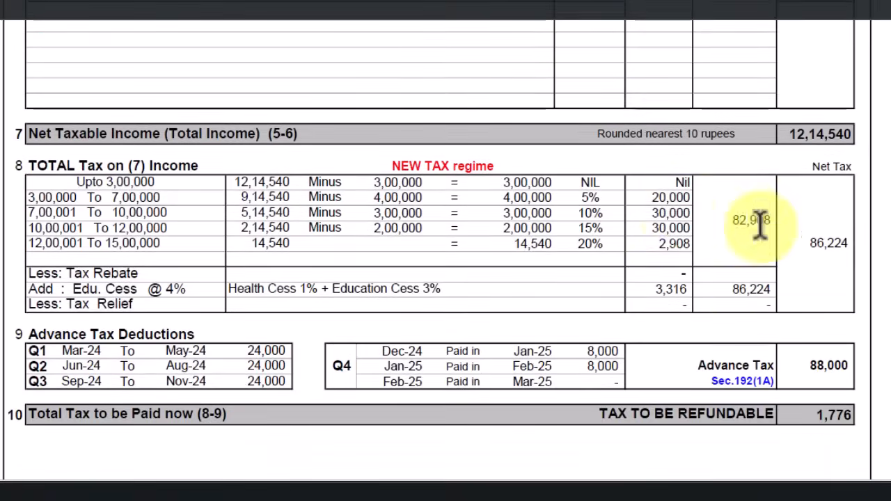
pyautogui.scroll(-1, 759, 226)
pyautogui.moveTo(807, 176); pyautogui.dragTo(869, 176)
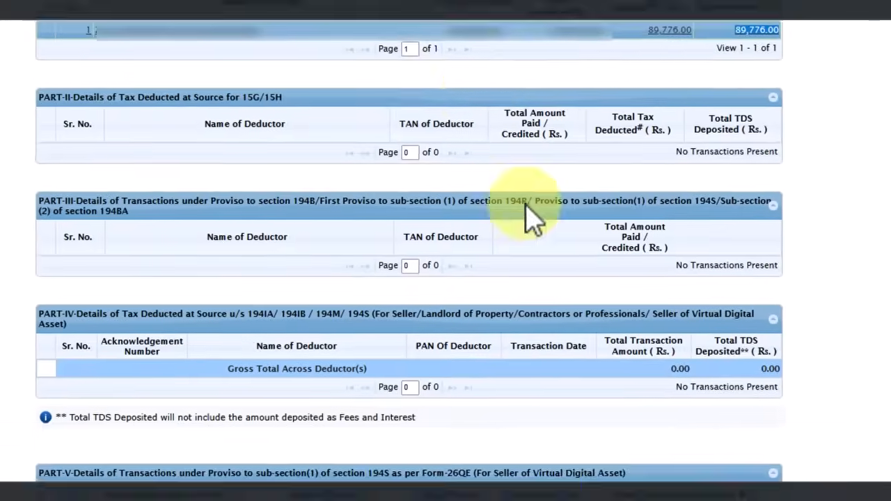
pyautogui.scroll(3, 533, 219)
pyautogui.moveTo(801, 119); pyautogui.dragTo(738, 132)
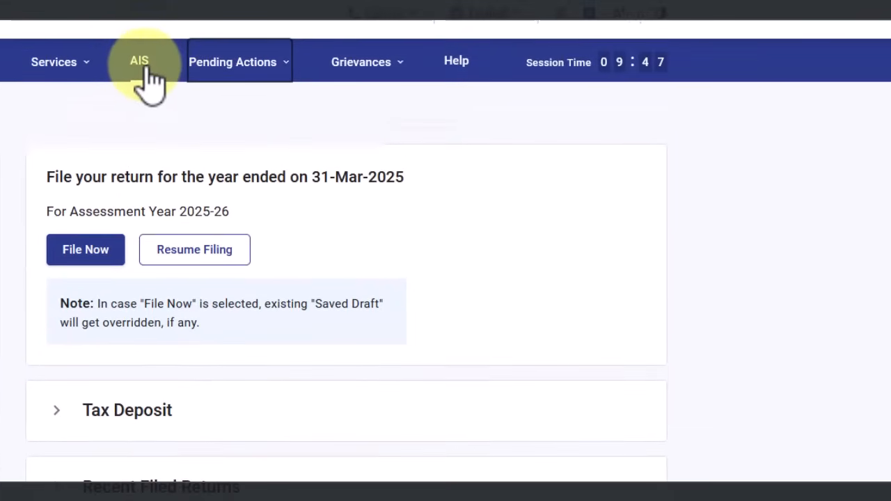
# Open AIS from the top navigation bar and proceed to the Compliance Portal
pyautogui.click(143, 61)
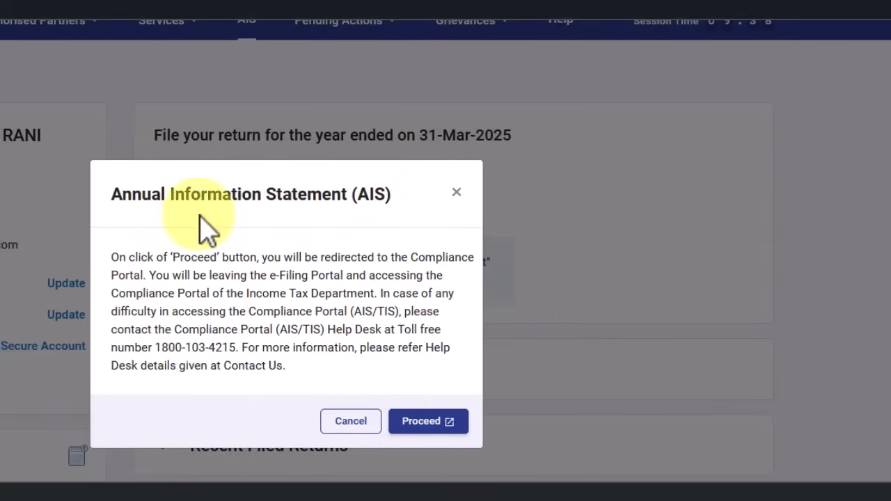
pyautogui.click(436, 423)
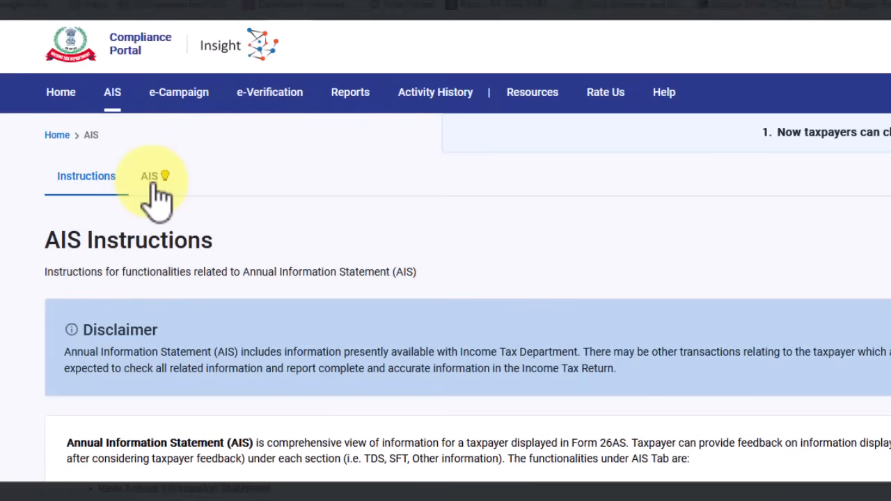
# Switch to the AIS tab and open the full F.Y. 2024-25 Annual Information Statement
pyautogui.click(153, 185)
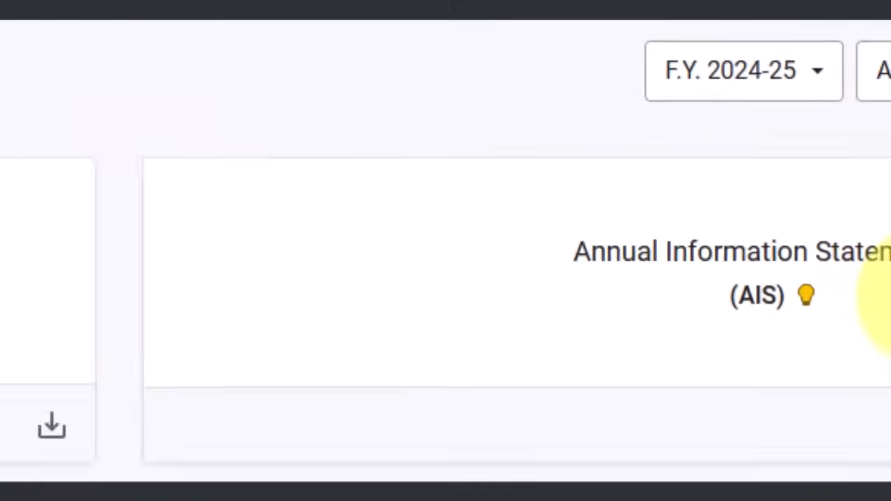
pyautogui.click(686, 468)
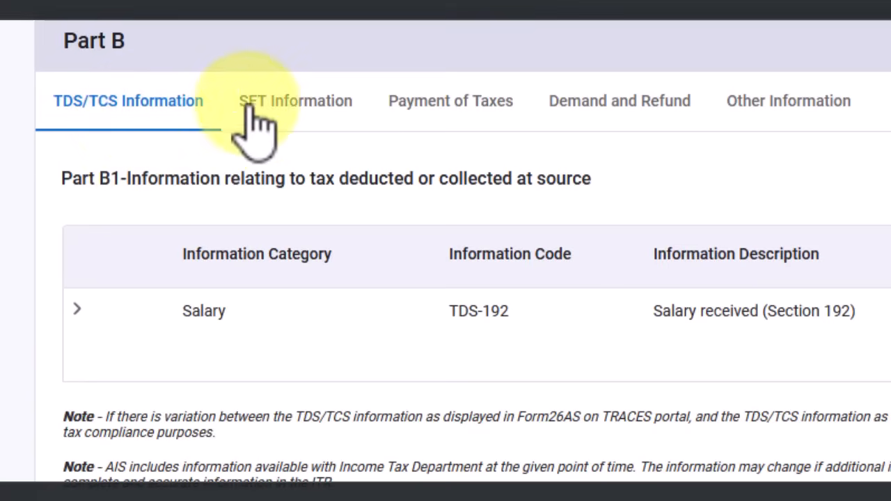
# Review the AIS SFT, tax payments, demand and refund, and empty Part B other information
pyautogui.click(291, 106)
pyautogui.scroll(-2, 321, 296)
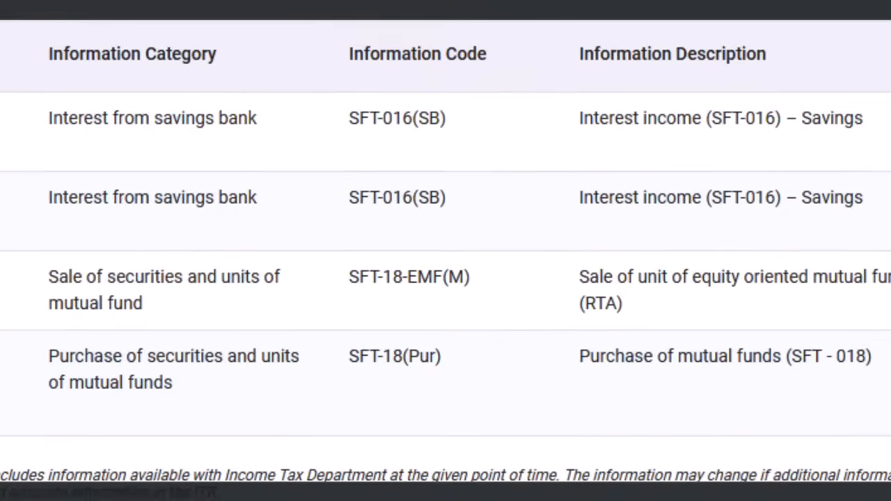
pyautogui.click(436, 38)
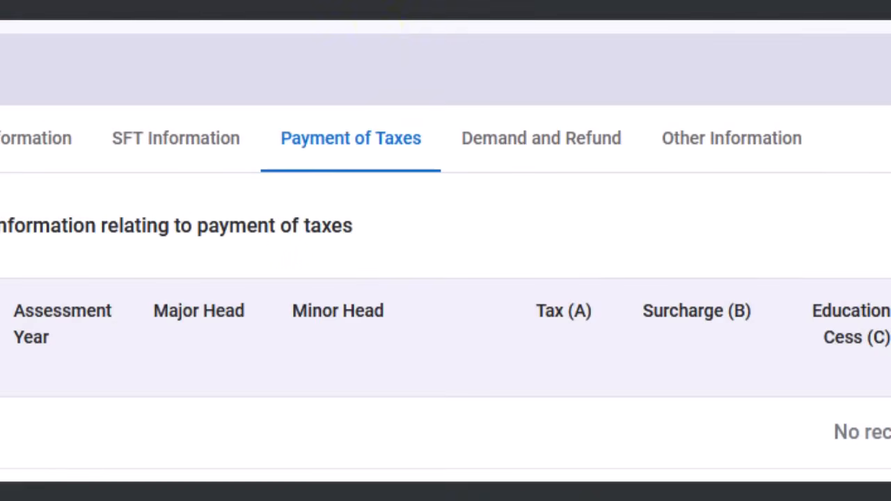
pyautogui.click(518, 149)
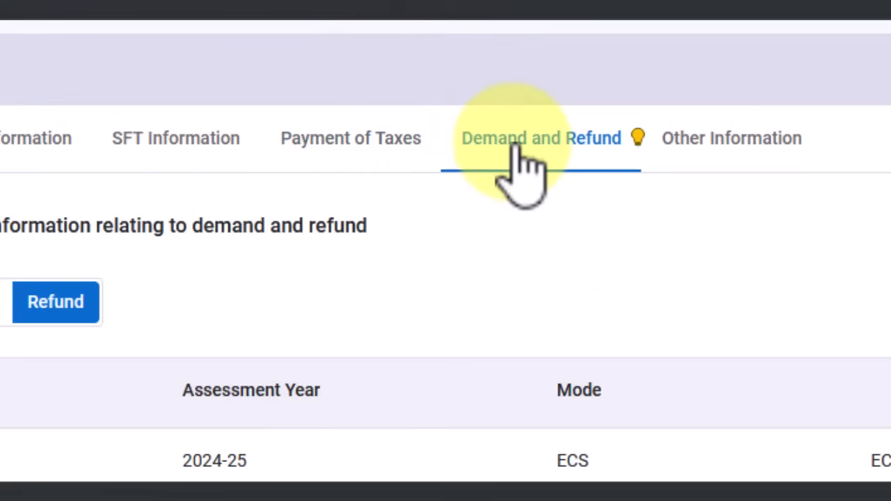
pyautogui.click(696, 152)
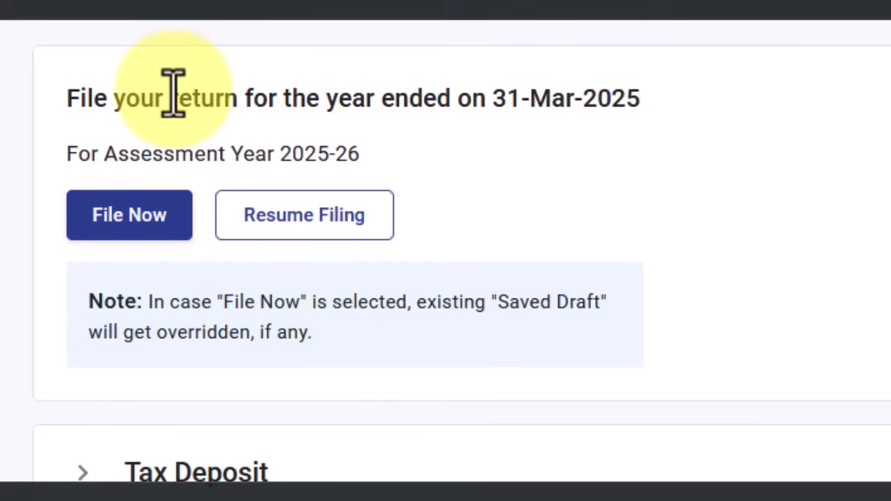
# Show the Income Tax Returns options under the e-File menu
pyautogui.moveTo(14, 8)
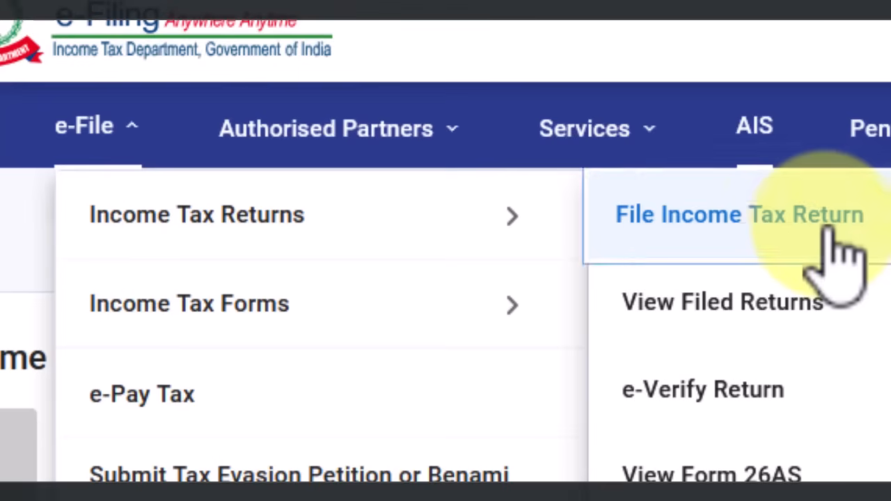
# Start a new online return for assessment year 2025-26 instead of resuming the draft
pyautogui.click(831, 231)
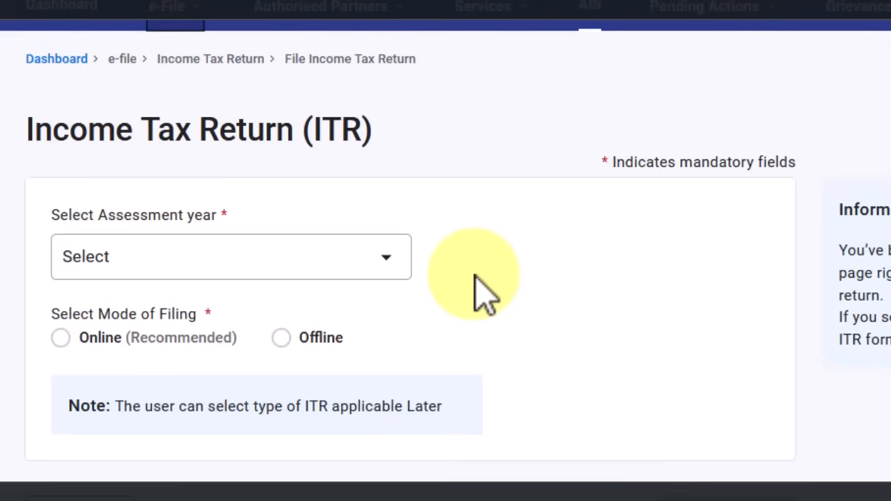
pyautogui.click(287, 264)
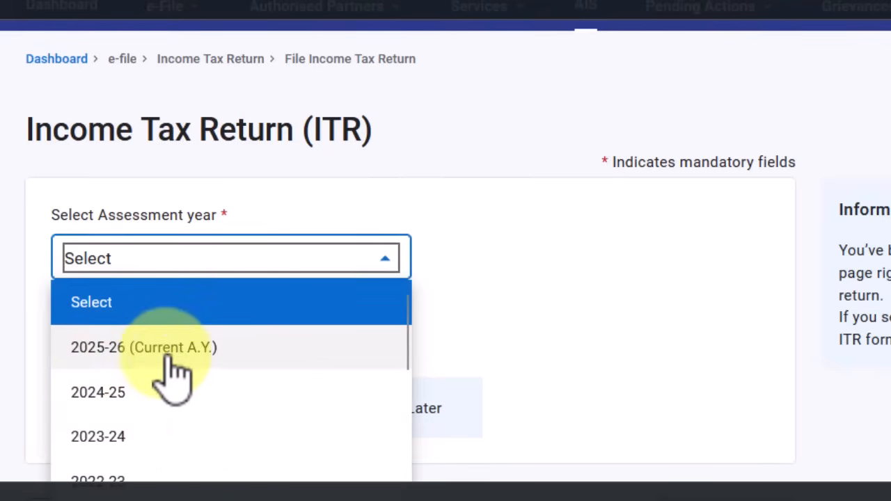
pyautogui.click(192, 356)
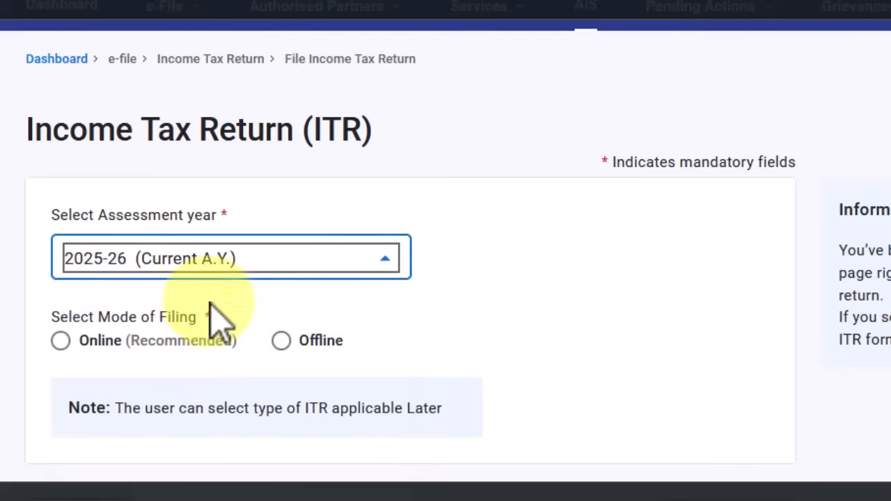
pyautogui.click(62, 343)
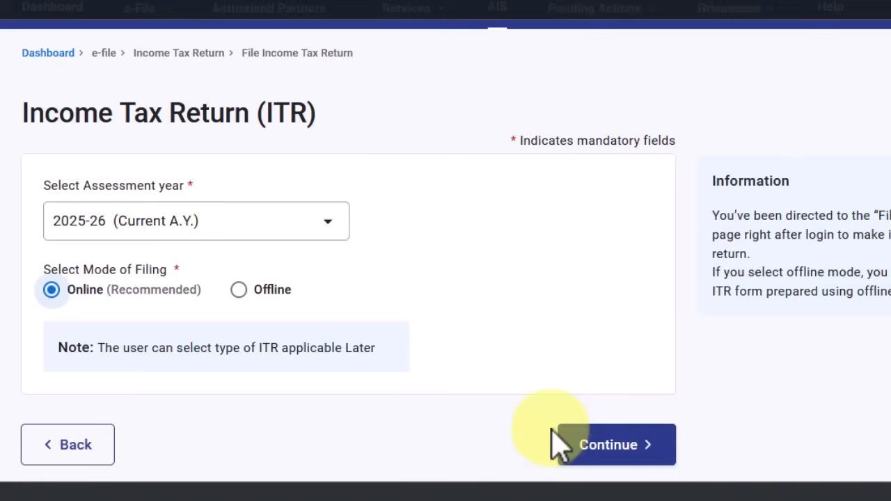
pyautogui.click(616, 453)
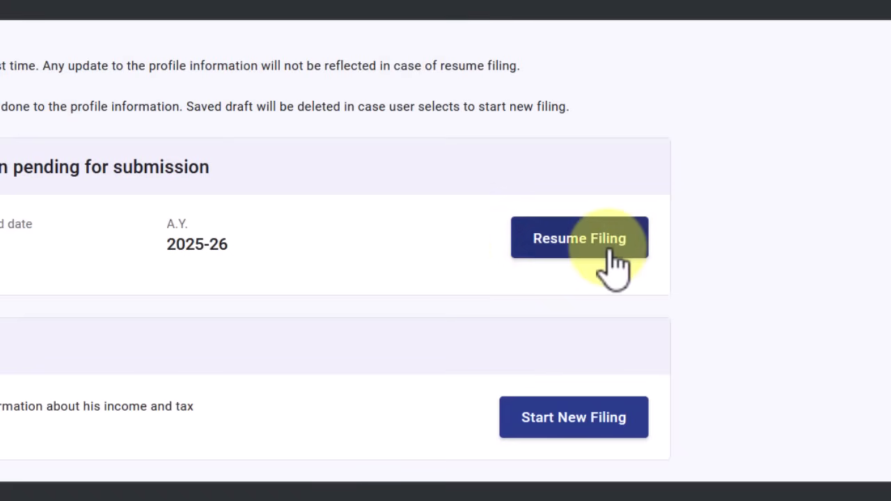
pyautogui.click(577, 425)
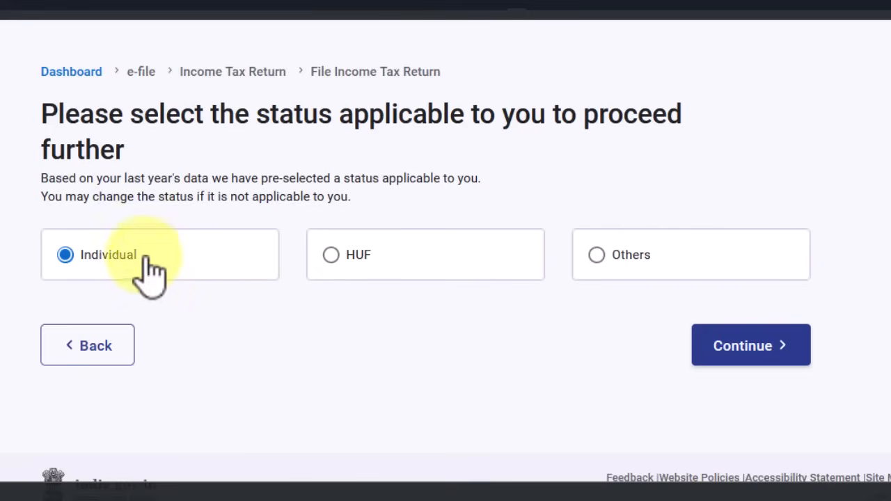
# Keep Individual as the status and proceed with ITR - 1 as the return form
pyautogui.click(741, 348)
pyautogui.click(199, 262)
pyautogui.click(193, 326)
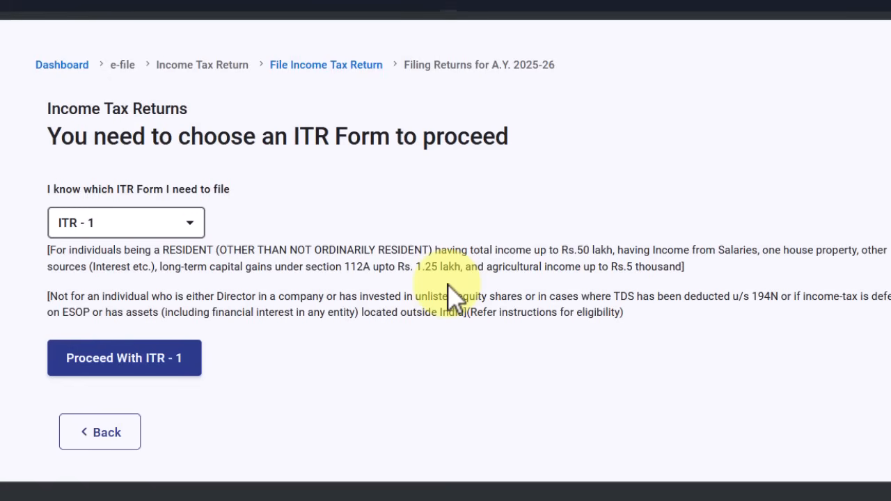
pyautogui.scroll(-1, 367, 258)
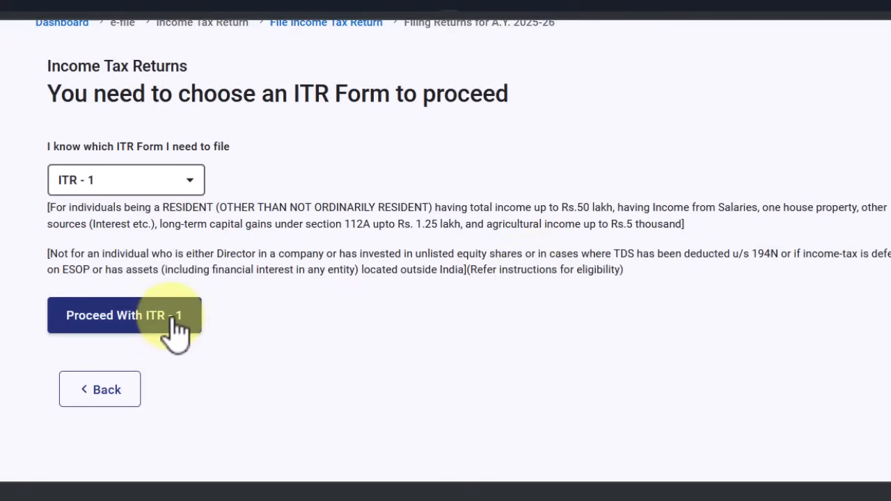
pyautogui.click(142, 325)
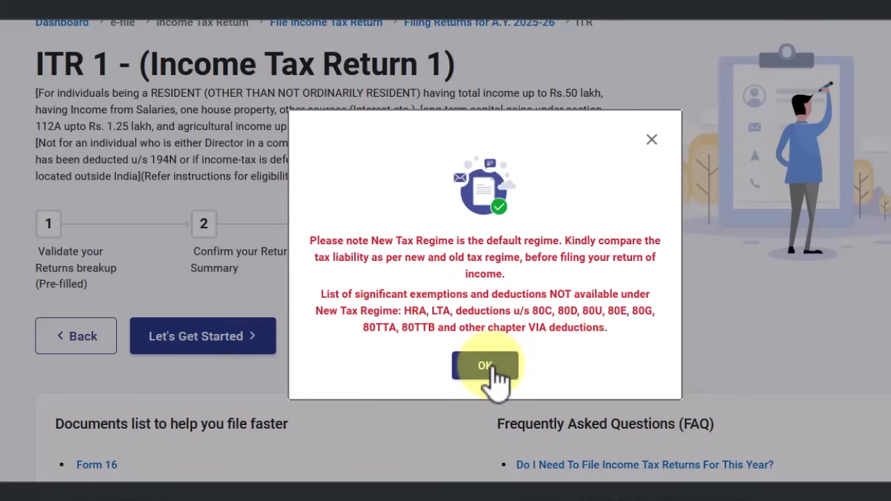
# Dismiss the new-regime and pre-fill notices and start ITR-1 to reach its Return Summary
pyautogui.click(495, 369)
pyautogui.scroll(-3, 606, 348)
pyautogui.click(219, 237)
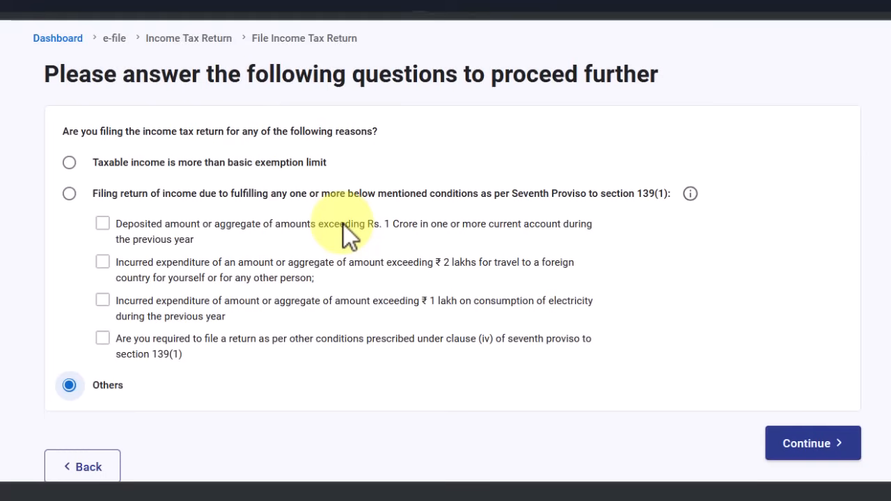
pyautogui.click(835, 453)
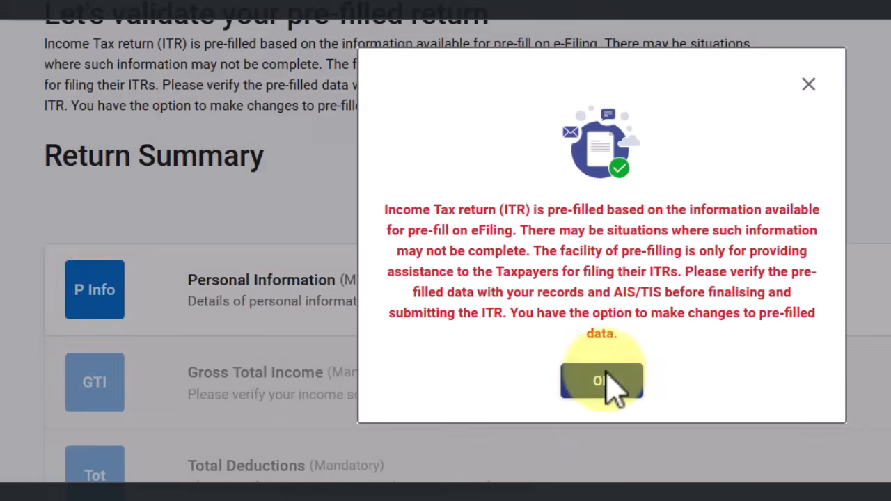
pyautogui.click(612, 380)
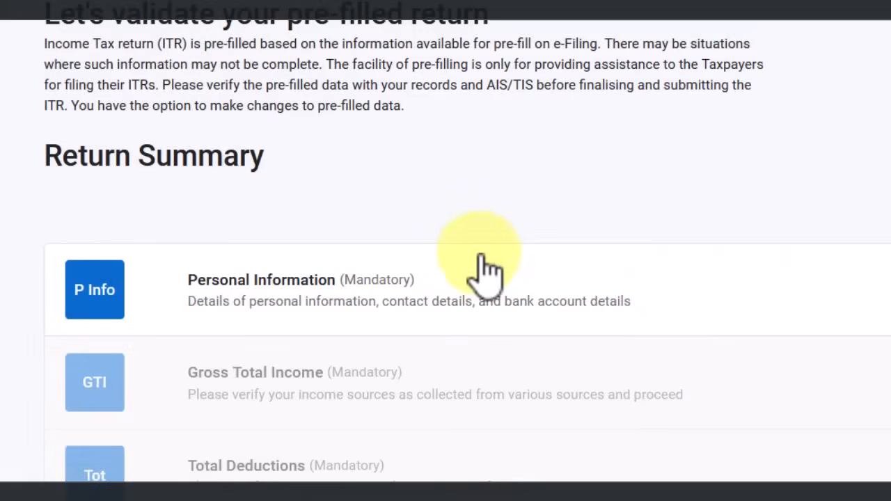
pyautogui.scroll(-3, 493, 270)
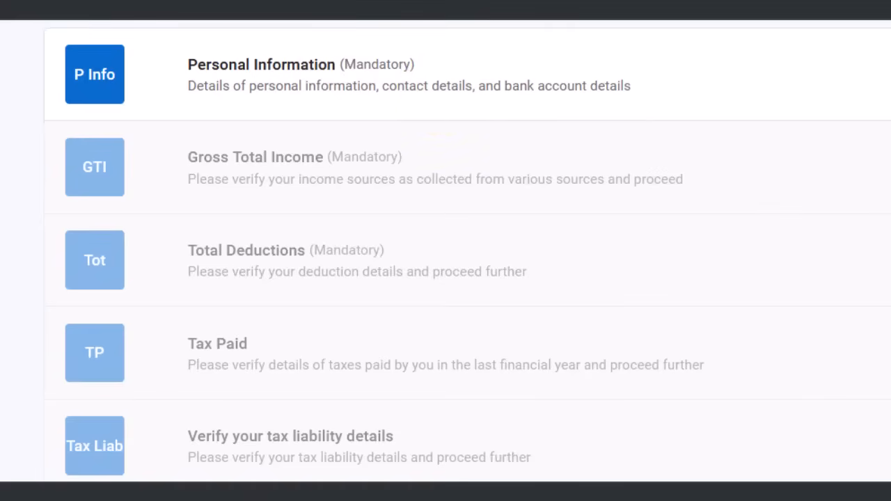
# Save the Personal Information contact details, with State Government as the nature of employment
pyautogui.click(374, 89)
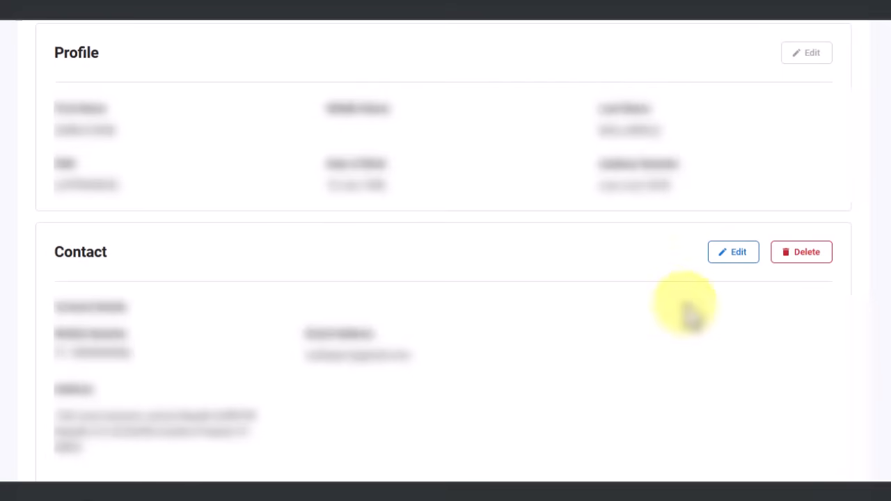
pyautogui.click(731, 254)
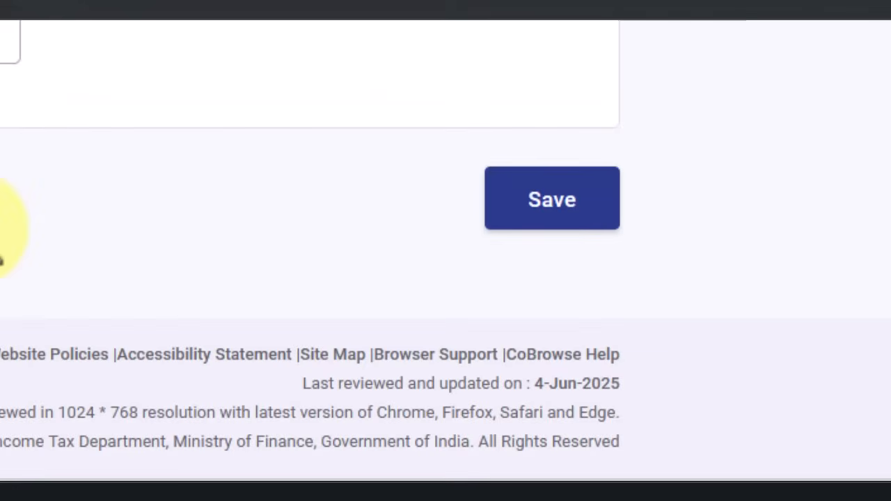
pyautogui.click(592, 230)
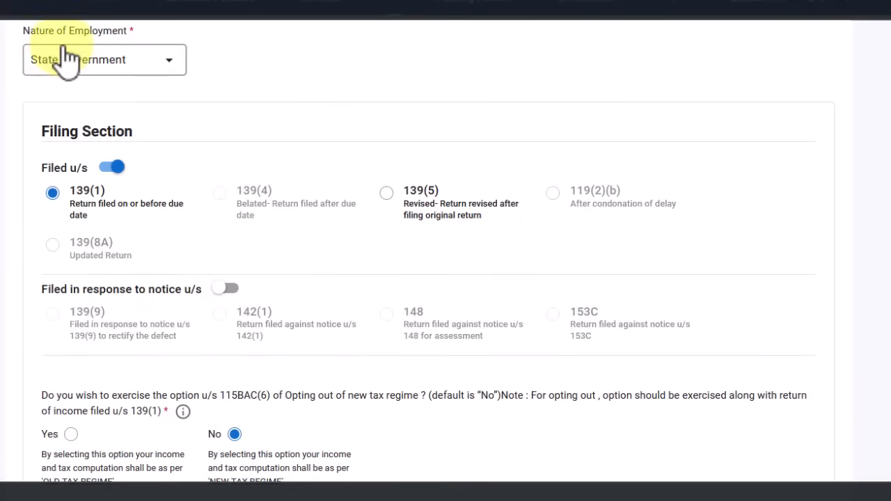
pyautogui.click(147, 60)
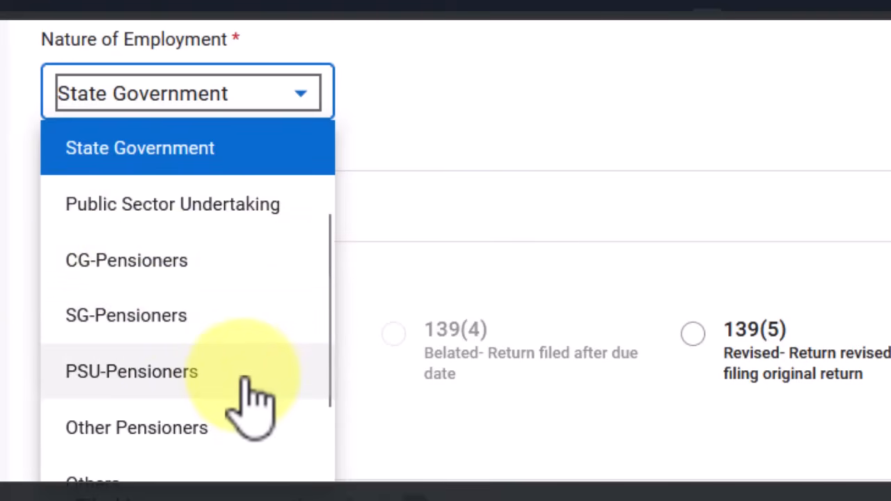
pyautogui.scroll(-2, 243, 373)
pyautogui.scroll(-1, 222, 390)
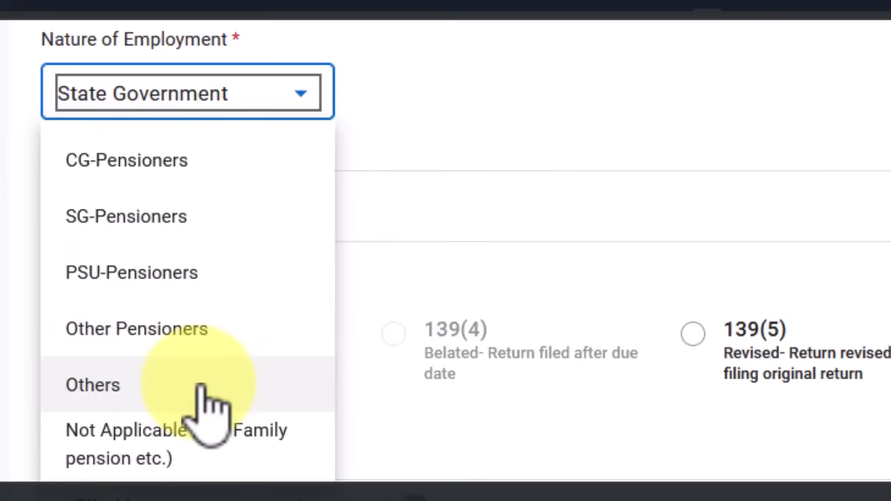
pyautogui.scroll(6, 208, 404)
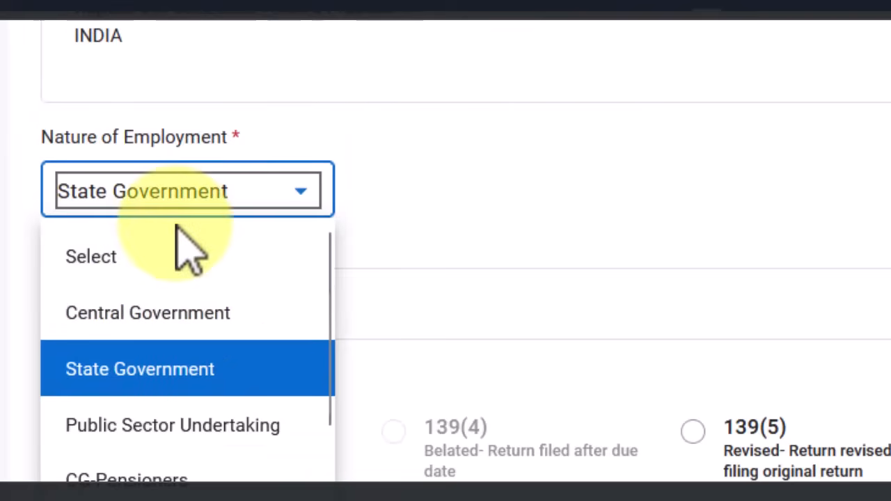
pyautogui.click(390, 179)
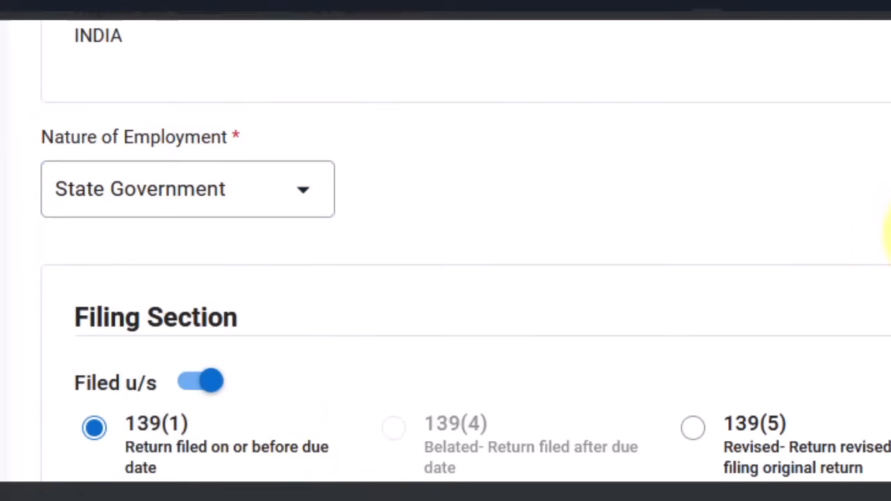
pyautogui.scroll(-2, 888, 229)
pyautogui.scroll(-2, 445, 279)
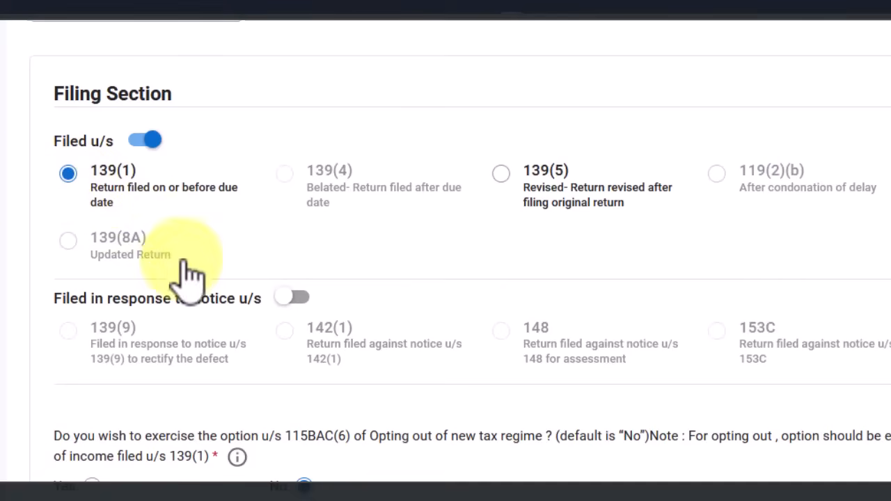
pyautogui.scroll(-1, 159, 261)
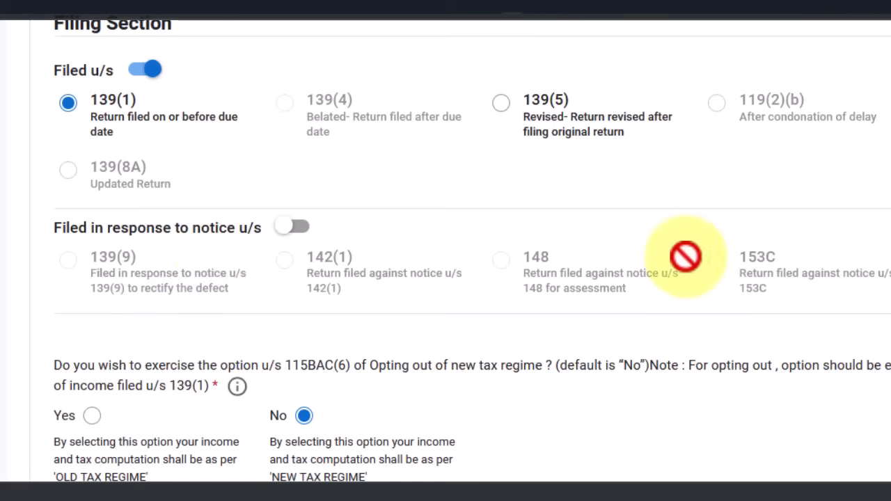
pyautogui.scroll(-3, 332, 285)
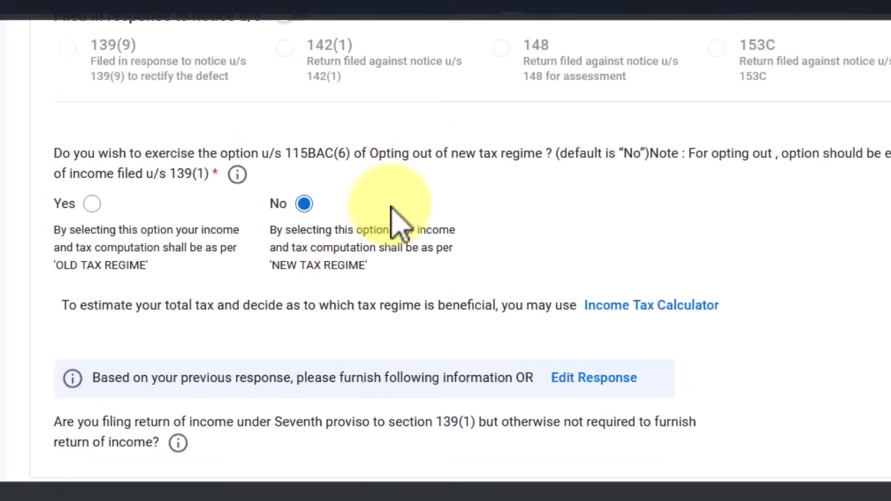
pyautogui.click(92, 205)
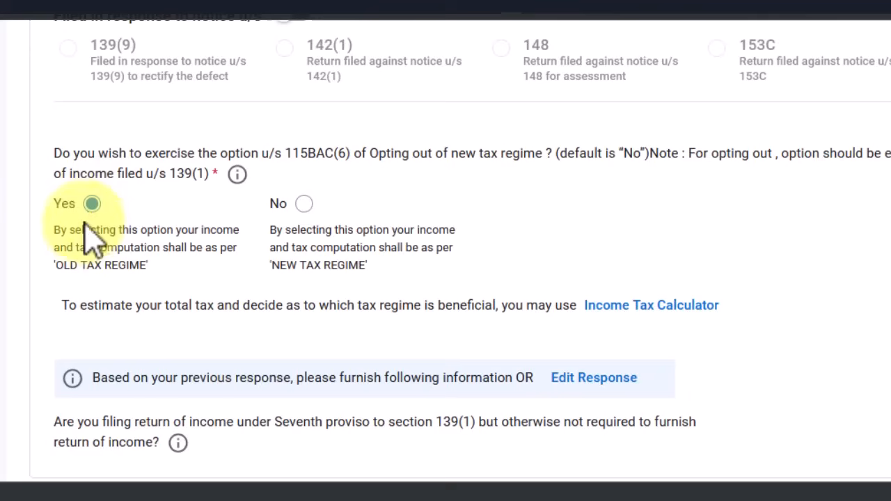
pyautogui.click(303, 205)
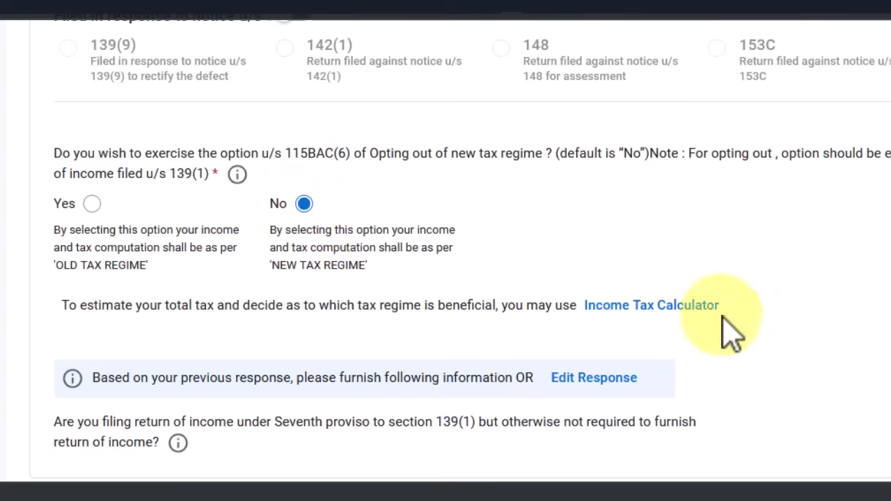
pyautogui.scroll(-1, 874, 404)
pyautogui.scroll(-1, 487, 473)
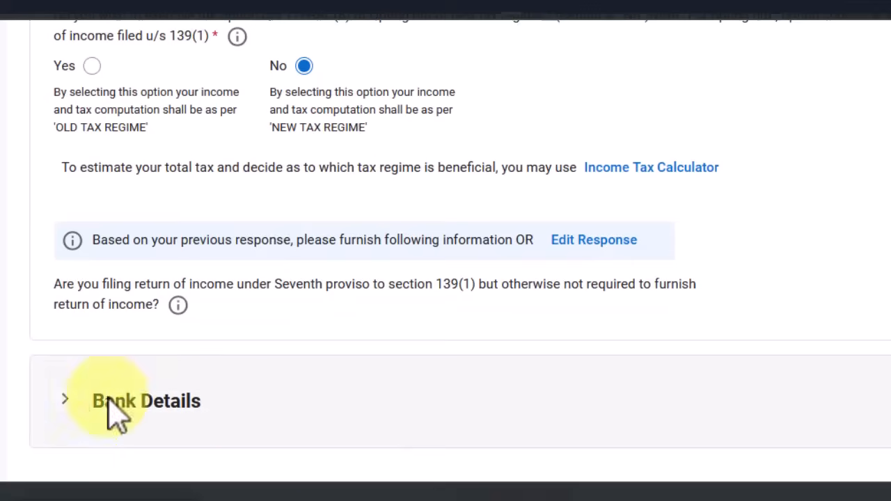
# Confirm Personal Information after checking both validated refund bank accounts in Bank Details
pyautogui.click(122, 418)
pyautogui.scroll(-3, 408, 413)
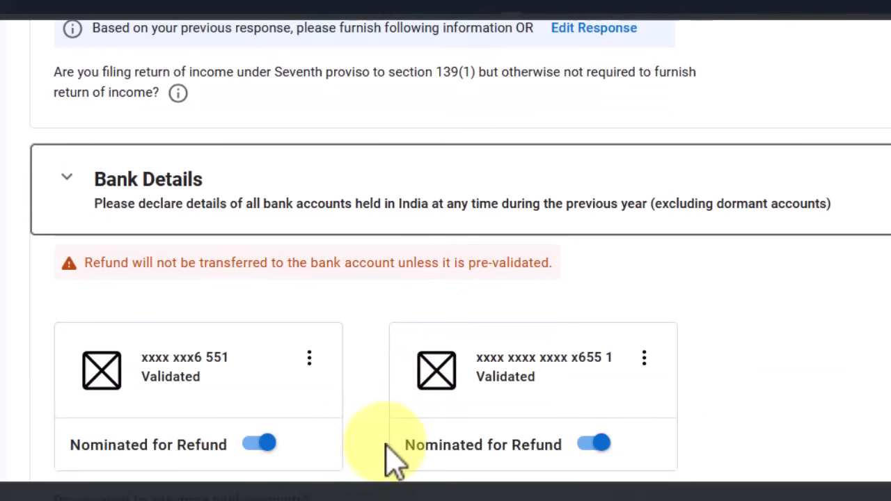
pyautogui.scroll(-2, 394, 445)
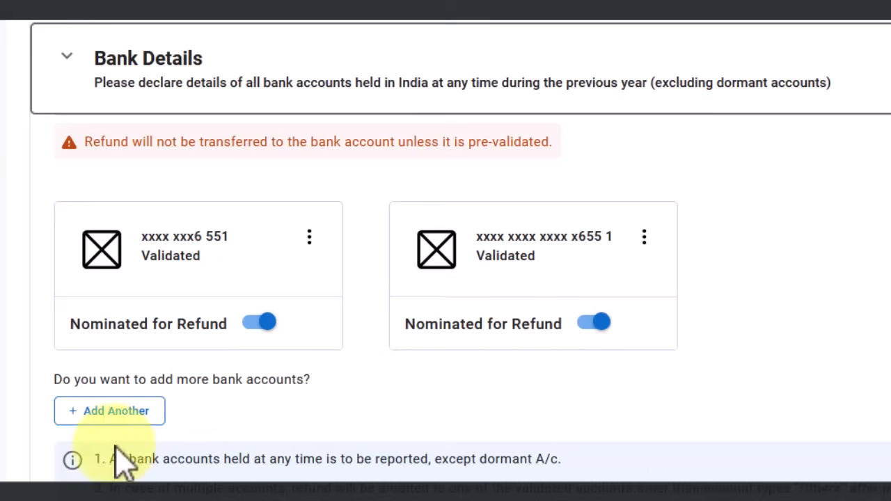
pyautogui.click(102, 418)
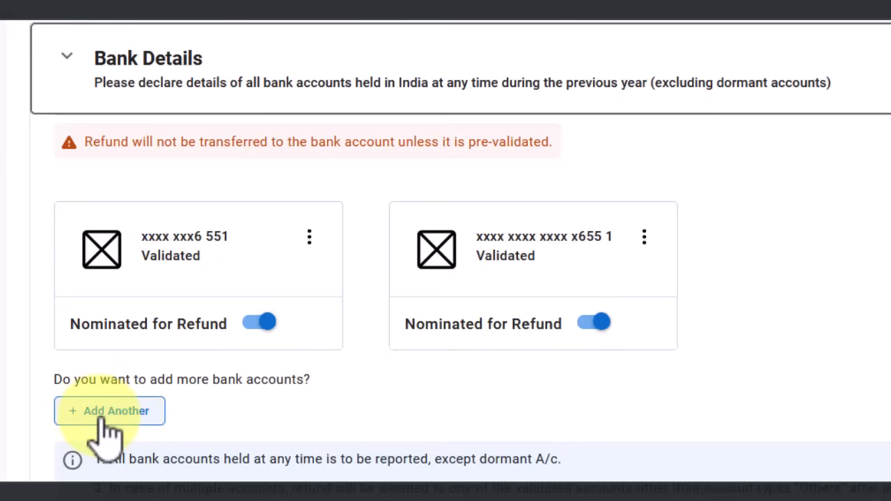
pyautogui.scroll(-3, 752, 452)
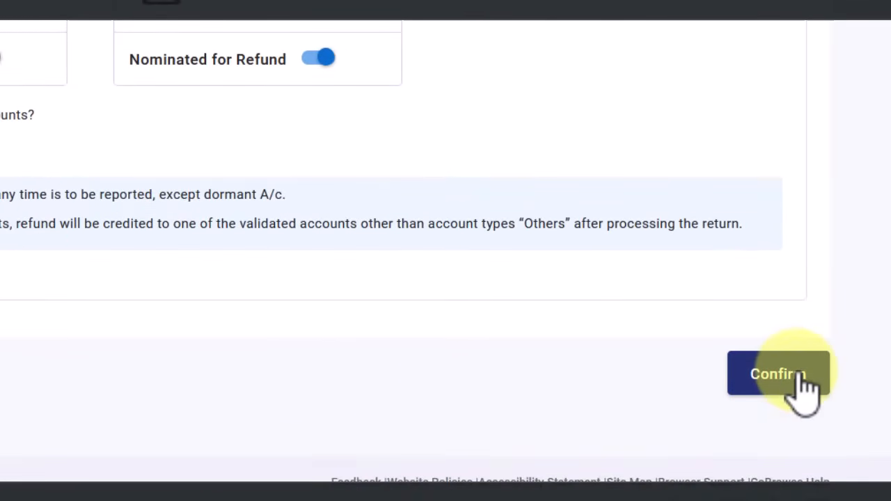
pyautogui.scroll(5, 627, 348)
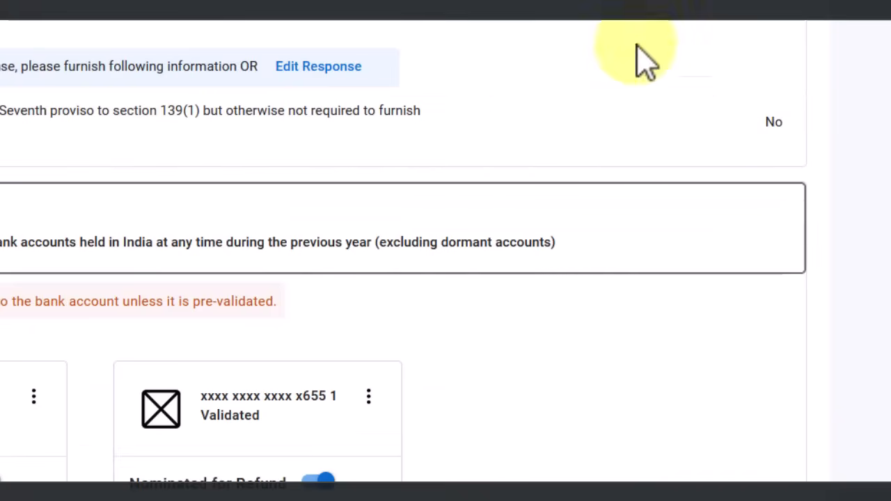
pyautogui.scroll(-5, 627, 125)
pyautogui.click(804, 386)
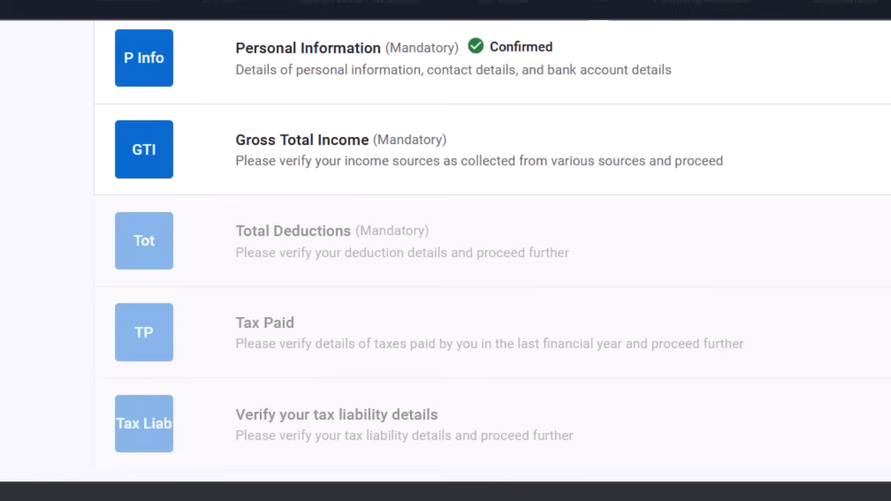
# Check the prefilled B1 salary of ₹9,61,543 and chargeable salary of ₹8,86,543 in Gross Total Income
pyautogui.scroll(1, 884, 495)
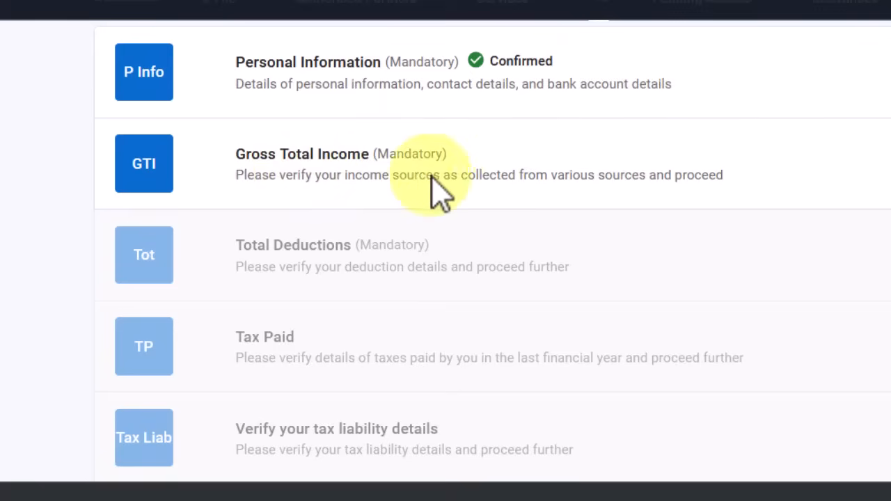
pyautogui.click(870, 181)
pyautogui.scroll(-2, 859, 193)
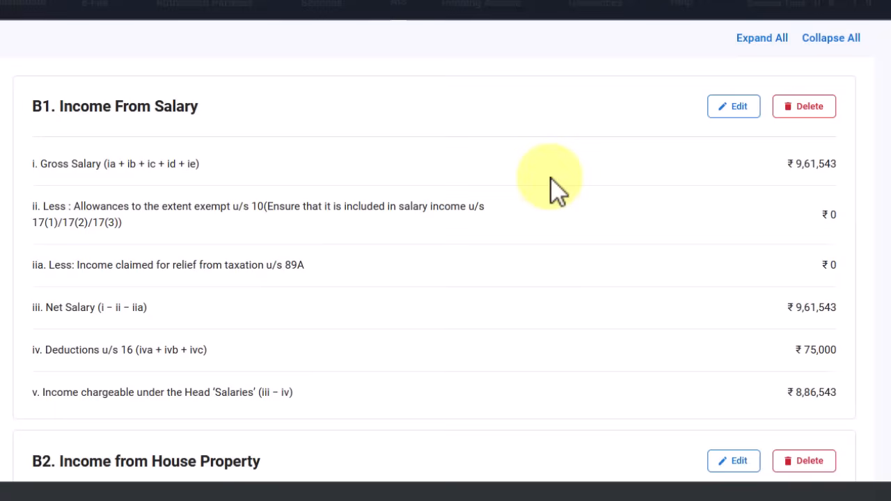
pyautogui.scroll(-10, 521, 245)
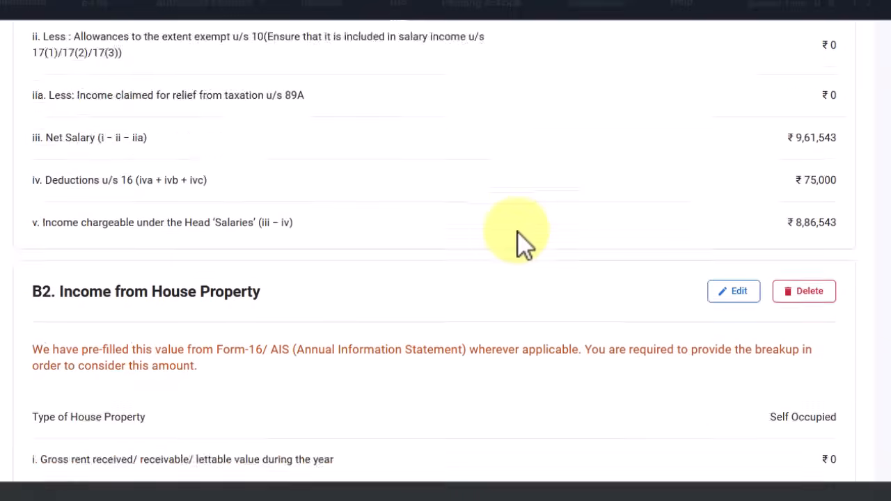
pyautogui.scroll(-3, 489, 245)
pyautogui.scroll(8, 489, 245)
pyautogui.scroll(6, 489, 245)
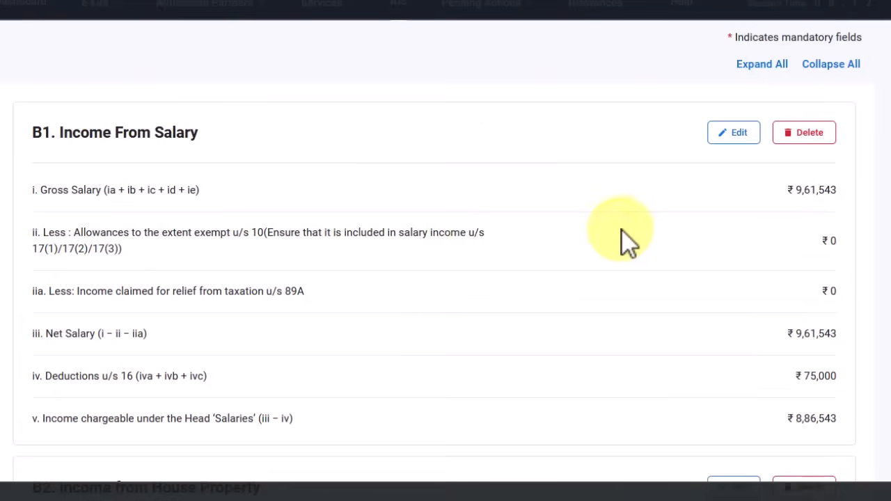
pyautogui.scroll(-2, 622, 230)
pyautogui.scroll(1, 622, 230)
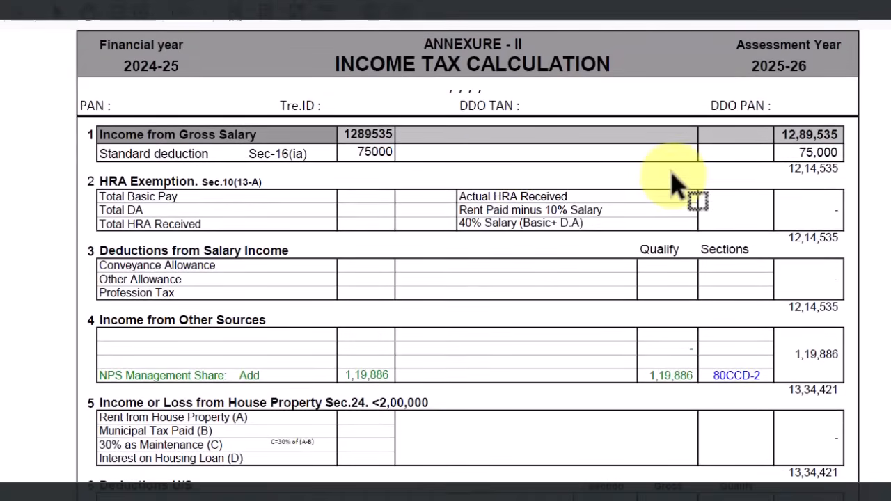
# Highlight the 12,89,535 Income from Gross Salary figure in the Annexure-II PDF
pyautogui.scroll(-1, 790, 160)
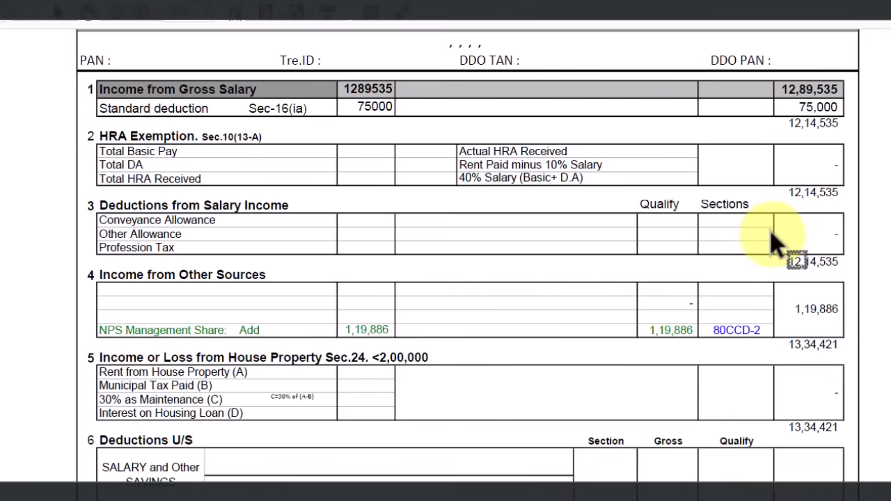
pyautogui.scroll(-8, 670, 280)
pyautogui.scroll(7, 661, 341)
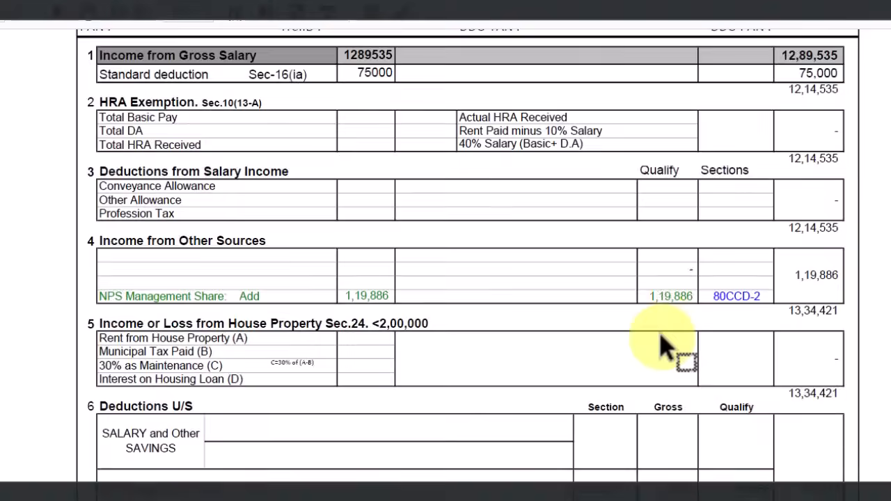
pyautogui.scroll(1, 661, 342)
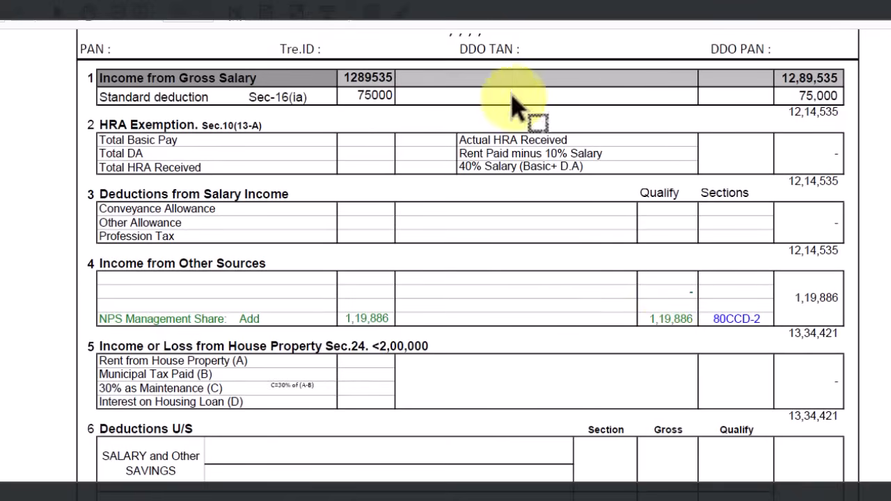
pyautogui.moveTo(781, 77); pyautogui.dragTo(839, 78)
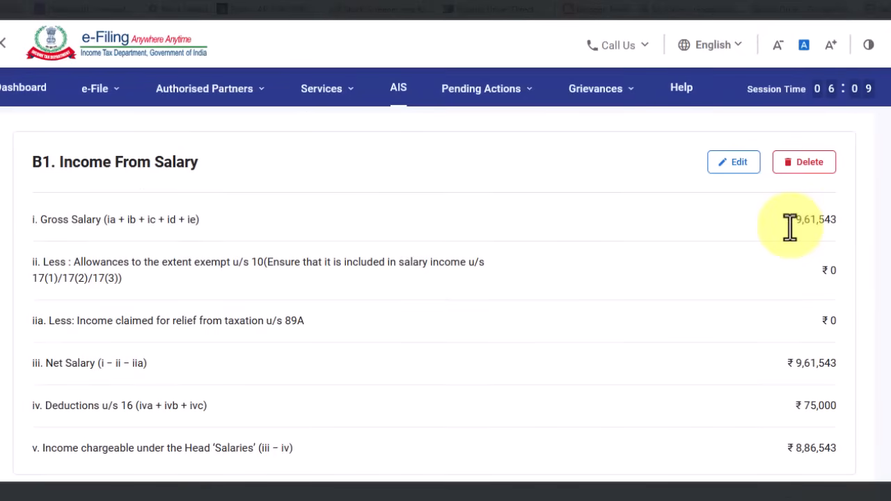
# Edit B1 Income From Salary and select the 961543 section 17(1) salary for replacement
pyautogui.moveTo(787, 224); pyautogui.dragTo(880, 232)
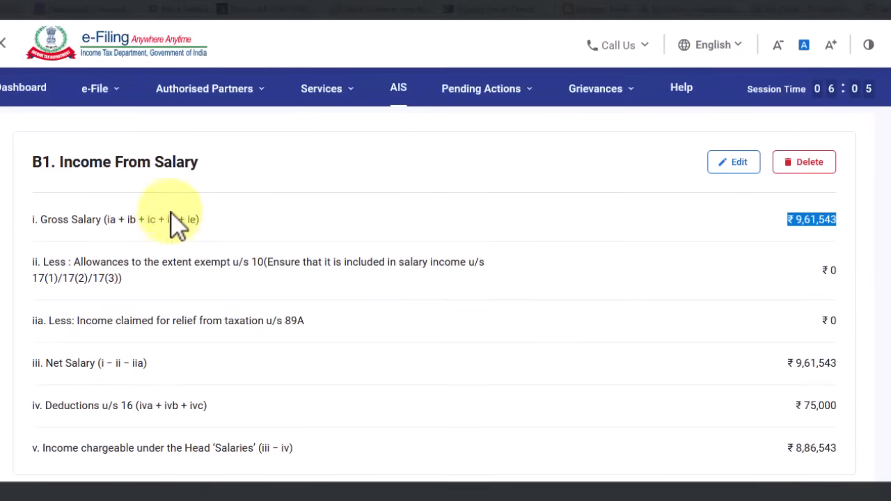
pyautogui.click(738, 165)
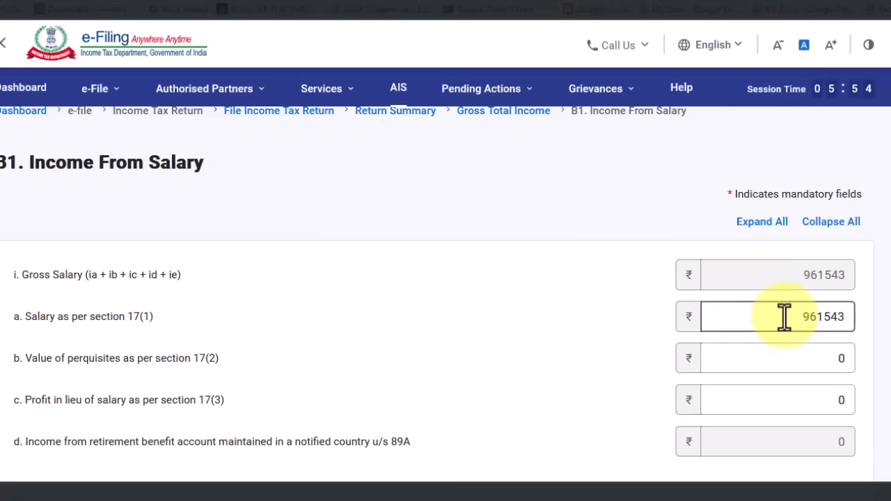
pyautogui.doubleClick(844, 317)
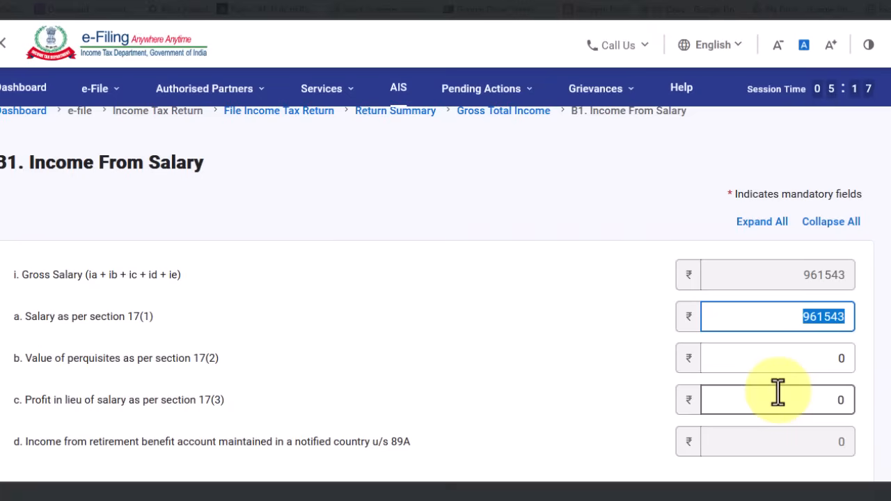
pyautogui.scroll(-10, 777, 393)
pyautogui.scroll(10, 777, 393)
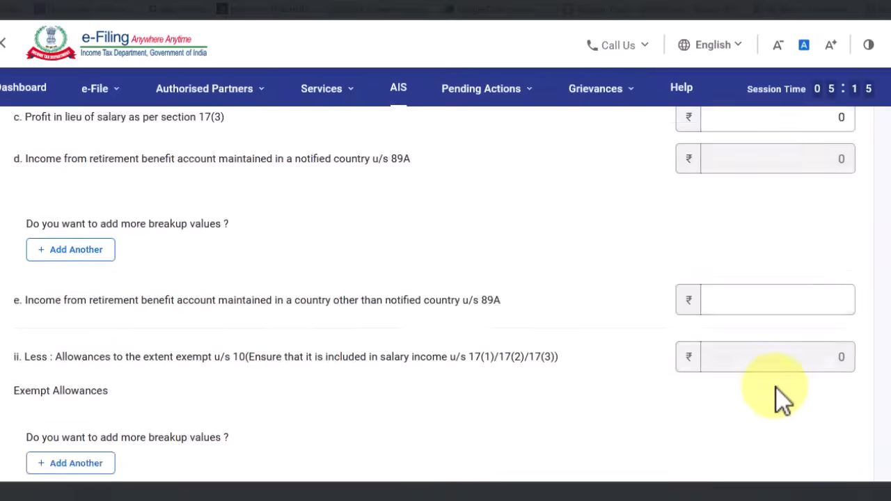
pyautogui.scroll(2, 791, 351)
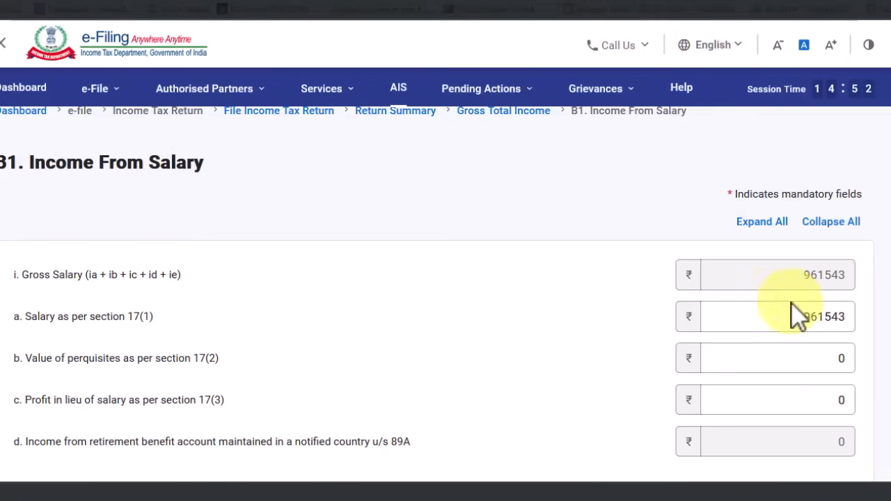
# Replace the section 17(1) salary 961543 with 1289535 so gross salary reads 1289535
pyautogui.moveTo(794, 317); pyautogui.dragTo(824, 317)
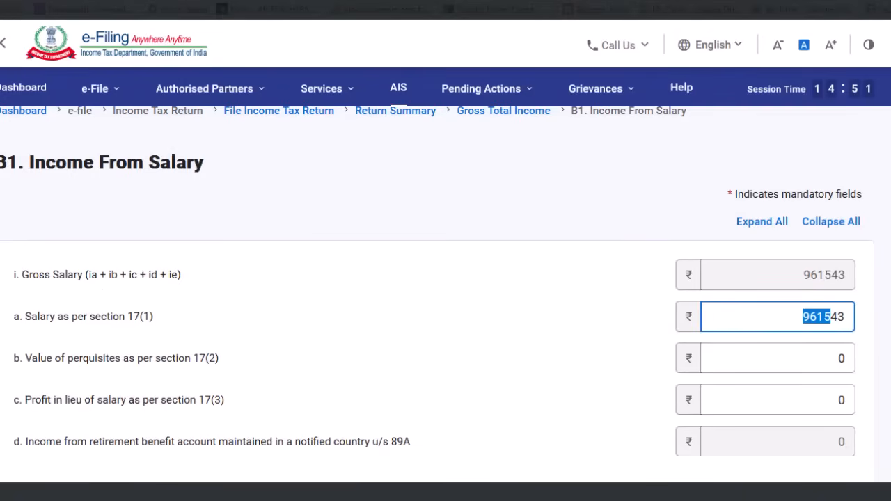
pyautogui.click(804, 322)
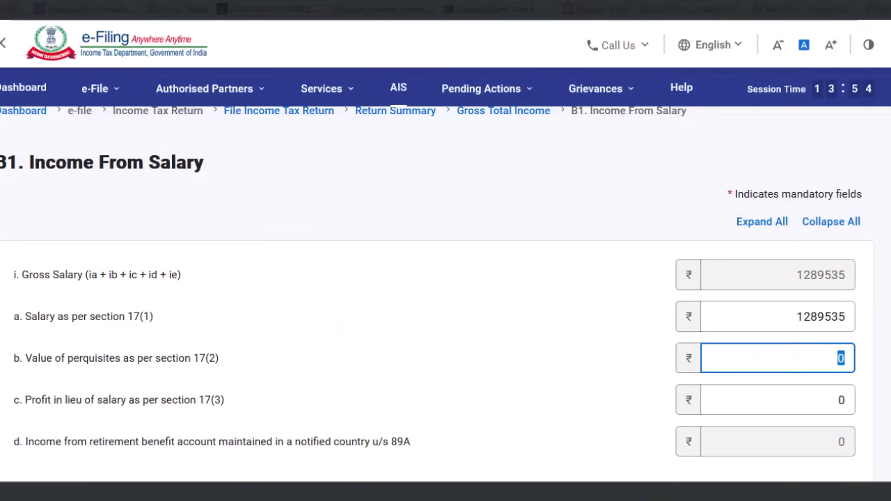
pyautogui.click(433, 463)
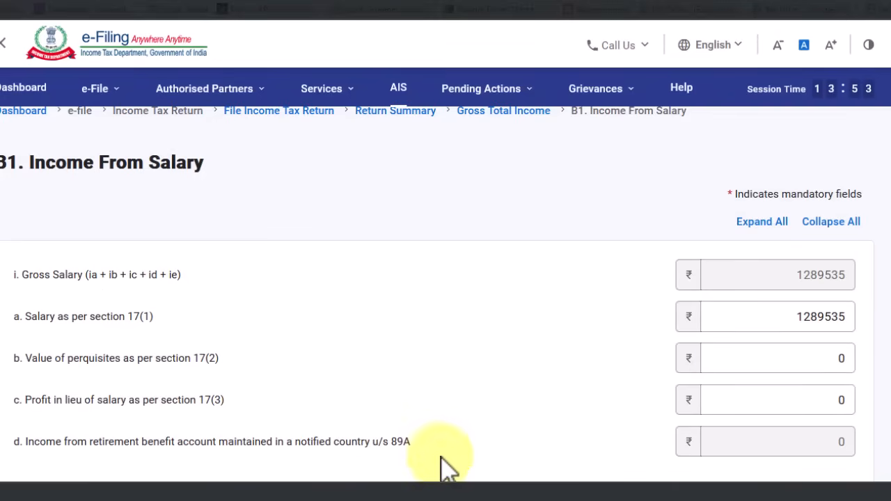
# Enter 0 as the non-notified country section 89A income
pyautogui.scroll(-2, 426, 472)
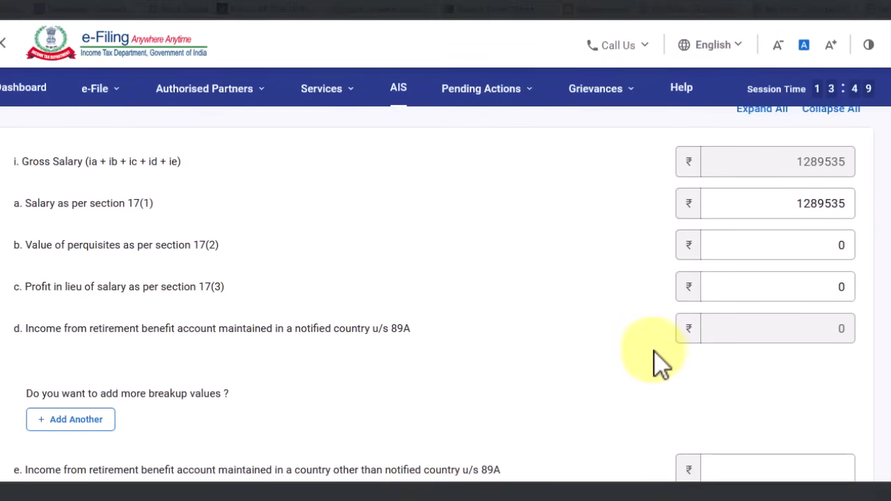
pyautogui.scroll(-2, 661, 320)
pyautogui.write('0')
pyautogui.press('Tab')
# Check the ₹12,14,535 chargeable salary against the annexure and save the salary details
pyautogui.scroll(-4, 491, 422)
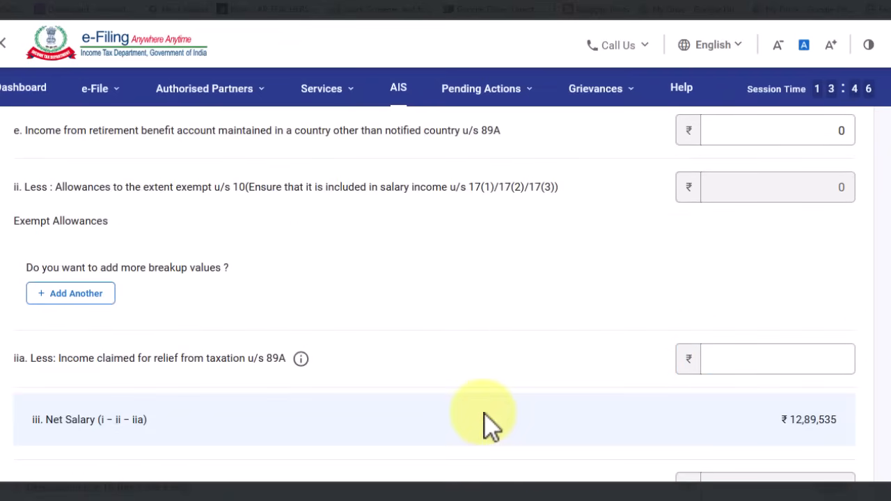
pyautogui.scroll(-2, 543, 310)
pyautogui.scroll(6, 766, 334)
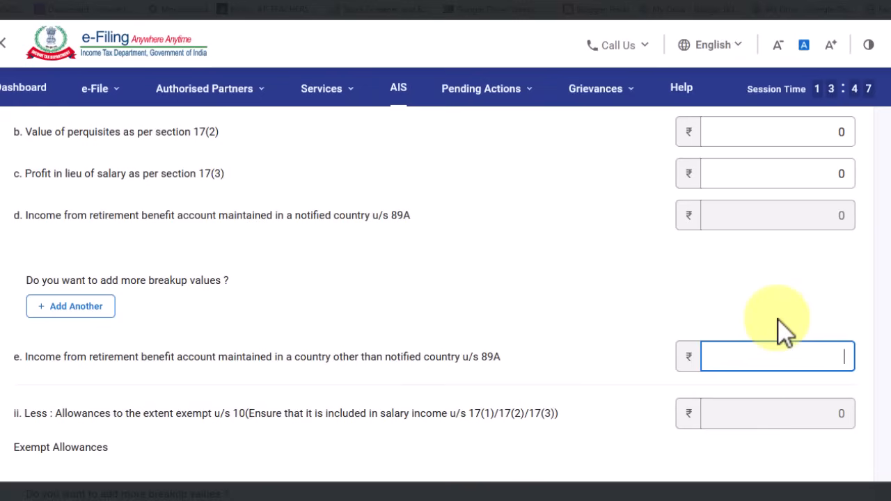
pyautogui.scroll(-3, 491, 422)
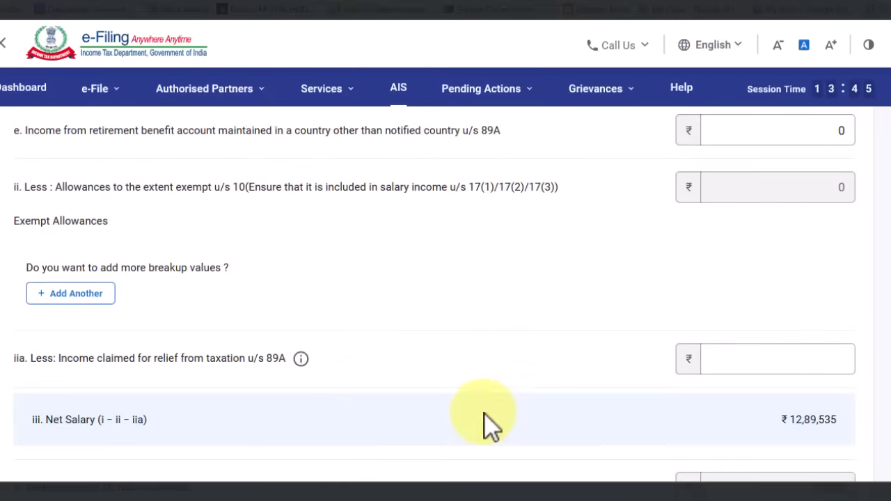
pyautogui.scroll(-2, 543, 313)
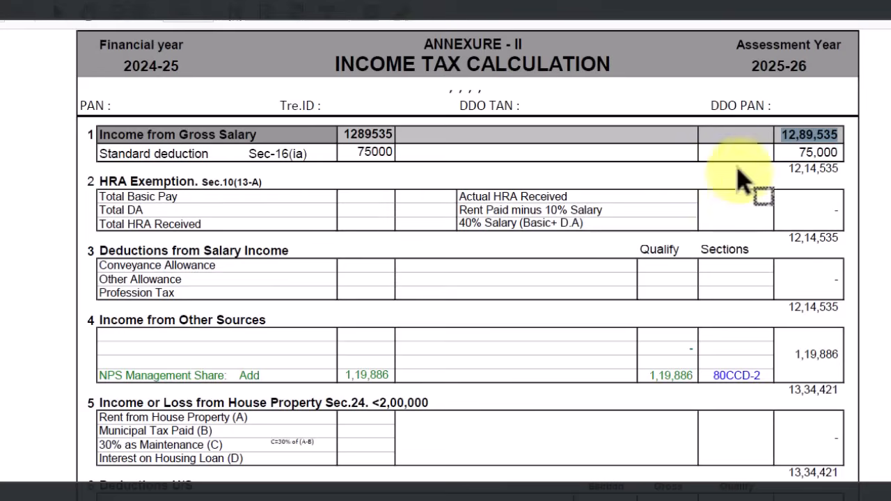
pyautogui.moveTo(774, 135); pyautogui.dragTo(836, 150)
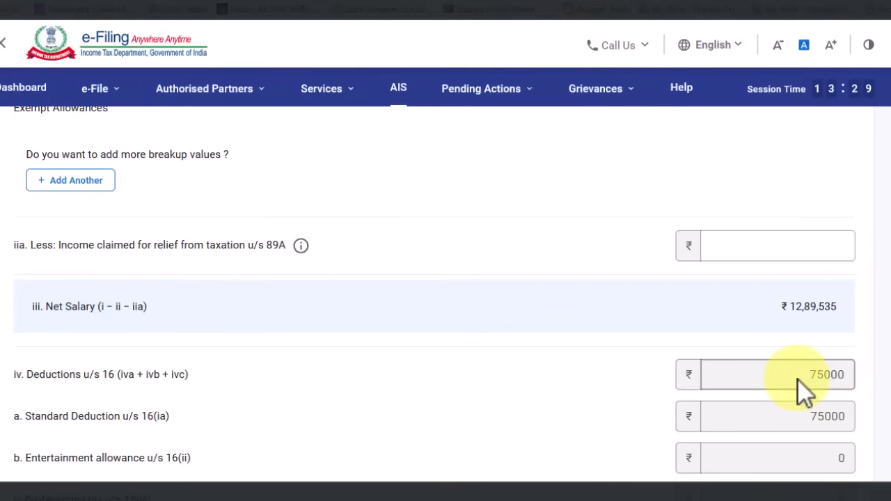
pyautogui.scroll(-2, 779, 446)
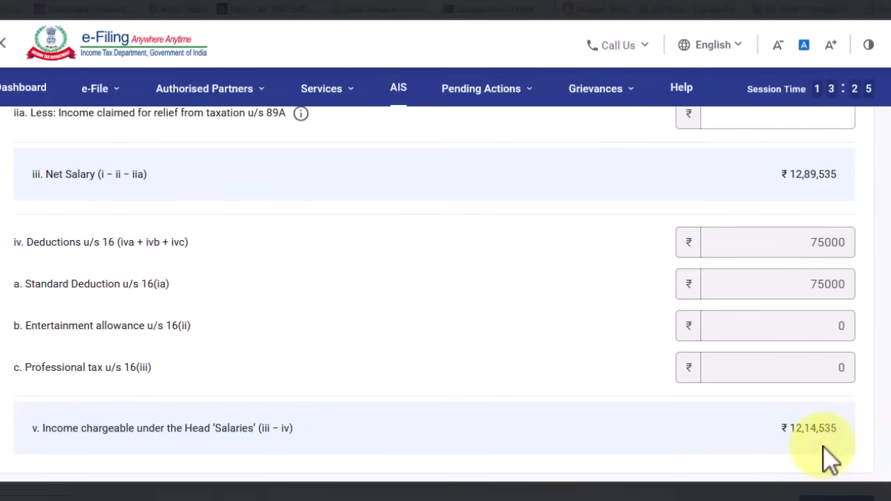
pyautogui.scroll(-1, 796, 457)
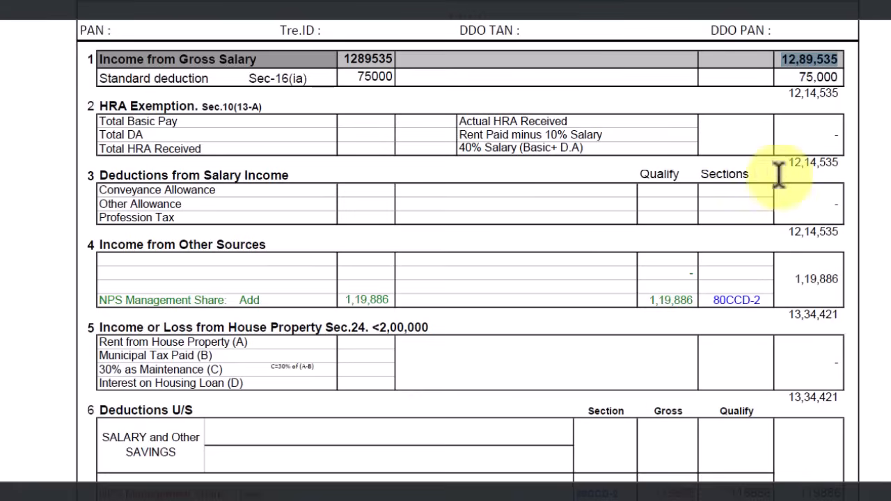
pyautogui.moveTo(790, 166); pyautogui.dragTo(845, 171)
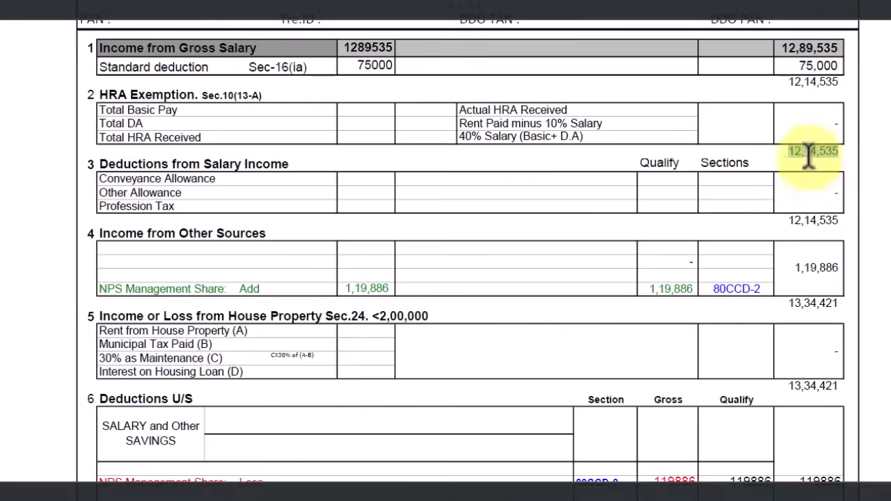
pyautogui.scroll(-1, 810, 157)
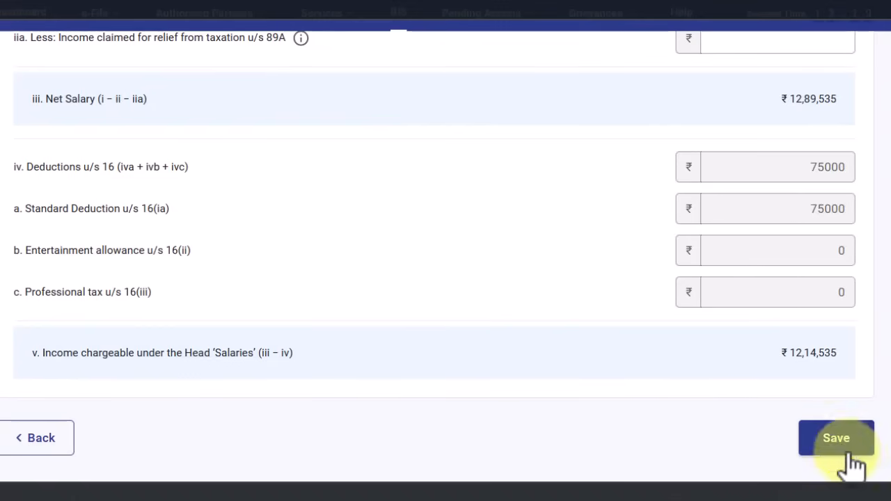
pyautogui.click(838, 440)
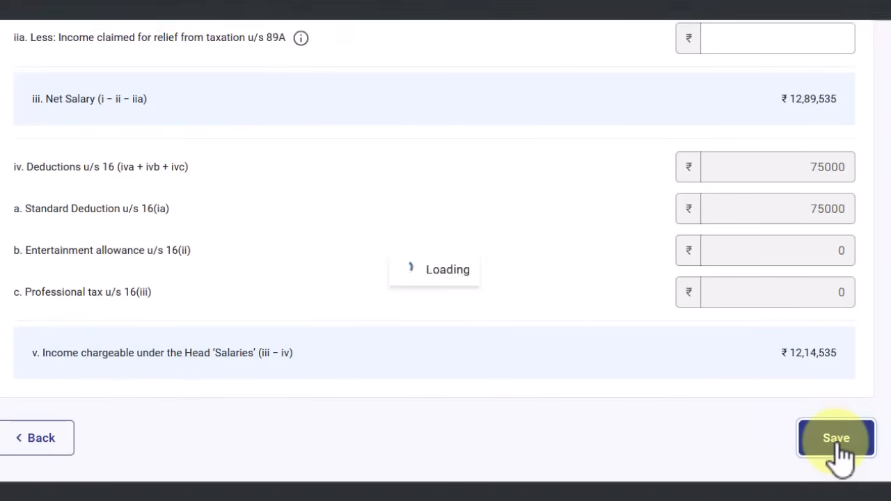
# Scroll down to the B2 Income from House Property card, Self Occupied at ₹0
pyautogui.scroll(-1, 792, 324)
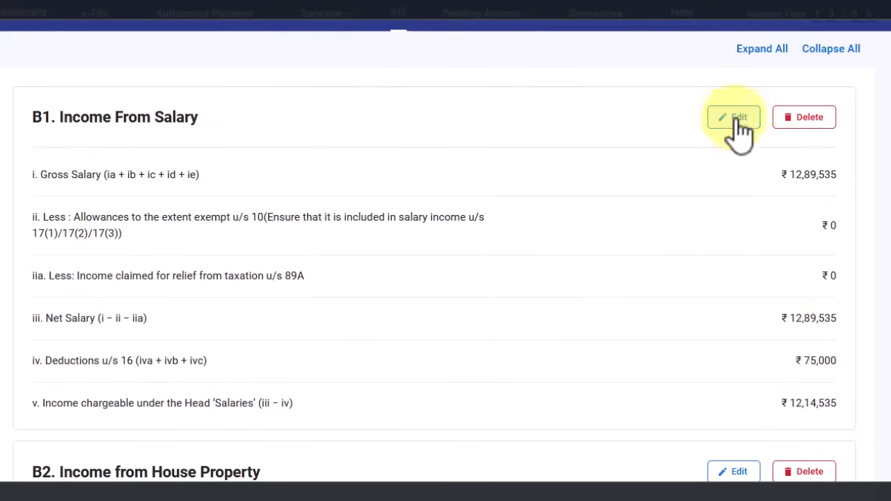
pyautogui.scroll(-5, 543, 309)
pyautogui.scroll(-2, 505, 289)
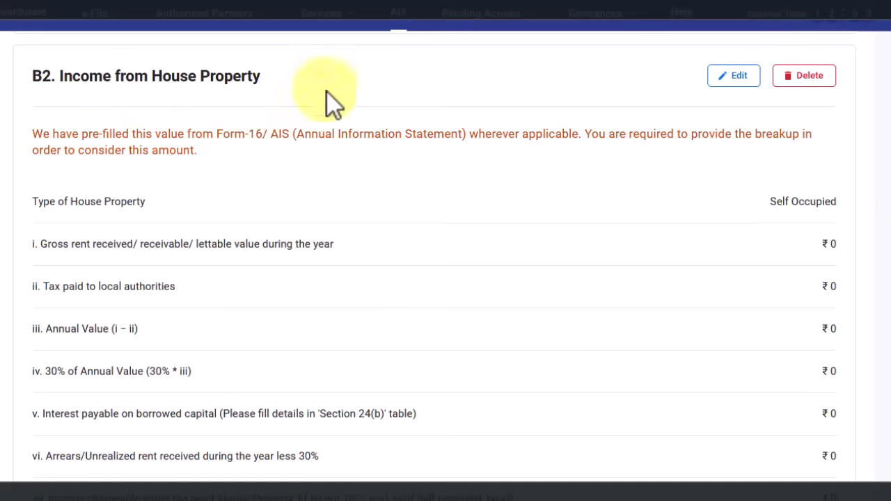
# Edit B2, keep the property type Self Occupied with 0 arrears, and save
pyautogui.click(746, 84)
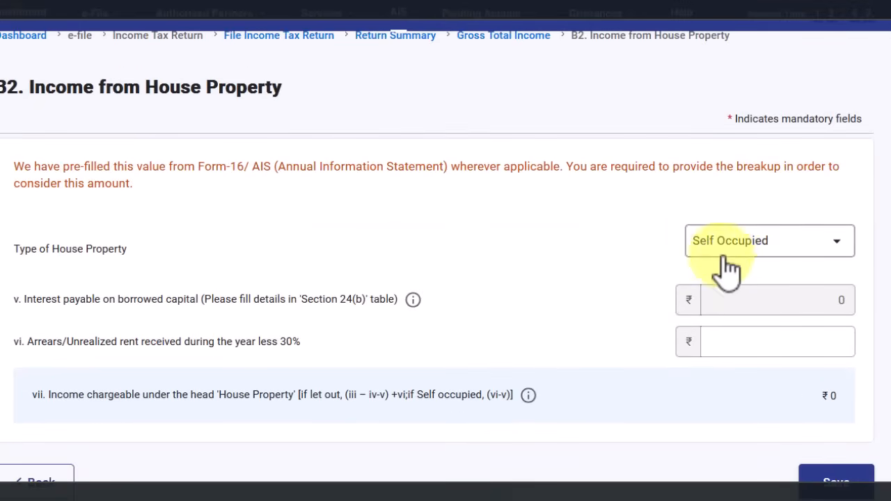
pyautogui.scroll(-1, 801, 263)
pyautogui.click(796, 202)
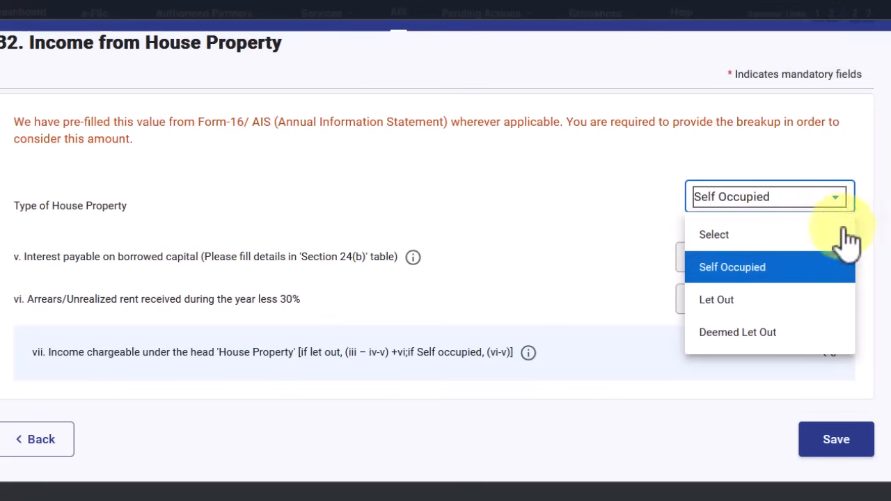
pyautogui.click(774, 273)
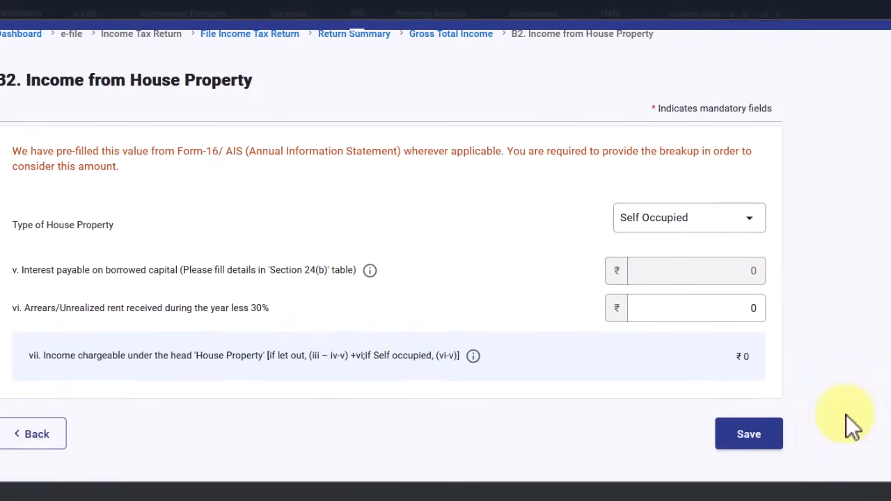
pyautogui.click(766, 439)
pyautogui.scroll(-10, 662, 279)
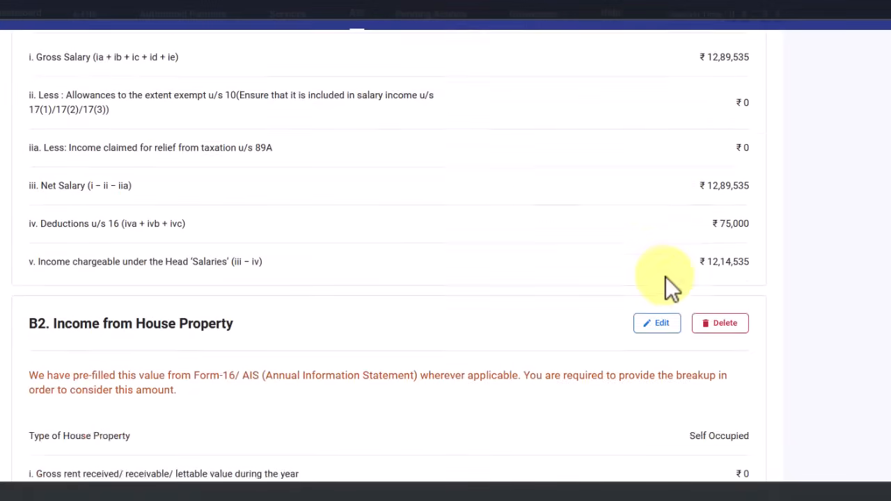
pyautogui.click(209, 195)
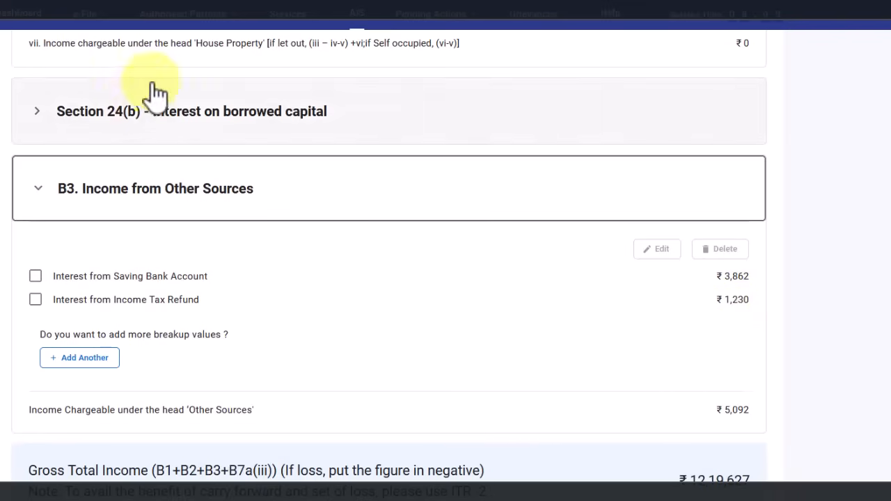
pyautogui.click(141, 53)
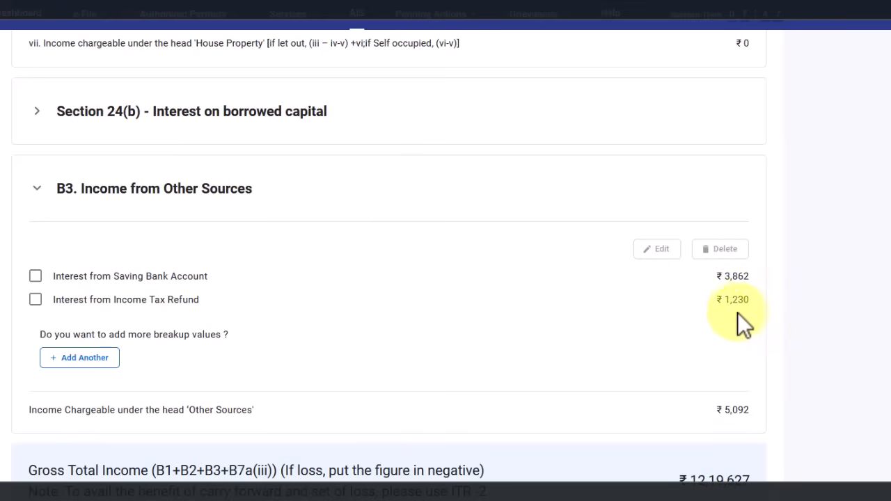
pyautogui.moveTo(724, 276); pyautogui.dragTo(748, 281)
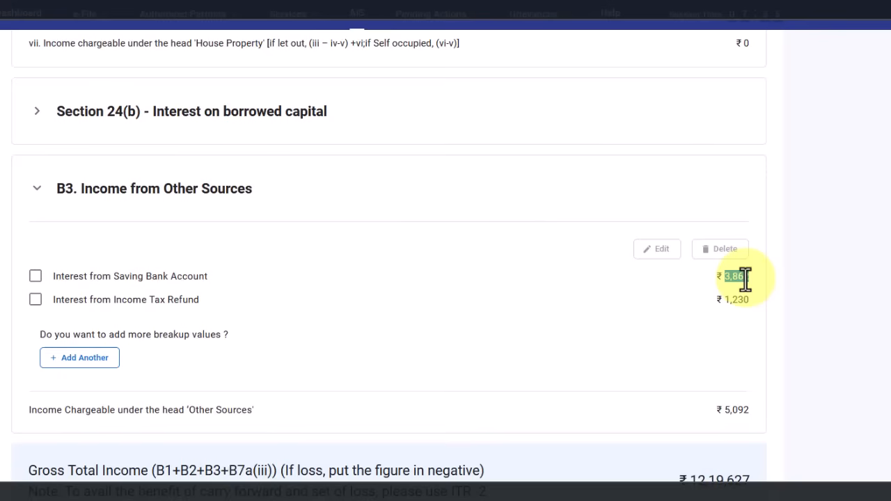
pyautogui.moveTo(745, 277); pyautogui.dragTo(750, 277)
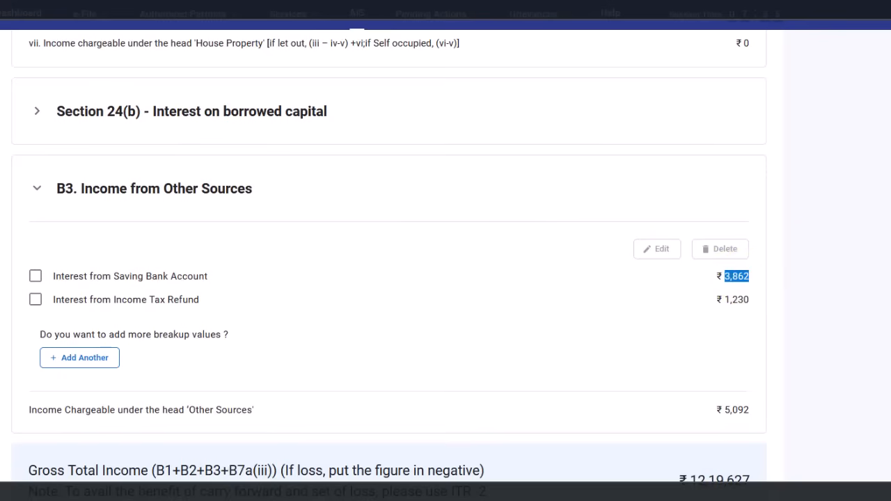
pyautogui.click(128, 189)
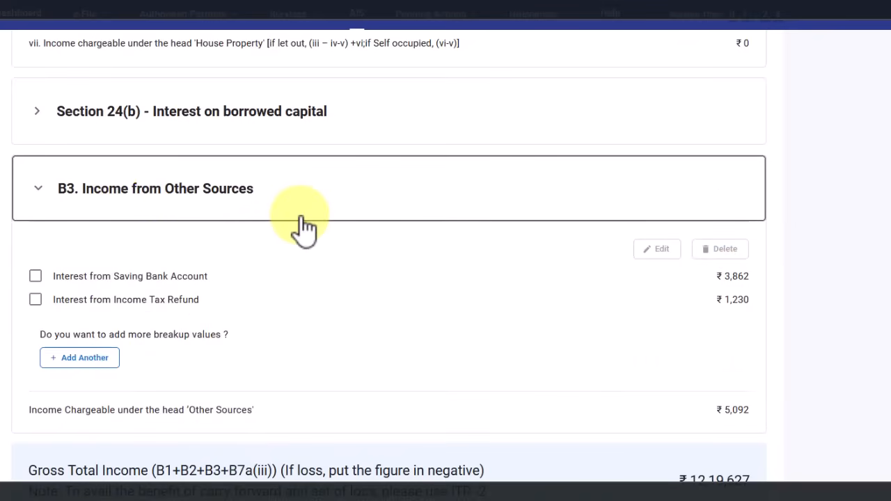
pyautogui.scroll(-3, 322, 223)
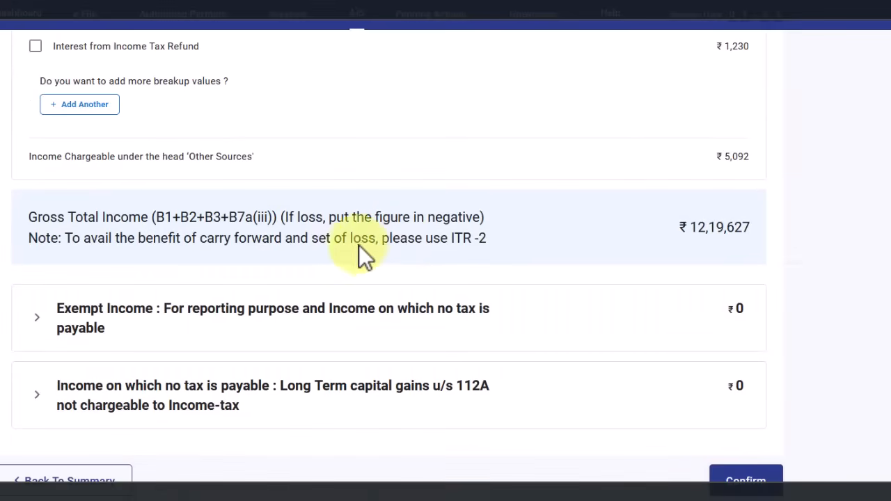
# Expand Exempt Income and browse the Nature of Income choices for a new entry without picking one
pyautogui.click(360, 306)
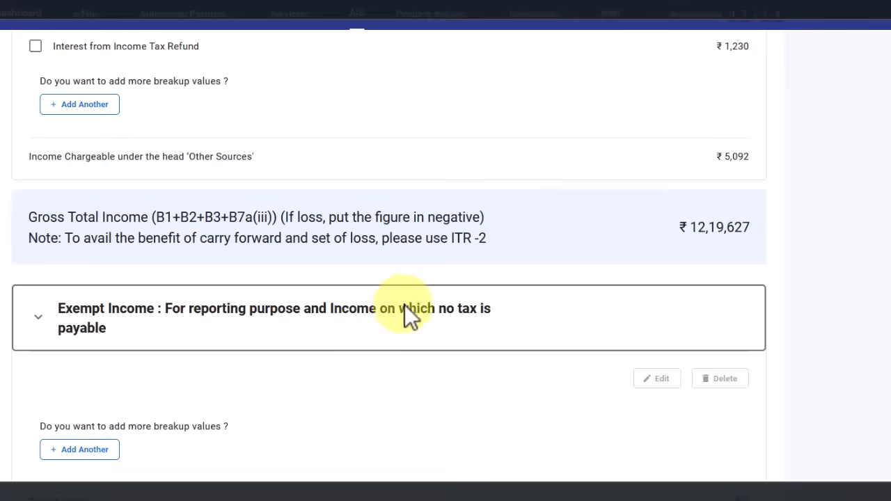
pyautogui.scroll(-2, 279, 313)
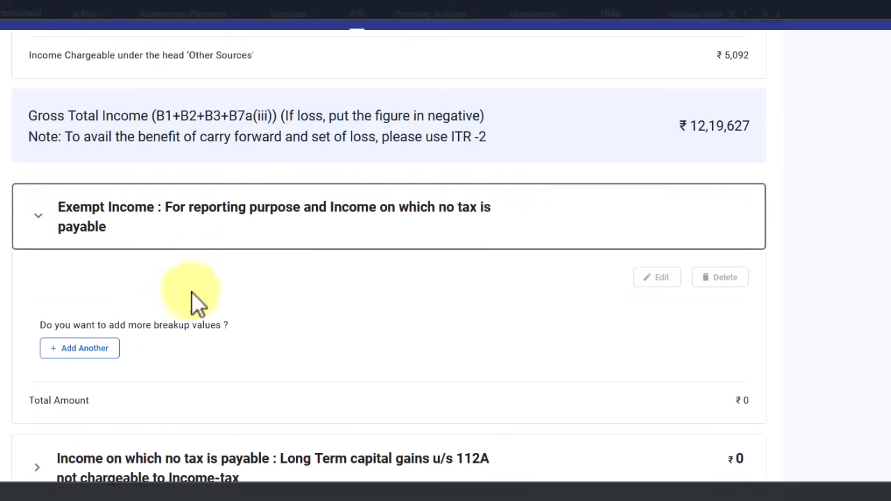
pyautogui.click(102, 353)
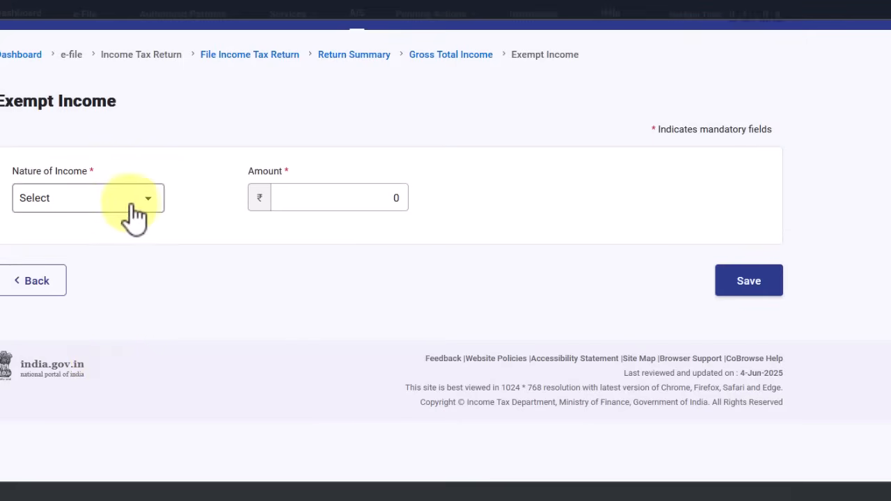
pyautogui.click(125, 201)
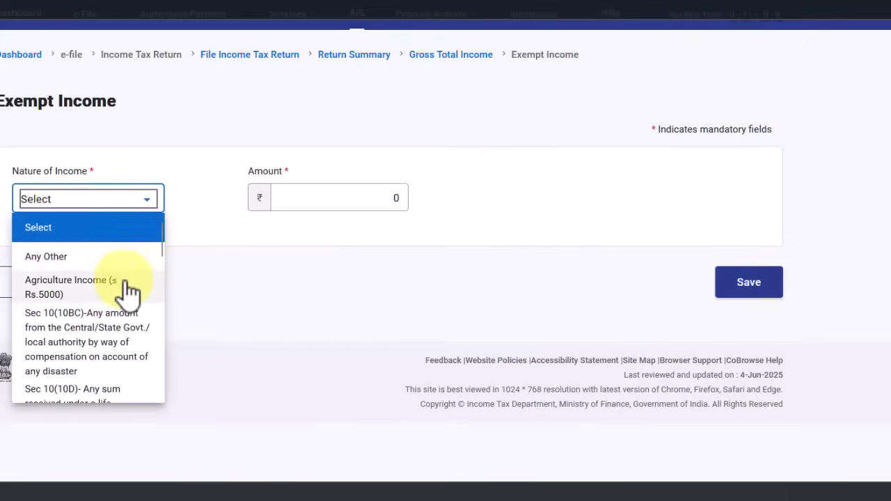
pyautogui.scroll(-5, 125, 275)
pyautogui.scroll(-10, 124, 276)
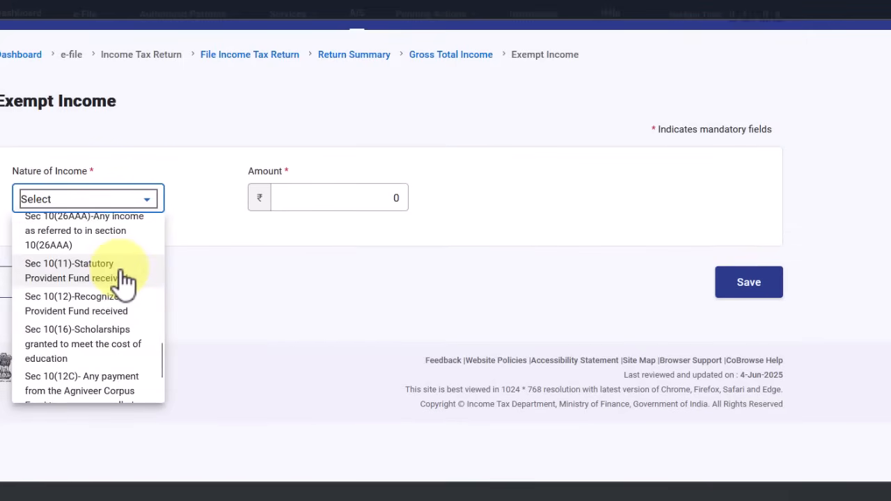
pyautogui.scroll(15, 109, 360)
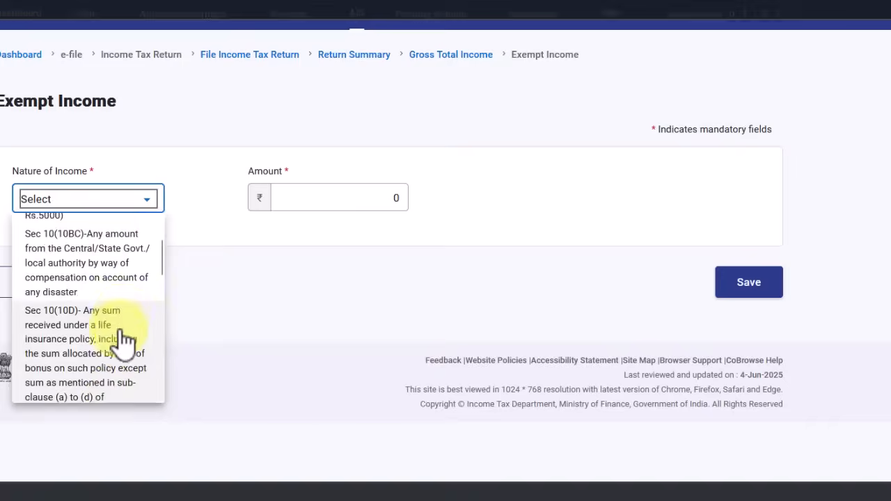
pyautogui.scroll(-12, 123, 348)
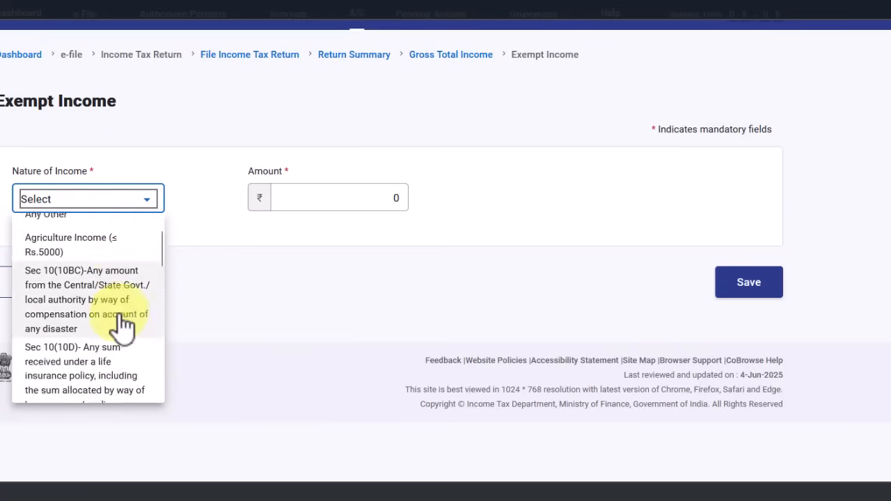
pyautogui.scroll(-2, 128, 355)
pyautogui.scroll(5, 127, 327)
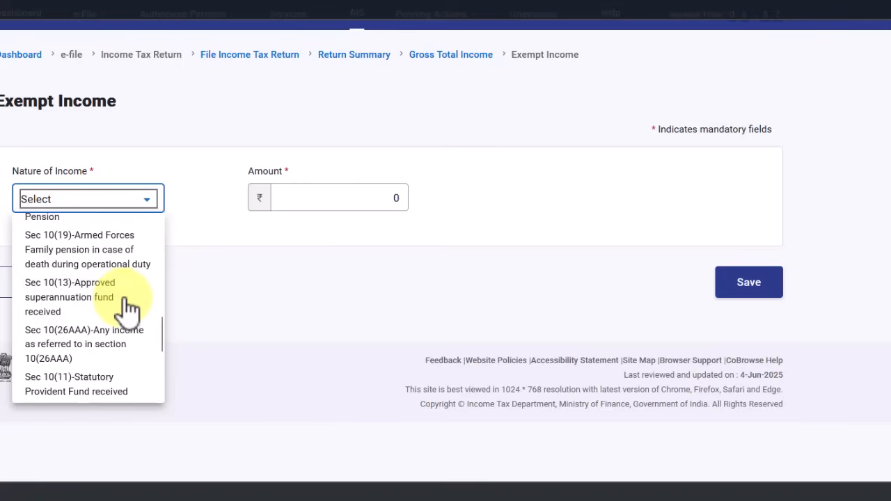
pyautogui.scroll(3, 132, 310)
pyautogui.scroll(6, 134, 310)
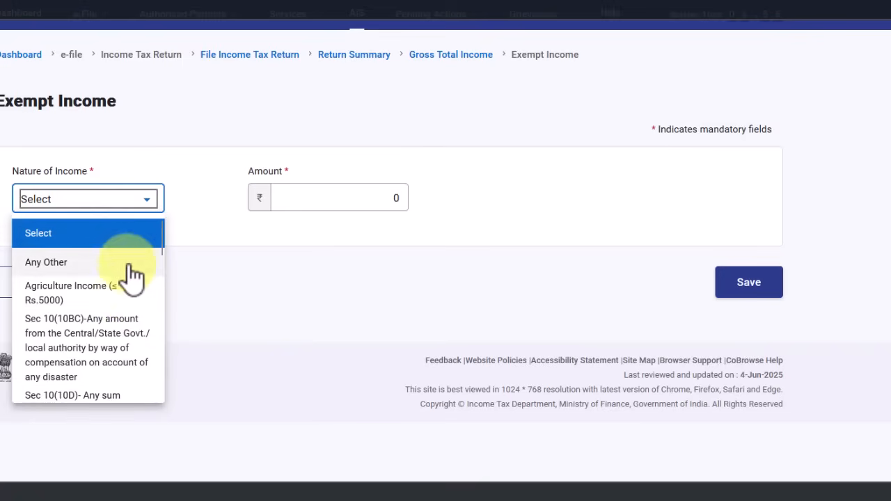
pyautogui.click(550, 171)
# Leave the exempt income form unsaved and confirm Gross Total Income
pyautogui.click(40, 284)
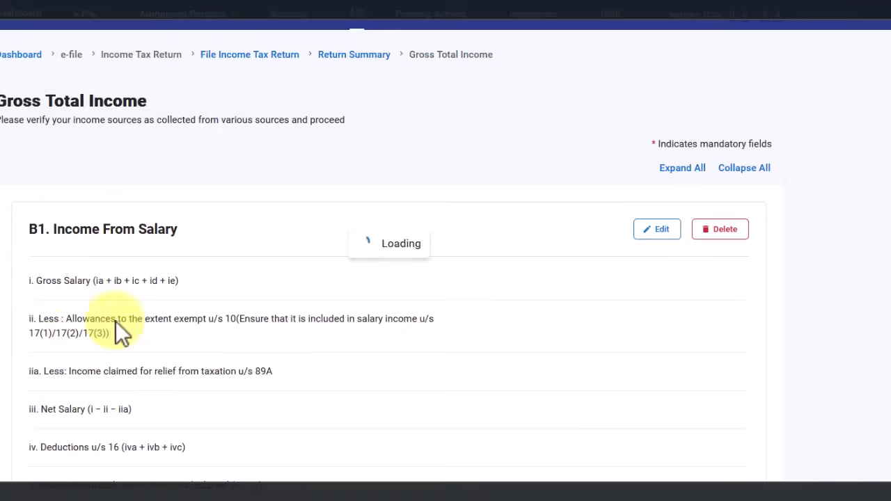
pyautogui.scroll(-5, 201, 346)
pyautogui.scroll(-10, 209, 337)
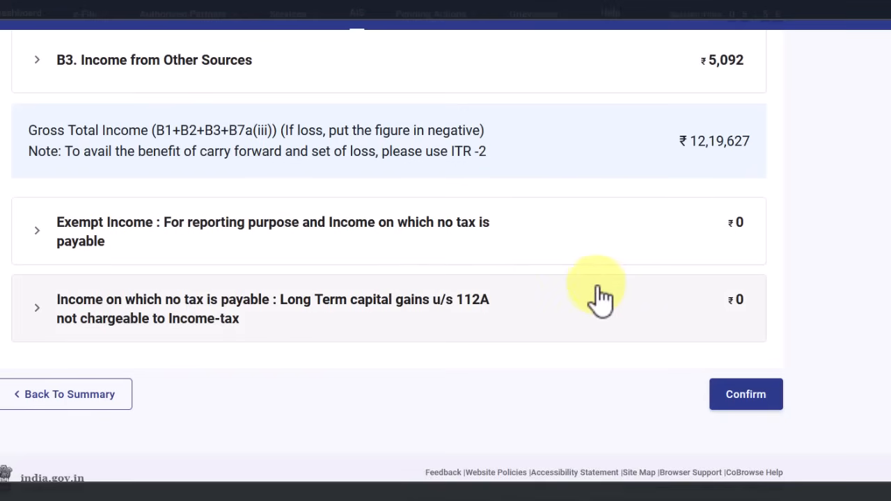
pyautogui.click(762, 398)
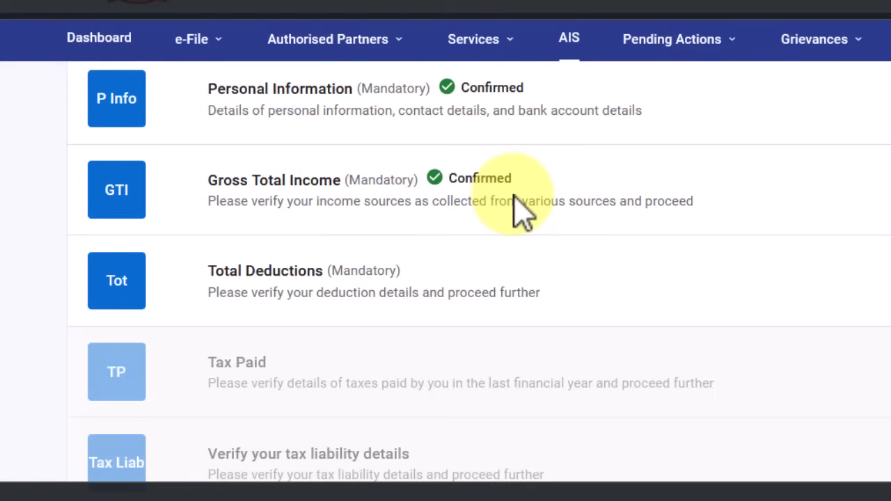
# Go to Total Deductions and review the 80CCD(2) card still showing ₹0
pyautogui.click(299, 302)
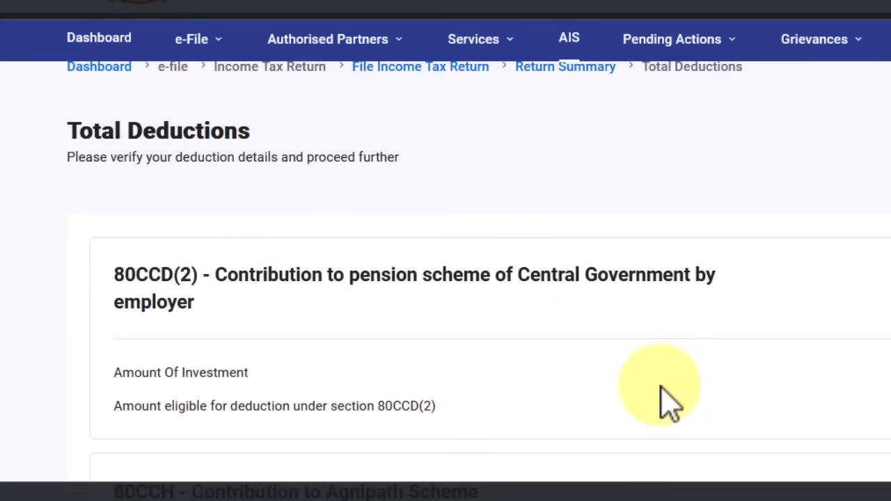
pyautogui.scroll(-1, 655, 383)
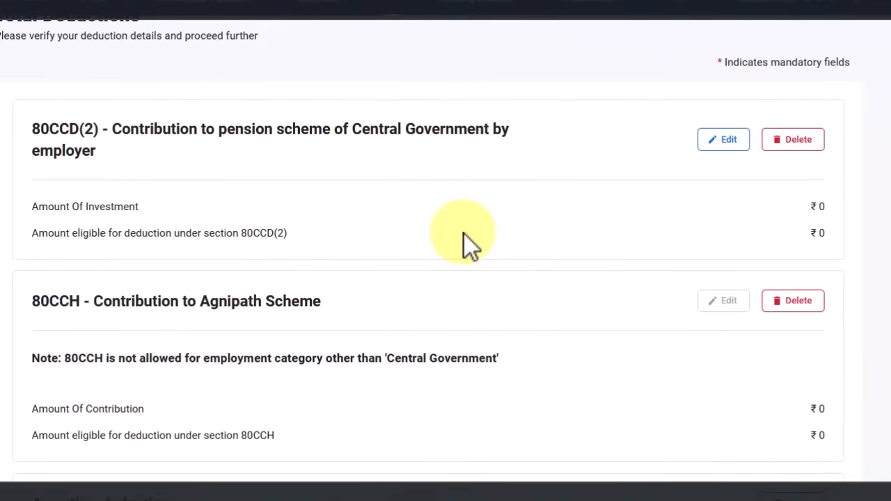
pyautogui.scroll(-5, 492, 290)
pyautogui.scroll(5, 615, 388)
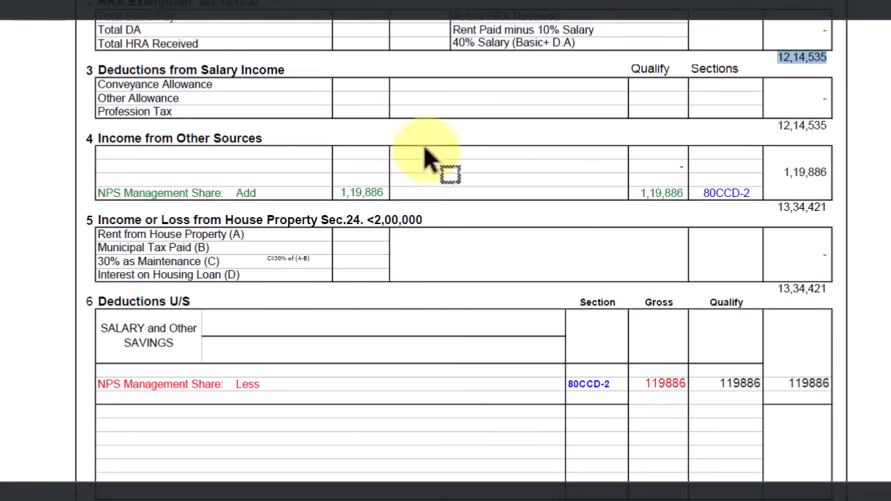
pyautogui.moveTo(755, 190); pyautogui.dragTo(676, 193)
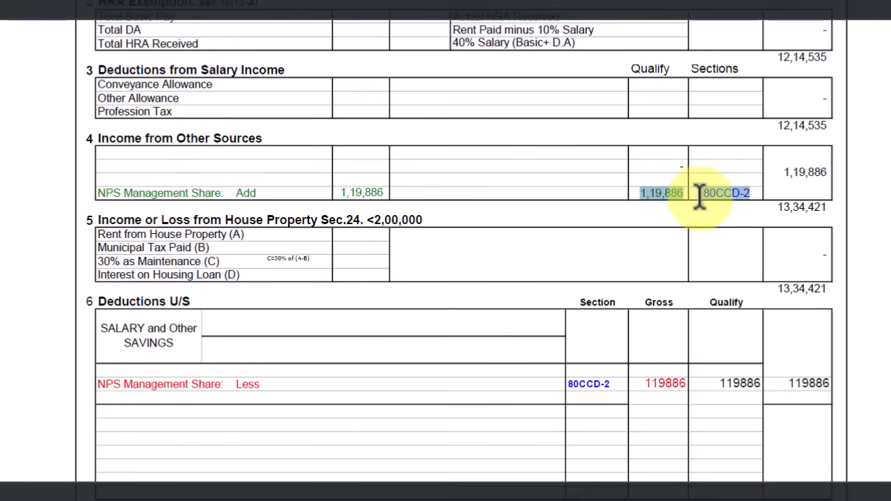
pyautogui.moveTo(225, 385); pyautogui.dragTo(736, 402)
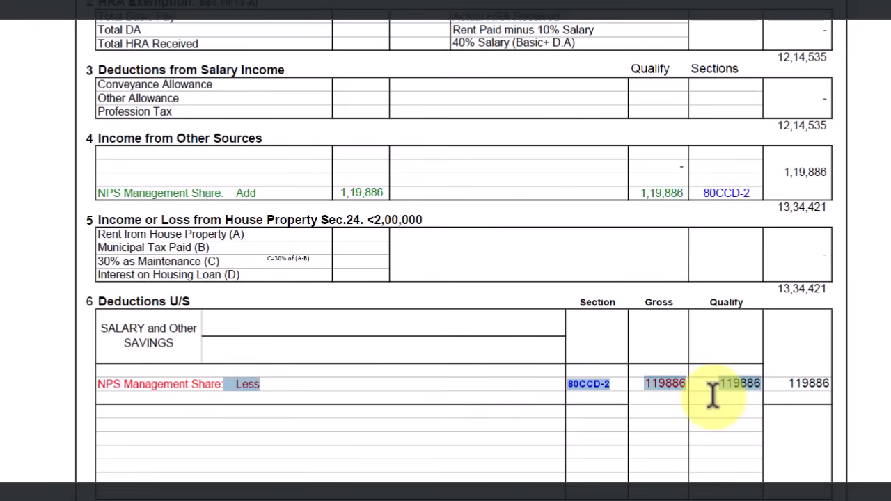
pyautogui.click(614, 499)
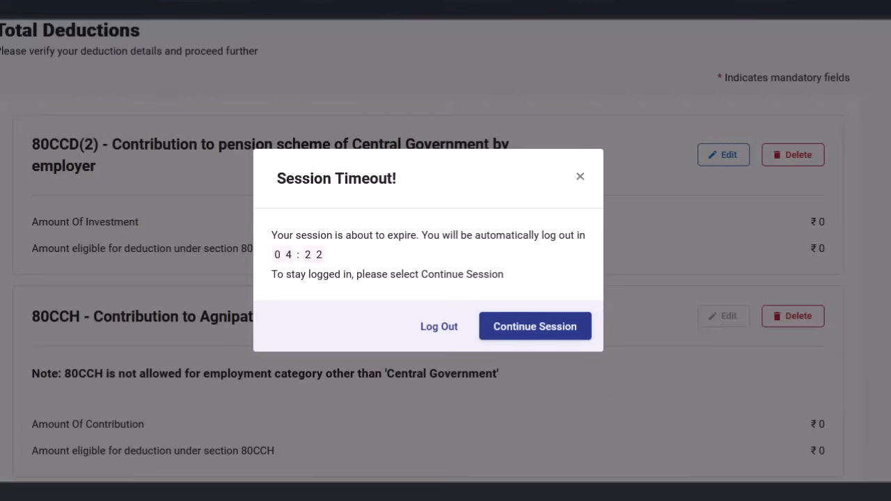
pyautogui.click(536, 326)
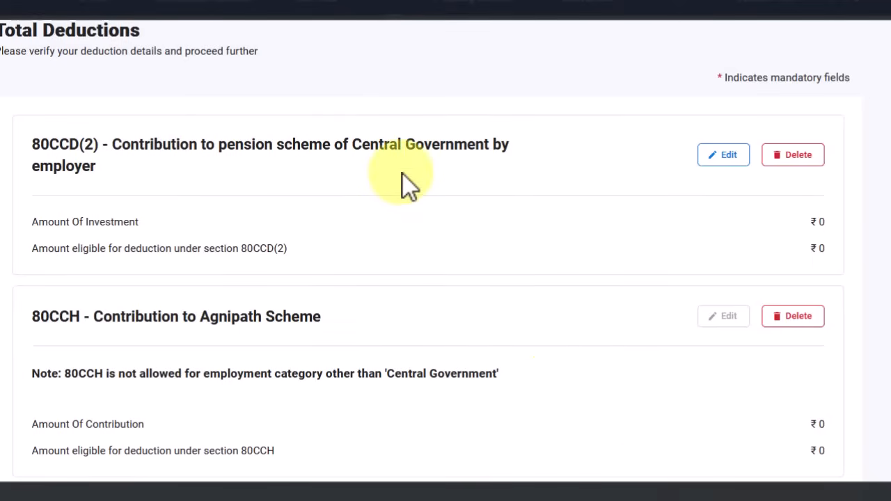
pyautogui.click(614, 497)
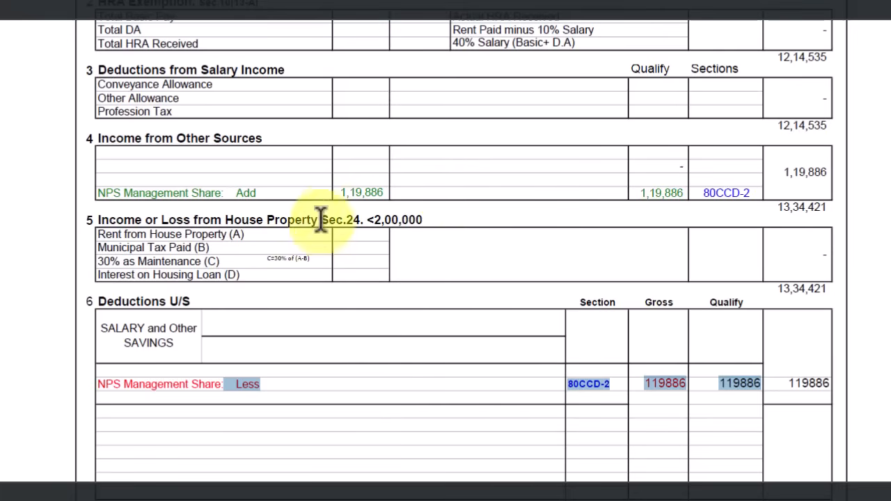
pyautogui.moveTo(703, 192); pyautogui.dragTo(746, 199)
pyautogui.moveTo(685, 193); pyautogui.dragTo(216, 312)
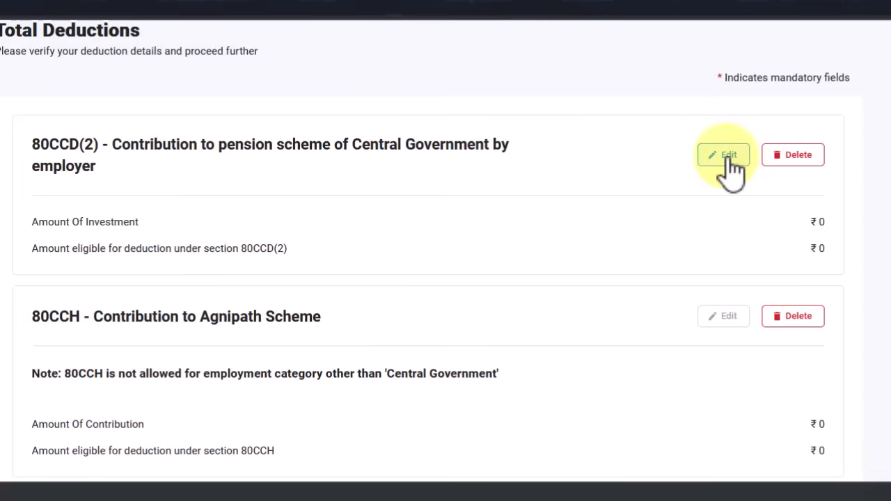
# Enter 119886 as the 80CCD(2) investment amount and save, making total deductions ₹1,19,886
pyautogui.click(730, 156)
pyautogui.click(777, 201)
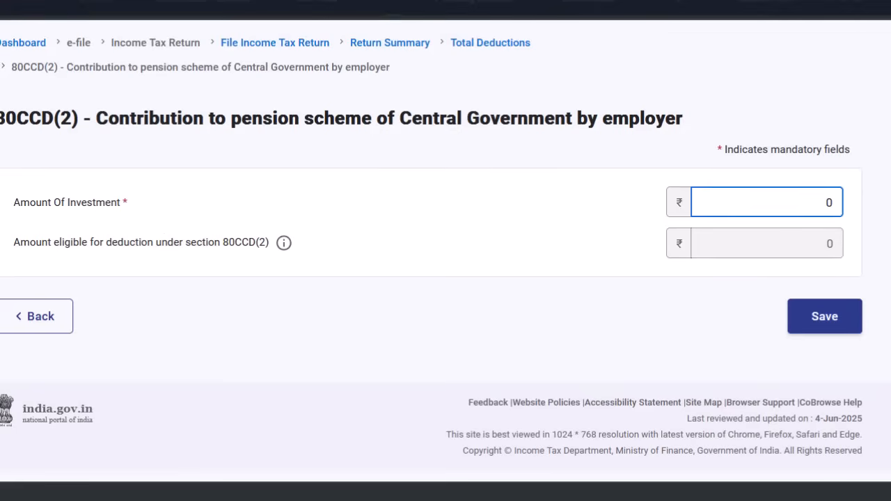
pyautogui.write('119886')
pyautogui.click(827, 321)
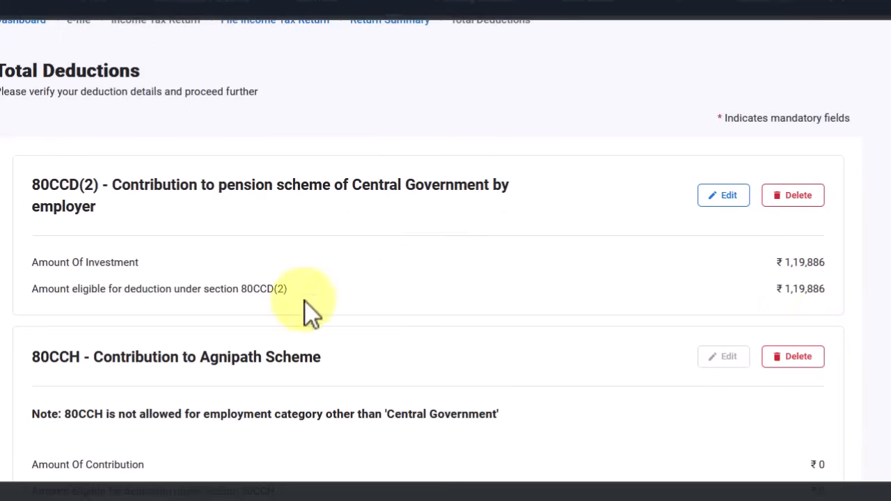
pyautogui.scroll(-1, 823, 258)
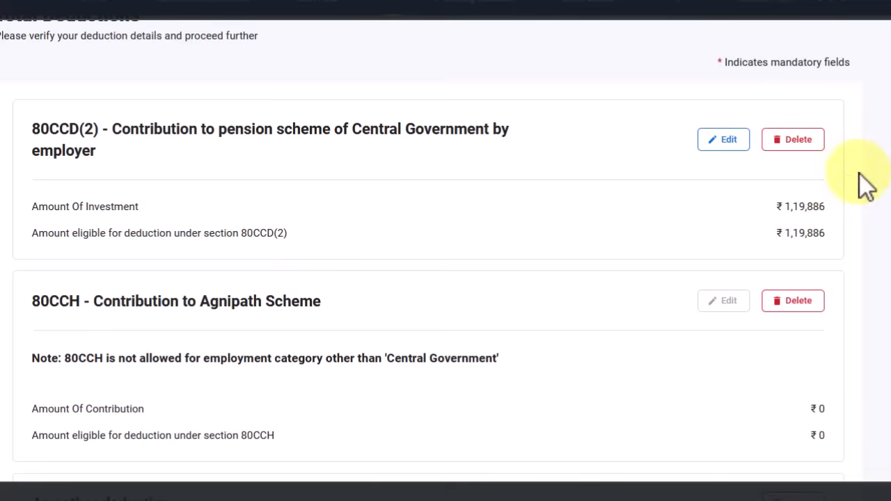
pyautogui.scroll(-1, 317, 343)
pyautogui.scroll(-4, 314, 342)
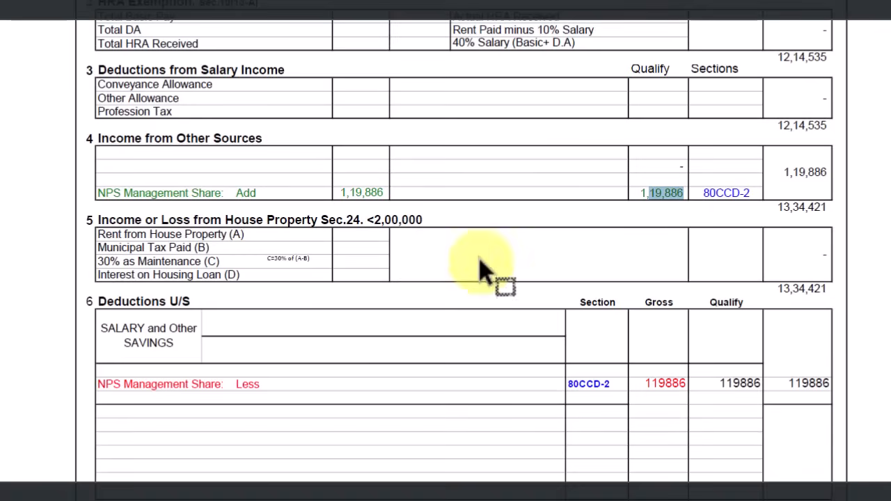
# Check the spreadsheet figure and confirm Total Deductions at ₹1,19,886
pyautogui.scroll(1, 292, 255)
pyautogui.scroll(-1, 366, 345)
pyautogui.scroll(-2, 169, 334)
pyautogui.moveTo(527, 249); pyautogui.dragTo(740, 390)
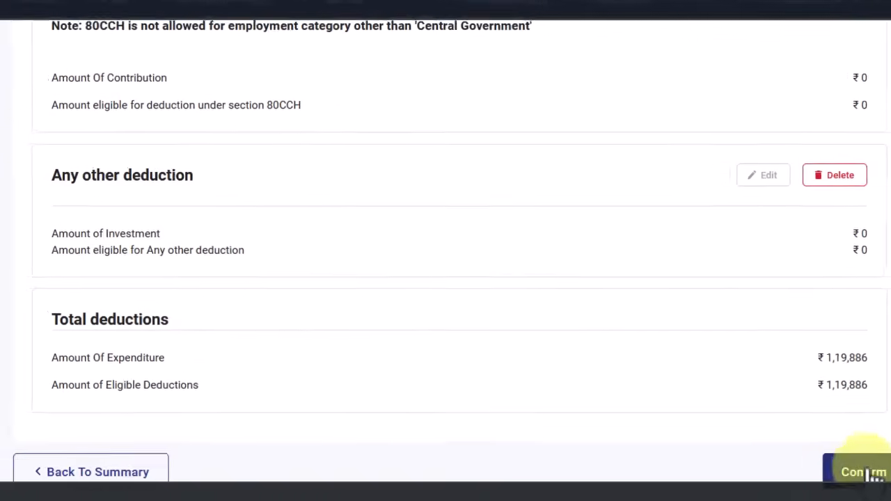
pyautogui.click(819, 457)
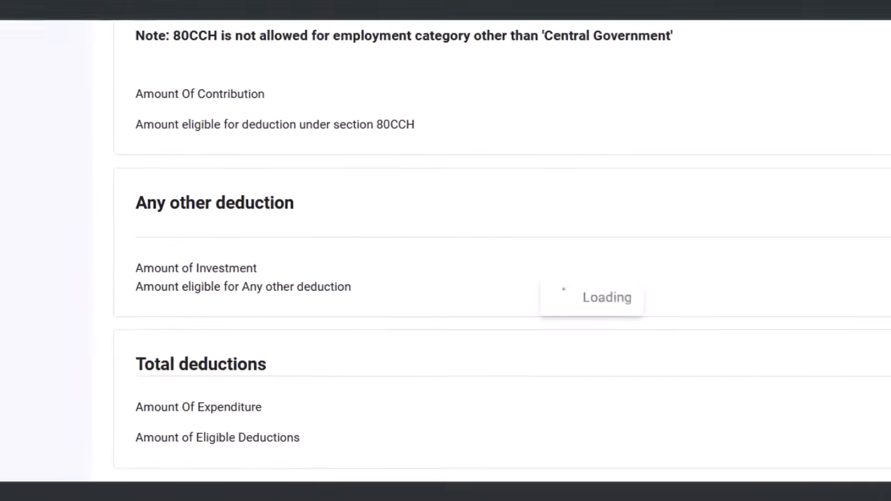
pyautogui.scroll(1, 613, 366)
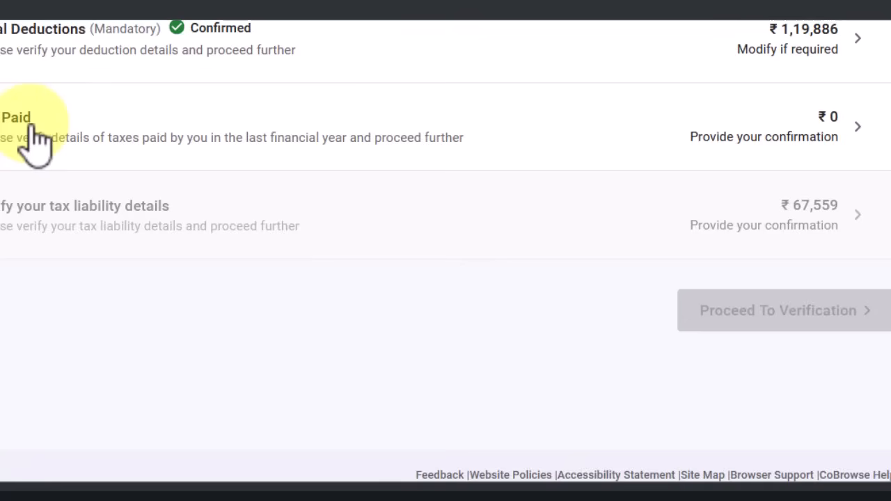
# Go to Tax Paid and add a new Schedule TDS1 salary TDS entry
pyautogui.click(512, 129)
pyautogui.scroll(3, 505, 123)
pyautogui.scroll(-1, 390, 120)
pyautogui.scroll(1, 348, 111)
pyautogui.click(310, 94)
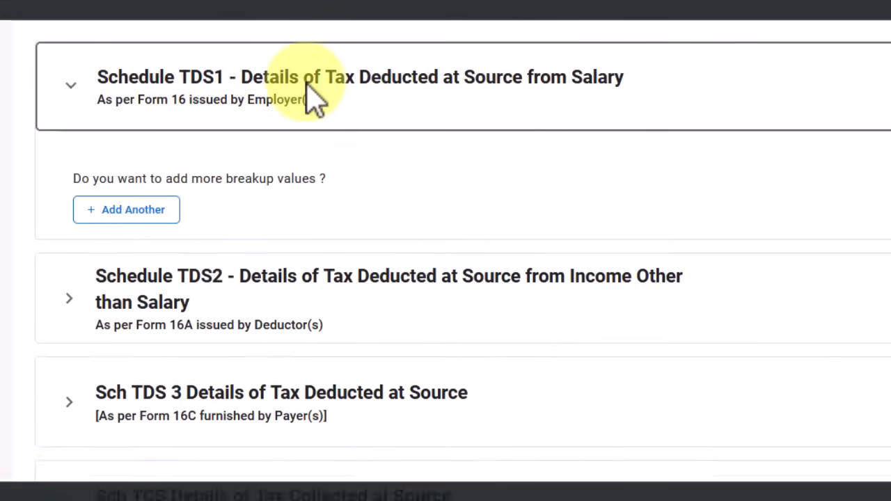
pyautogui.click(140, 214)
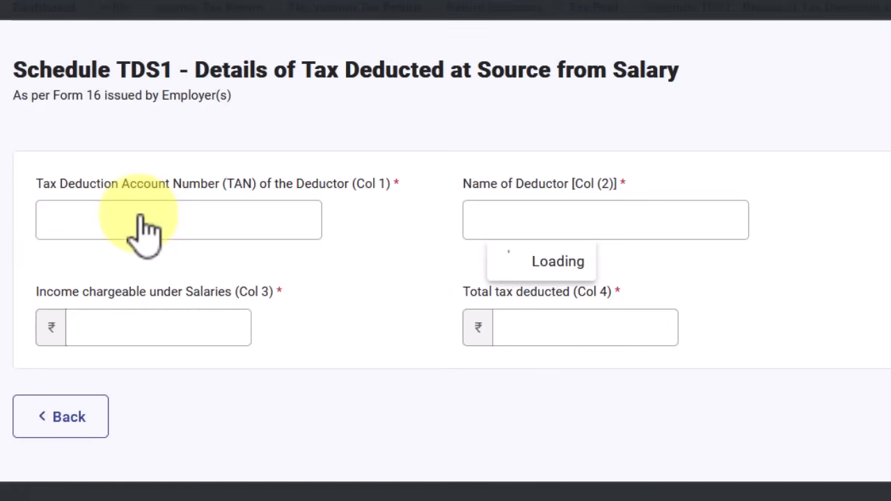
# Visit the TAN and deductor name fields and clear the 0 from income chargeable under salaries
pyautogui.click(173, 225)
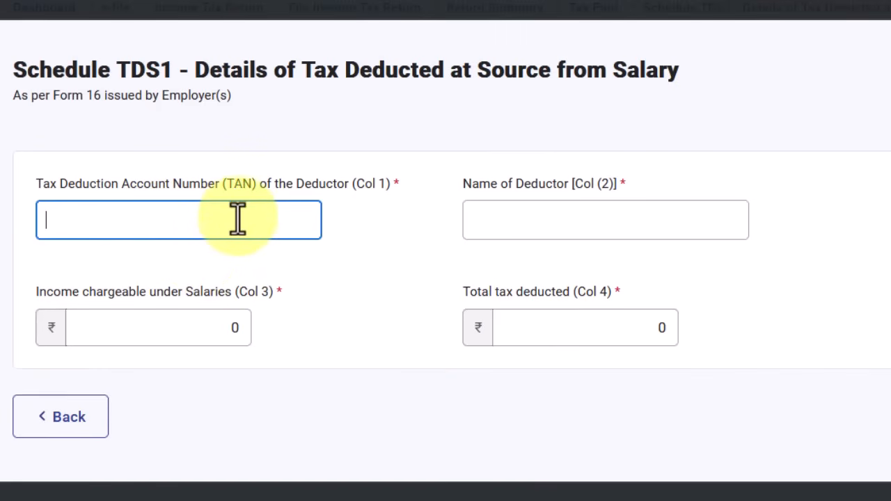
pyautogui.click(482, 218)
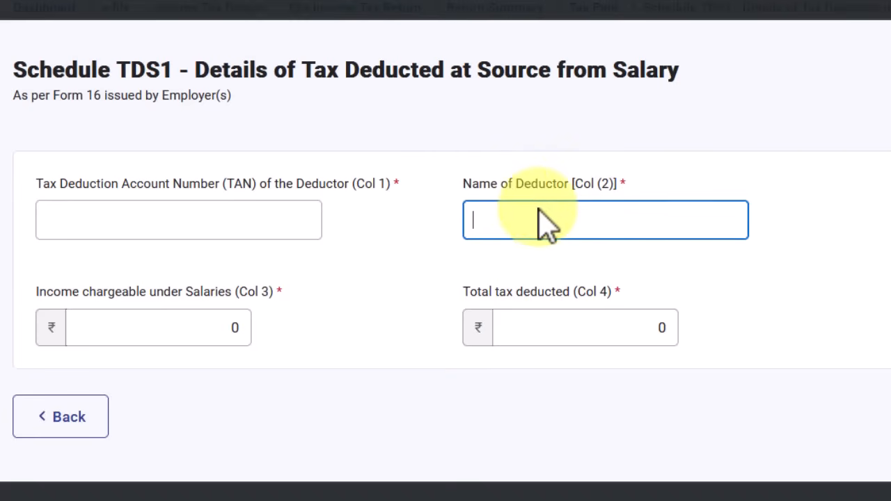
pyautogui.click(231, 330)
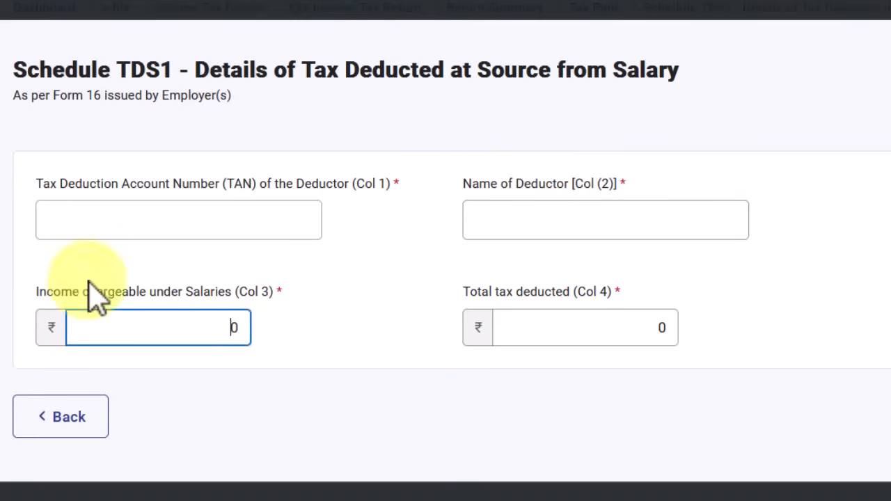
pyautogui.moveTo(219, 328); pyautogui.dragTo(242, 333)
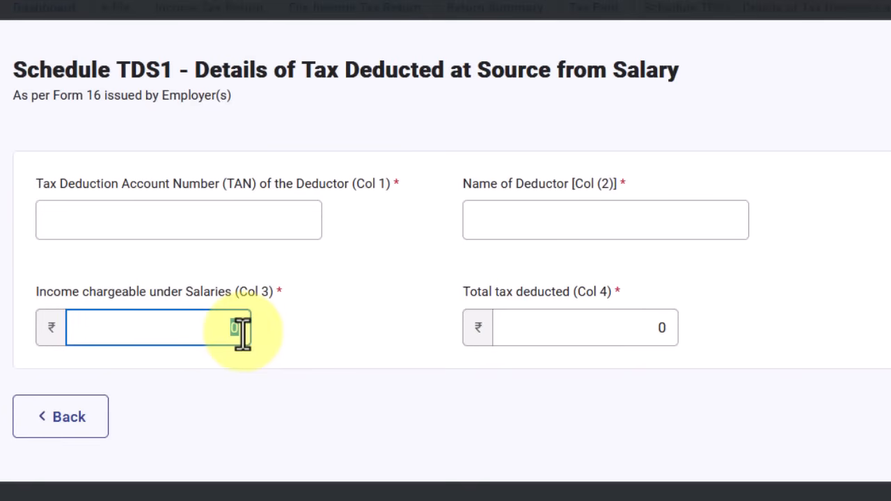
pyautogui.press('BackSpace')
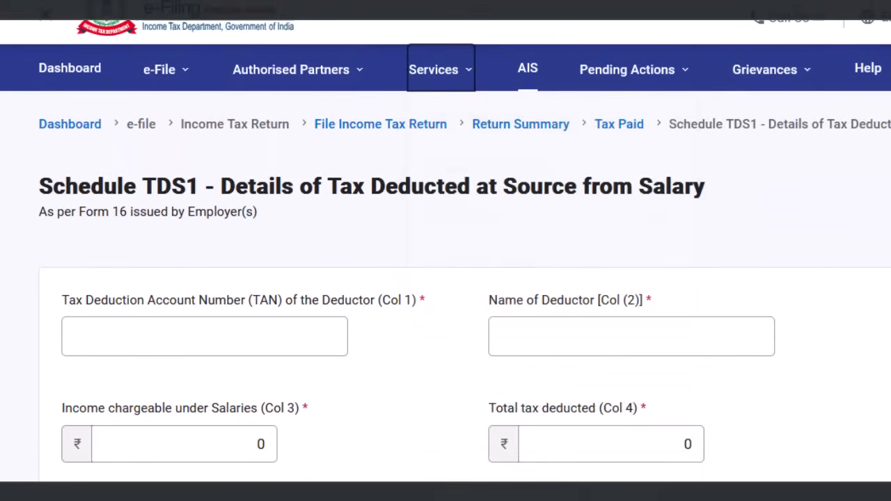
# View Form 26AS on TRACES, accepting the disclaimer and terms, to see Part-I tax credit
pyautogui.moveTo(182, 90)
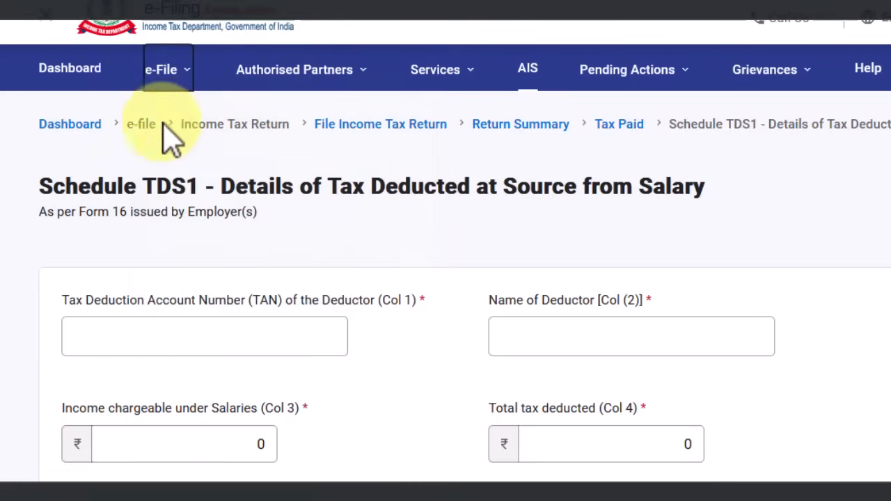
pyautogui.moveTo(288, 139)
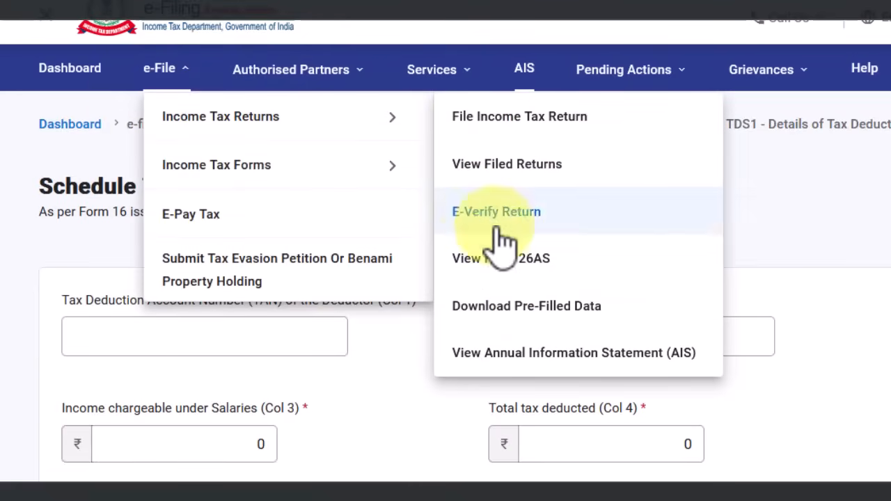
pyautogui.click(533, 269)
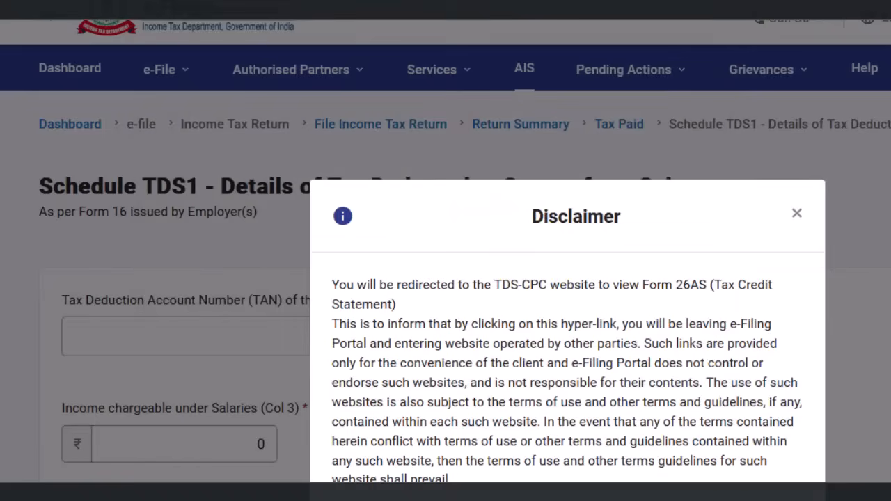
pyautogui.click(758, 498)
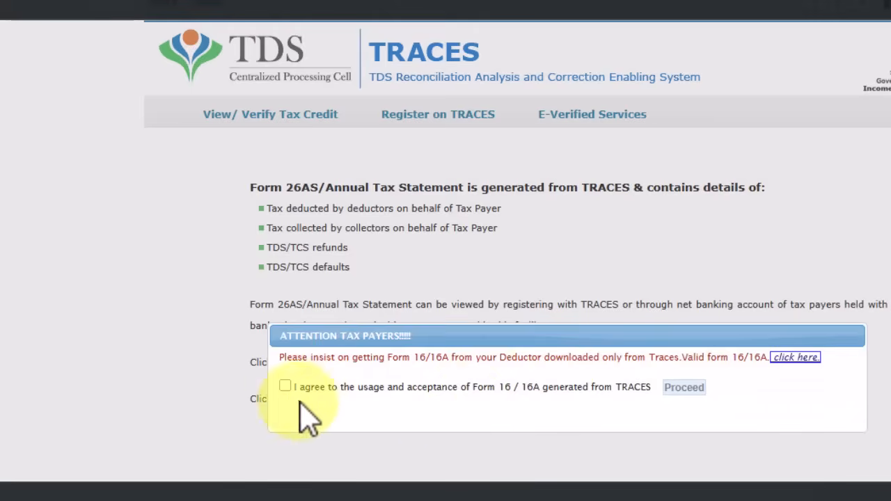
pyautogui.click(285, 386)
pyautogui.click(684, 388)
pyautogui.click(456, 363)
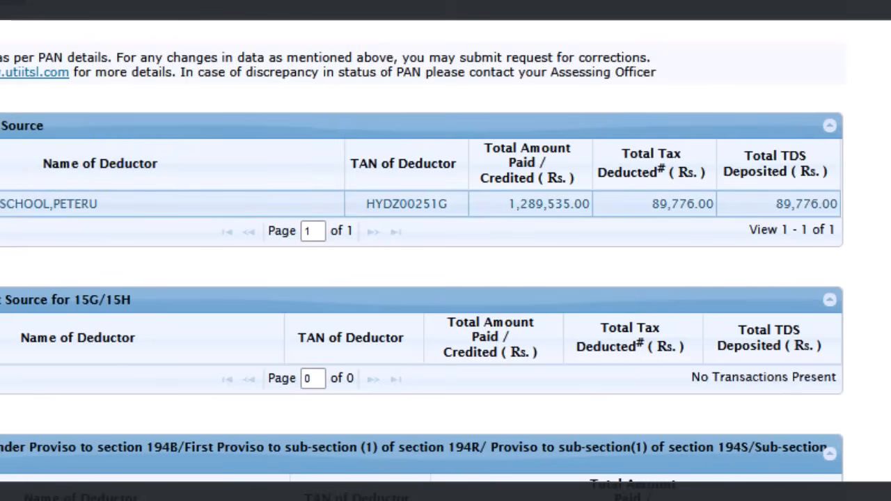
# Copy the deductor's name and TAN from Form 26AS into TDS1, with income 12189535 and tax deducted 89776
pyautogui.moveTo(112, 204); pyautogui.dragTo(52, 205)
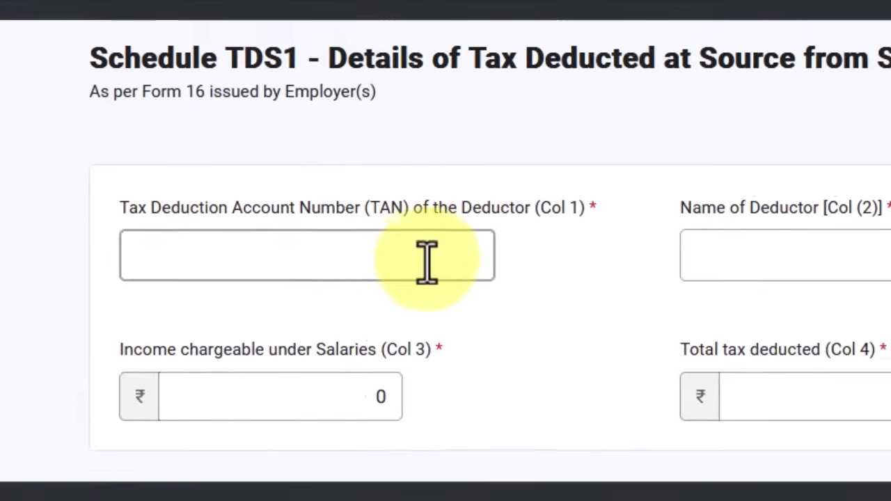
pyautogui.click(708, 253)
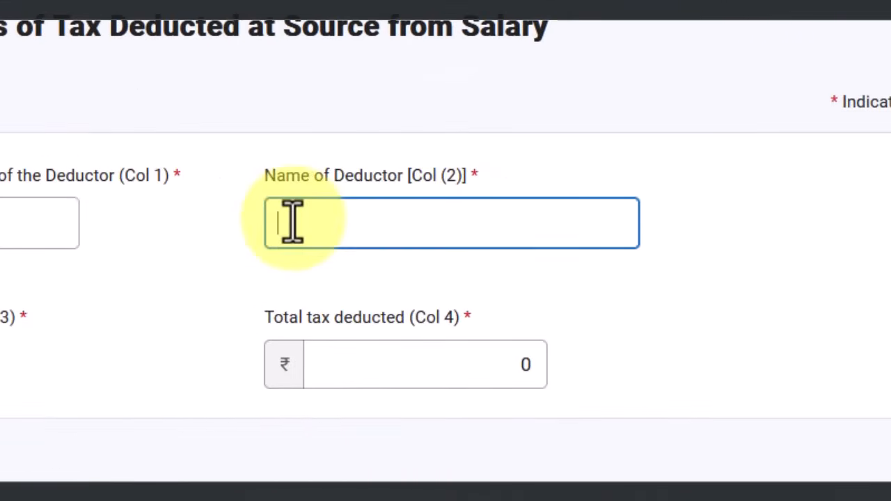
pyautogui.click(348, 257)
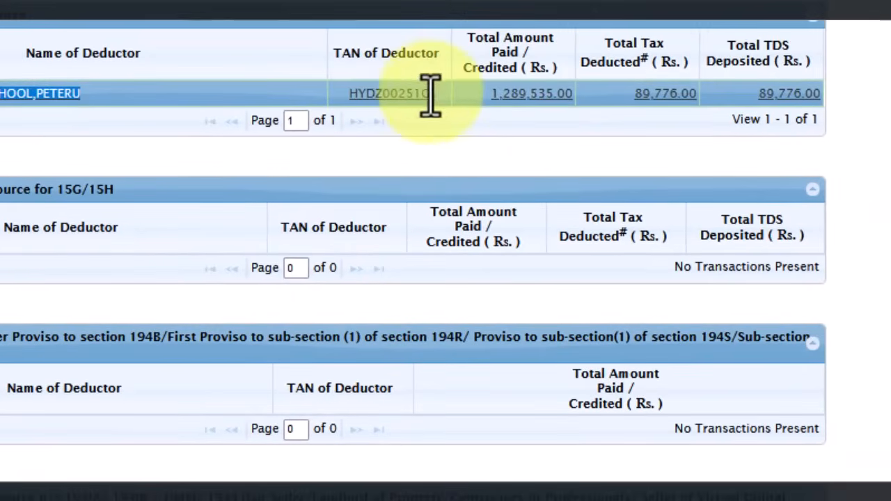
pyautogui.moveTo(428, 93); pyautogui.dragTo(334, 116)
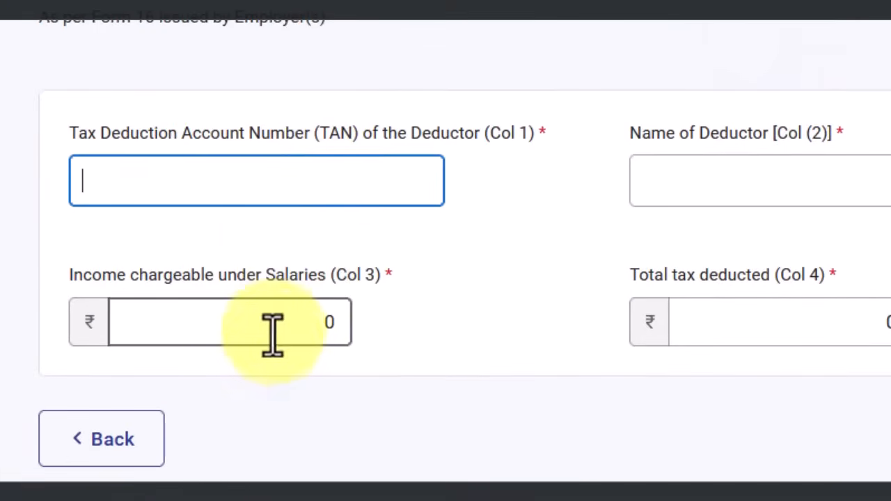
pyautogui.click(275, 324)
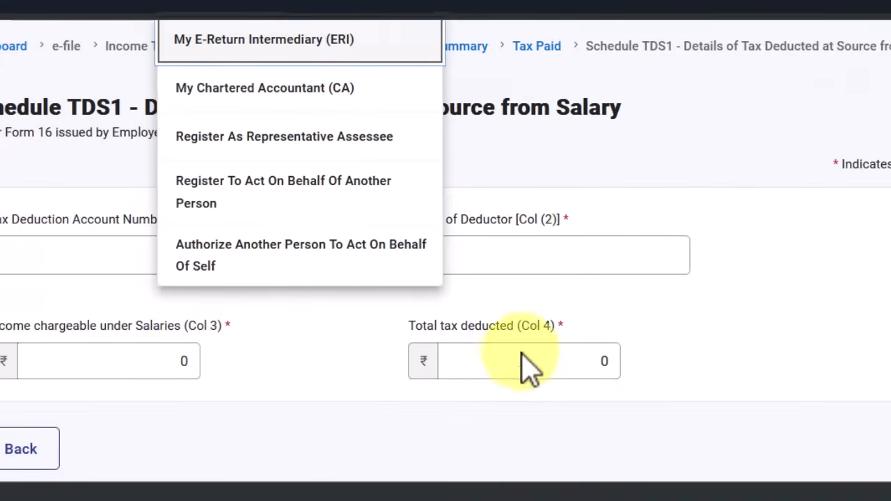
pyautogui.click(509, 364)
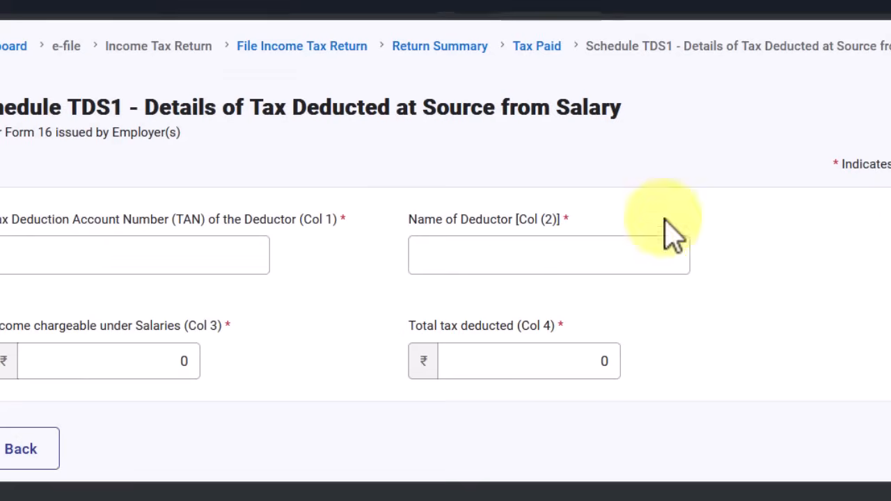
pyautogui.click(582, 361)
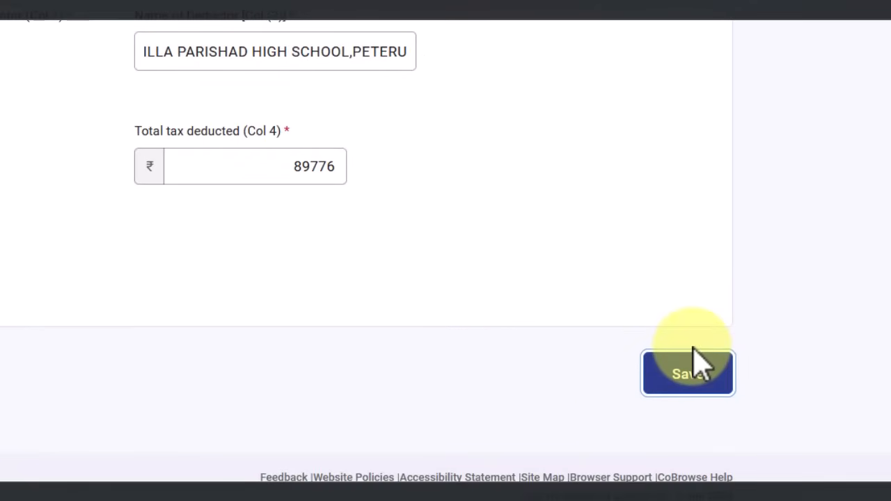
# Save the Schedule TDS1 entry and confirm Total Taxes Paid of ₹89,776
pyautogui.click(698, 362)
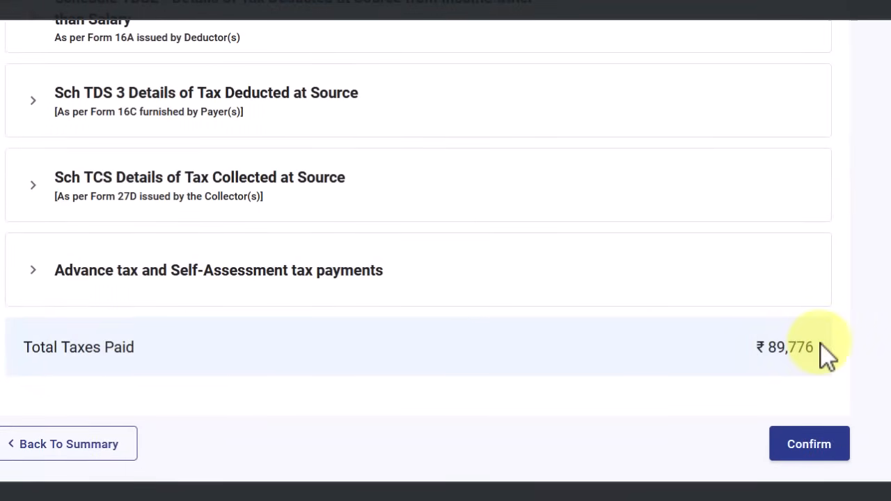
pyautogui.scroll(3, 355, 314)
pyautogui.scroll(-2, 381, 310)
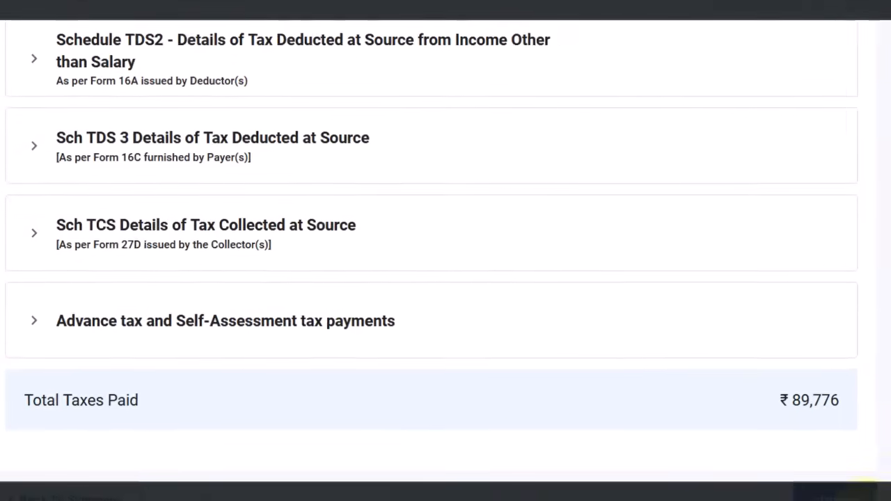
pyautogui.click(863, 487)
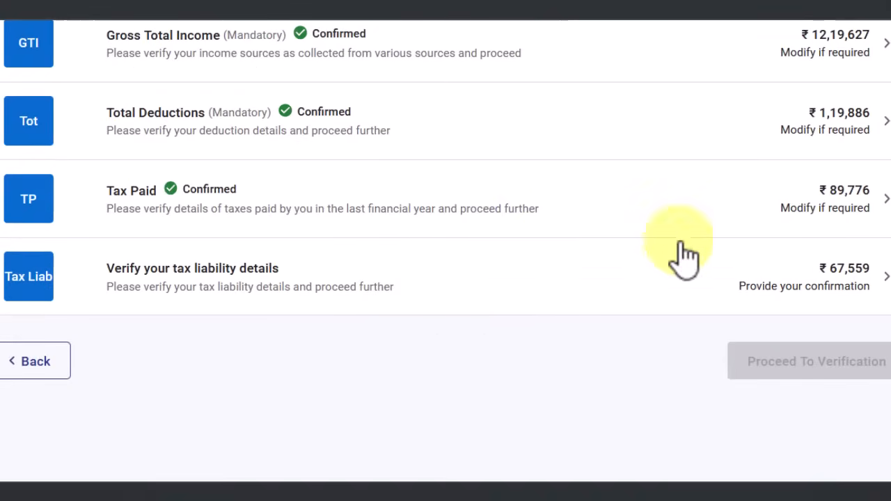
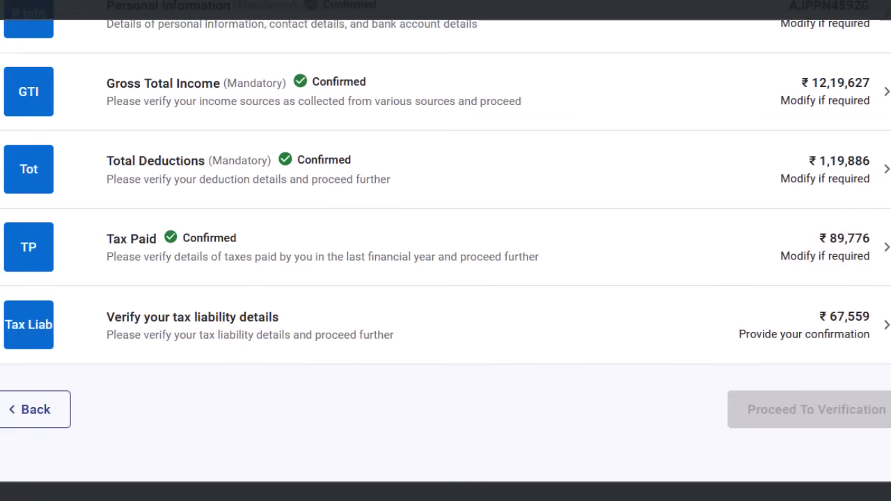
# Review the tax liability computation of ₹67,559 and confirm it
pyautogui.click(806, 338)
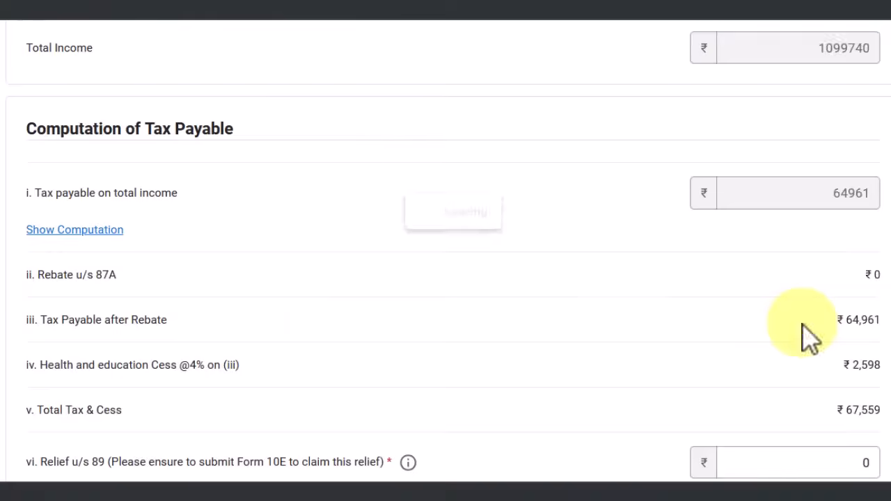
pyautogui.scroll(-2, 654, 199)
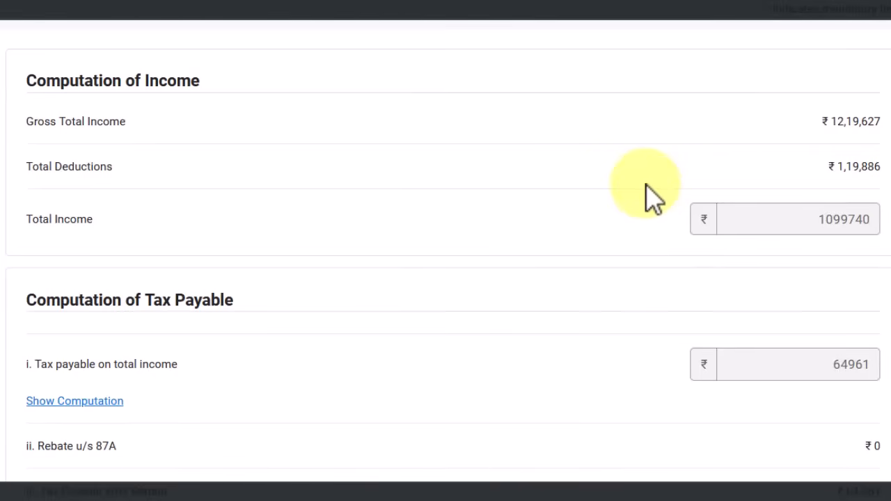
pyautogui.scroll(-3, 843, 220)
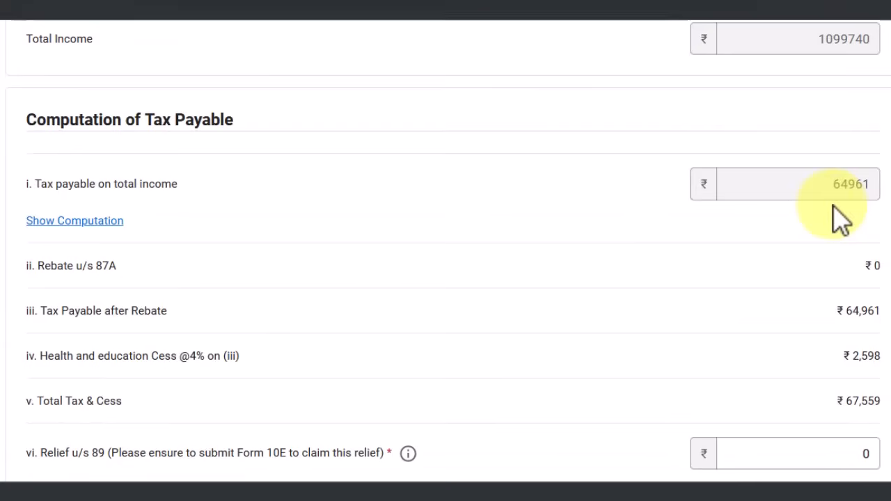
pyautogui.scroll(-10, 821, 205)
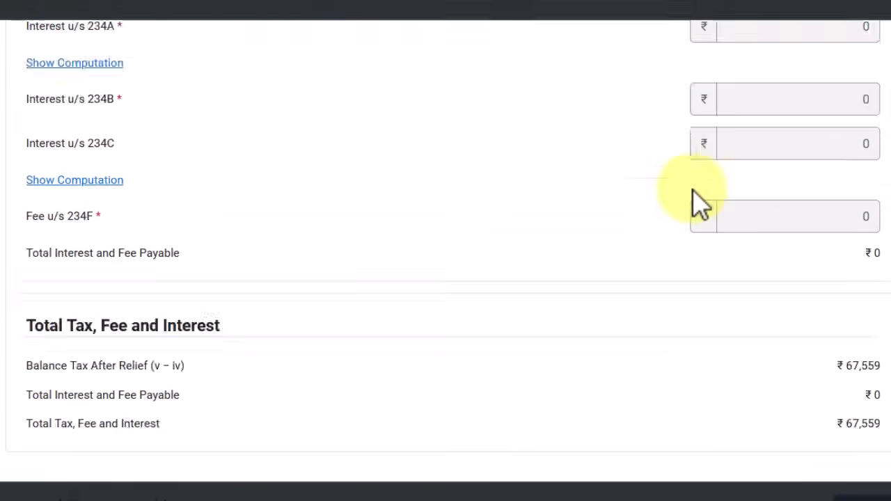
pyautogui.scroll(-1, 696, 203)
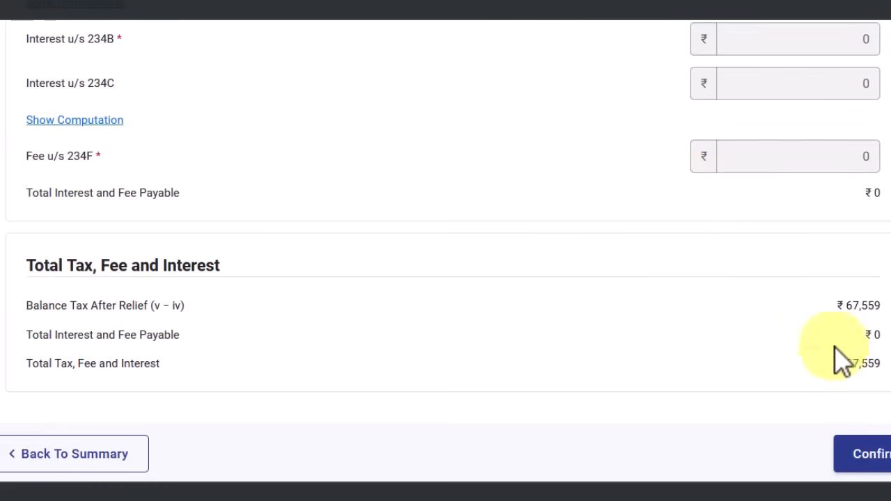
pyautogui.click(873, 461)
pyautogui.scroll(1, 724, 438)
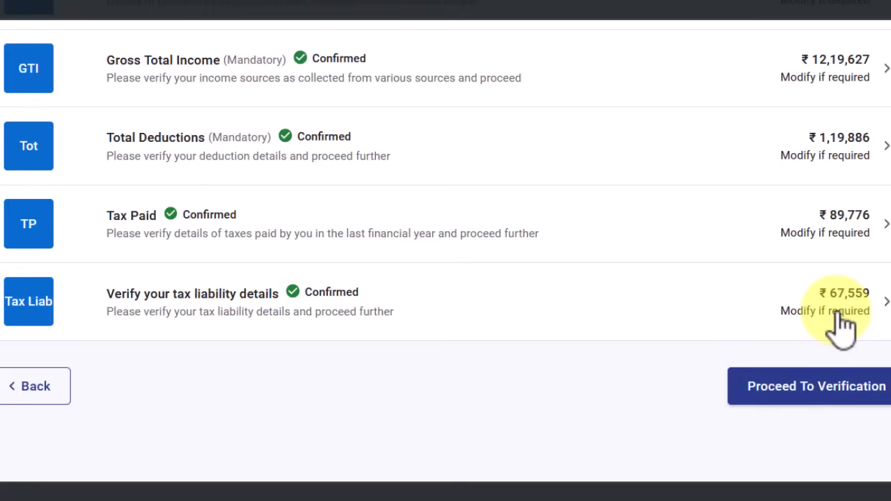
# Preview the return, accept the taxpayer declaration, and send it for validation
pyautogui.click(849, 387)
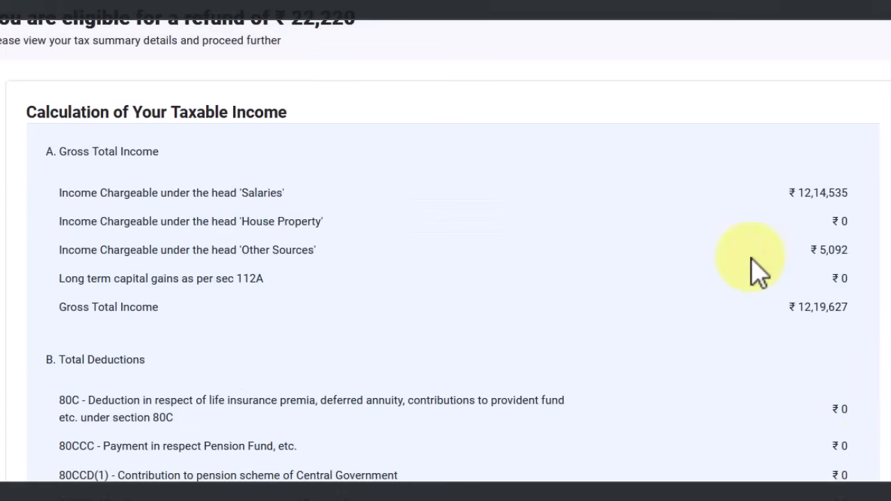
pyautogui.scroll(-15, 724, 216)
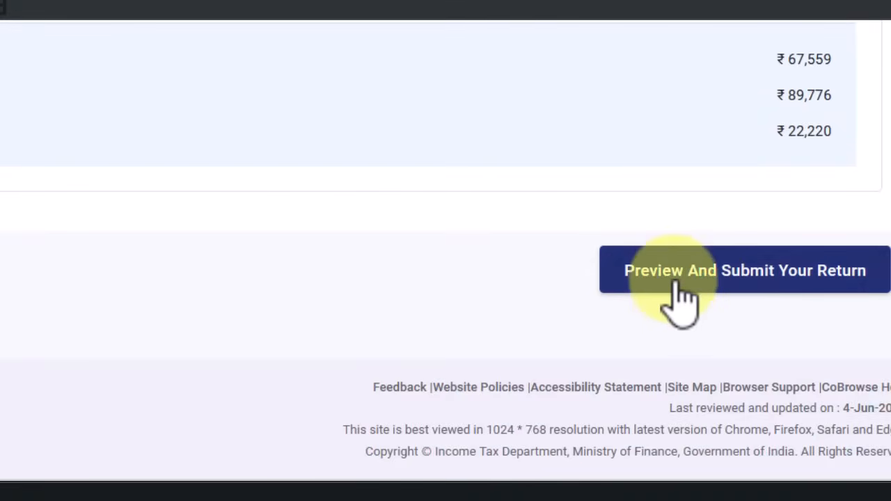
pyautogui.click(799, 287)
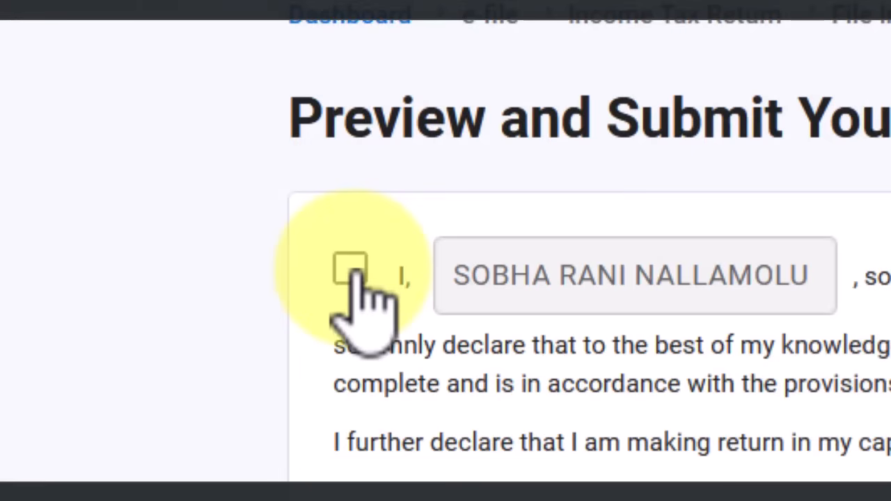
pyautogui.click(350, 270)
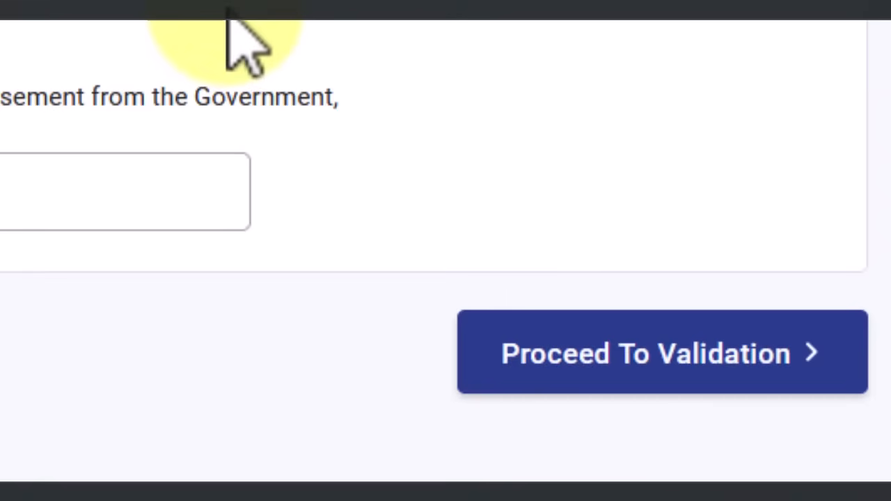
pyautogui.click(694, 370)
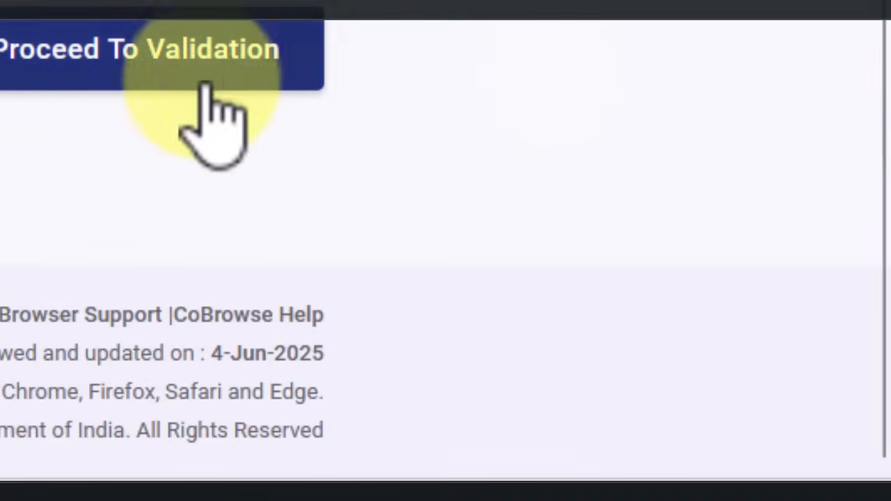
# Pass upload-level validation and continue to the Complete your Verification page
pyautogui.click(207, 89)
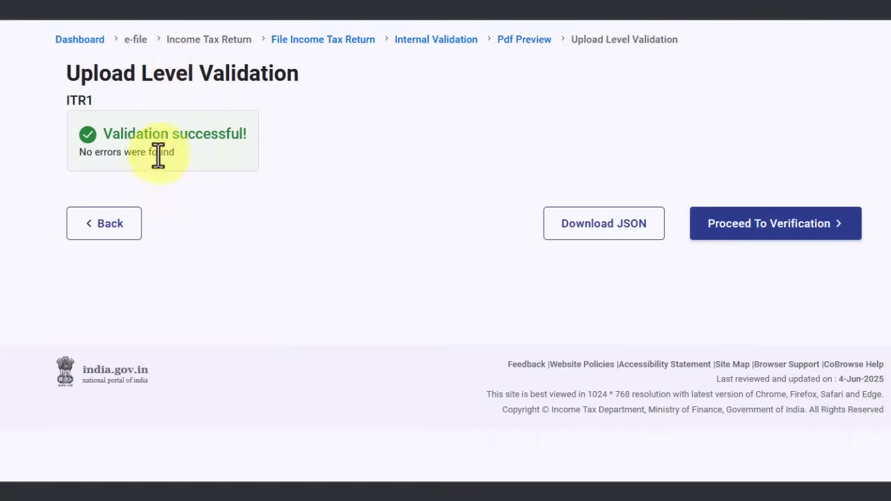
pyautogui.click(804, 234)
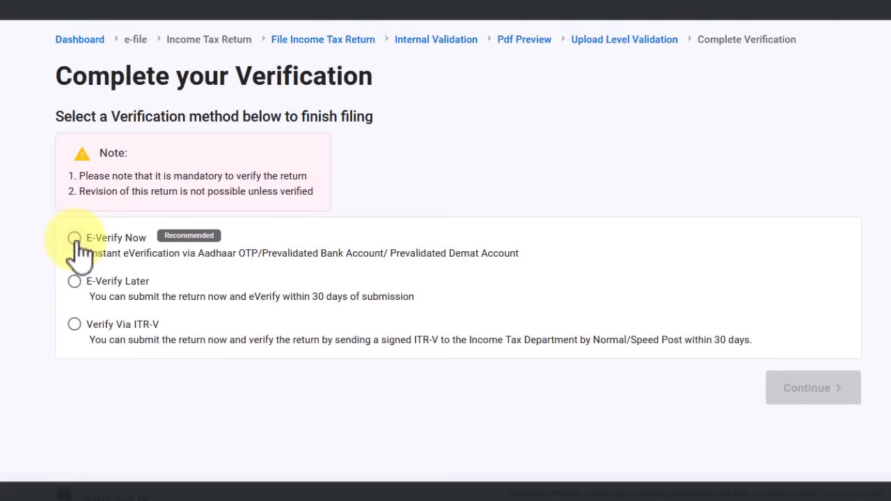
# Settle on E-Verify Now instead of ITR-V, keeping the session alive, and continue
pyautogui.click(75, 239)
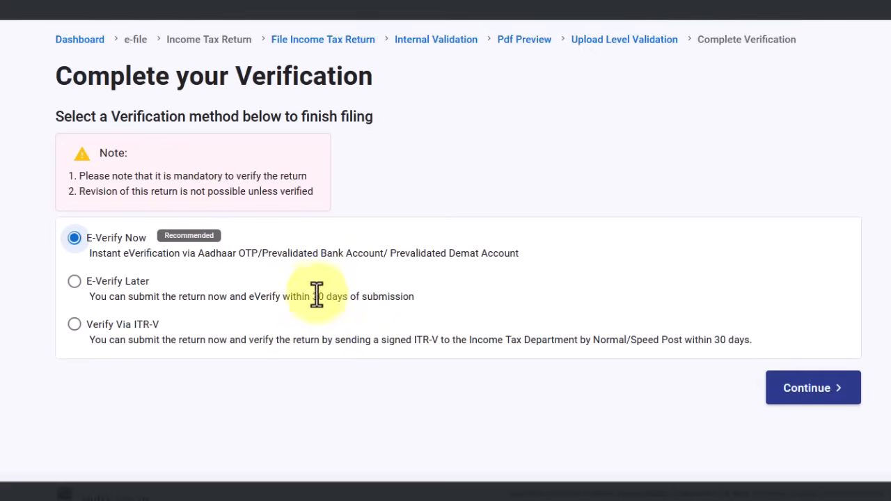
pyautogui.click(78, 330)
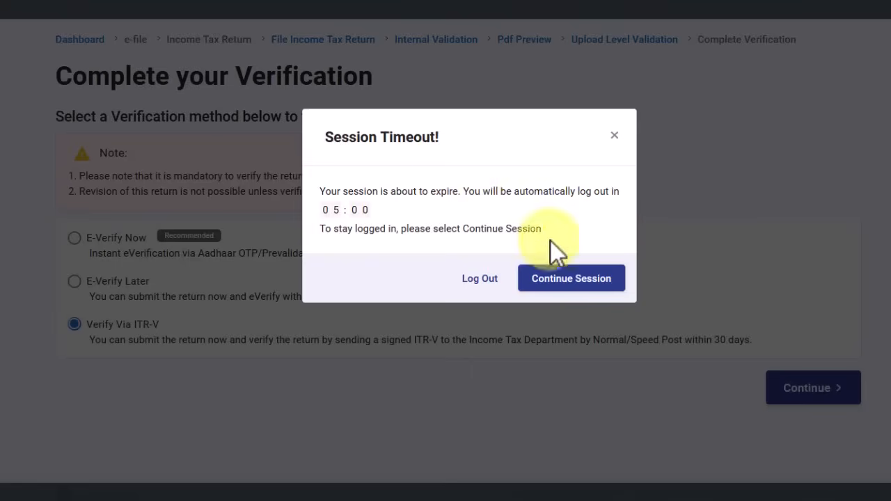
pyautogui.click(570, 285)
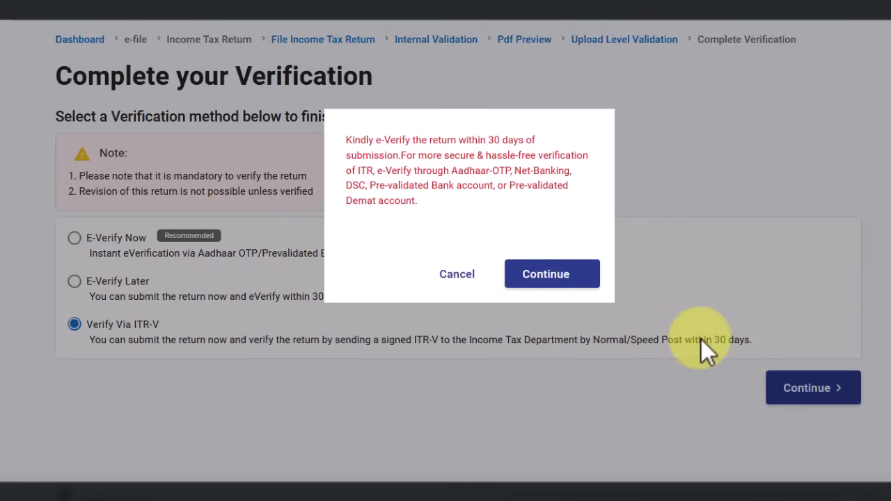
pyautogui.click(548, 278)
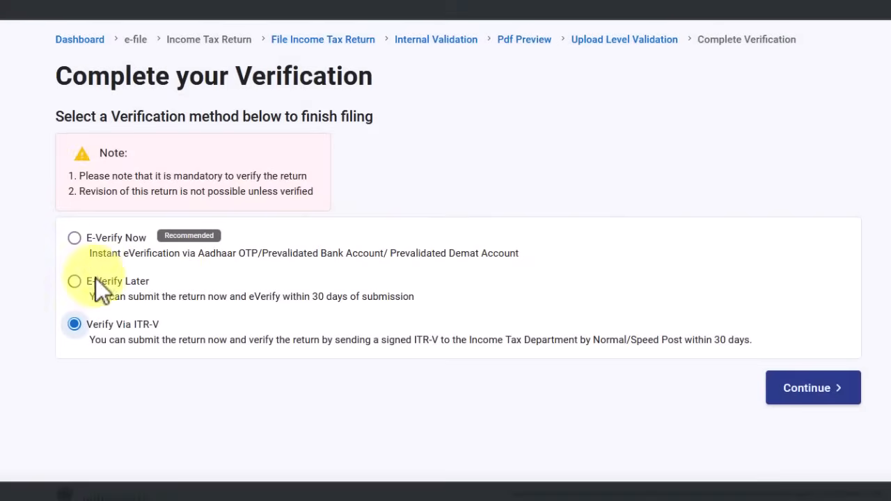
pyautogui.click(76, 239)
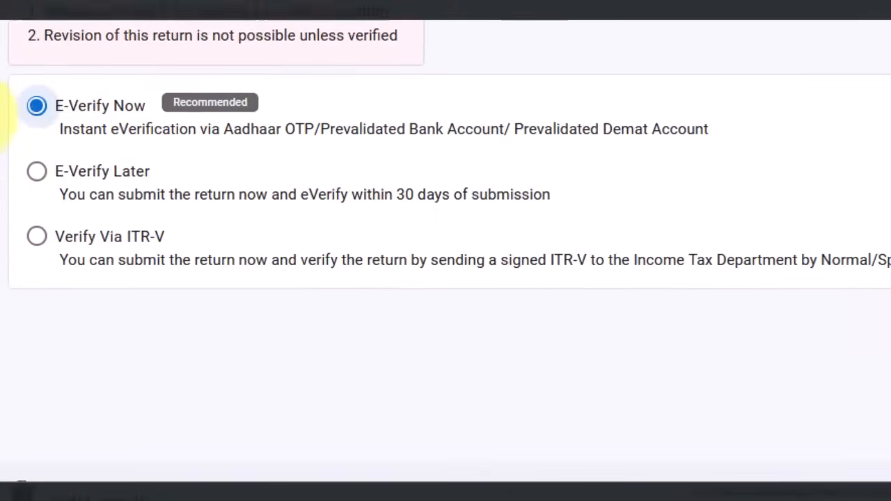
pyautogui.click(654, 327)
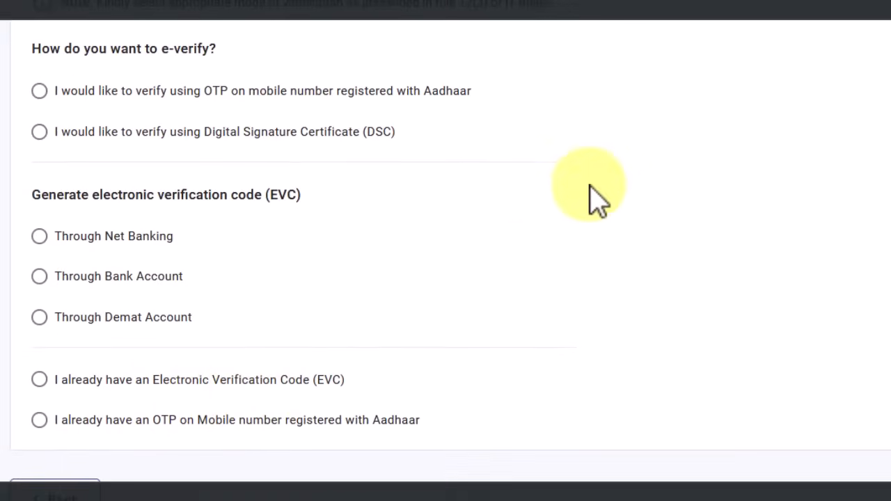
# Choose Aadhaar OTP verification, agree to validate Aadhaar details, and generate the OTP
pyautogui.click(39, 91)
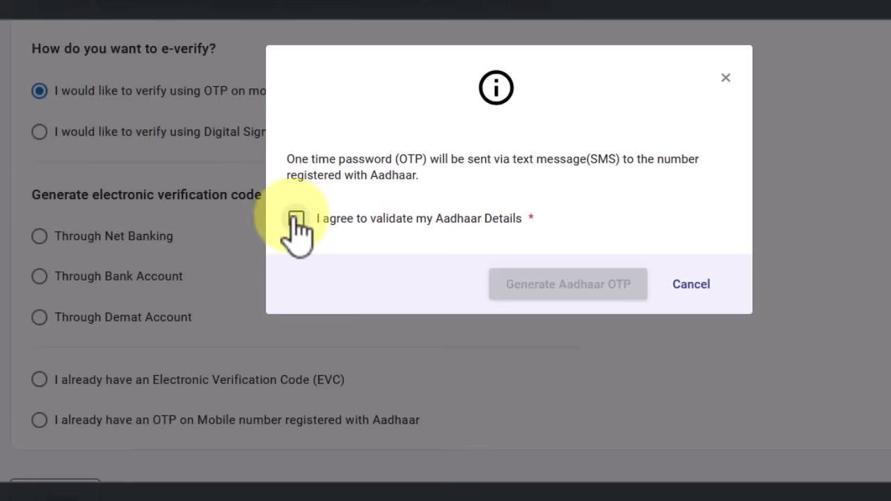
pyautogui.click(296, 219)
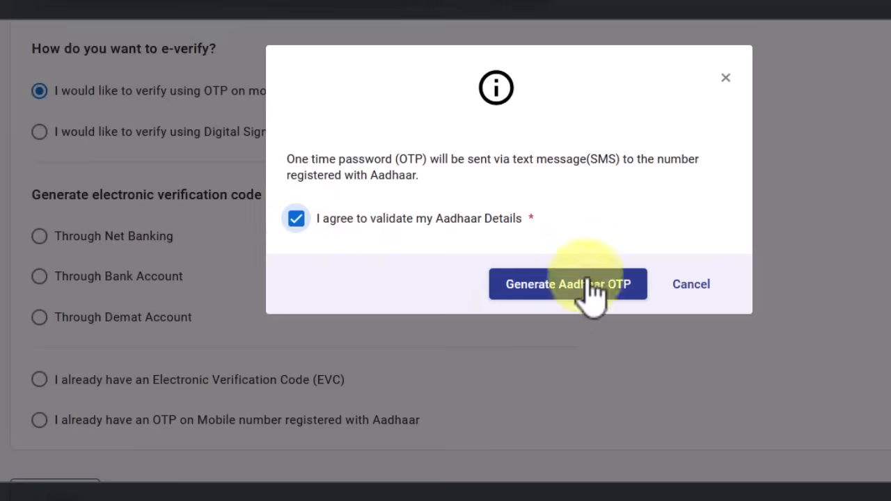
pyautogui.click(569, 293)
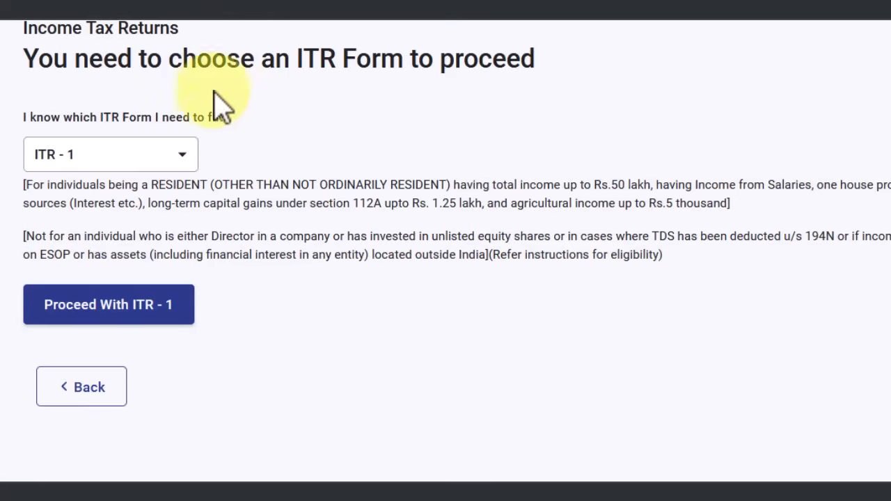
# Proceed with ITR-1 and start the return, dismissing the regime and pre-fill notices
pyautogui.click(157, 327)
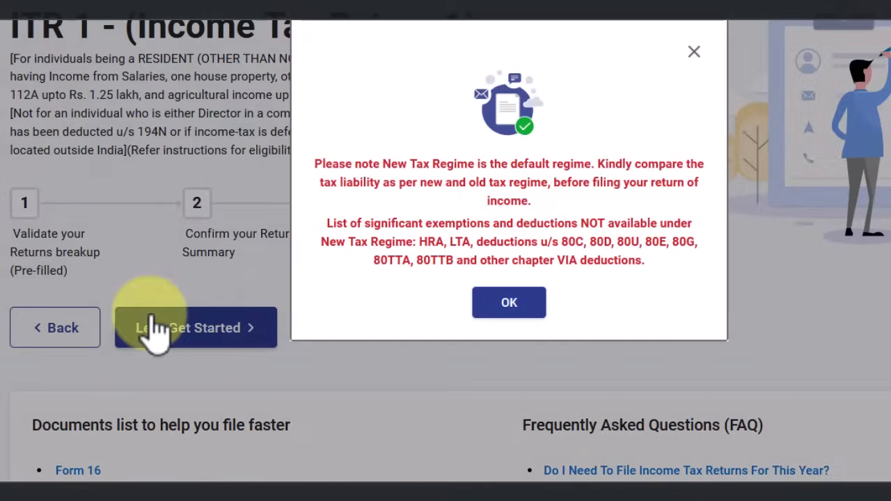
pyautogui.click(504, 310)
pyautogui.click(236, 331)
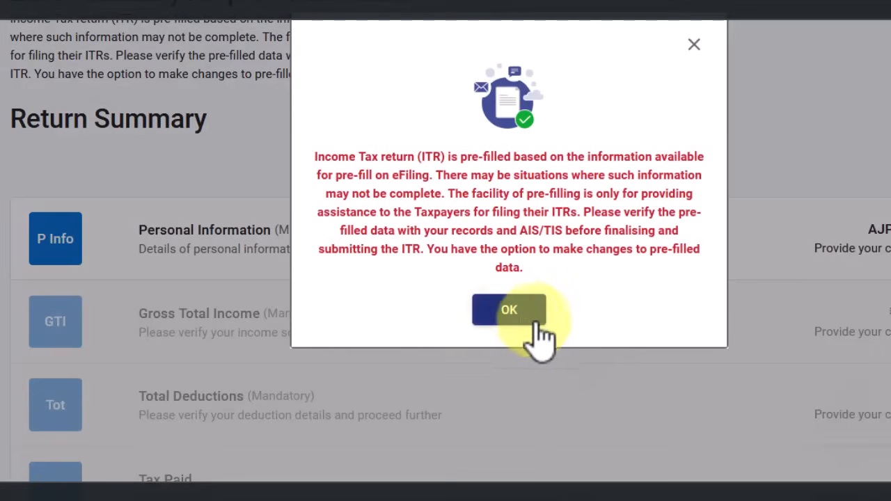
pyautogui.click(527, 318)
# Opt out of the new tax regime under 115BAC(6) in Personal Information
pyautogui.scroll(-2, 473, 285)
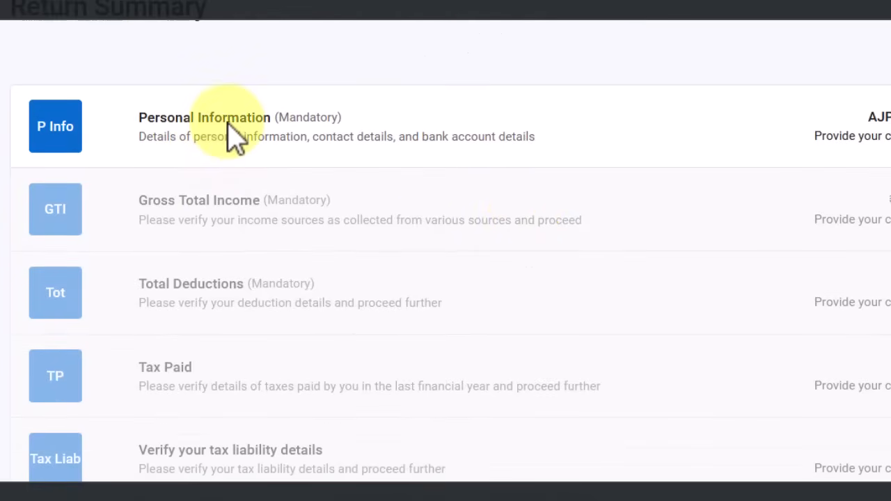
pyautogui.scroll(-10, 446, 251)
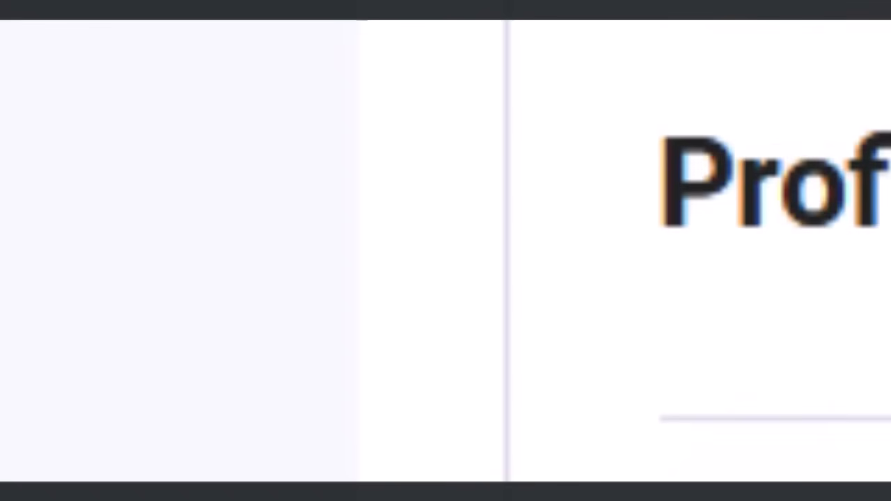
pyautogui.scroll(-15, 540, 306)
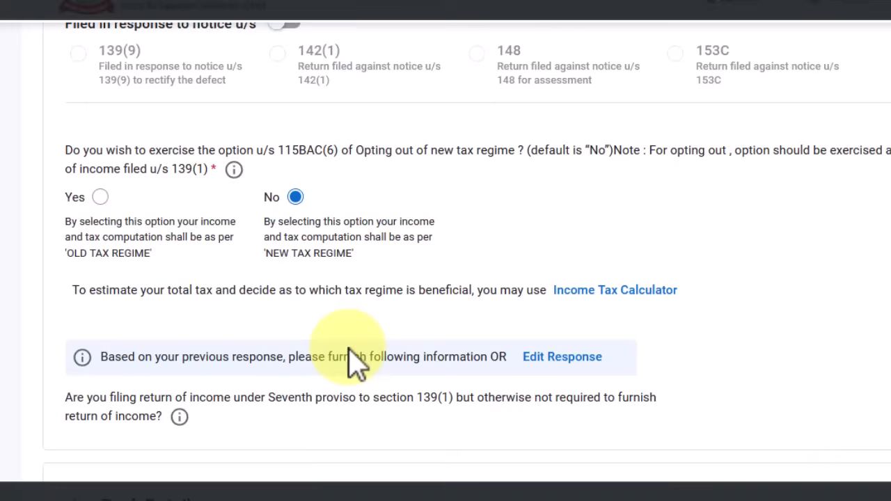
pyautogui.click(101, 198)
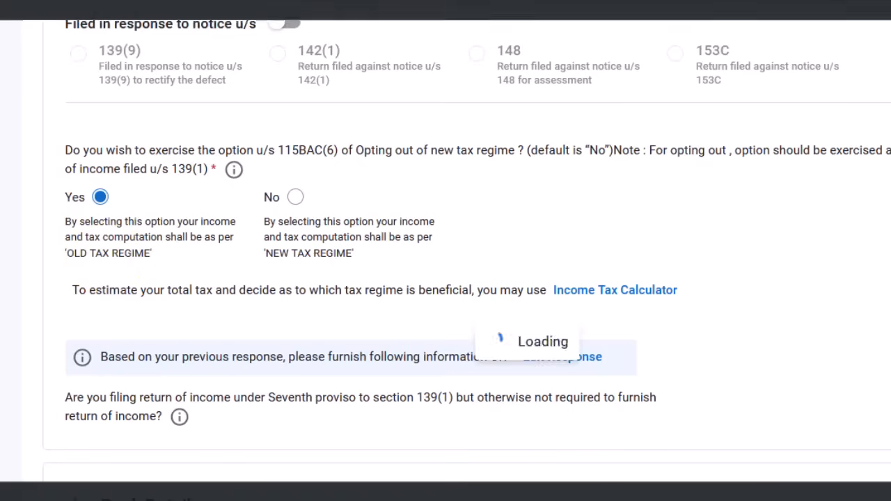
pyautogui.scroll(2, 477, 466)
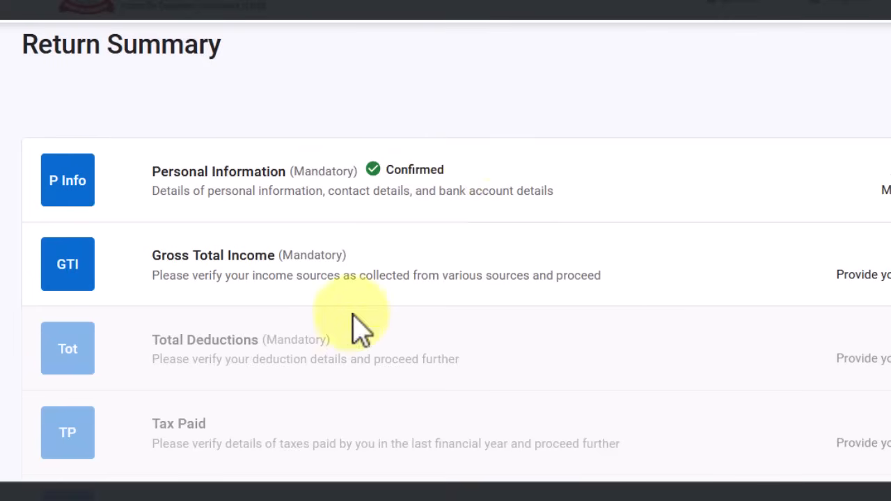
# Edit B1 Income From Salary in Gross Total Income and check the 17(1) salary of 1003262
pyautogui.click(458, 277)
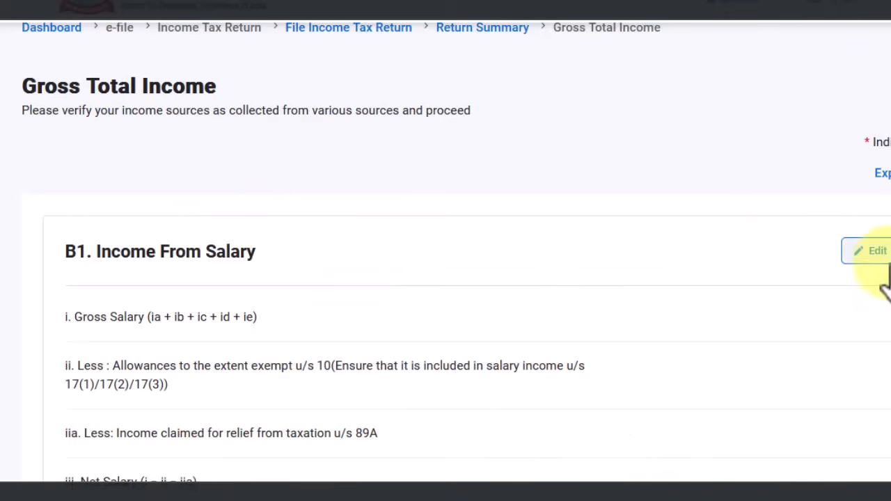
pyautogui.scroll(-1, 782, 299)
pyautogui.click(875, 187)
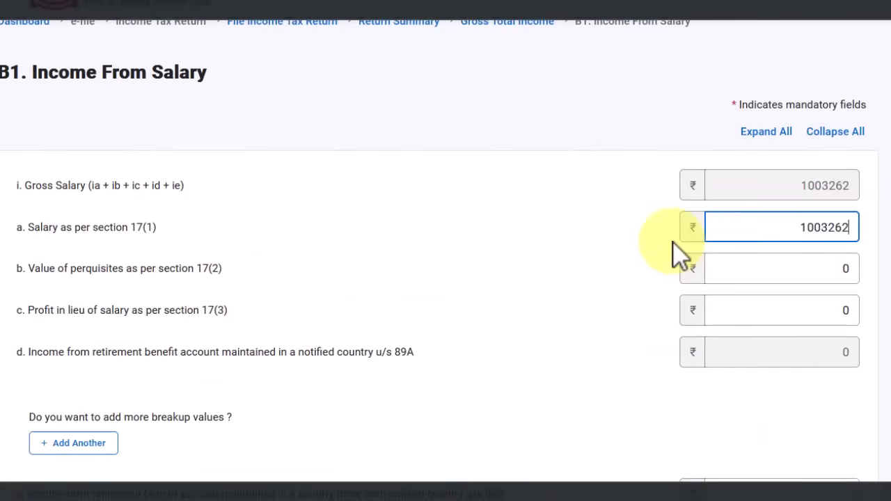
pyautogui.press('Tab')
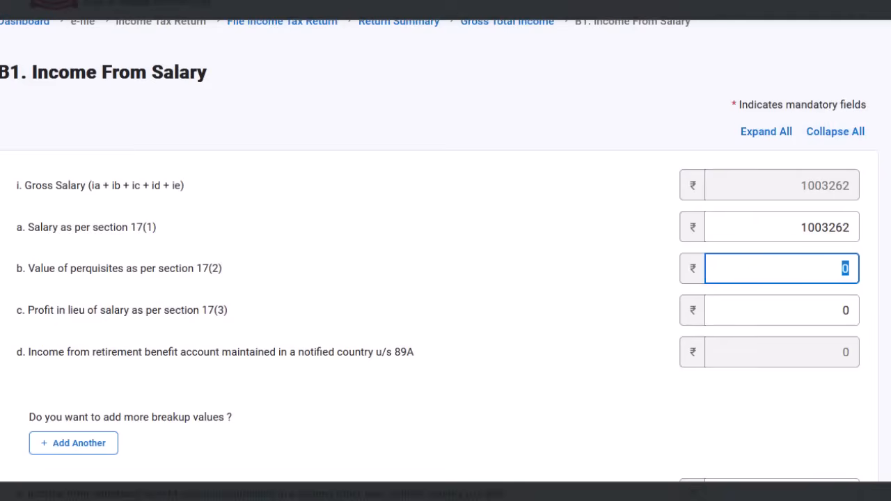
# Enter 0 for the 89A non-notified-country retirement income
pyautogui.scroll(-3, 527, 318)
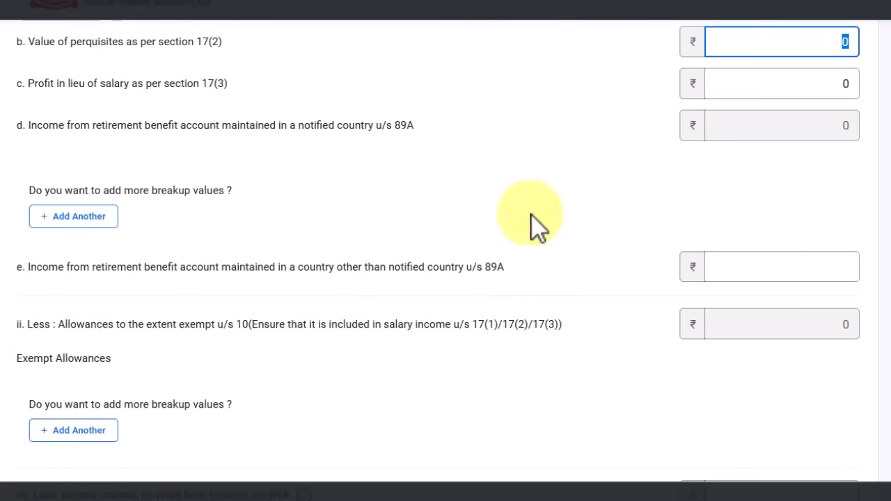
pyautogui.scroll(-1, 692, 264)
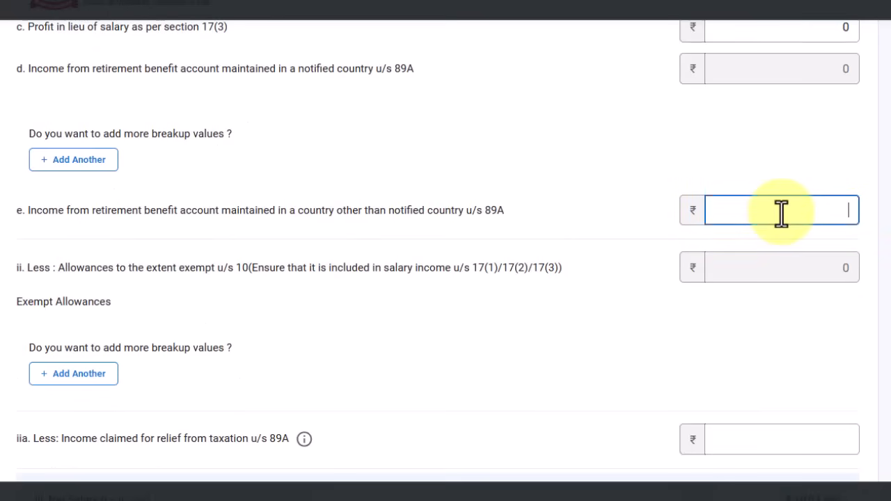
pyautogui.write('0')
pyautogui.click(630, 354)
pyautogui.scroll(-3, 629, 358)
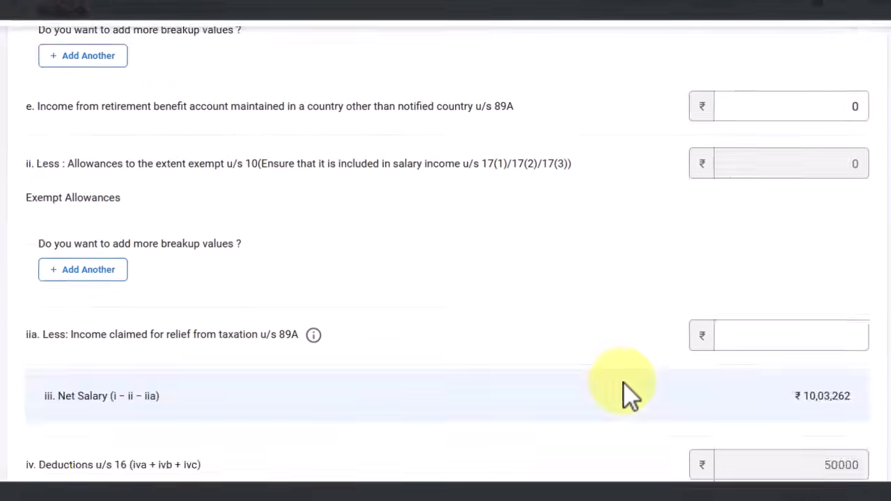
pyautogui.scroll(3, 429, 154)
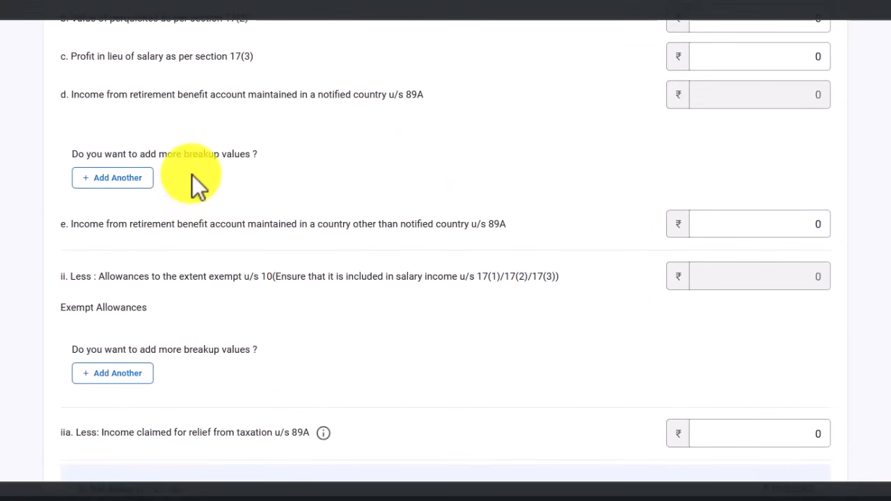
pyautogui.scroll(-2, 109, 308)
pyautogui.scroll(1, 140, 283)
pyautogui.scroll(-2, 460, 281)
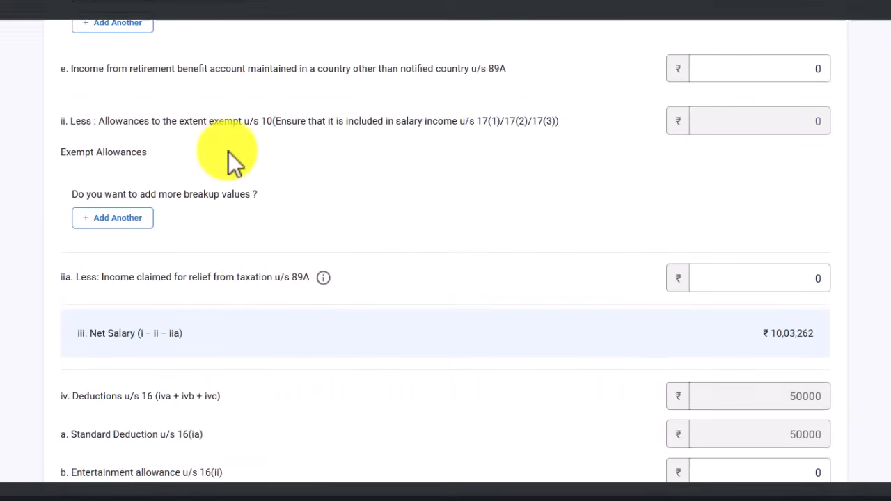
pyautogui.scroll(3, 412, 307)
# Add an exempt allowance row of type Sec 10(13A) house rent allowance
pyautogui.moveTo(244, 276); pyautogui.dragTo(276, 276)
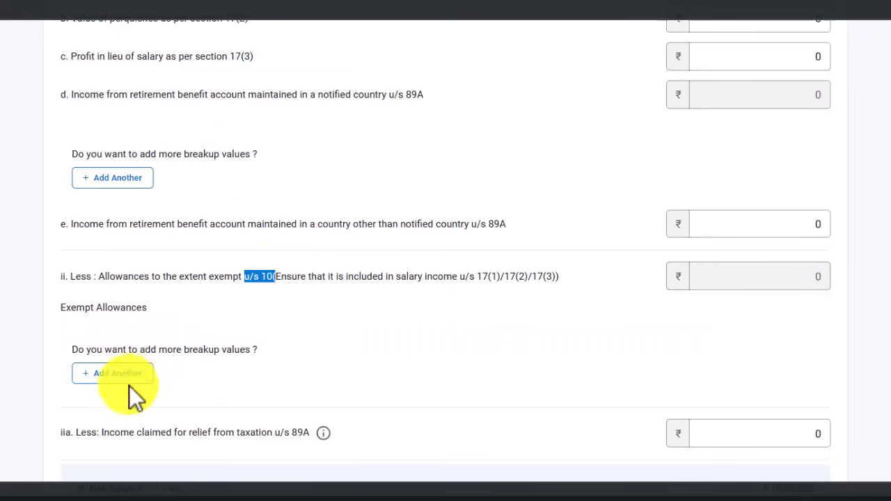
pyautogui.moveTo(61, 308); pyautogui.dragTo(143, 308)
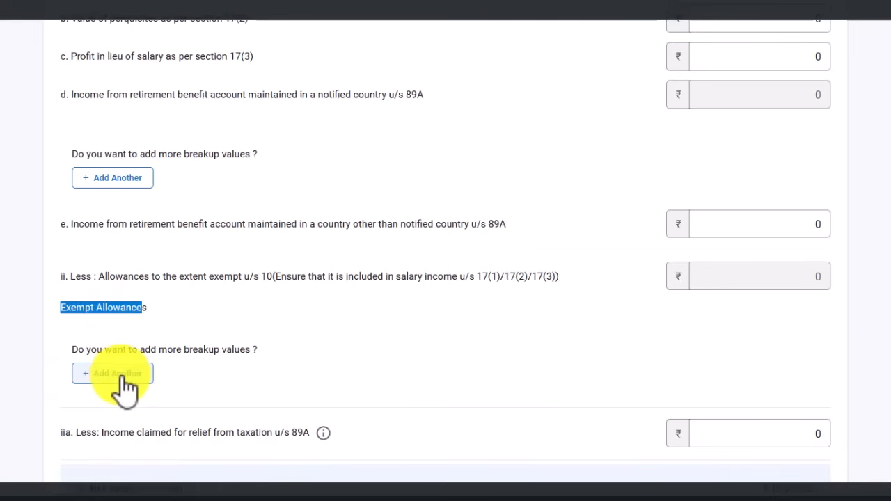
pyautogui.click(122, 376)
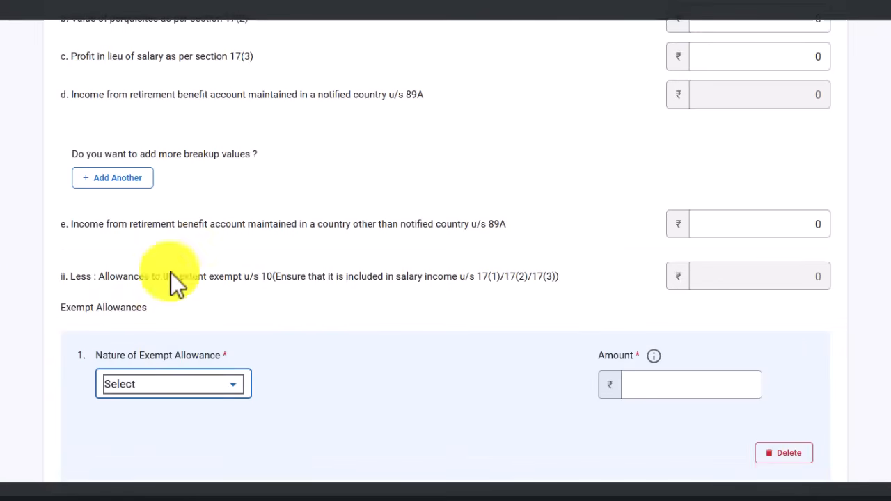
pyautogui.scroll(-2, 262, 300)
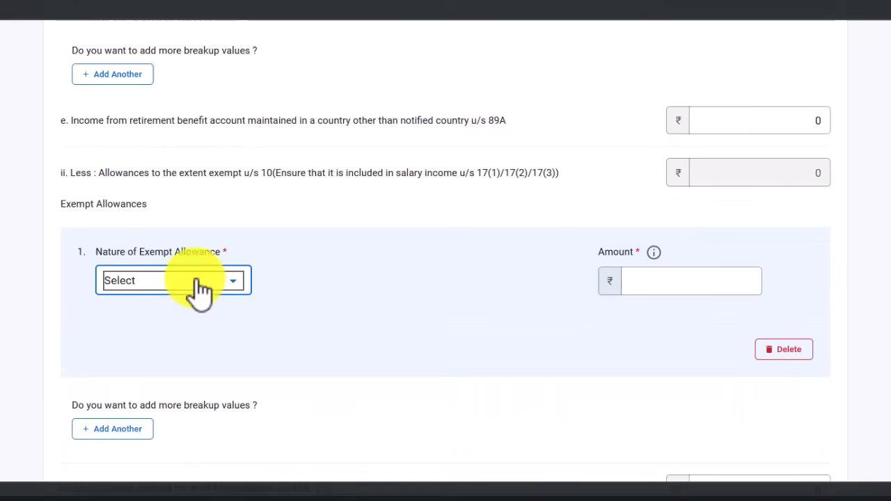
pyautogui.click(222, 282)
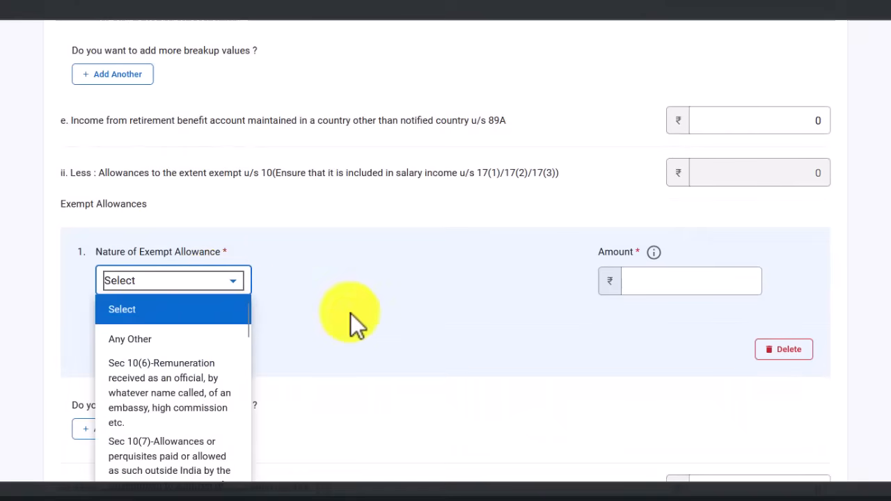
pyautogui.scroll(-2, 352, 316)
pyautogui.scroll(-1, 215, 317)
pyautogui.scroll(-4, 217, 304)
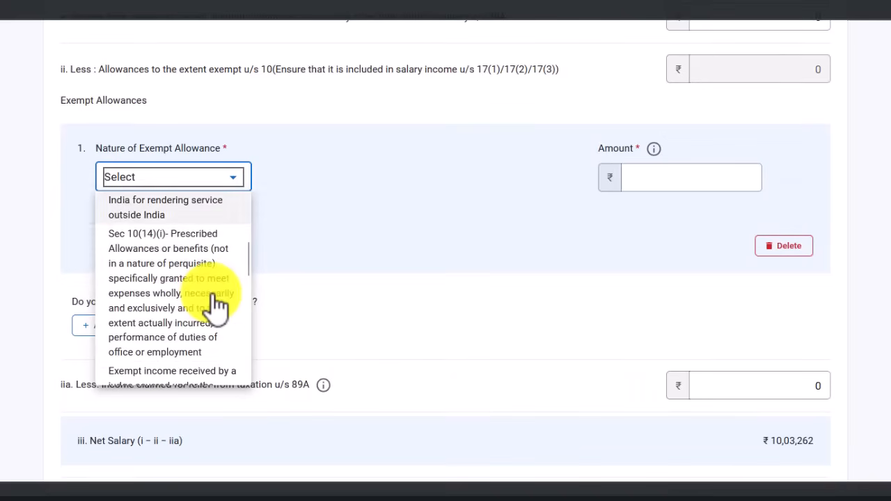
pyautogui.scroll(-4, 217, 304)
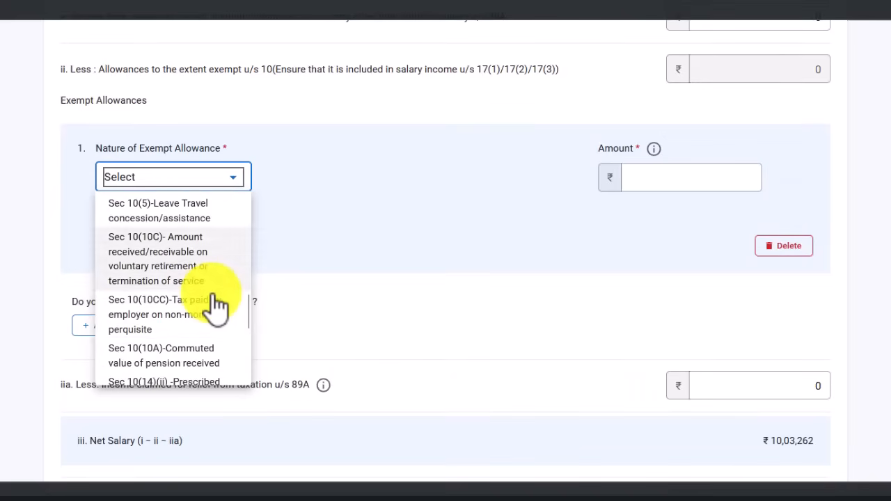
pyautogui.scroll(-4, 218, 304)
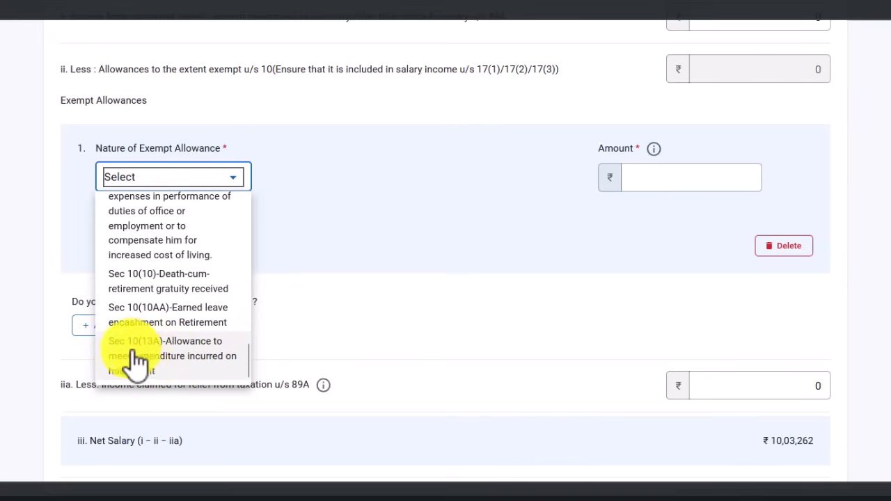
pyautogui.click(159, 362)
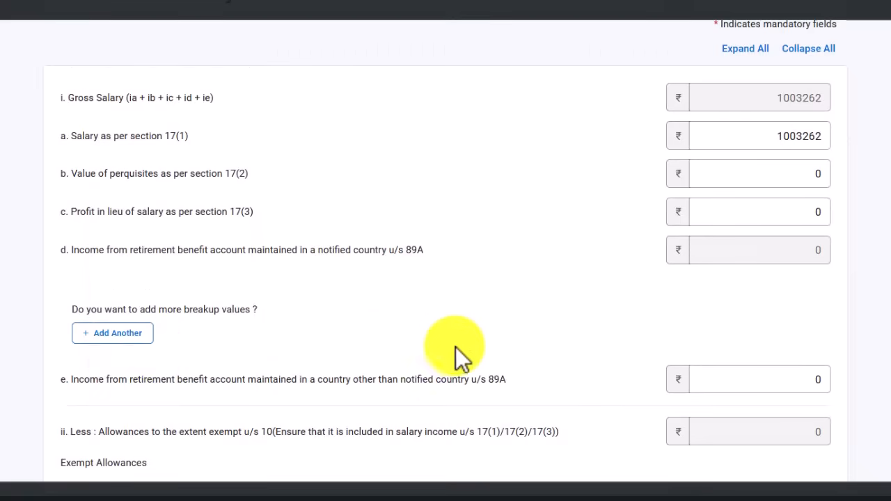
pyautogui.scroll(-5, 209, 223)
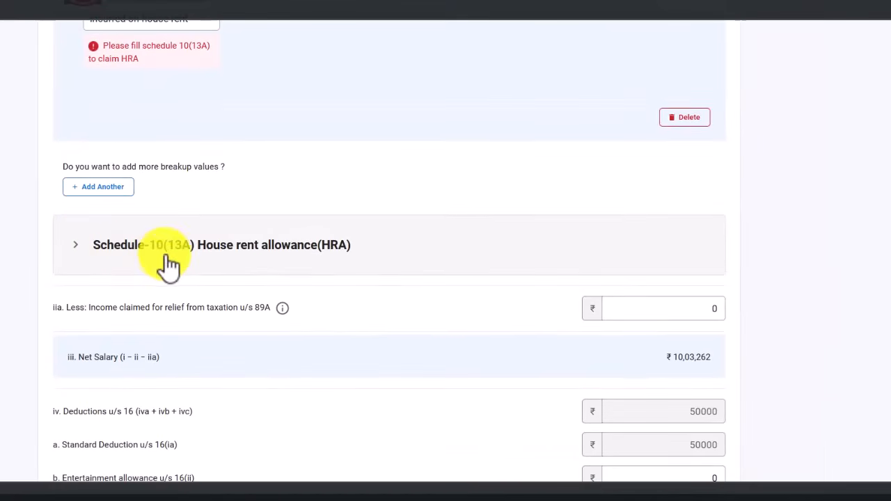
pyautogui.scroll(2, 209, 251)
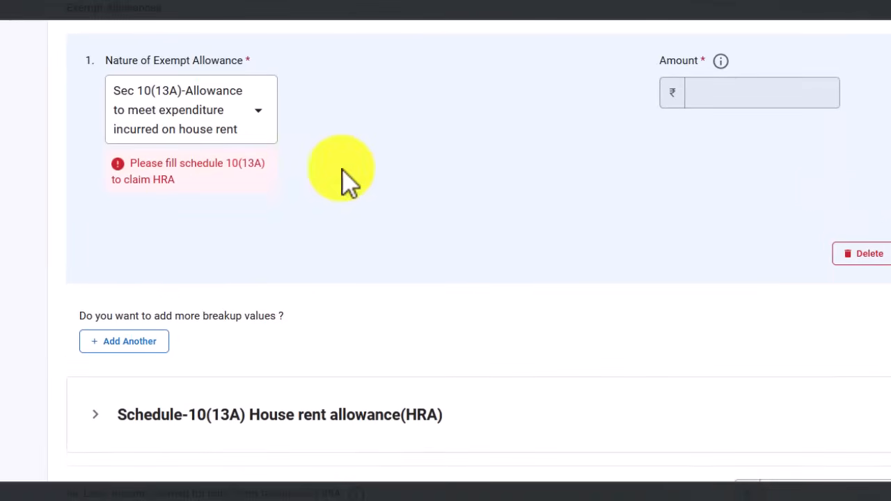
pyautogui.scroll(-2, 155, 304)
pyautogui.scroll(2, 766, 77)
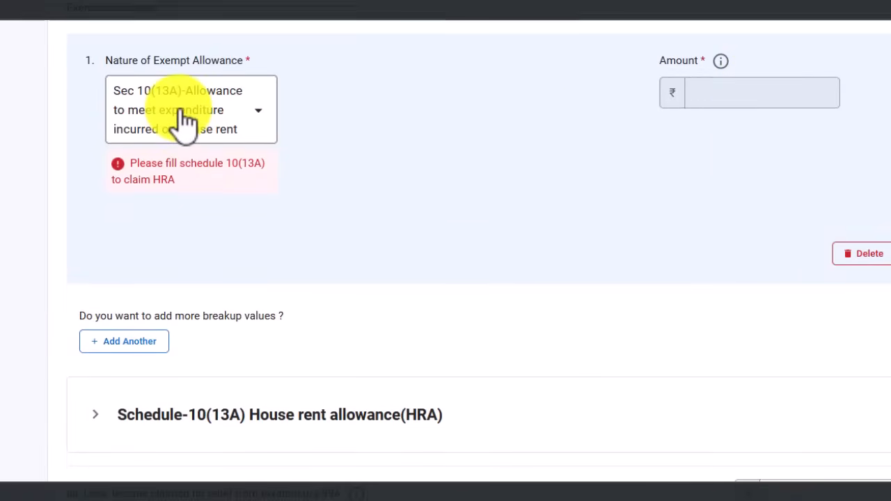
pyautogui.scroll(-1, 195, 149)
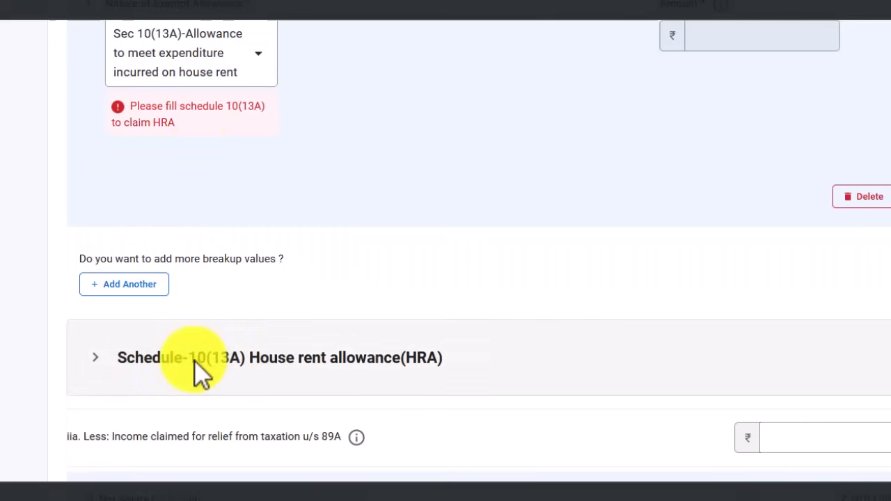
# Expand Schedule-10(13A) and set the place of work to Non-Metro
pyautogui.click(232, 374)
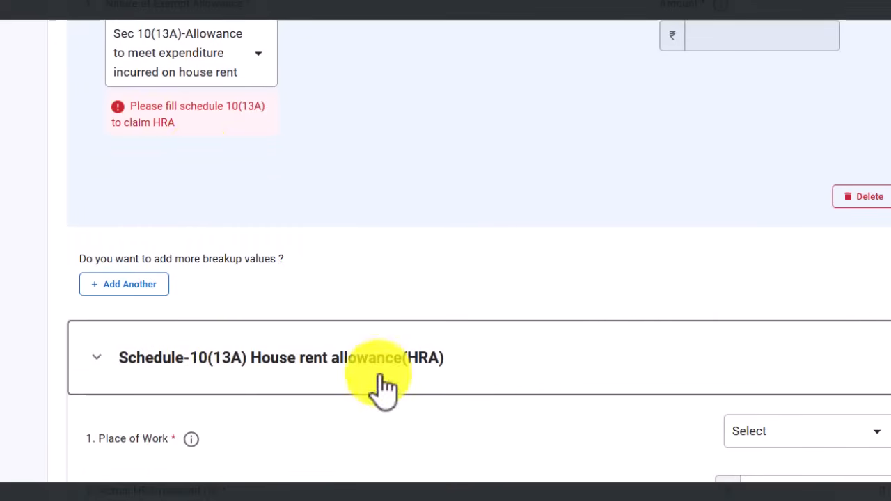
pyautogui.scroll(-2, 557, 390)
pyautogui.scroll(-1, 418, 345)
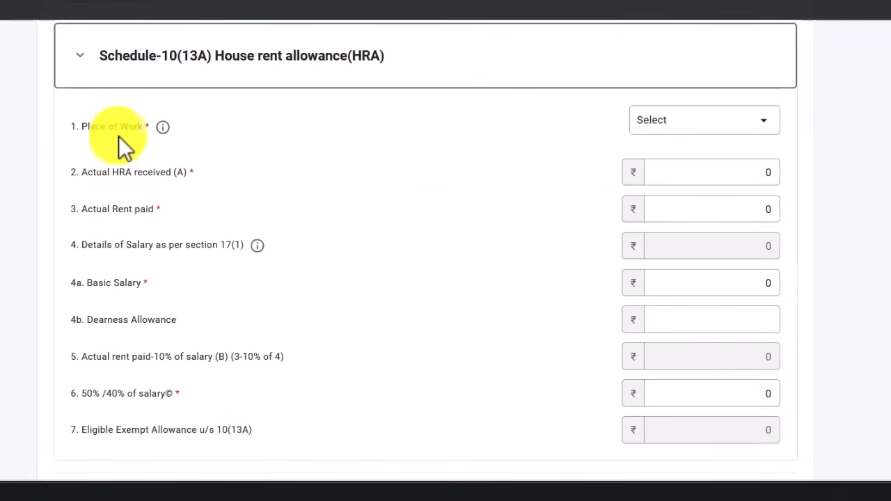
pyautogui.click(740, 126)
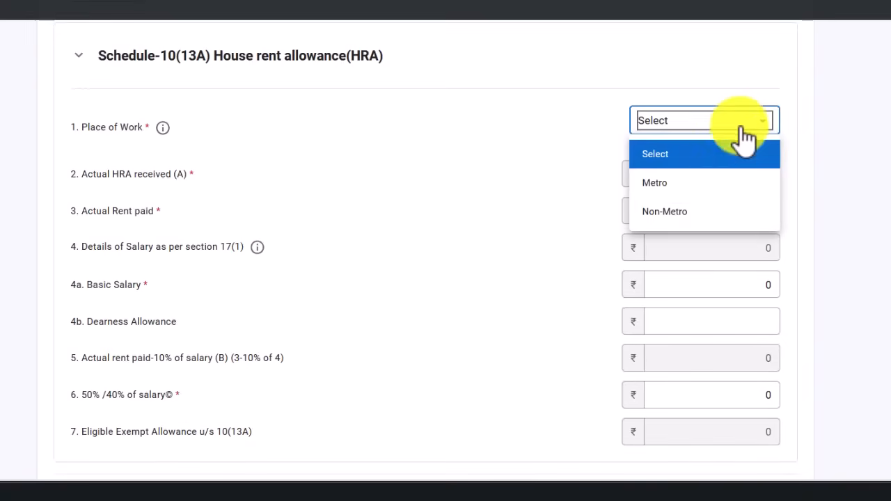
pyautogui.click(706, 219)
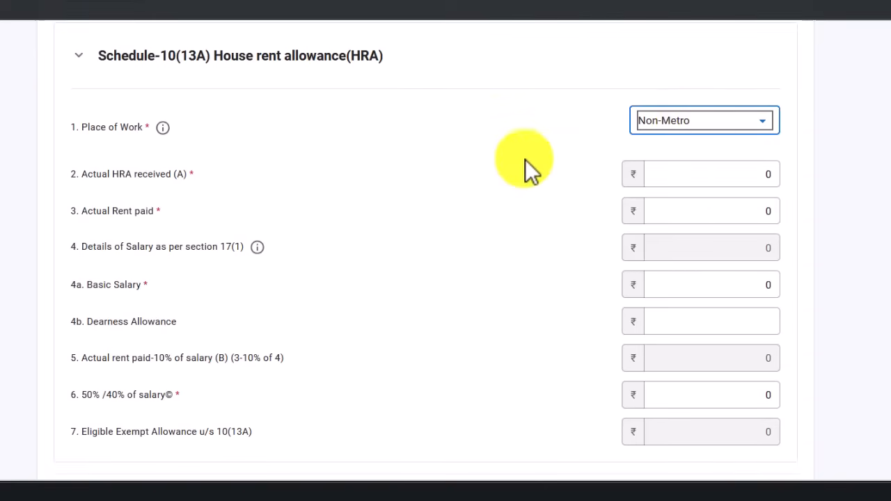
pyautogui.scroll(-1, 292, 202)
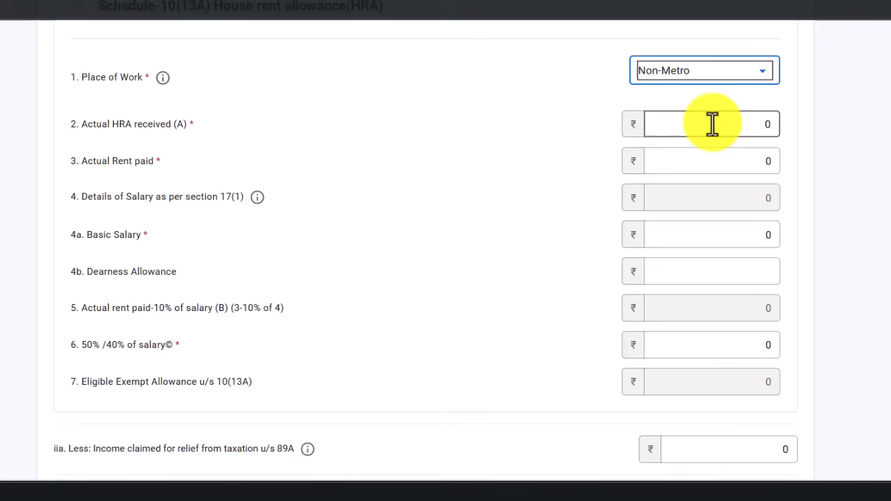
# Leave Actual HRA received at 0, check Basic Salary, then bring up the Excel calculation sheet
pyautogui.click(714, 124)
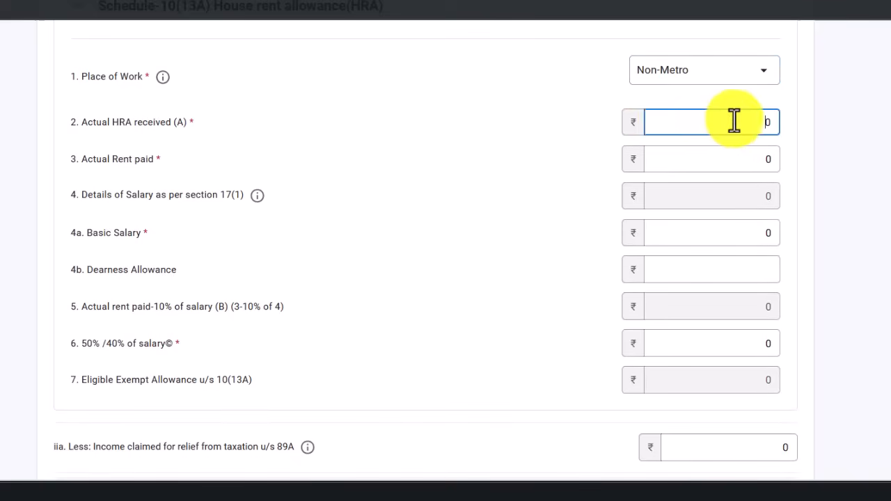
pyautogui.press('BackSpace')
pyautogui.hotkey('ctrl', 'z')
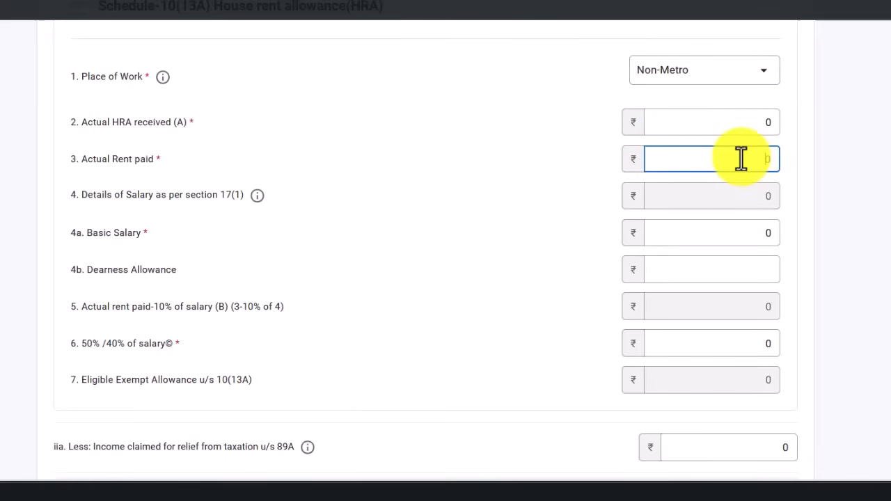
pyautogui.write('0')
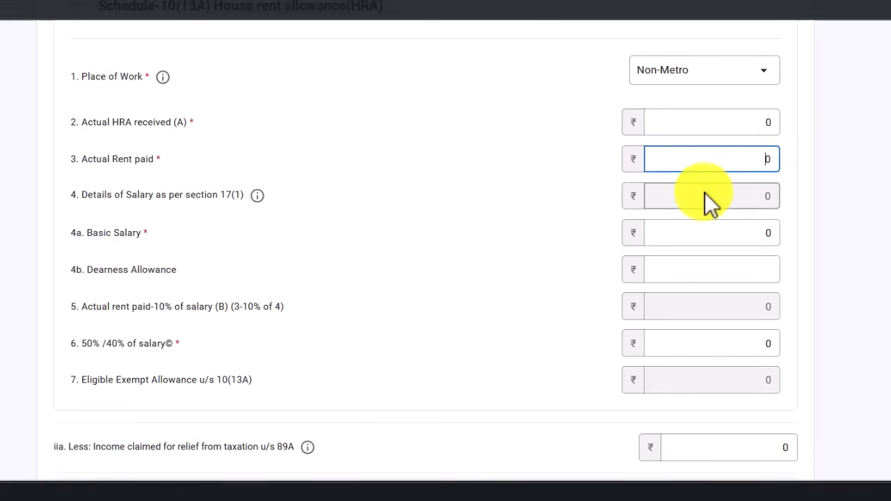
pyautogui.moveTo(103, 233); pyautogui.dragTo(168, 230)
pyautogui.click(762, 235)
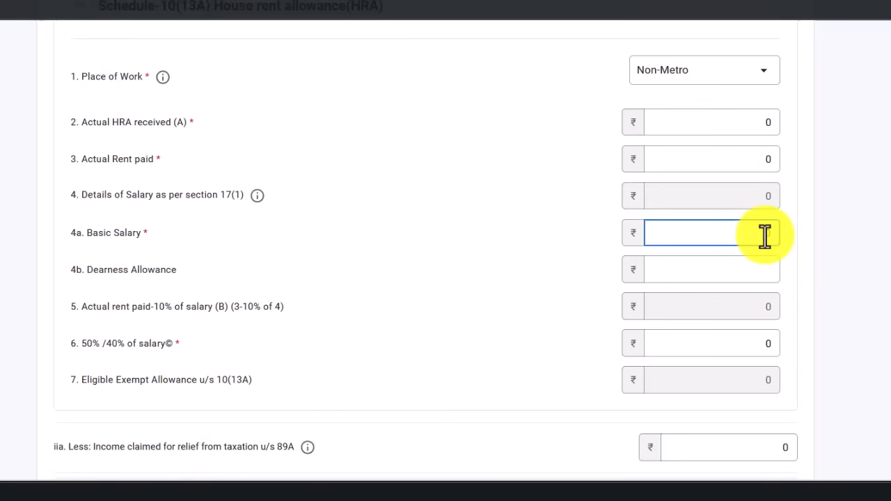
pyautogui.moveTo(752, 233); pyautogui.dragTo(786, 237)
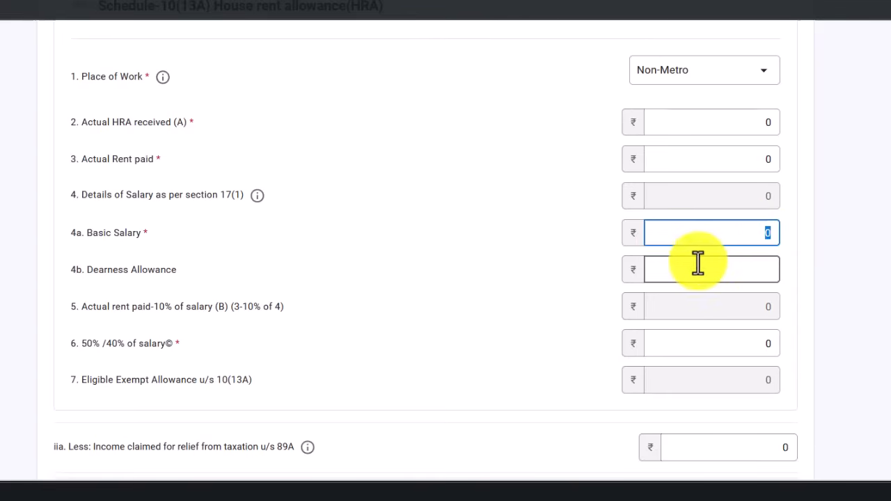
pyautogui.click(733, 266)
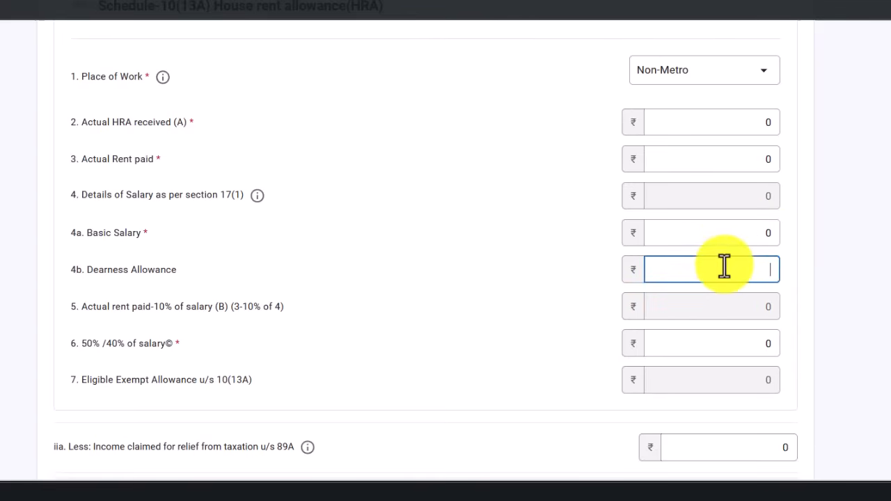
pyautogui.click(84, 235)
pyautogui.moveTo(82, 234); pyautogui.dragTo(144, 232)
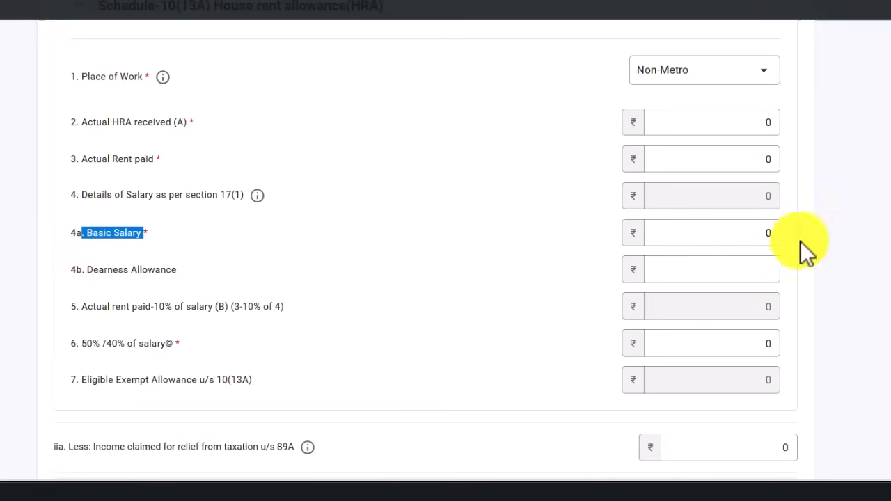
pyautogui.doubleClick(764, 235)
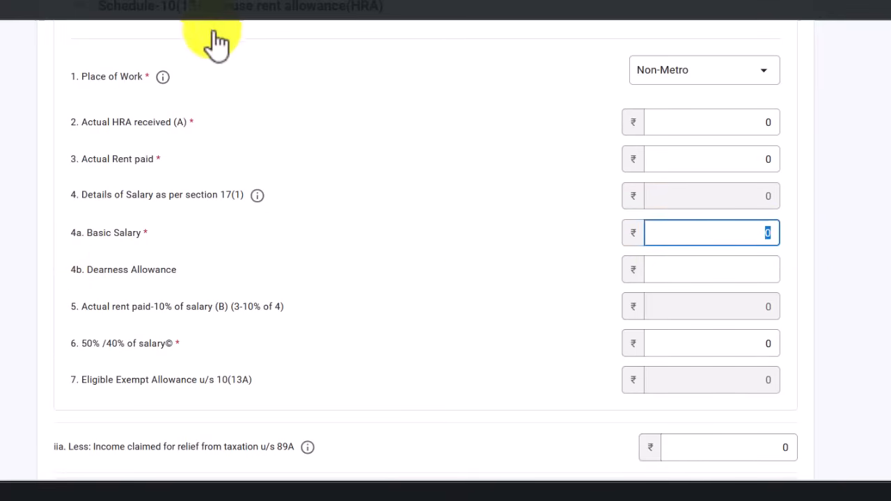
pyautogui.hotkey('alt', 'Tab')
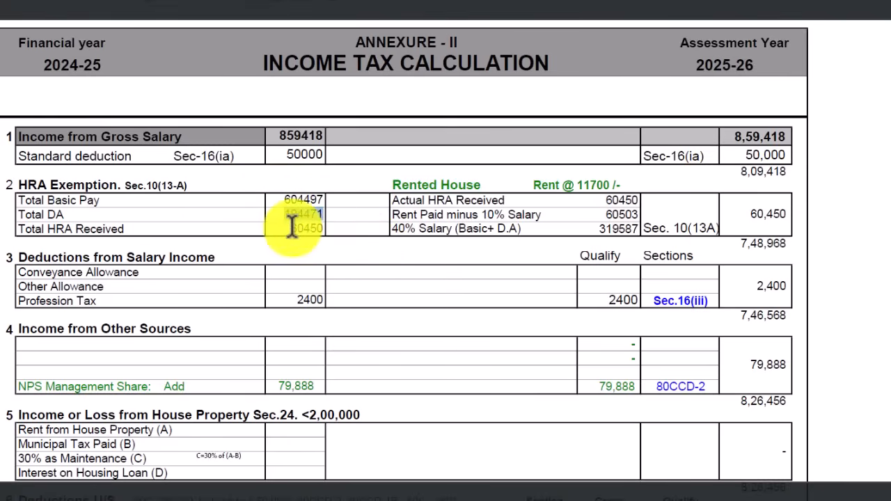
# Copy the HRA received amount 60450 from the calculation sheet into the schedule
pyautogui.moveTo(289, 226); pyautogui.dragTo(324, 224)
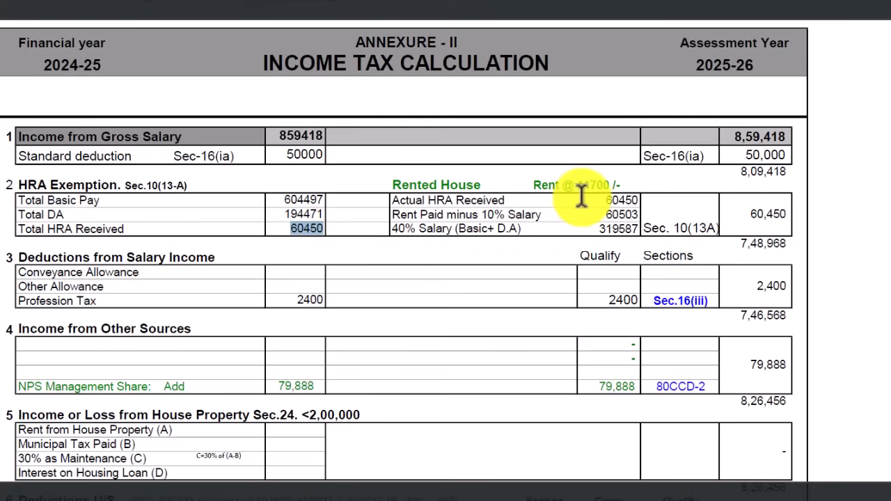
pyautogui.moveTo(595, 198); pyautogui.dragTo(639, 200)
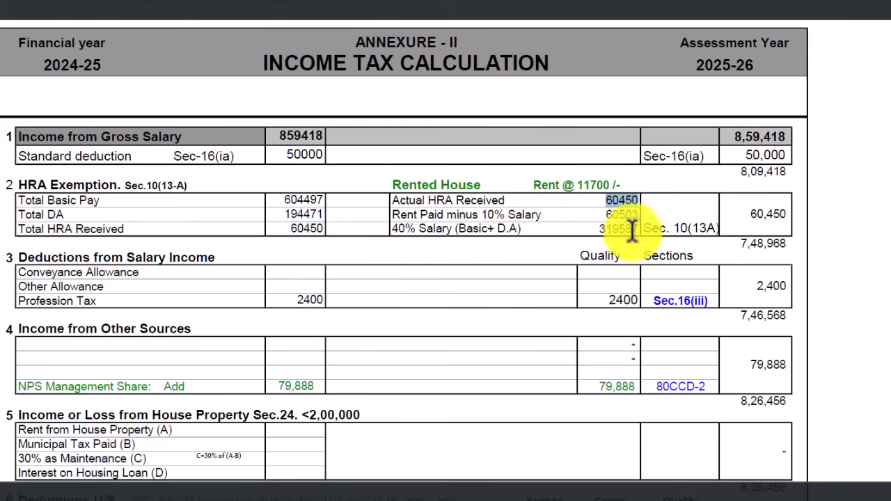
pyautogui.hotkey('alt', 'Tab')
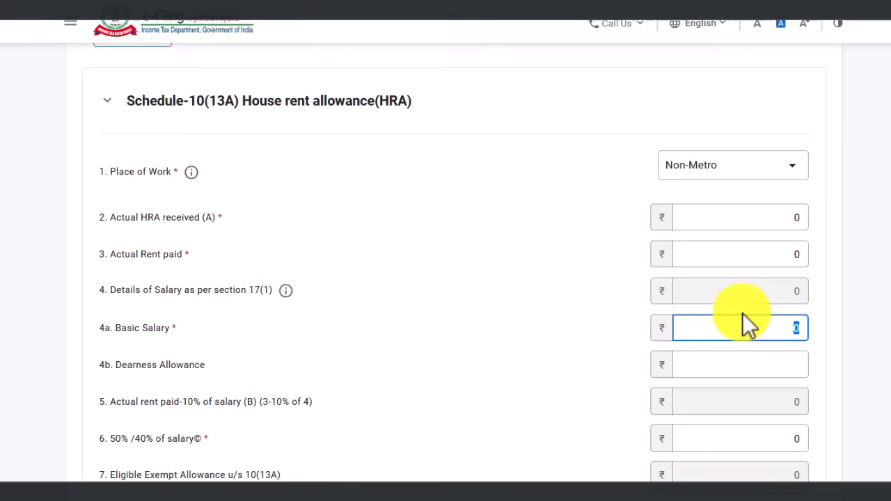
pyautogui.click(765, 367)
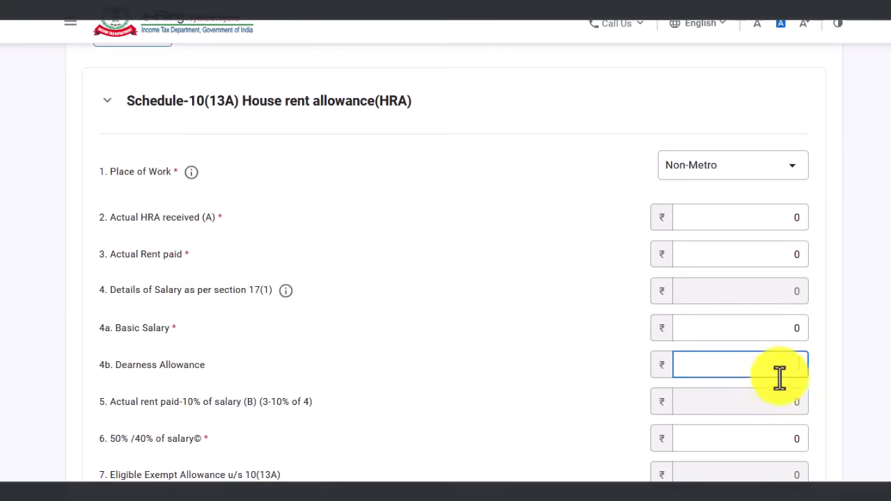
pyautogui.scroll(-1, 738, 439)
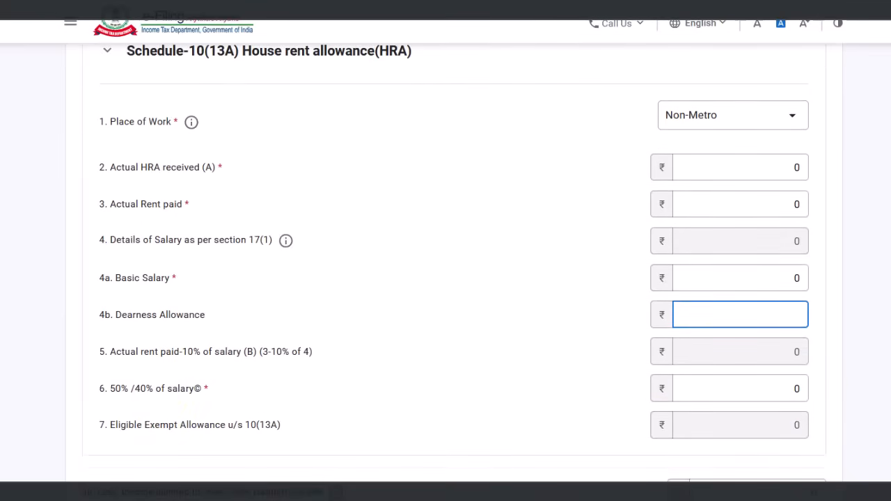
# Copy the 40% of salary figure 319587 into the 50%/40% of salary field
pyautogui.hotkey('alt', 'Tab')
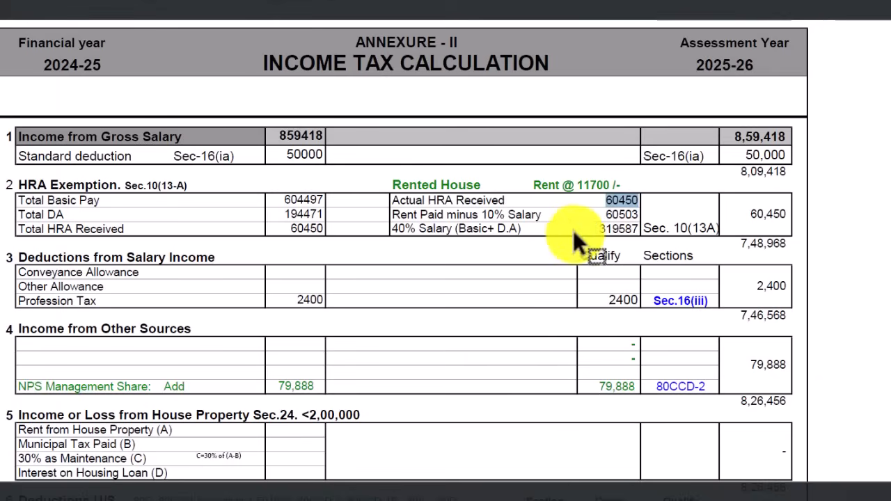
pyautogui.moveTo(596, 230); pyautogui.dragTo(638, 230)
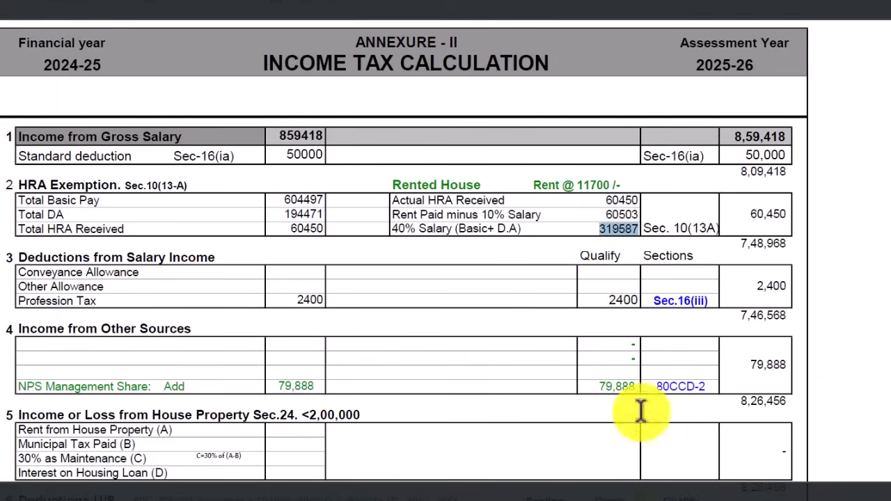
pyautogui.hotkey('alt', 'Tab')
pyautogui.click(769, 388)
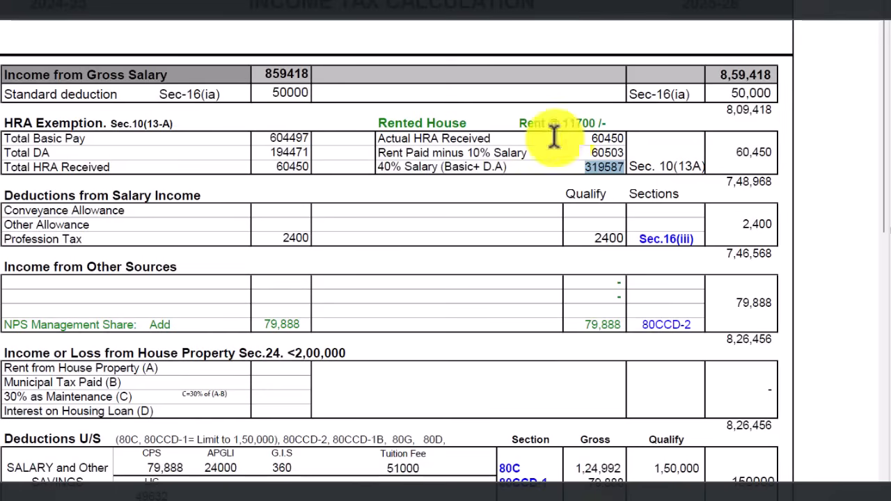
pyautogui.moveTo(381, 139); pyautogui.dragTo(515, 138)
pyautogui.moveTo(614, 134); pyautogui.dragTo(616, 135)
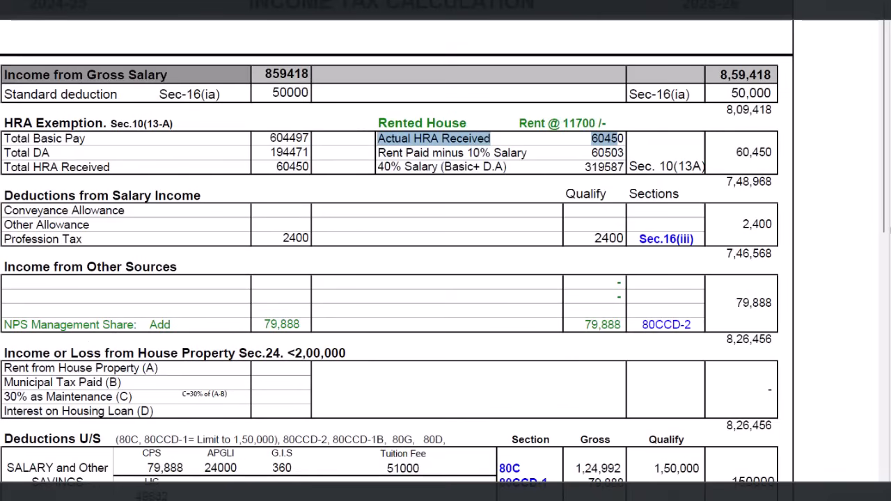
# Check in Calculator that 11700 monthly rent × 12 = 1,40,400, matching the 140400 rent paid
pyautogui.moveTo(563, 122); pyautogui.dragTo(595, 137)
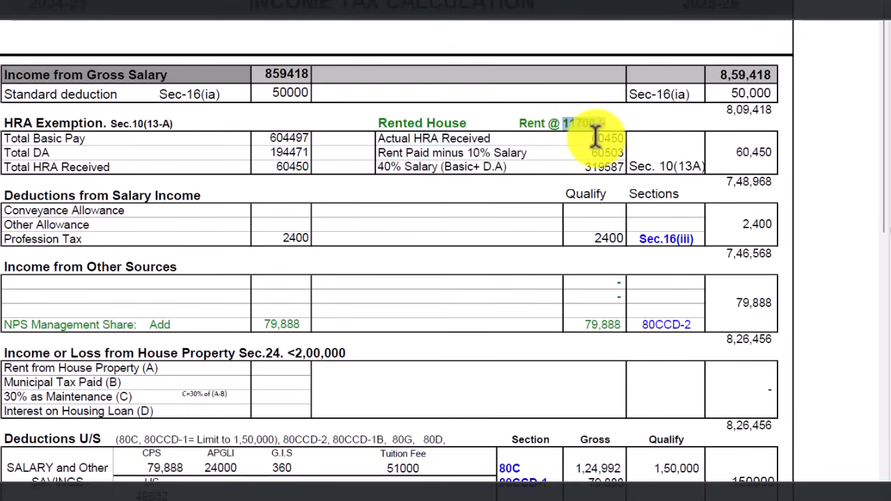
pyautogui.press('super+r')
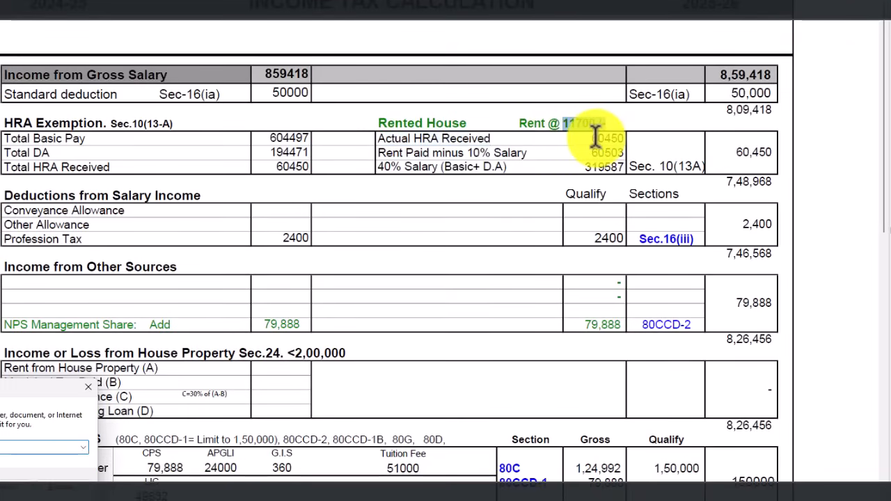
pyautogui.write('11,700')
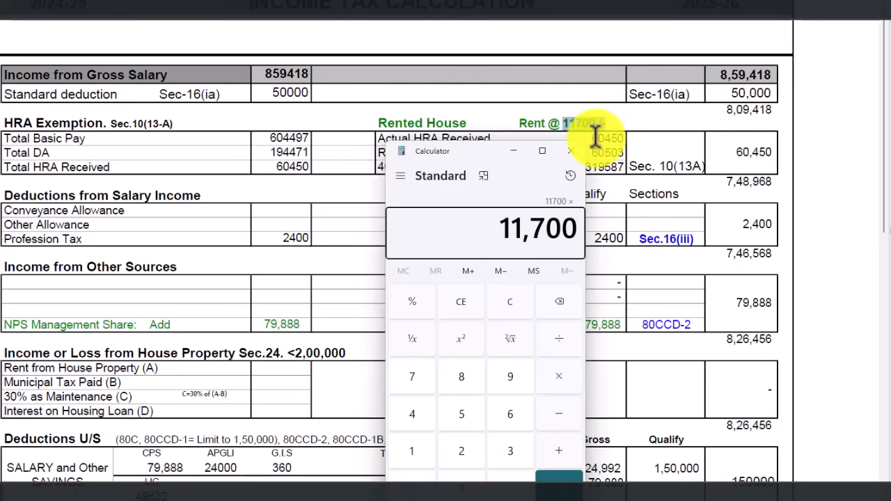
pyautogui.press('Return')
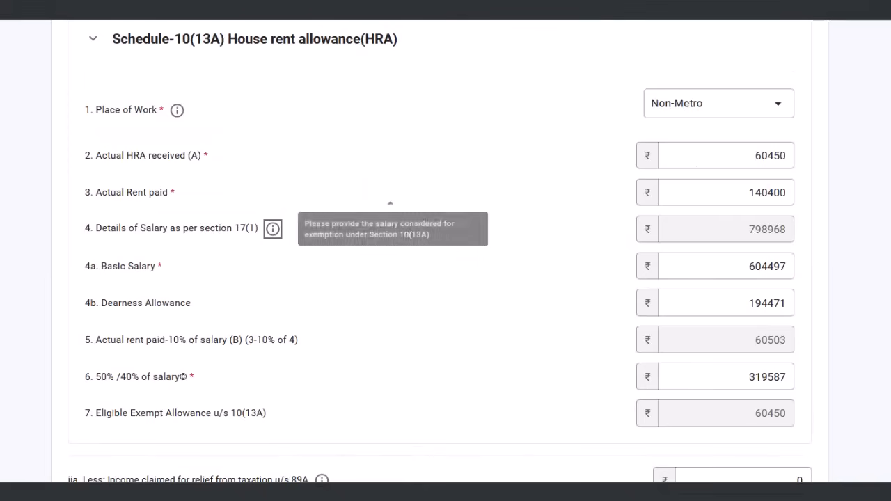
pyautogui.moveTo(741, 195); pyautogui.dragTo(786, 193)
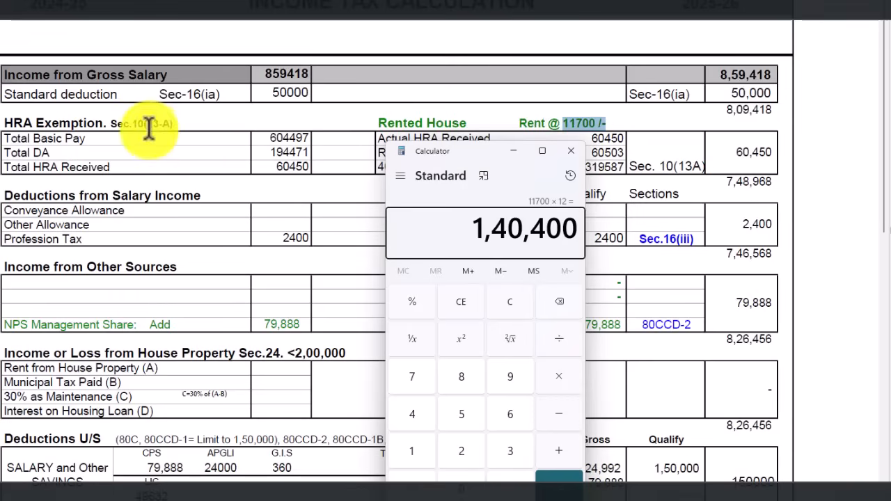
pyautogui.click(285, 138)
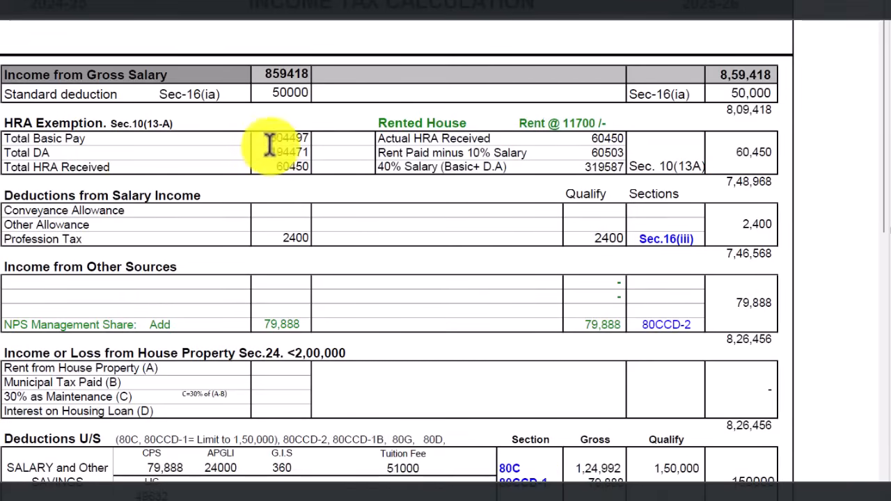
# Compare the sheet's DA, 50%/40% salary, rent and 60,450 HRA exemption with the form's 60450 allowance
pyautogui.moveTo(274, 151); pyautogui.dragTo(316, 154)
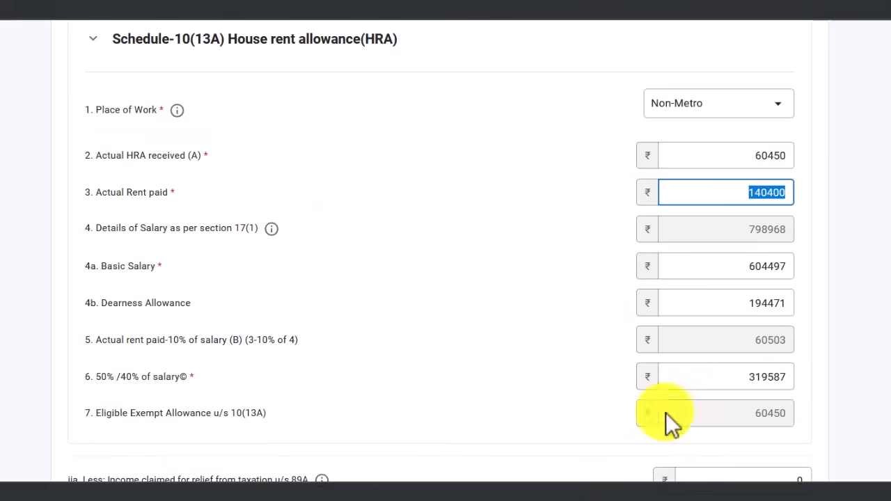
pyautogui.moveTo(731, 302); pyautogui.dragTo(809, 334)
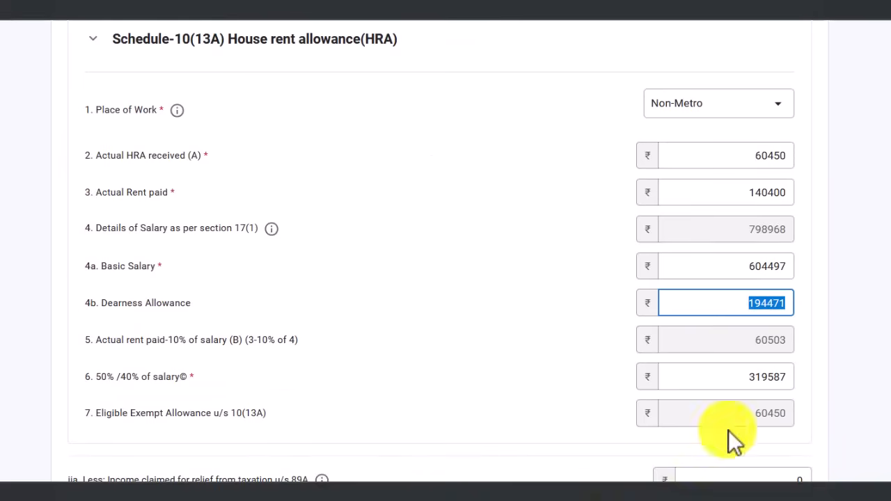
pyautogui.moveTo(734, 376); pyautogui.dragTo(767, 377)
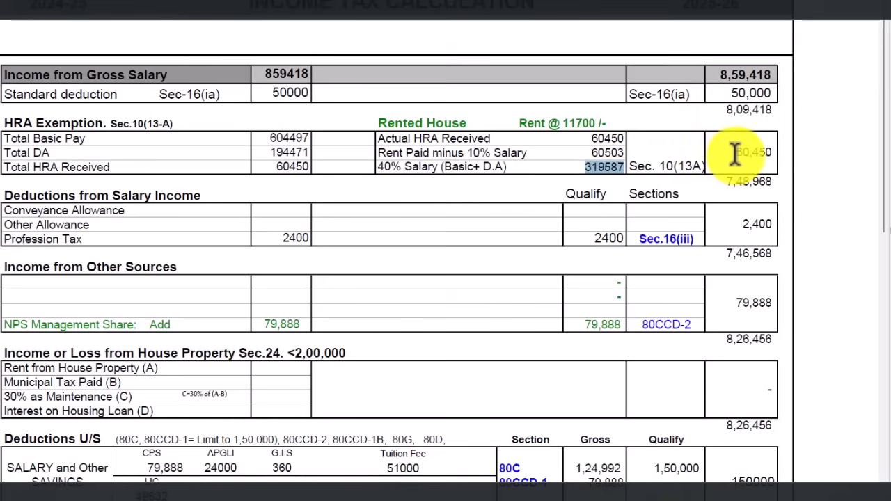
pyautogui.moveTo(737, 152); pyautogui.dragTo(768, 149)
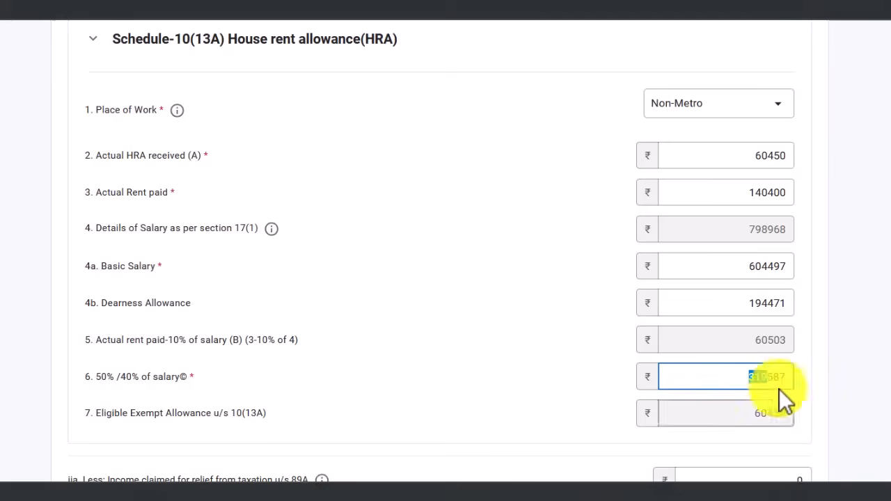
pyautogui.moveTo(752, 413); pyautogui.dragTo(786, 413)
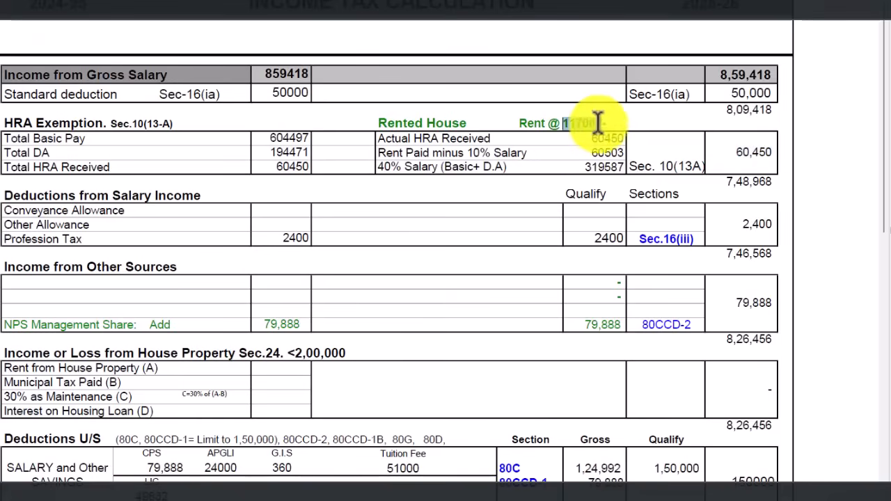
pyautogui.moveTo(564, 124); pyautogui.dragTo(605, 125)
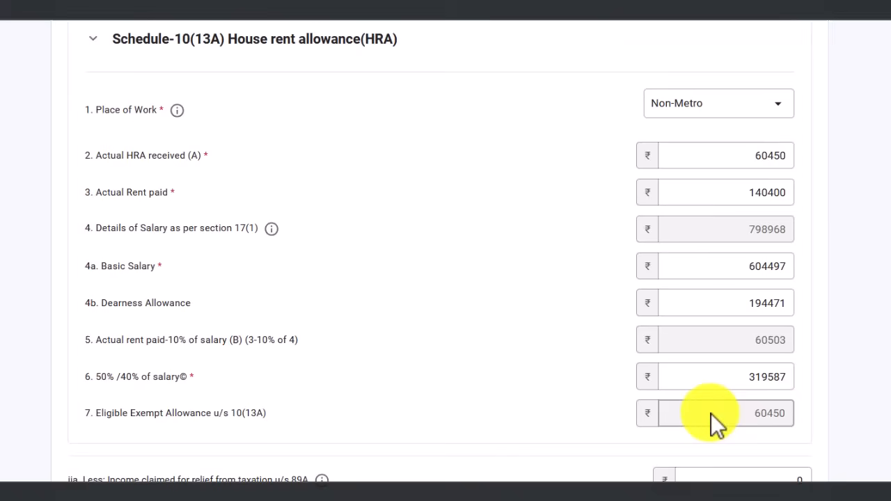
pyautogui.moveTo(729, 415); pyautogui.dragTo(785, 412)
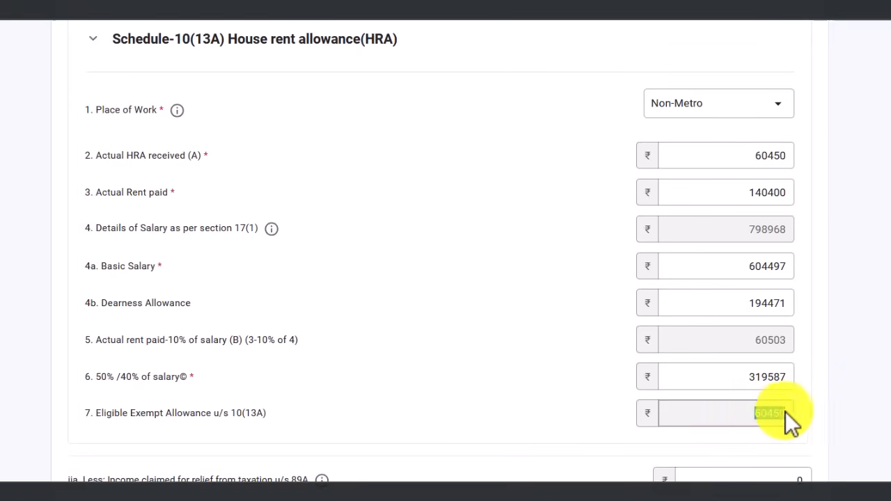
# Review the exempt allowance entries on the salary form, including the list of allowance types
pyautogui.click(758, 420)
pyautogui.scroll(2, 758, 420)
pyautogui.scroll(5, 758, 420)
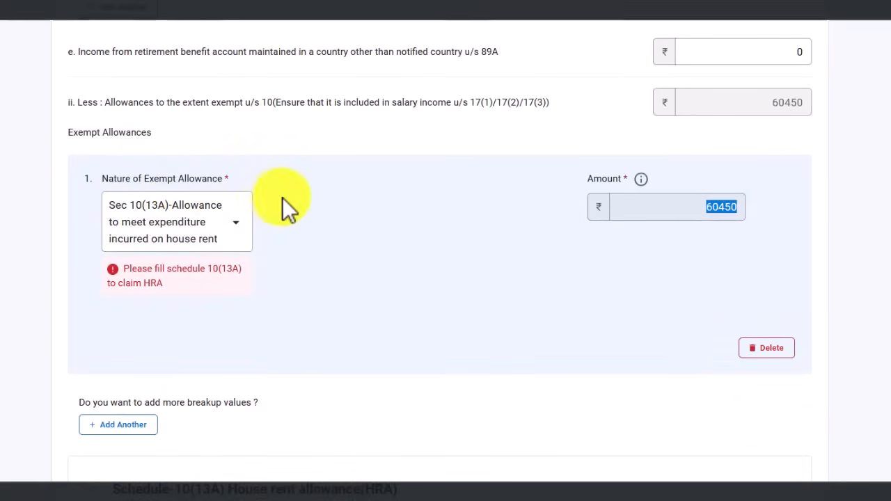
pyautogui.scroll(-1, 285, 207)
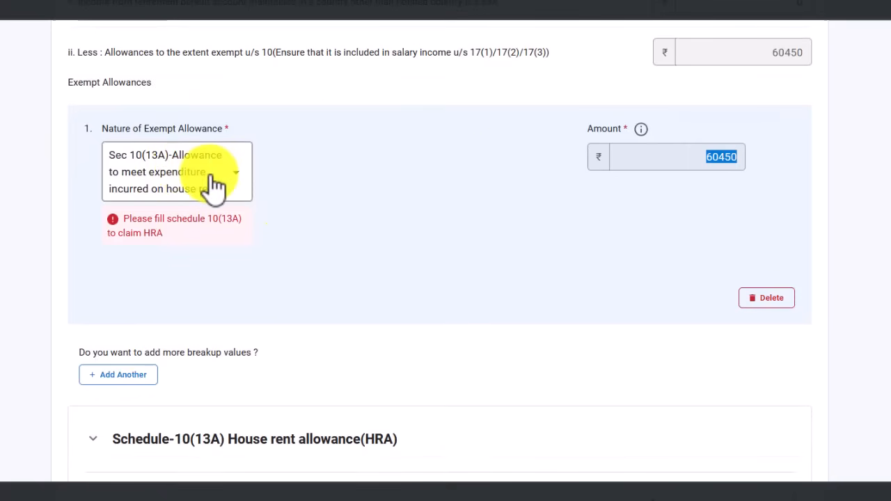
pyautogui.scroll(-3, 596, 223)
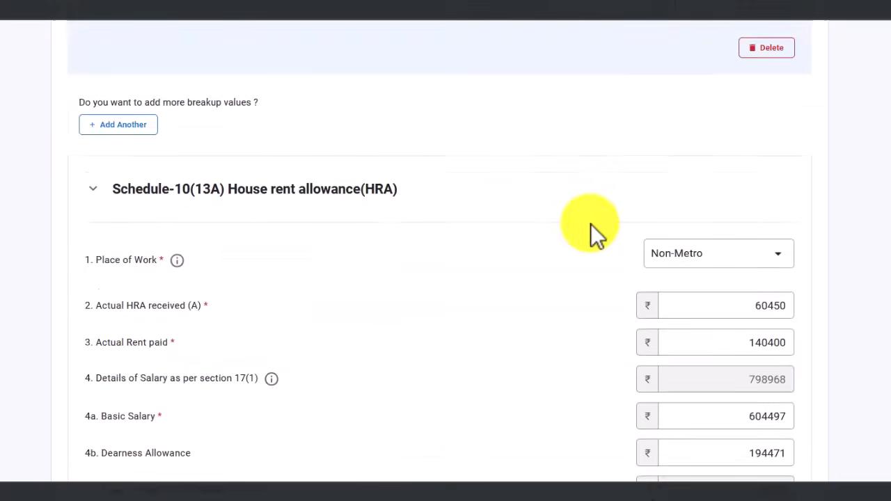
pyautogui.scroll(-9, 596, 222)
pyautogui.scroll(7, 657, 278)
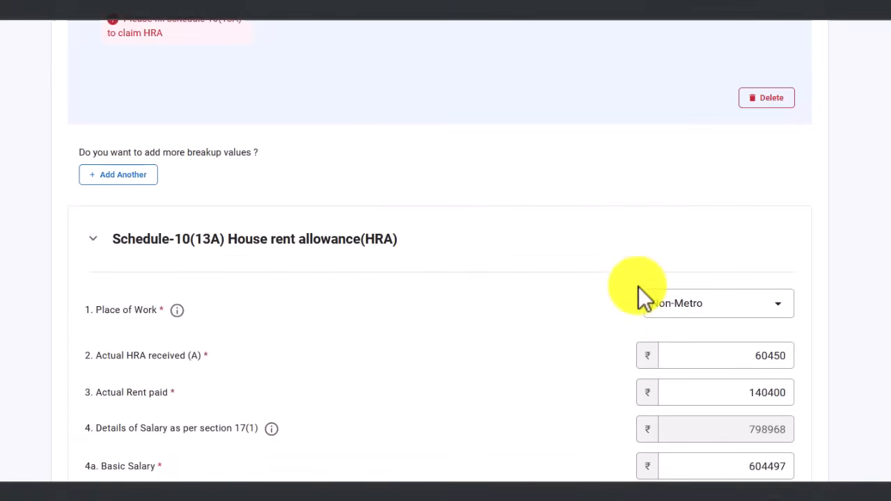
pyautogui.scroll(4, 638, 286)
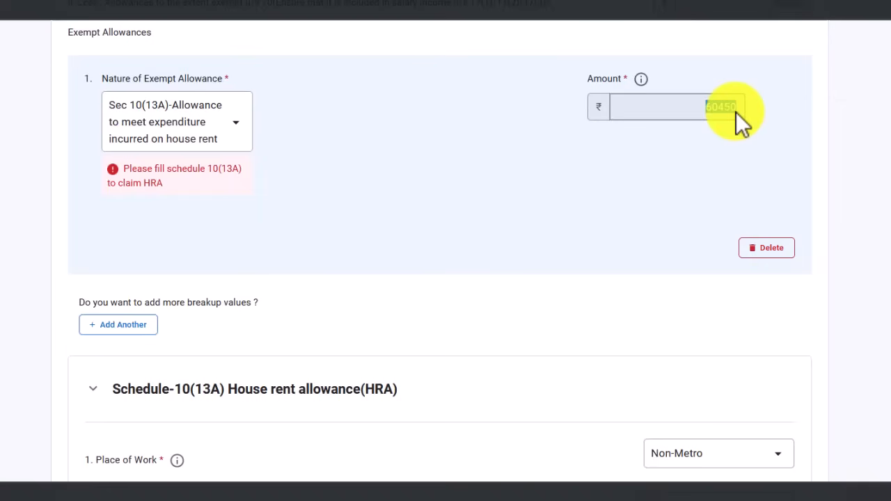
pyautogui.click(223, 139)
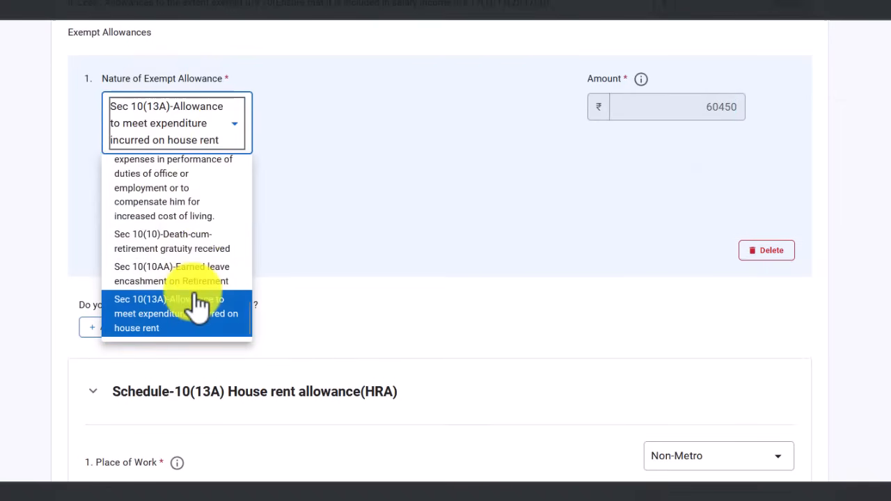
pyautogui.scroll(6, 199, 293)
pyautogui.scroll(7, 198, 229)
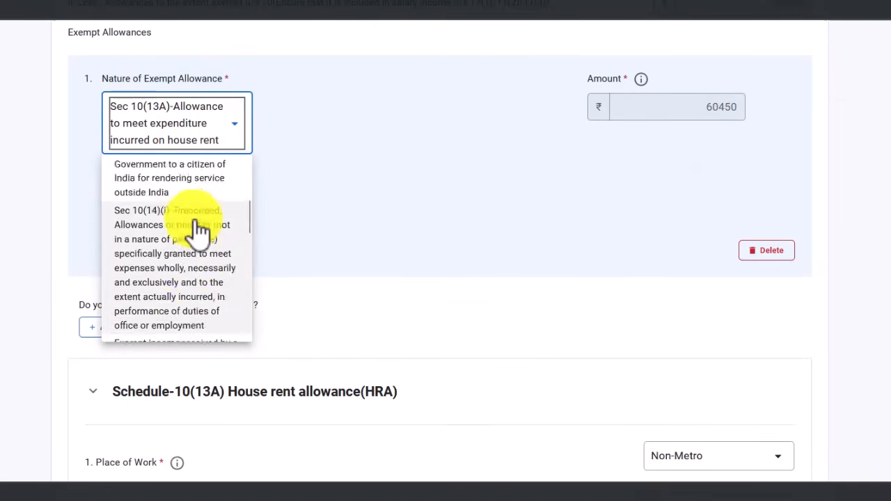
pyautogui.scroll(-2, 255, 297)
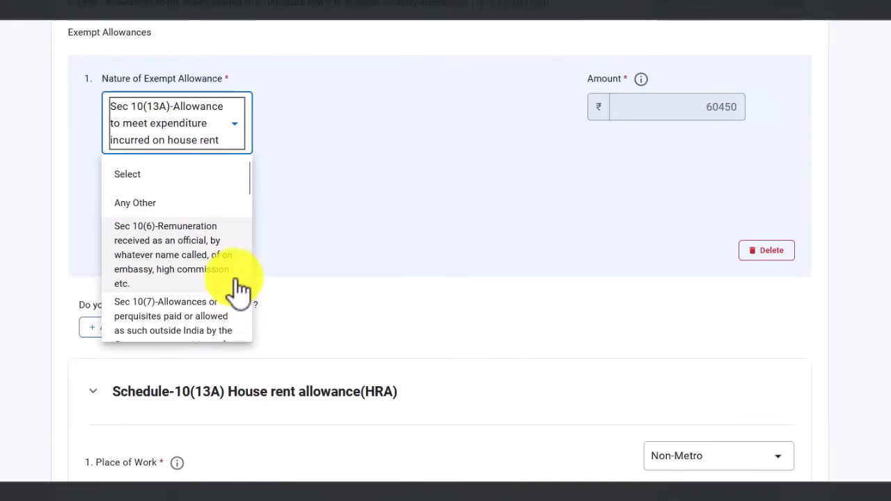
pyautogui.scroll(-1, 237, 291)
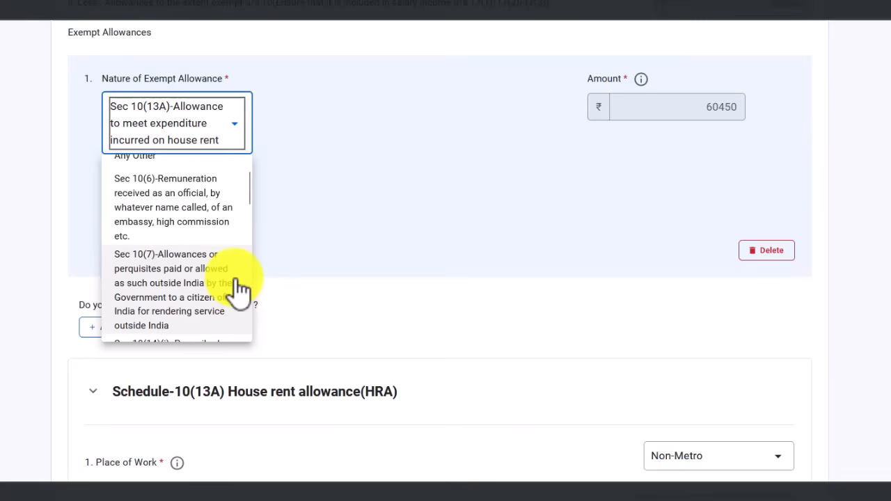
pyautogui.scroll(-4, 209, 289)
pyautogui.scroll(-5, 209, 286)
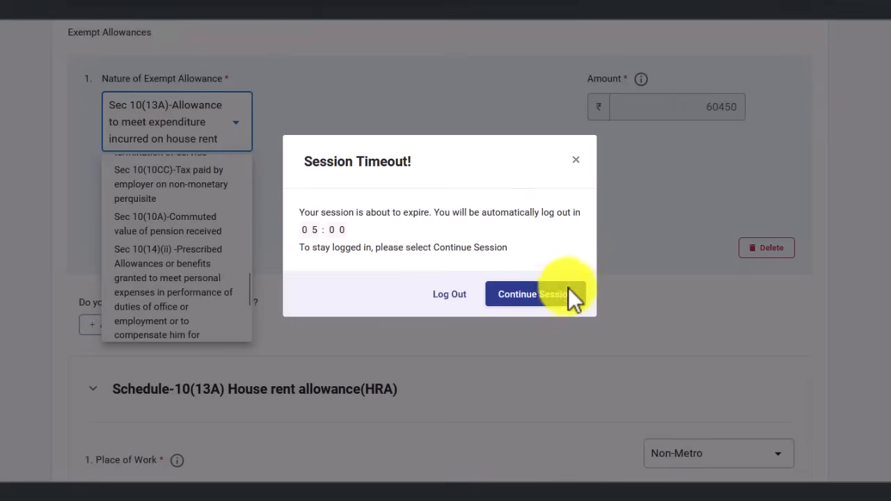
# Continue the session and move down to the Deductions u/s 16 rows, showing taxable salary ₹8,92,812
pyautogui.click(535, 294)
pyautogui.scroll(-4, 383, 233)
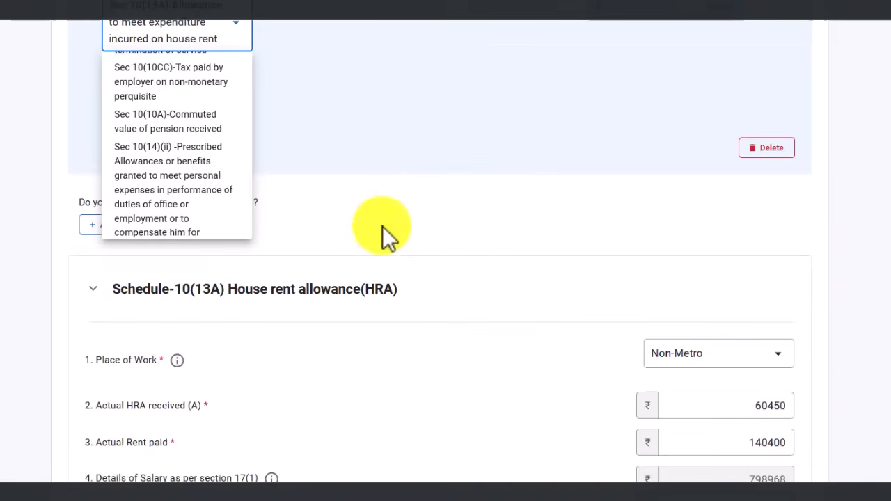
pyautogui.scroll(-2, 385, 243)
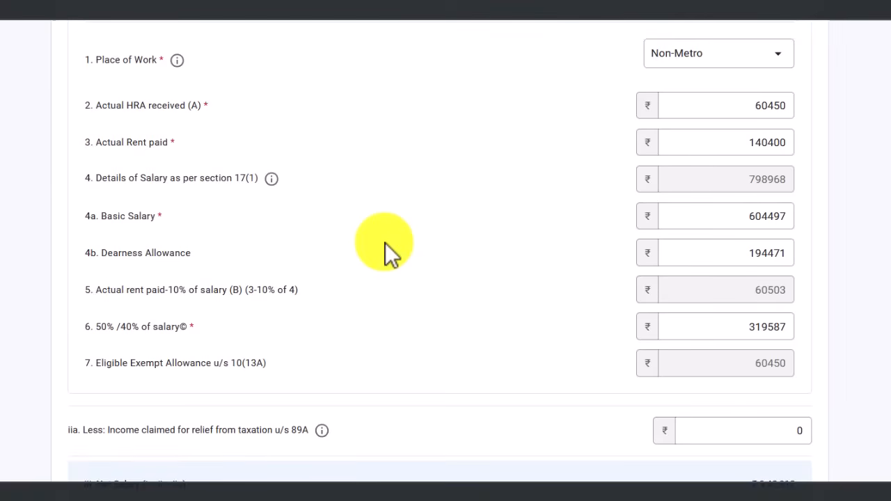
pyautogui.scroll(-5, 385, 243)
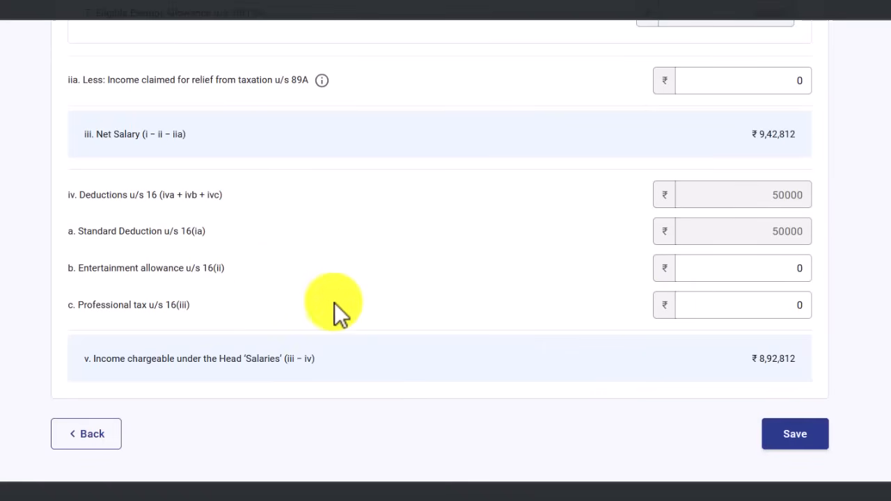
# Enter 2400 as professional tax u/s 16(iii), bringing deductions to 52400, and save the salary details
pyautogui.click(740, 269)
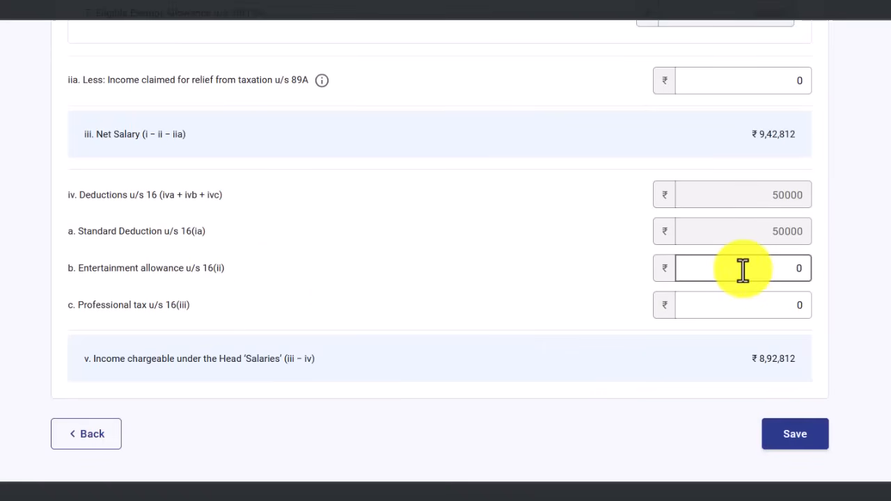
pyautogui.click(784, 309)
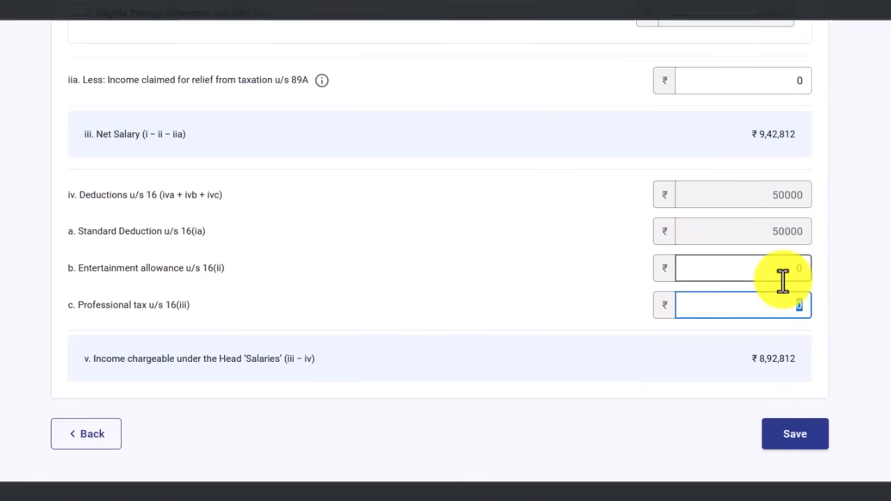
pyautogui.write('2400')
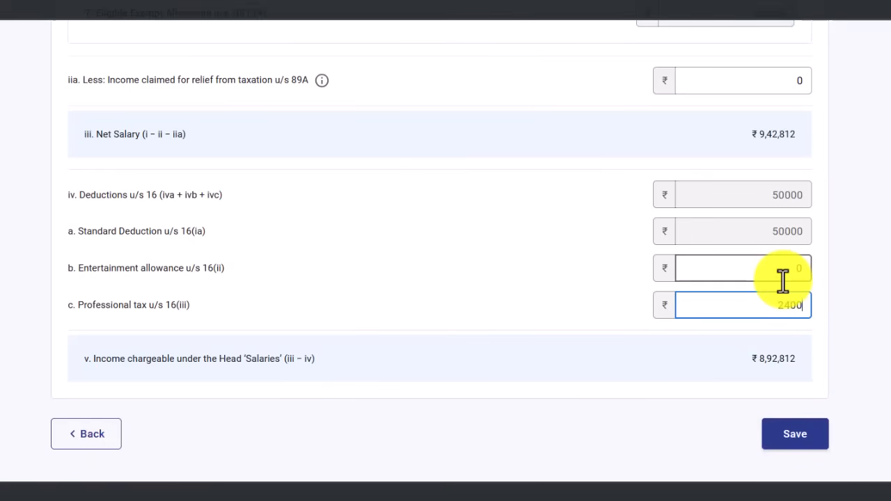
pyautogui.click(550, 304)
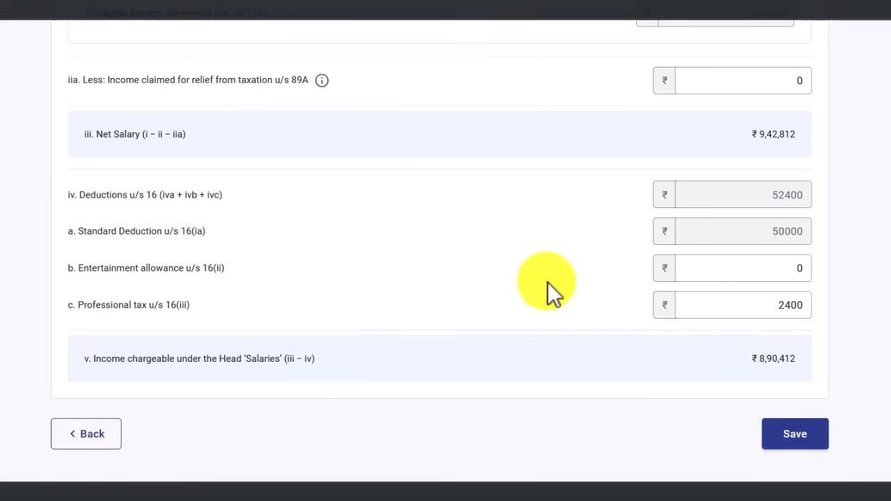
pyautogui.click(762, 306)
pyautogui.moveTo(120, 304); pyautogui.dragTo(149, 305)
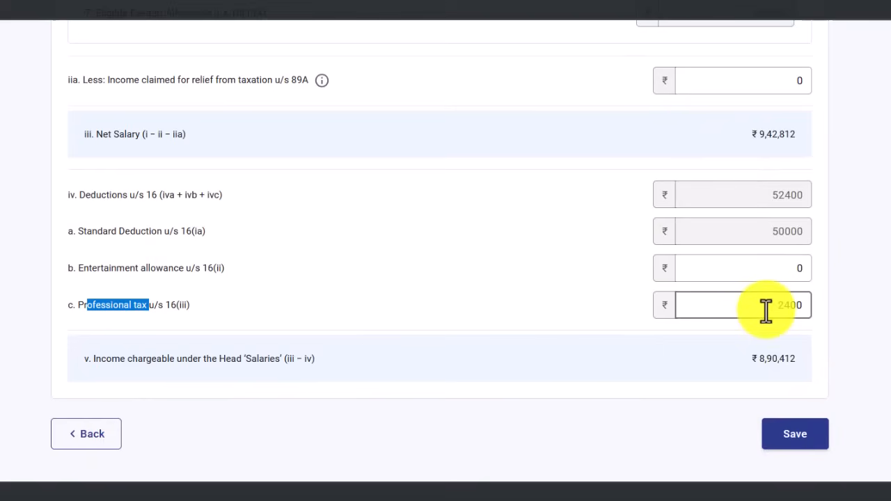
pyautogui.click(806, 435)
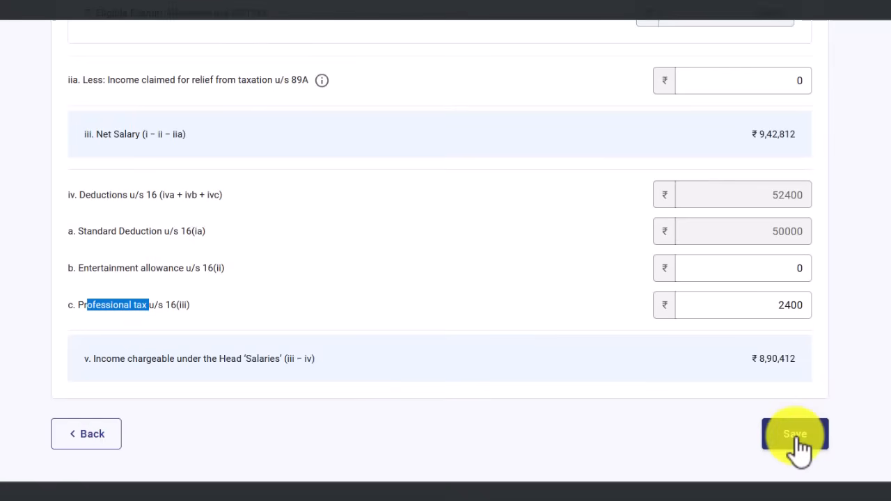
pyautogui.click(795, 435)
# Edit the B2 house property, keeping it Self Occupied with 0 arrears in row vi
pyautogui.scroll(-10, 261, 286)
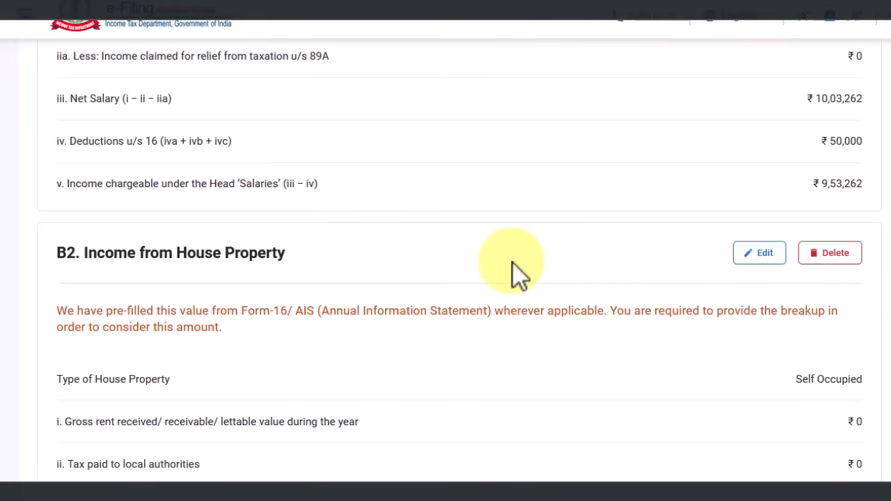
pyautogui.scroll(-2, 515, 266)
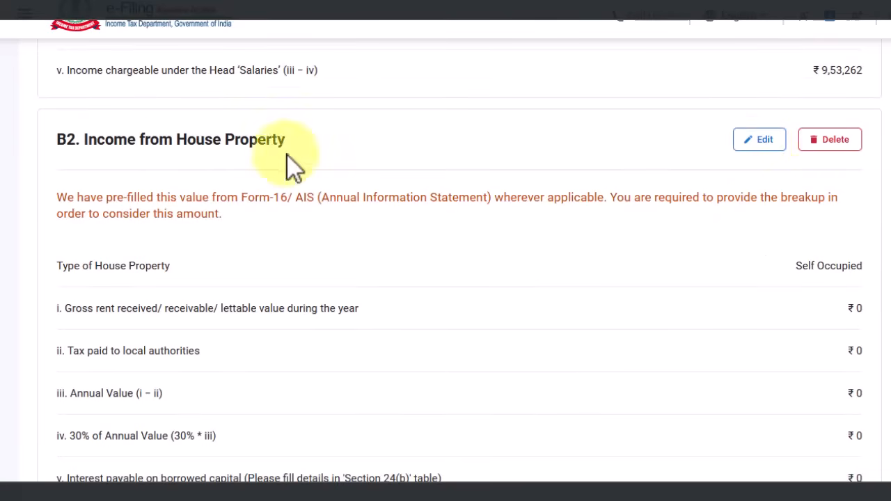
pyautogui.click(765, 149)
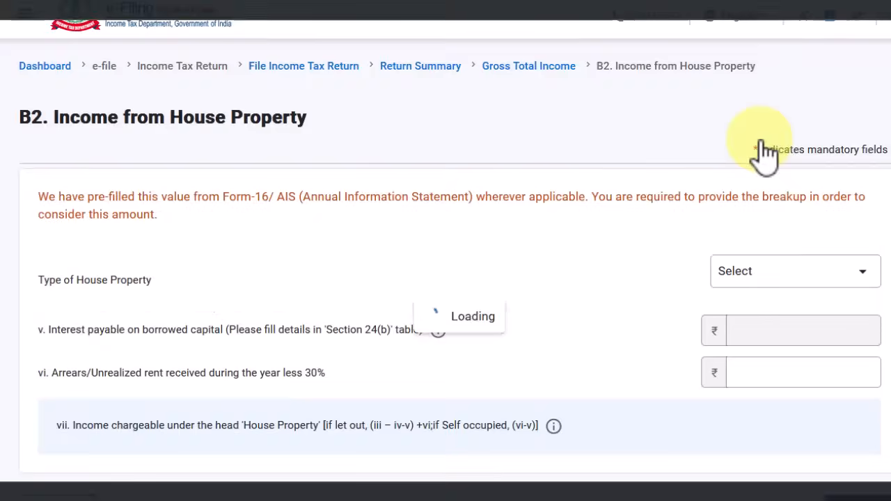
pyautogui.click(806, 256)
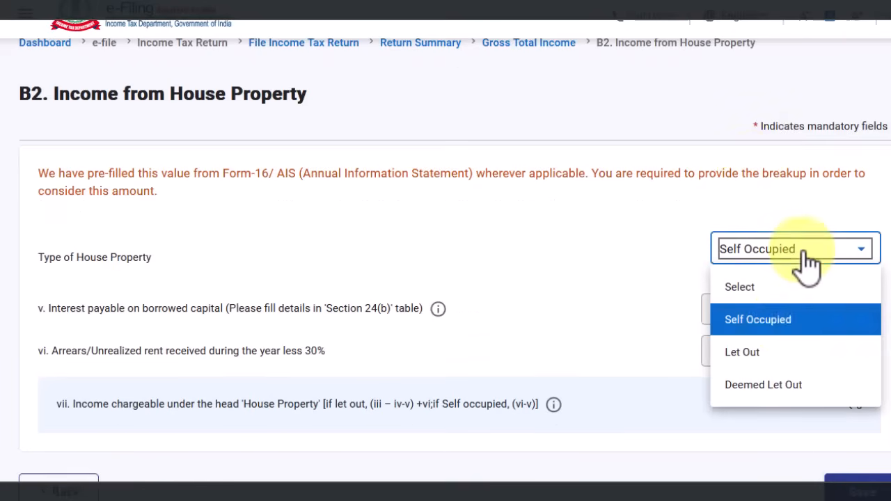
pyautogui.click(783, 323)
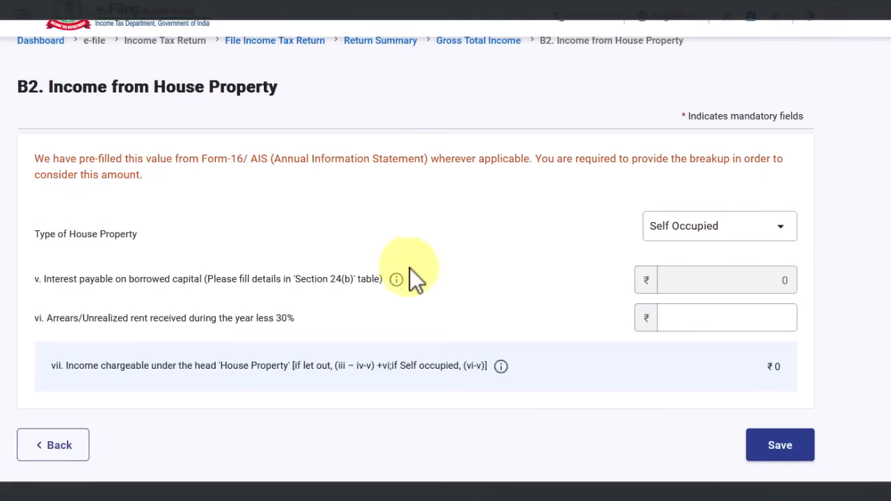
pyautogui.moveTo(297, 279); pyautogui.dragTo(351, 284)
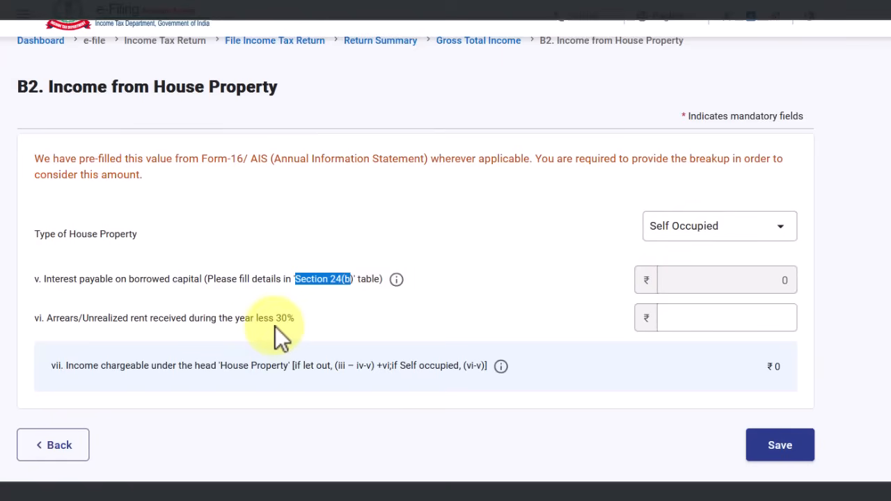
pyautogui.click(692, 323)
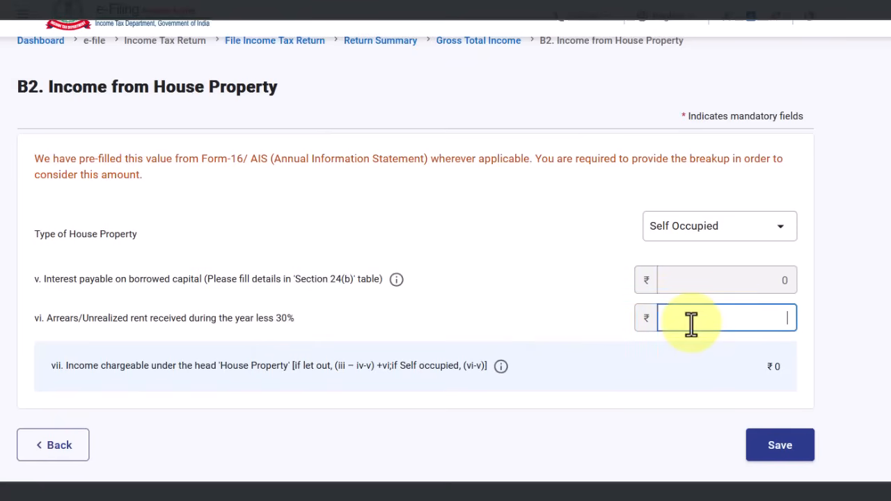
pyautogui.write('0')
pyautogui.click(605, 310)
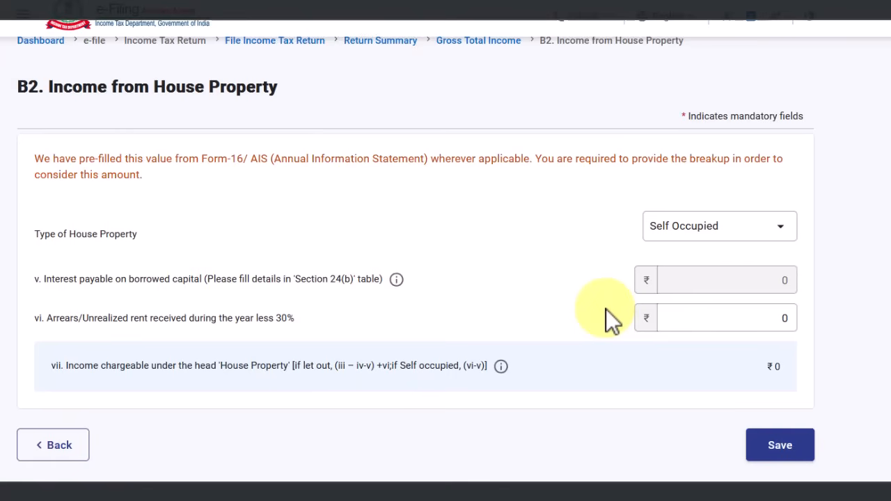
pyautogui.click(724, 233)
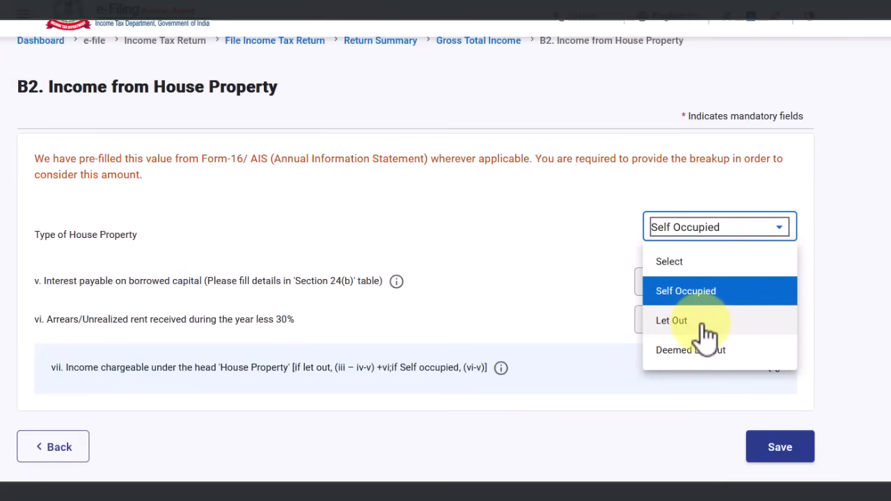
# Make the house property Let Out with gross rent 10000 and local tax 1000, giving ₹6,300
pyautogui.click(689, 324)
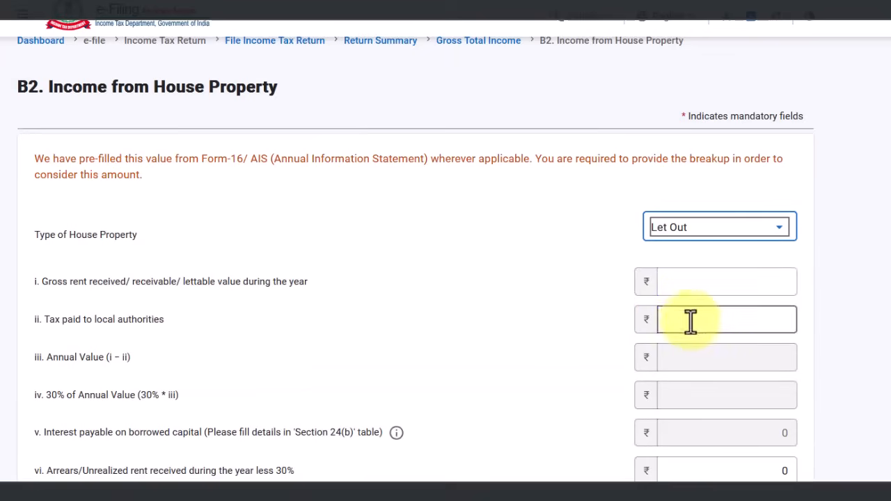
pyautogui.scroll(-1, 720, 241)
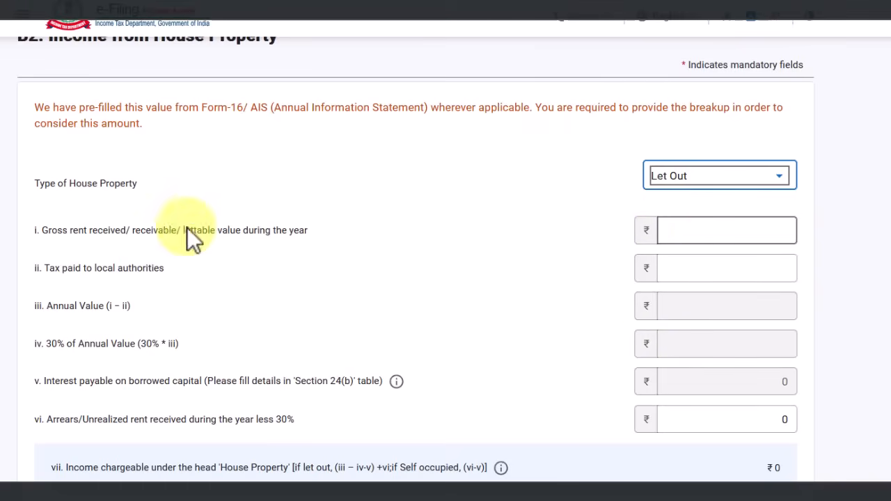
pyautogui.click(735, 230)
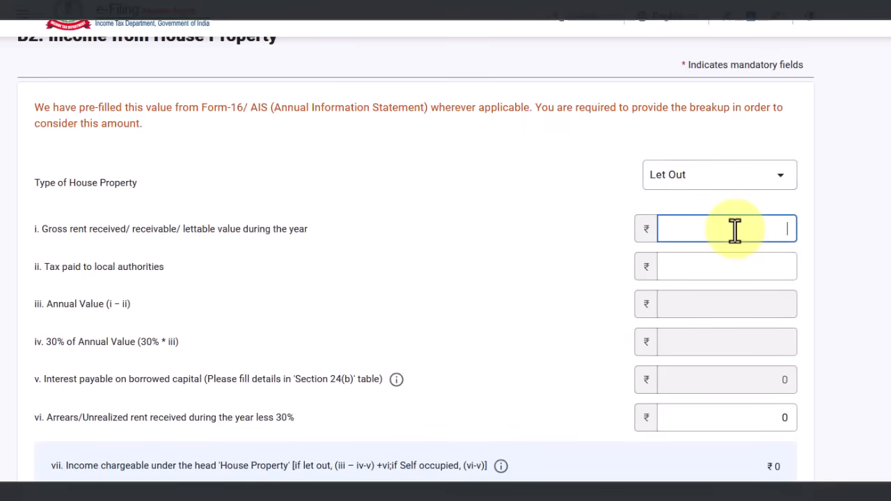
pyautogui.click(733, 267)
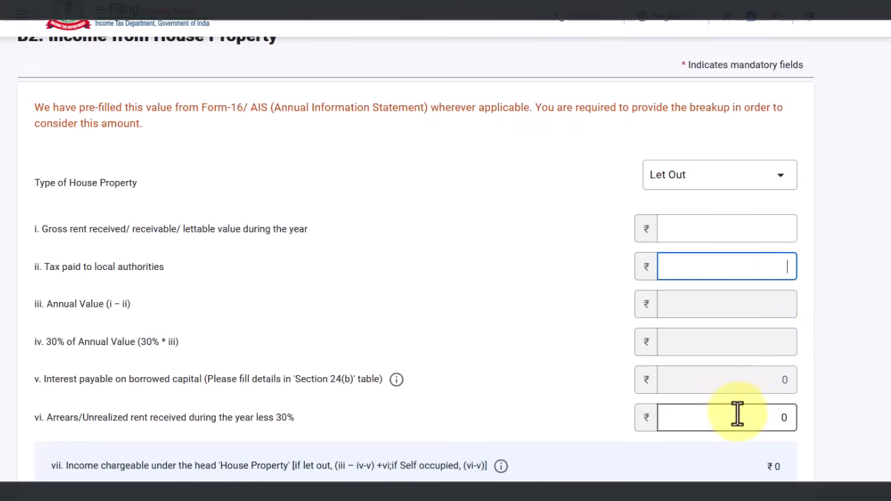
pyautogui.click(749, 232)
pyautogui.write('10000')
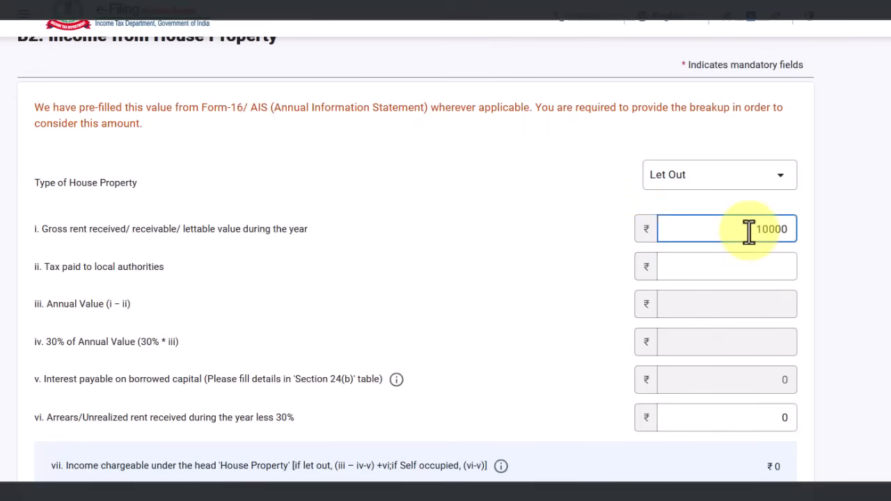
pyautogui.press('Tab')
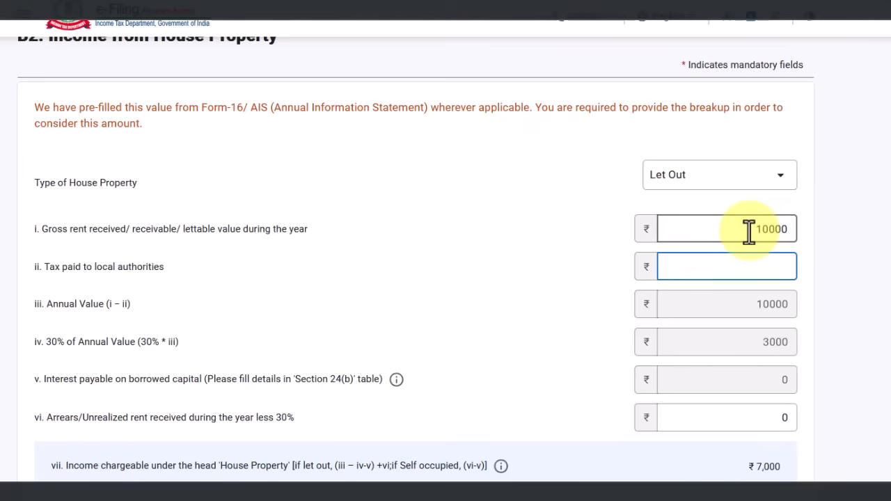
pyautogui.write('1000')
pyautogui.press('Tab')
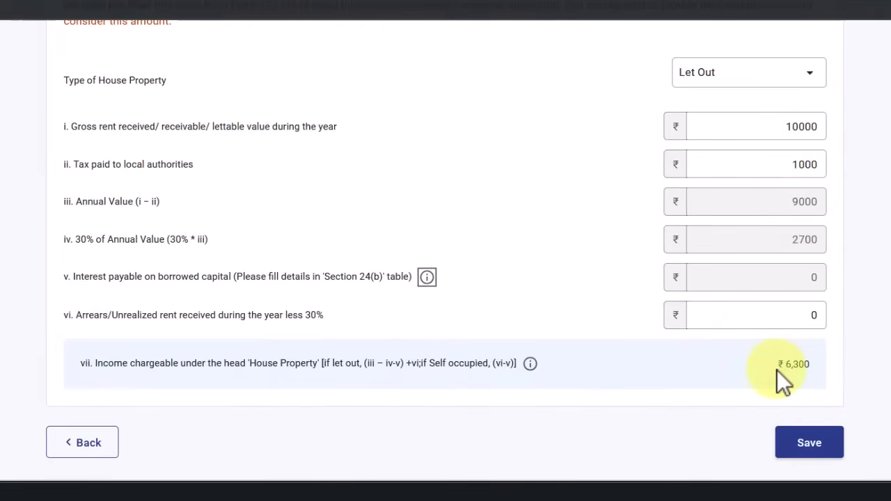
pyautogui.click(754, 89)
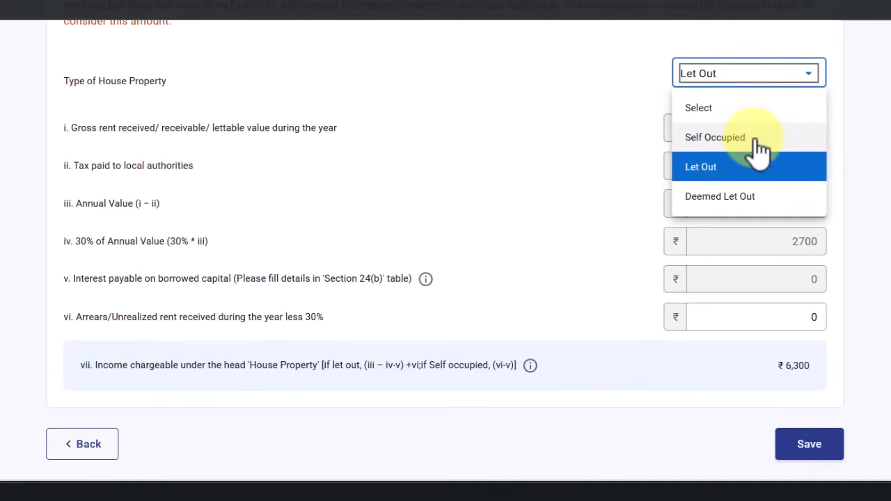
# Revert the house property to Self Occupied and save it, returning figures to ₹0
pyautogui.click(758, 145)
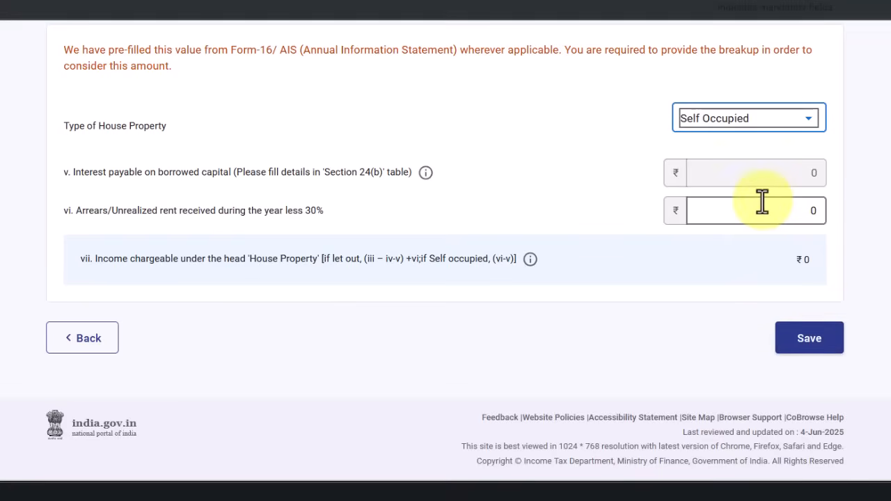
pyautogui.moveTo(391, 172); pyautogui.dragTo(323, 177)
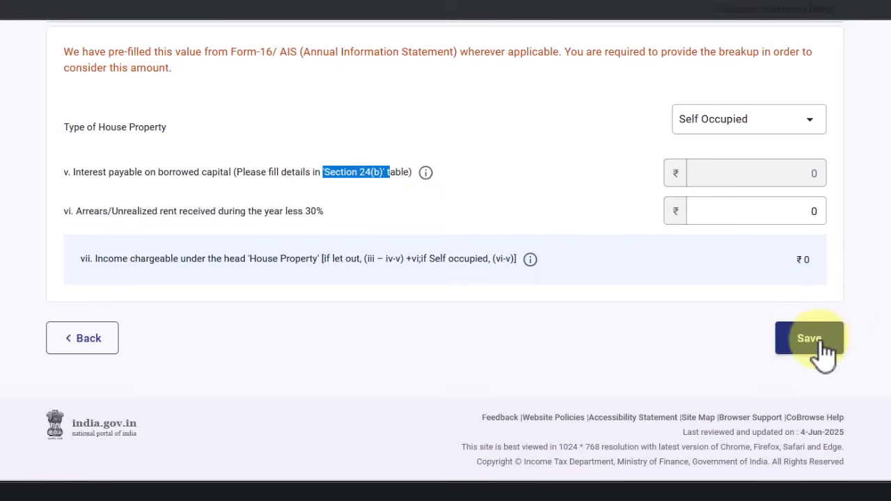
pyautogui.click(820, 341)
# Expand the Section 24(b) interest breakup, which shows a 0 total
pyautogui.scroll(-4, 572, 369)
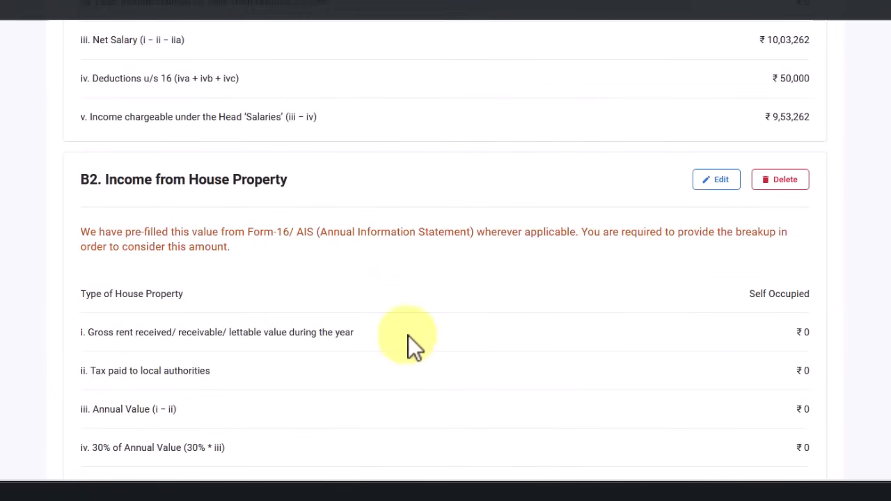
pyautogui.scroll(-2, 408, 336)
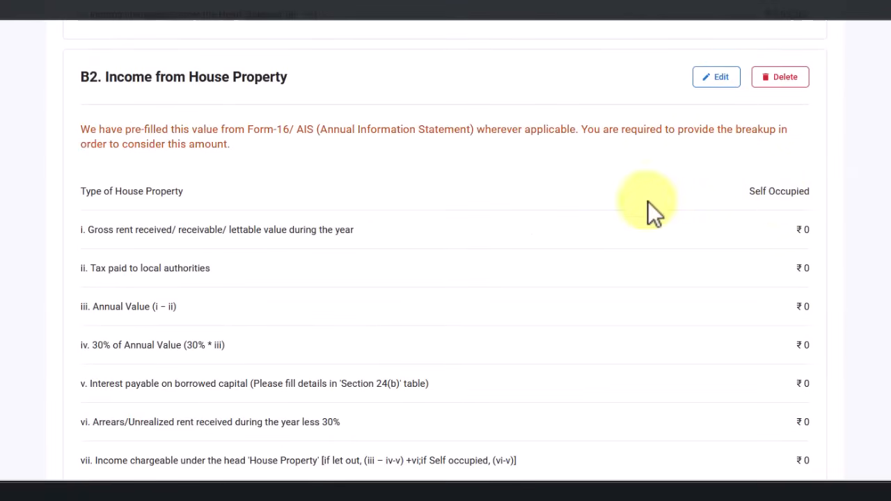
pyautogui.scroll(-3, 641, 196)
pyautogui.scroll(-2, 471, 148)
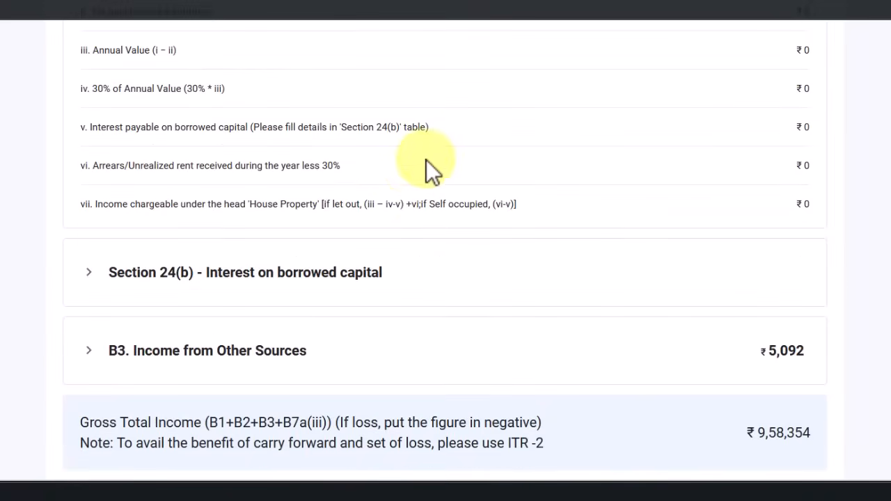
pyautogui.click(114, 274)
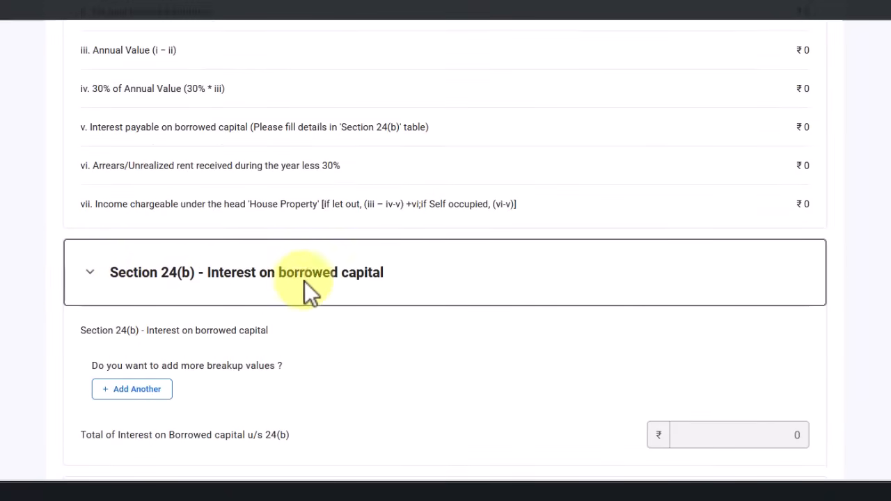
pyautogui.scroll(-1, 393, 282)
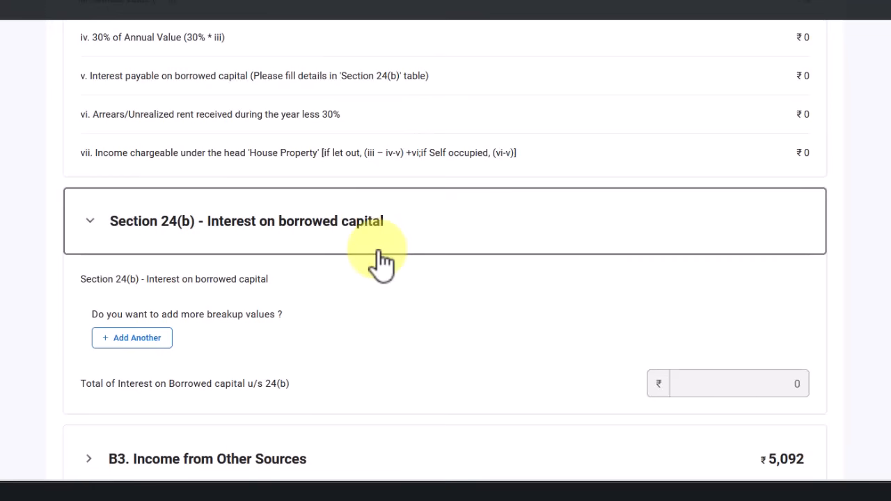
pyautogui.scroll(-1, 368, 247)
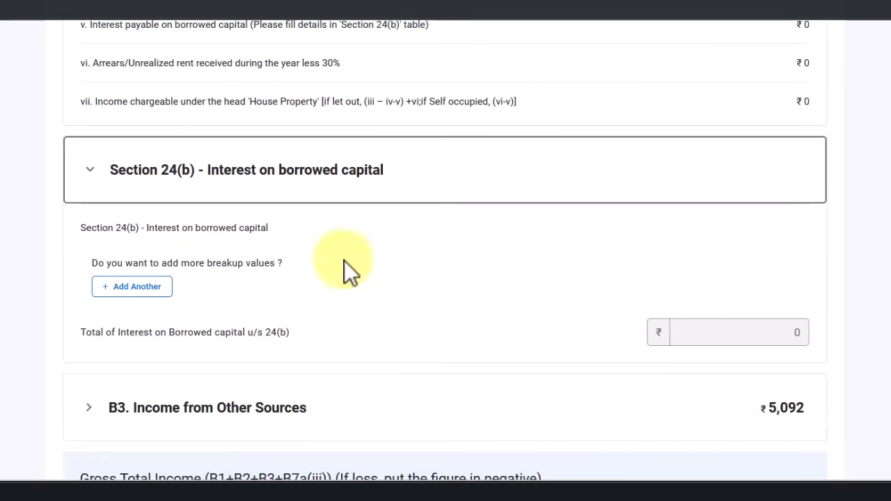
# Add a new Section 24(b) loan entry with Bank as the loan source
pyautogui.click(132, 288)
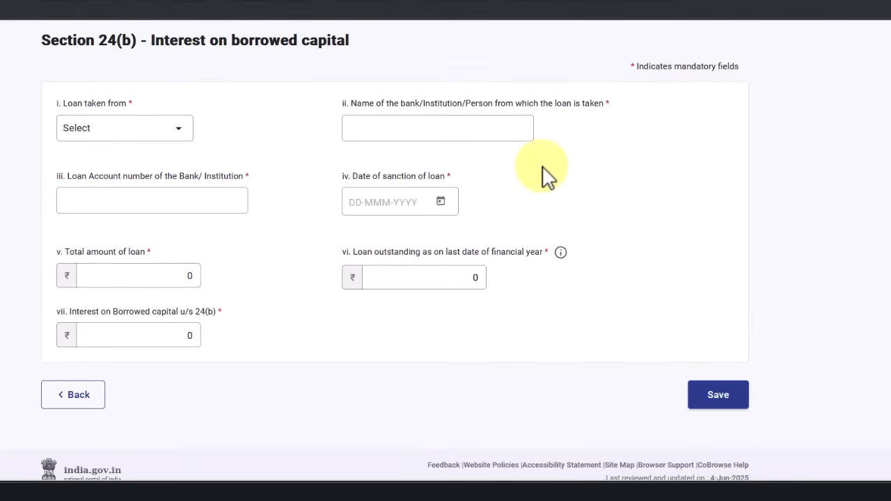
pyautogui.click(161, 132)
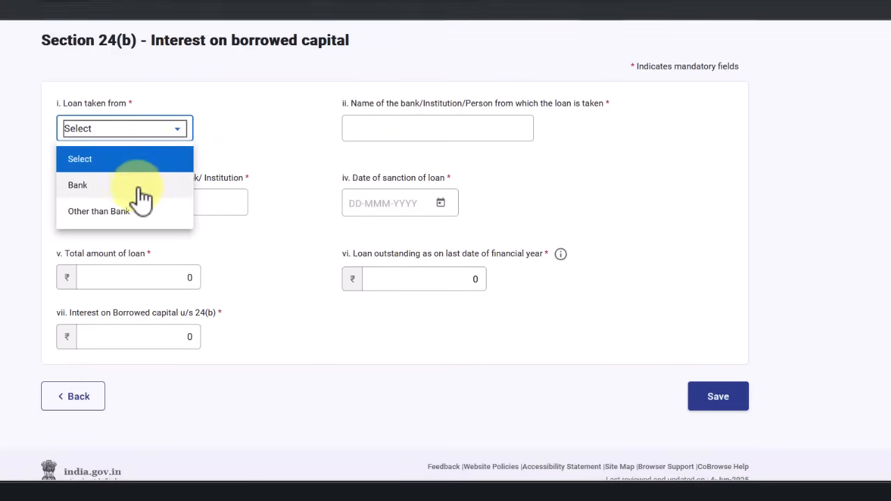
pyautogui.click(133, 190)
pyautogui.click(136, 134)
pyautogui.click(143, 212)
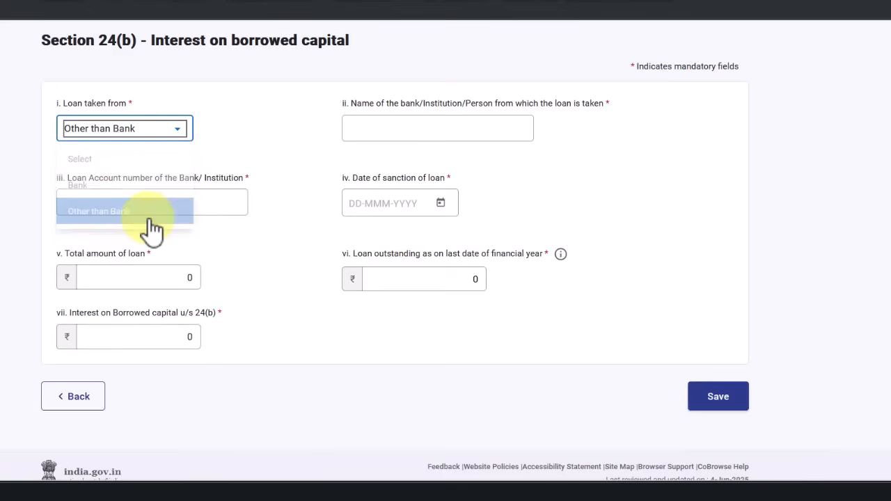
pyautogui.click(133, 134)
pyautogui.click(143, 185)
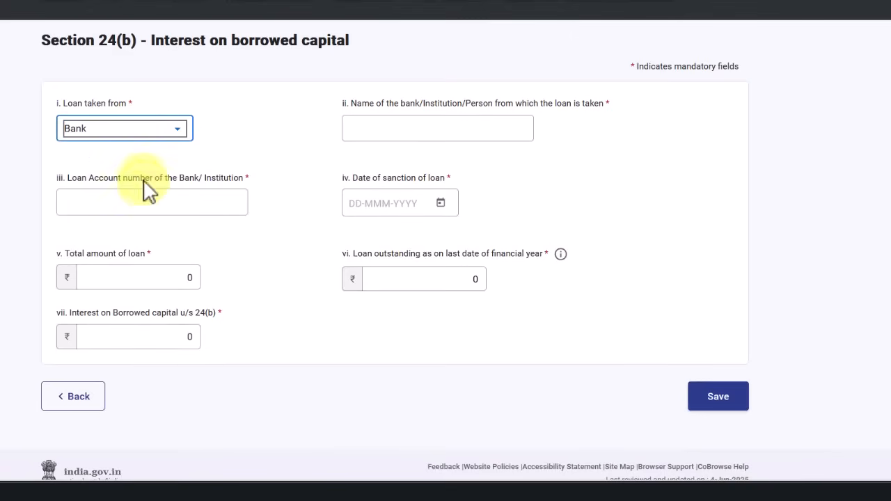
# Enter ₹200000 interest on borrowed capital for the loan and save it
pyautogui.click(403, 120)
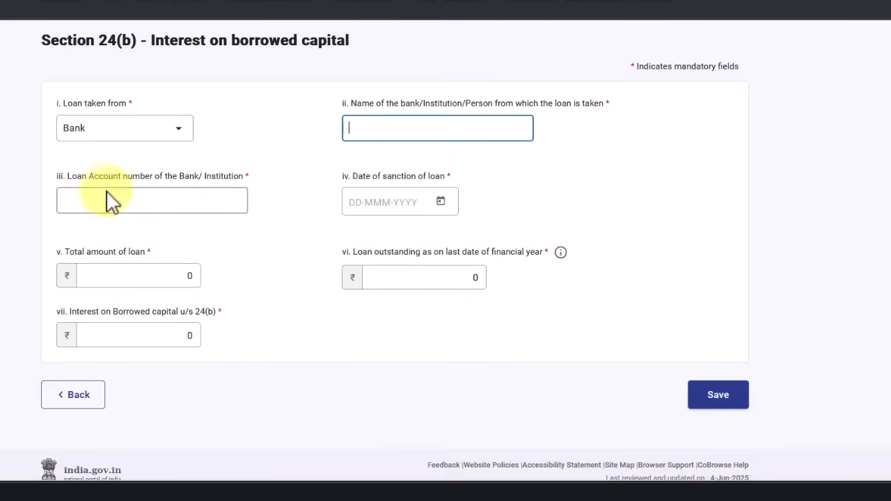
pyautogui.moveTo(78, 185); pyautogui.dragTo(205, 175)
pyautogui.click(183, 201)
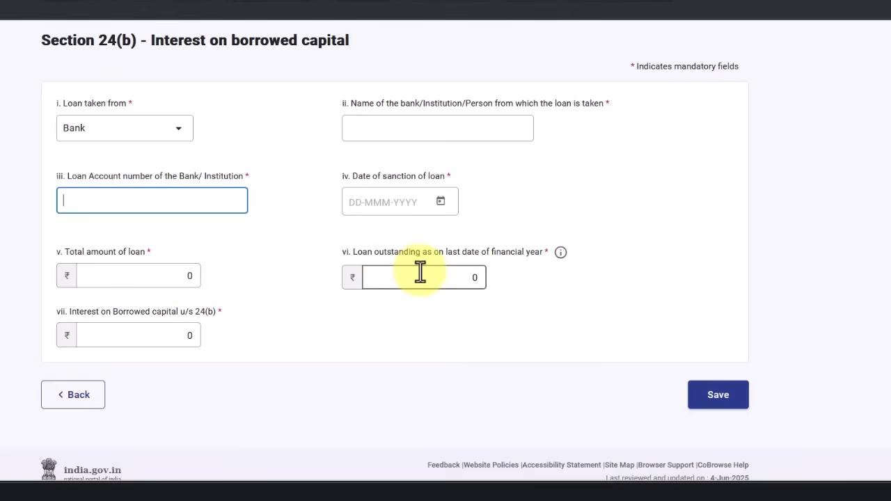
pyautogui.moveTo(561, 255)
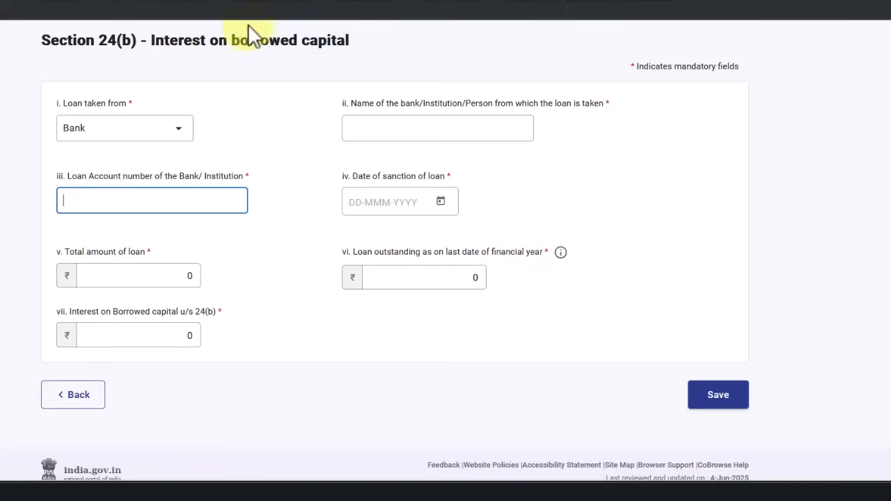
pyautogui.click(177, 59)
pyautogui.click(460, 276)
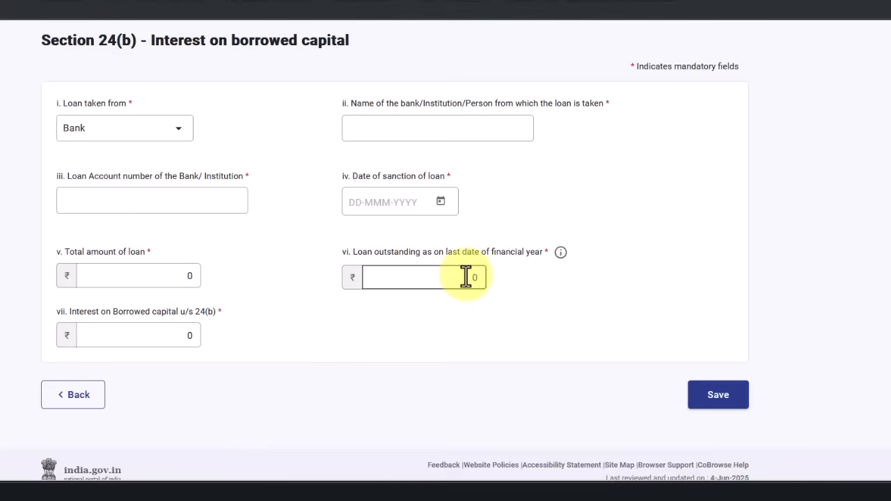
pyautogui.click(135, 337)
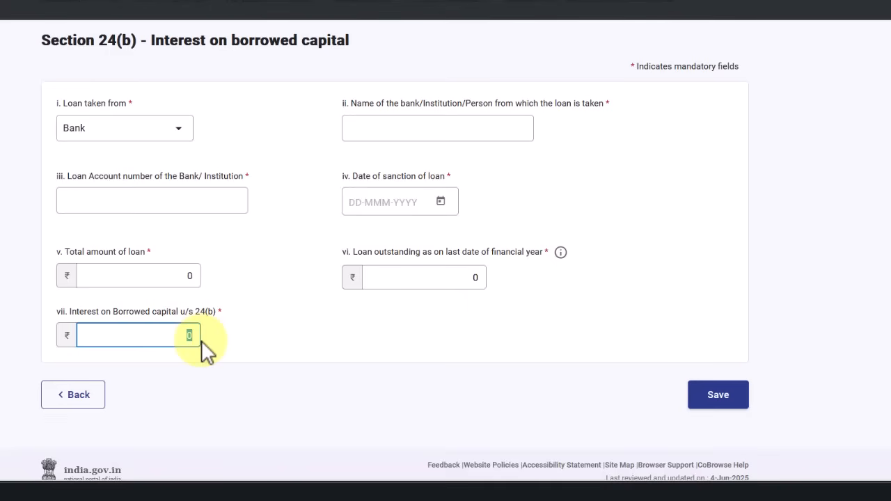
pyautogui.write('200000')
pyautogui.press('Tab')
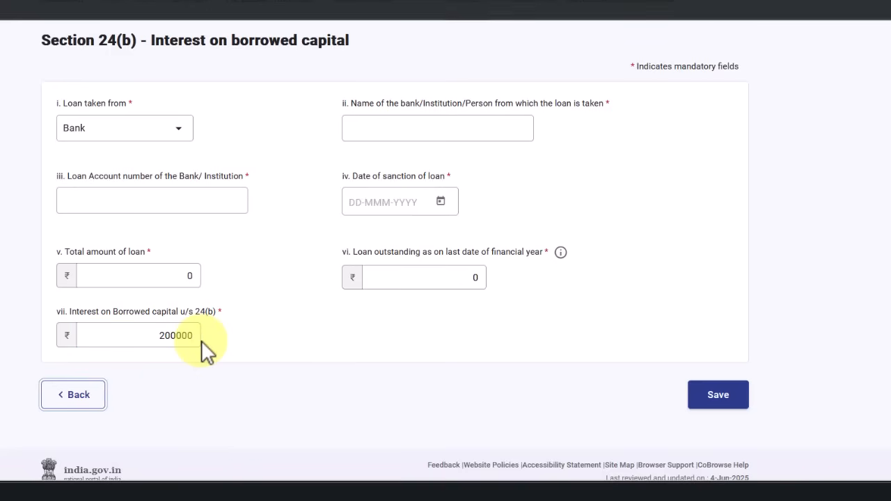
pyautogui.moveTo(151, 335); pyautogui.dragTo(219, 333)
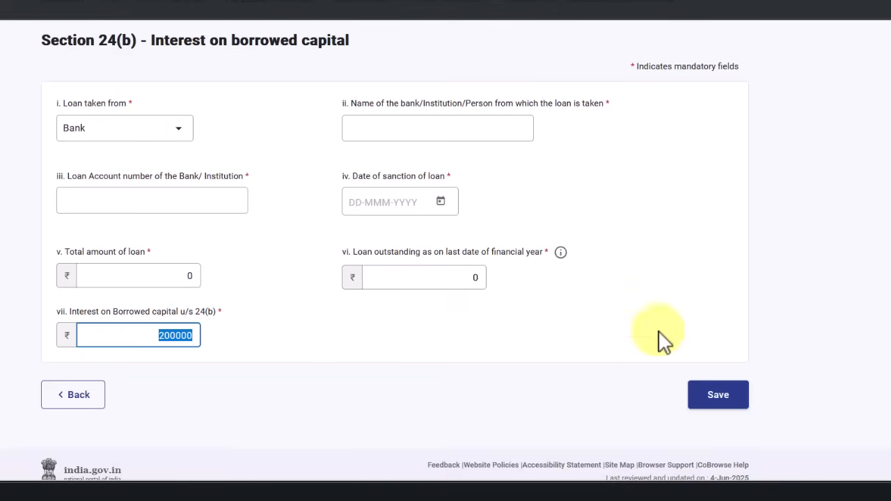
pyautogui.click(724, 404)
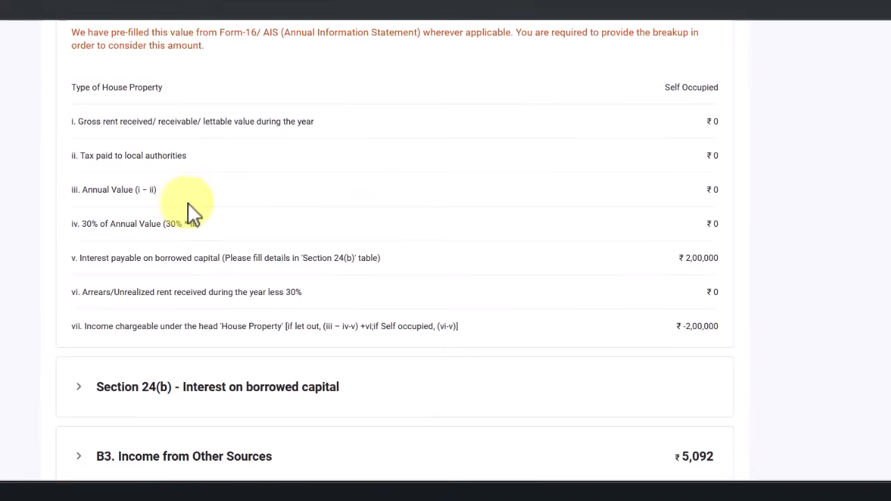
pyautogui.scroll(2, 189, 210)
pyautogui.moveTo(96, 125); pyautogui.dragTo(269, 127)
pyautogui.scroll(-1, 564, 174)
pyautogui.scroll(-1, 564, 174)
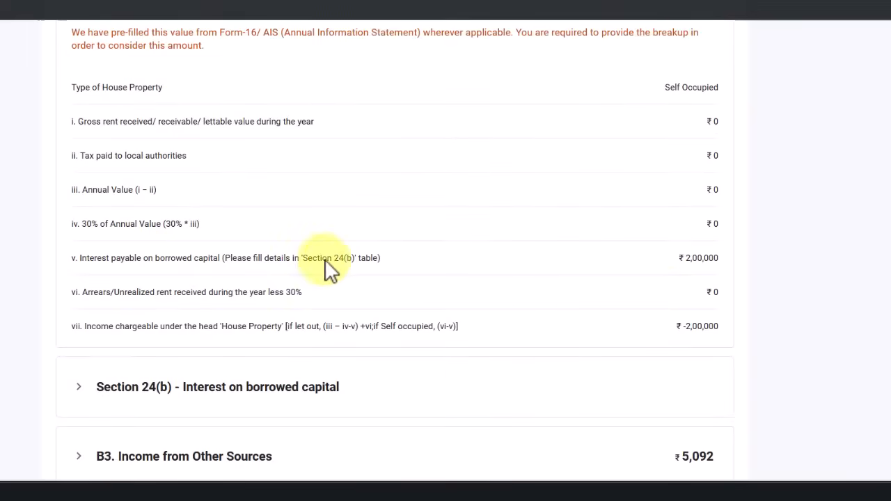
pyautogui.moveTo(676, 258); pyautogui.dragTo(717, 259)
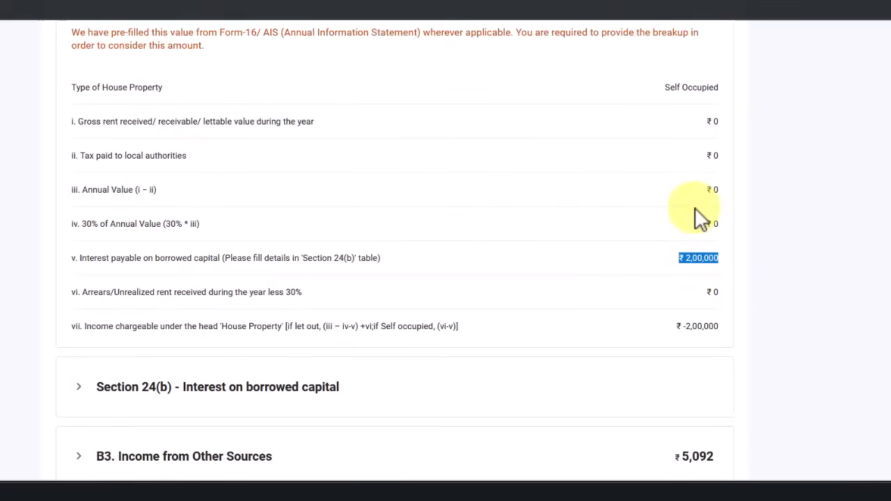
pyautogui.moveTo(684, 327); pyautogui.dragTo(718, 329)
pyautogui.scroll(3, 696, 327)
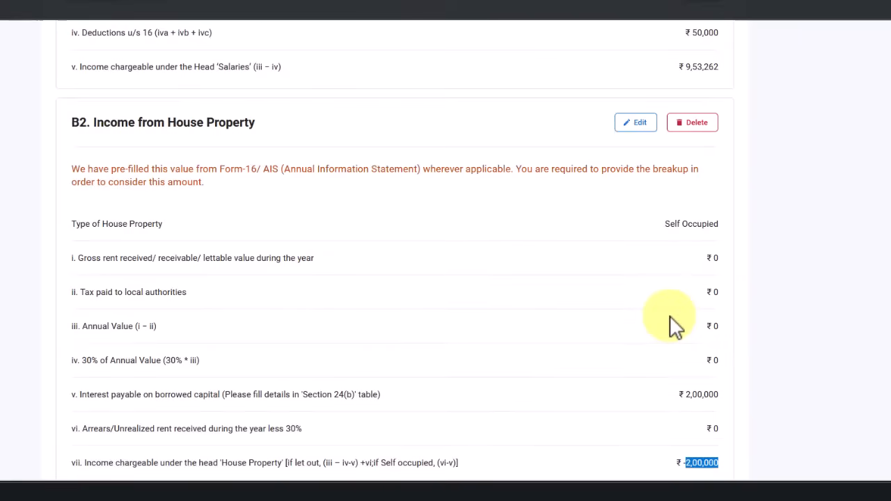
pyautogui.click(636, 125)
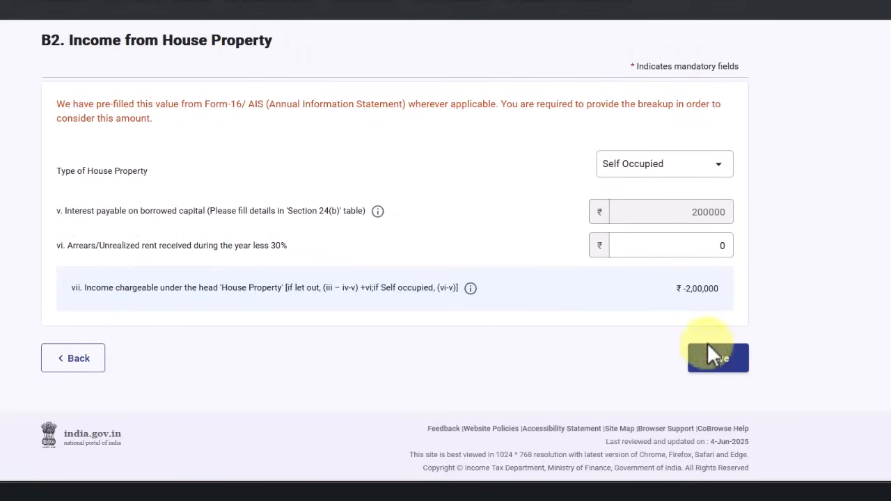
pyautogui.click(84, 367)
pyautogui.scroll(-5, 400, 223)
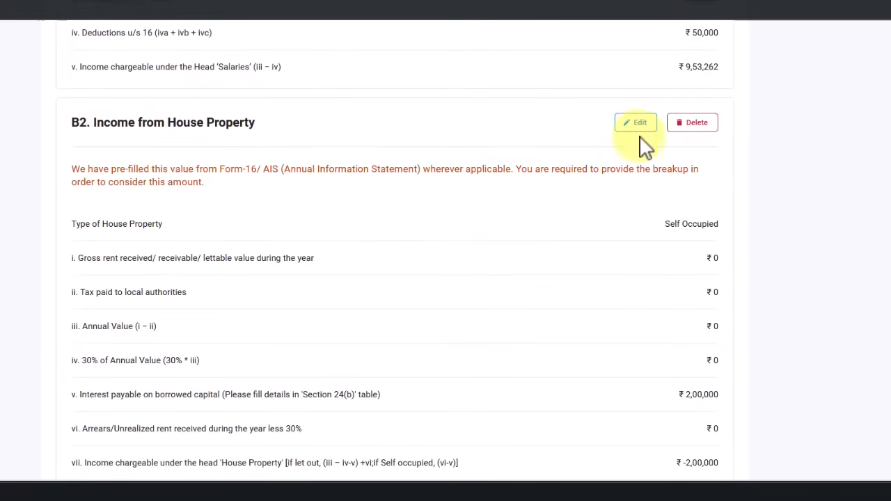
pyautogui.click(644, 128)
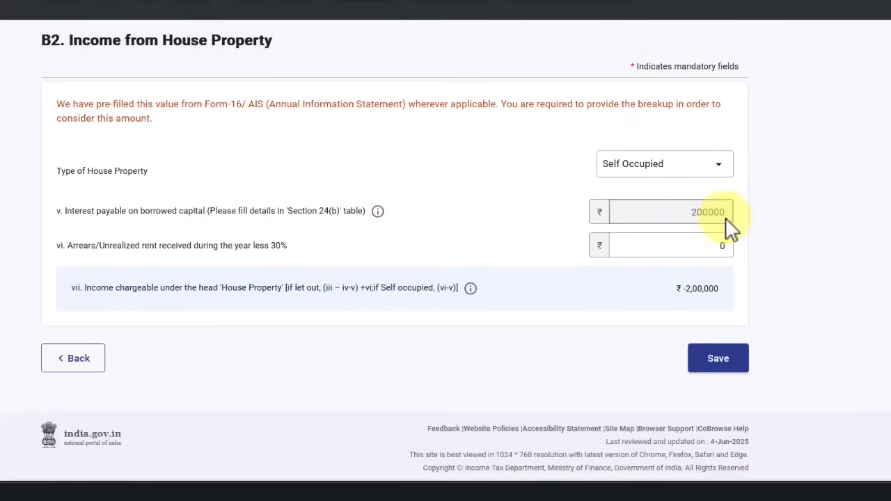
pyautogui.moveTo(377, 211)
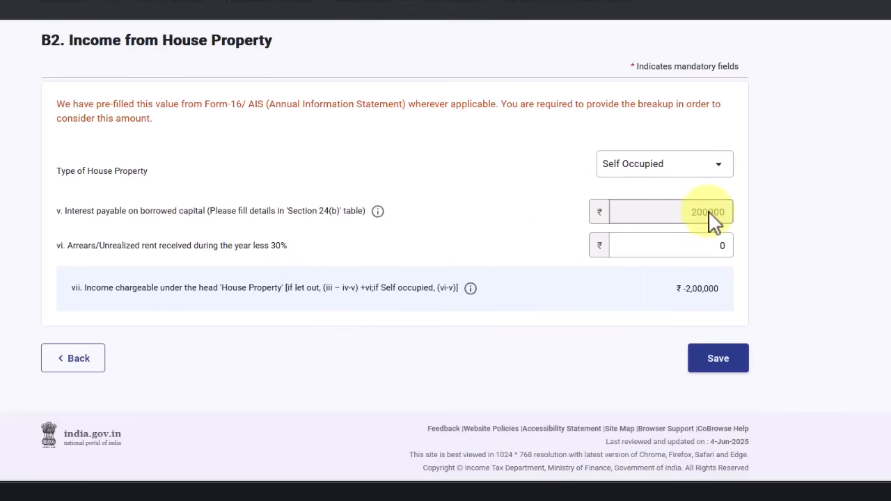
pyautogui.click(85, 358)
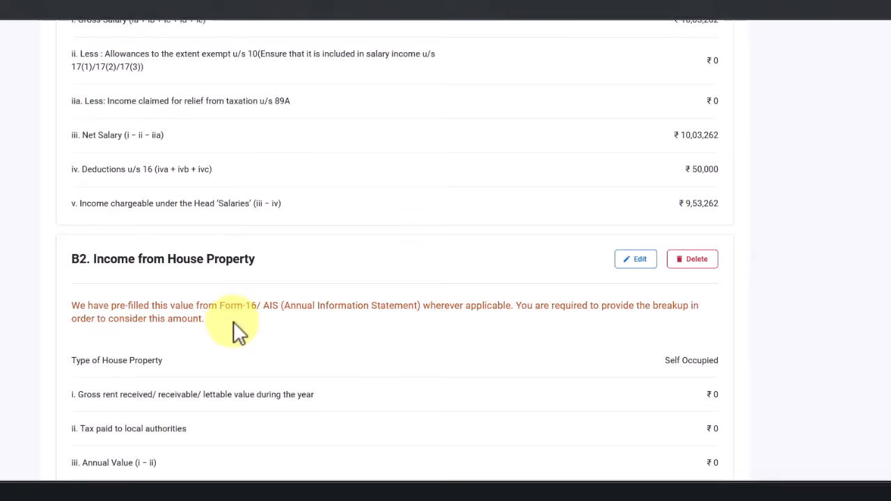
# Expand B3 Income from Other Sources to show savings and tax-refund interest
pyautogui.scroll(-2, 226, 309)
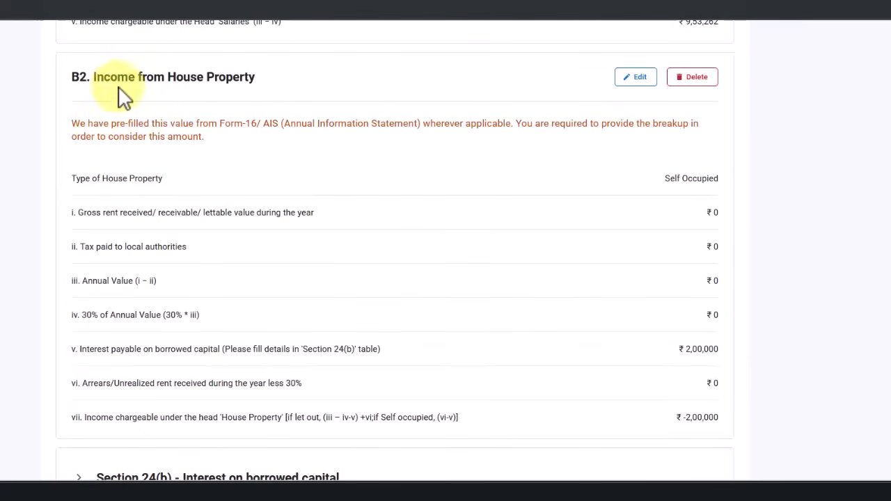
pyautogui.scroll(-1, 565, 133)
pyautogui.scroll(-2, 566, 132)
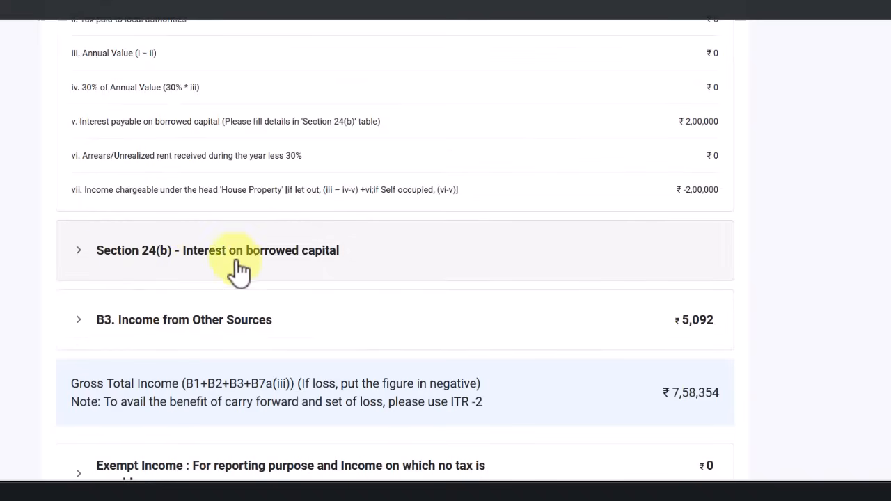
pyautogui.scroll(5, 606, 213)
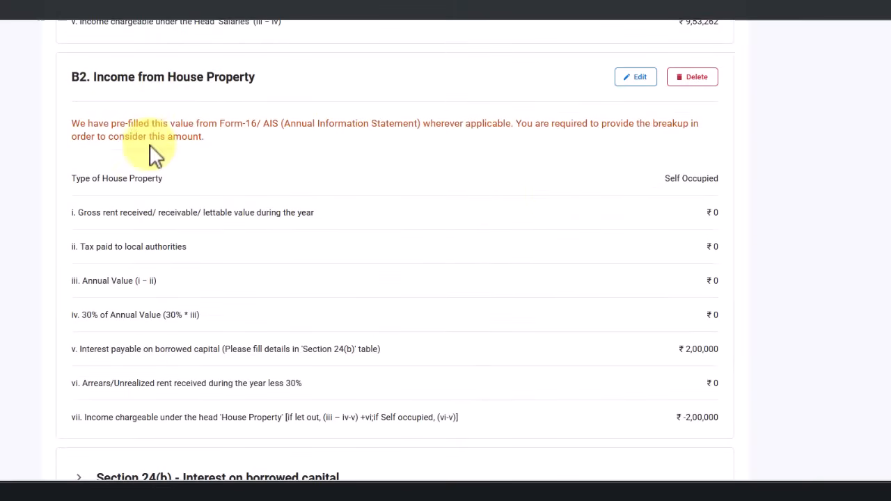
pyautogui.scroll(-2, 710, 279)
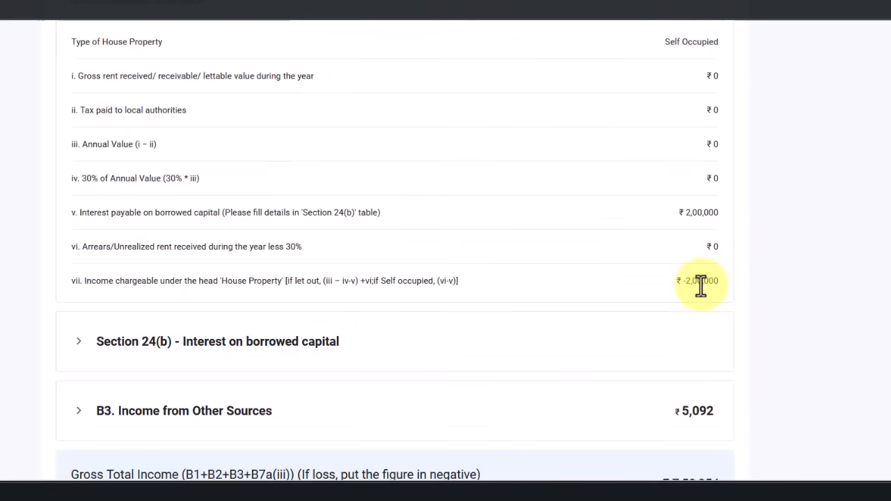
pyautogui.scroll(-3, 573, 246)
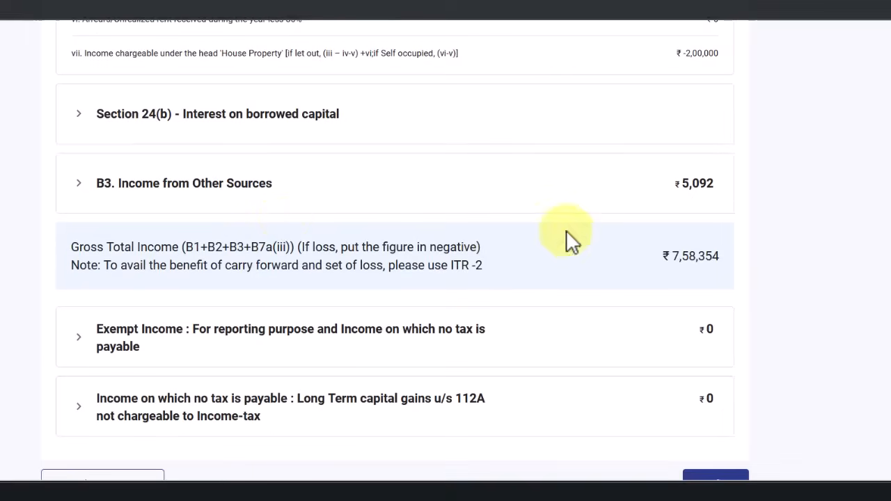
pyautogui.click(159, 185)
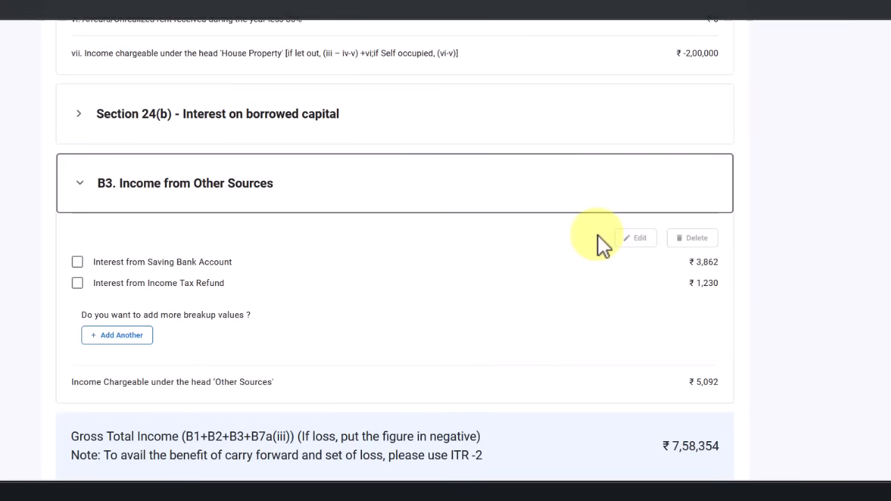
pyautogui.click(179, 187)
pyautogui.click(226, 184)
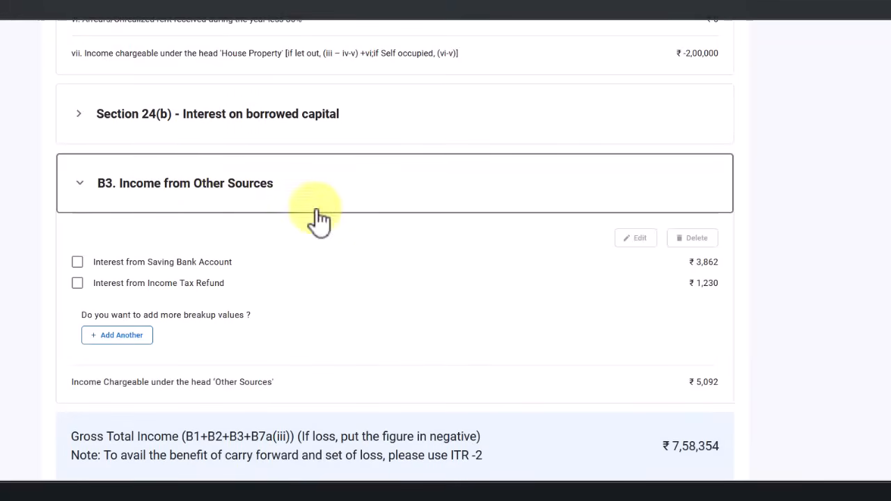
pyautogui.scroll(-1, 158, 261)
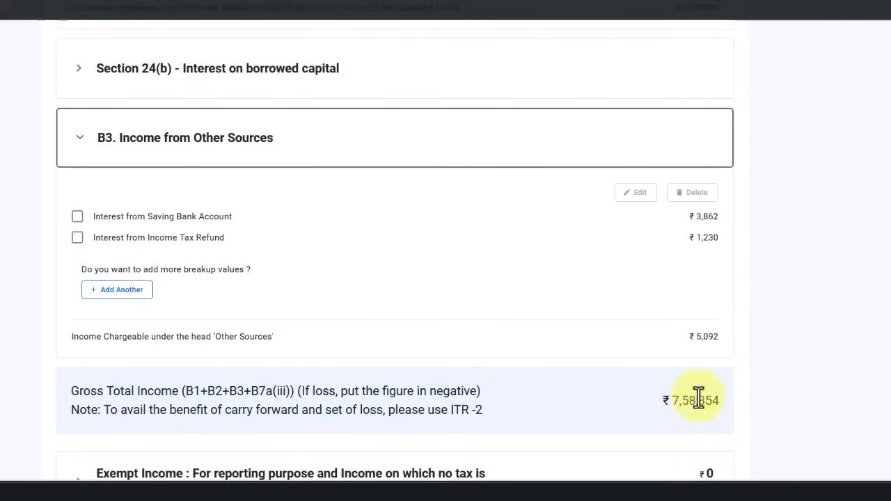
pyautogui.click(628, 492)
# Highlight the 80CCD-2 deduction of 93,270 in the computation sheet's deductions table
pyautogui.click(523, 313)
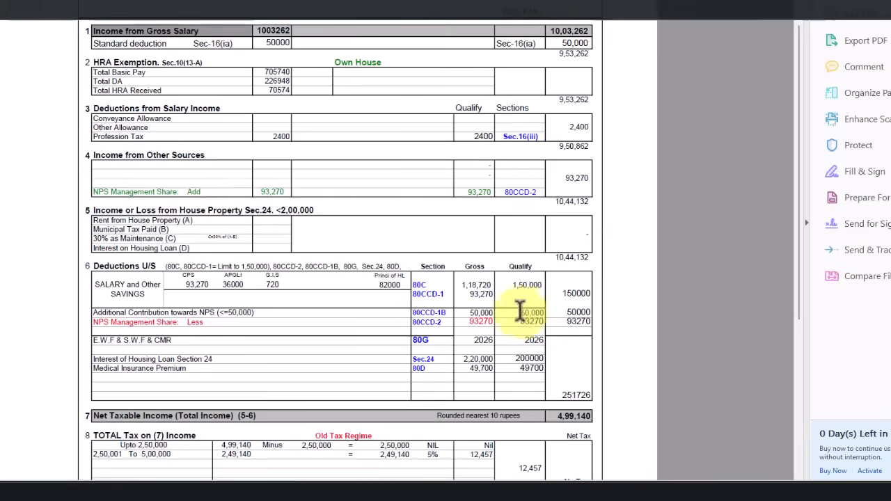
pyautogui.moveTo(444, 321); pyautogui.dragTo(421, 327)
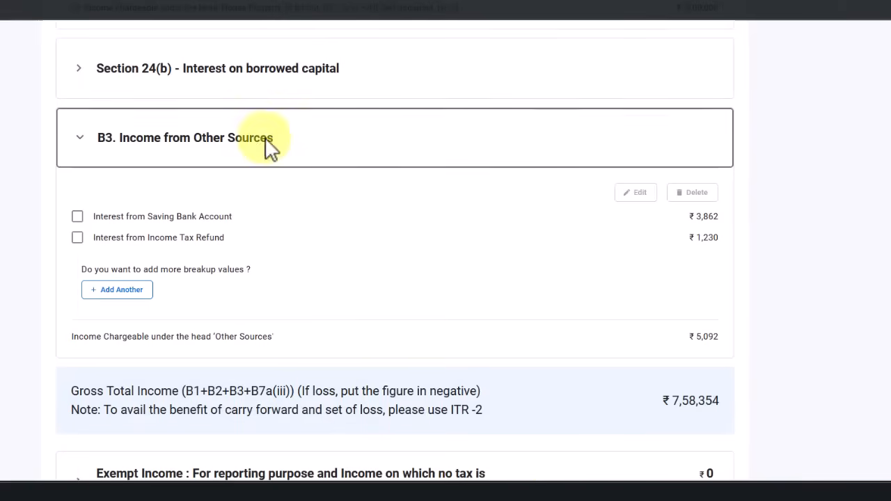
# Begin another Other Sources entry with nature Any Other, then abandon it and return to Gross Total Income
pyautogui.click(117, 289)
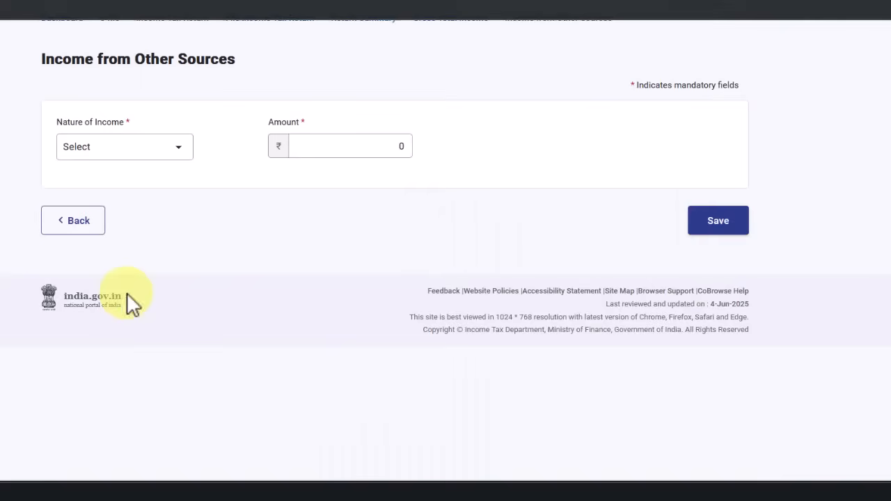
pyautogui.click(118, 148)
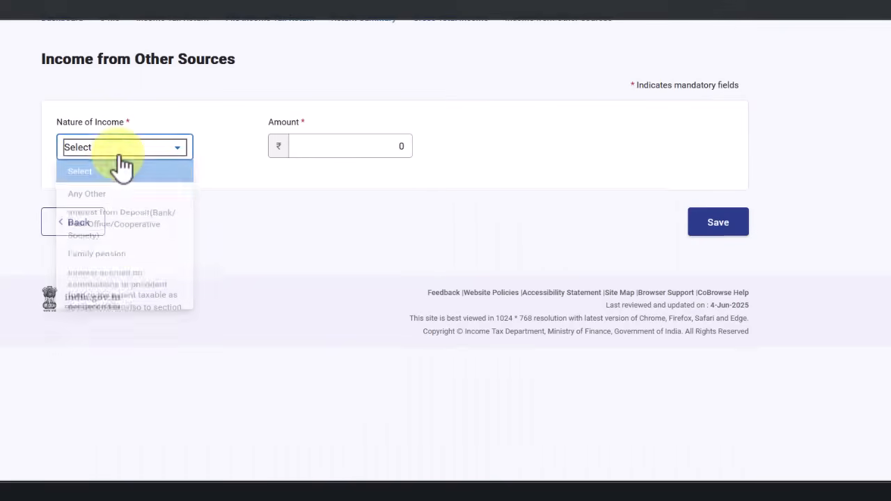
pyautogui.click(142, 201)
pyautogui.click(350, 156)
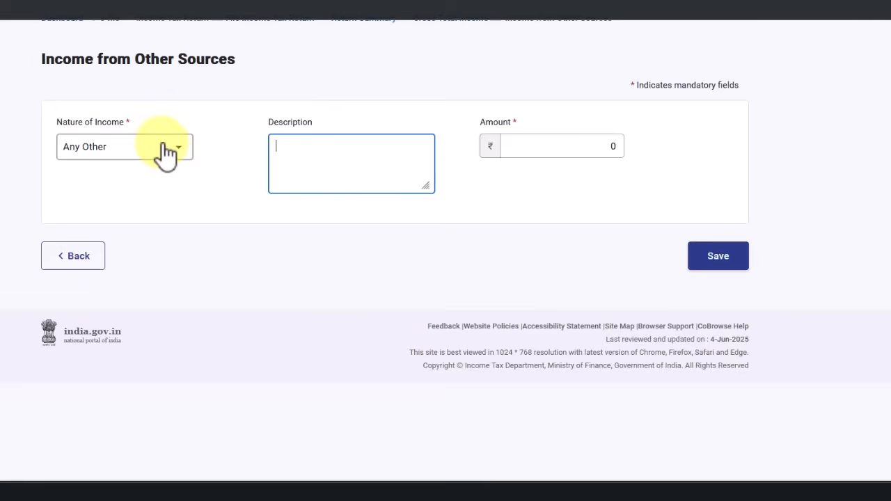
pyautogui.click(75, 263)
# Expand B3 Income from Other Sources to reveal its interest breakup
pyautogui.scroll(-10, 331, 361)
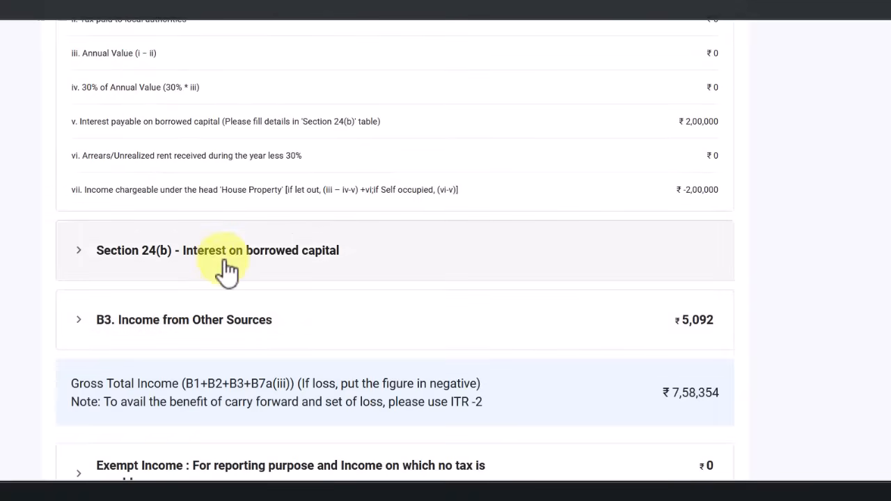
pyautogui.scroll(-3, 248, 278)
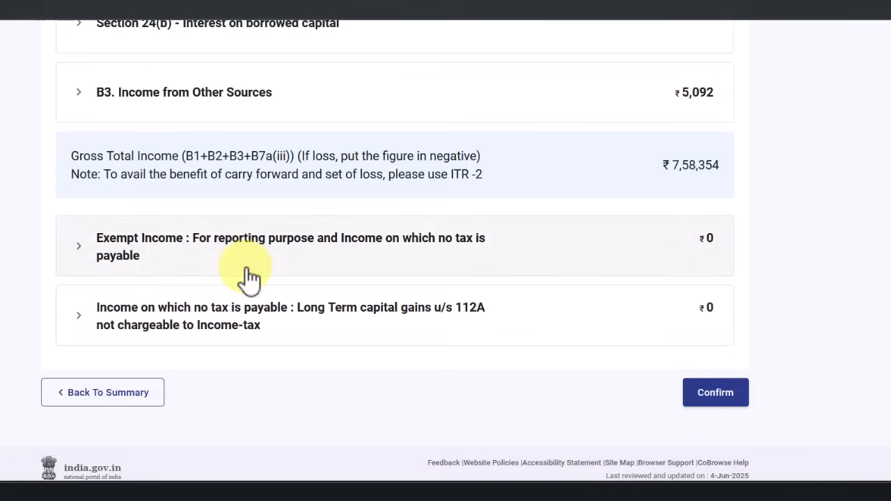
pyautogui.scroll(1, 249, 277)
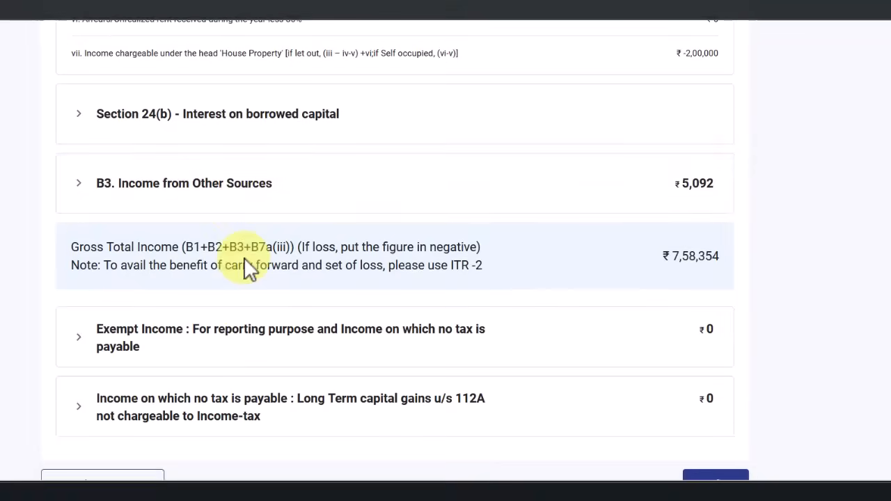
pyautogui.click(237, 203)
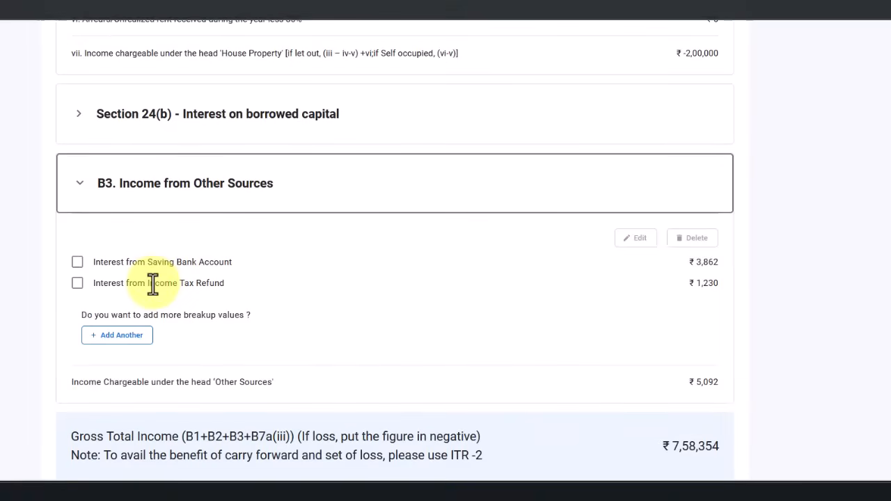
pyautogui.click(622, 486)
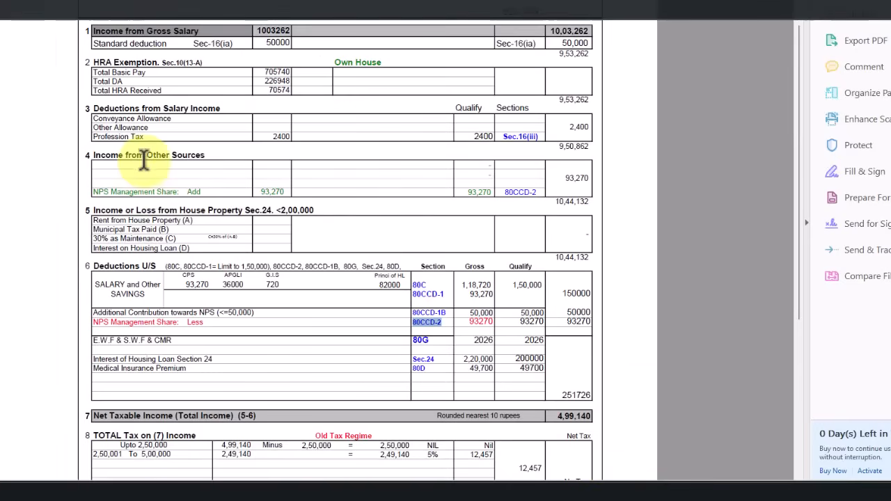
# Select the NPS Management Share row and its 93,270 amount on the tax sheet, then return to the portal
pyautogui.moveTo(132, 190); pyautogui.dragTo(384, 187)
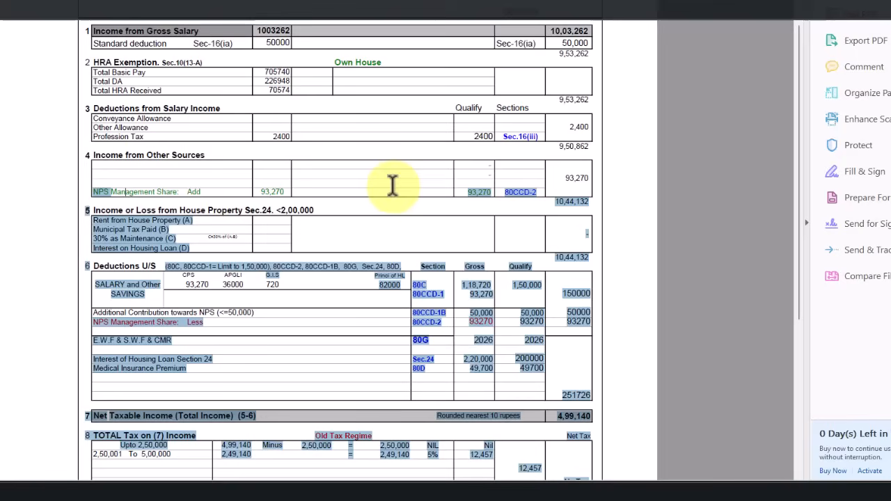
pyautogui.moveTo(170, 190); pyautogui.dragTo(470, 194)
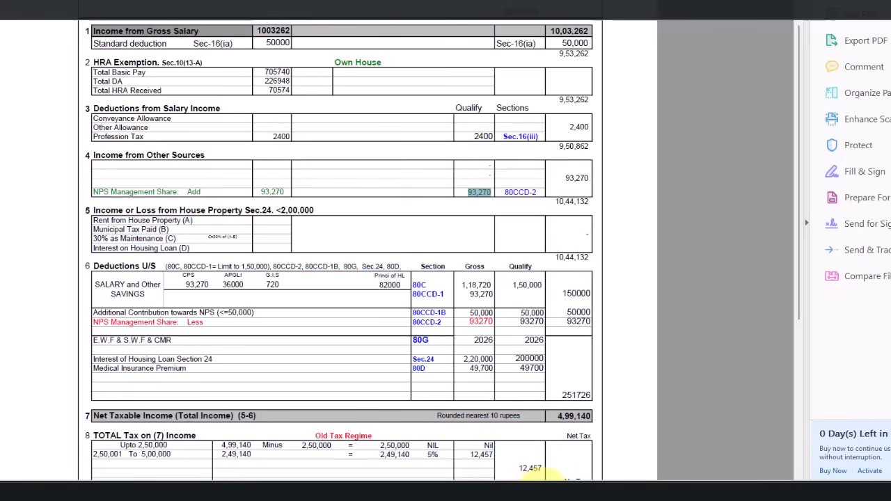
pyautogui.click(543, 491)
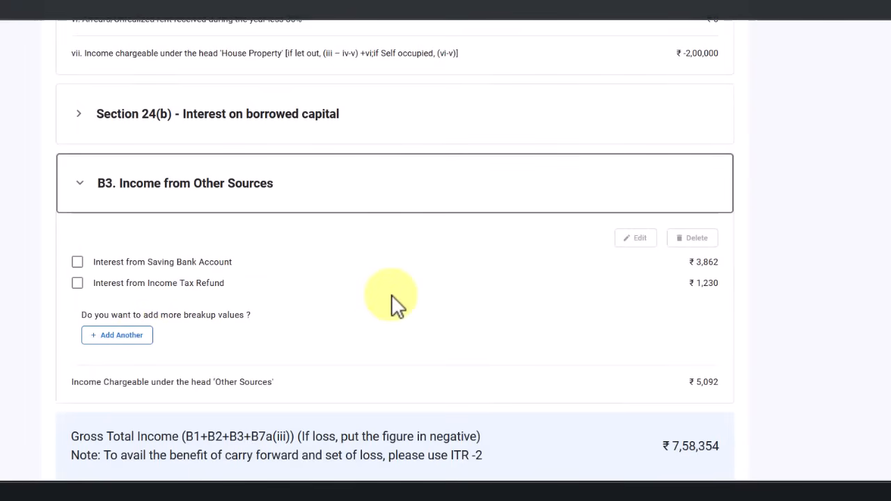
pyautogui.scroll(-1, 324, 252)
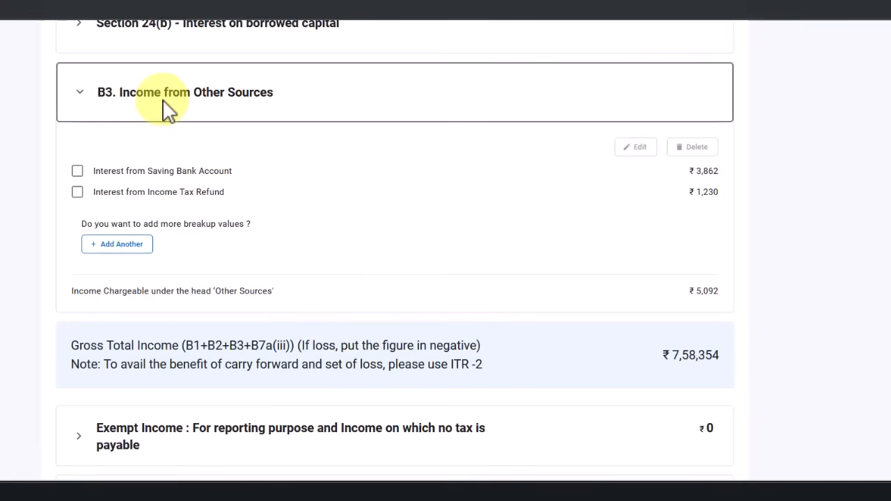
pyautogui.click(106, 246)
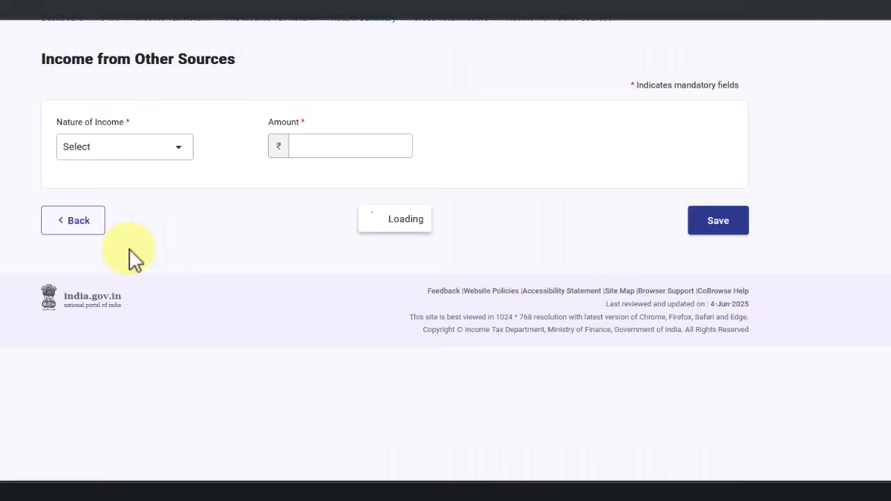
pyautogui.click(132, 150)
pyautogui.scroll(-5, 104, 258)
pyautogui.scroll(2, 105, 285)
pyautogui.scroll(4, 106, 285)
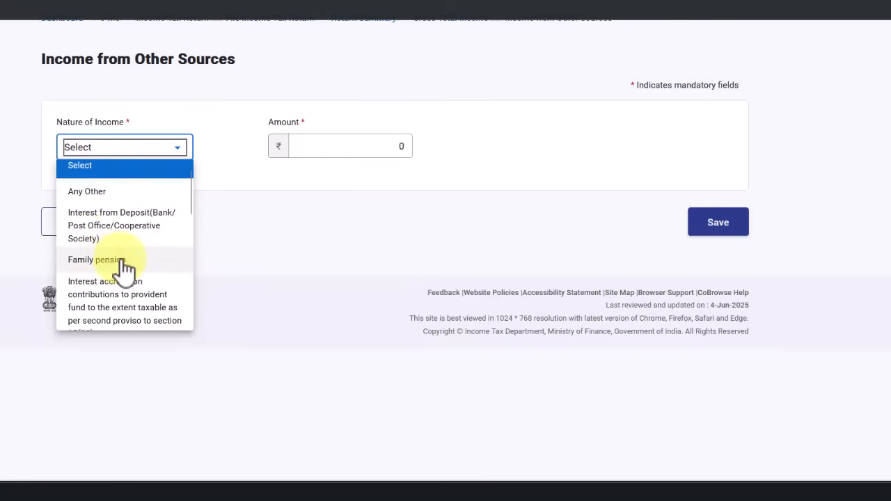
pyautogui.scroll(-5, 119, 244)
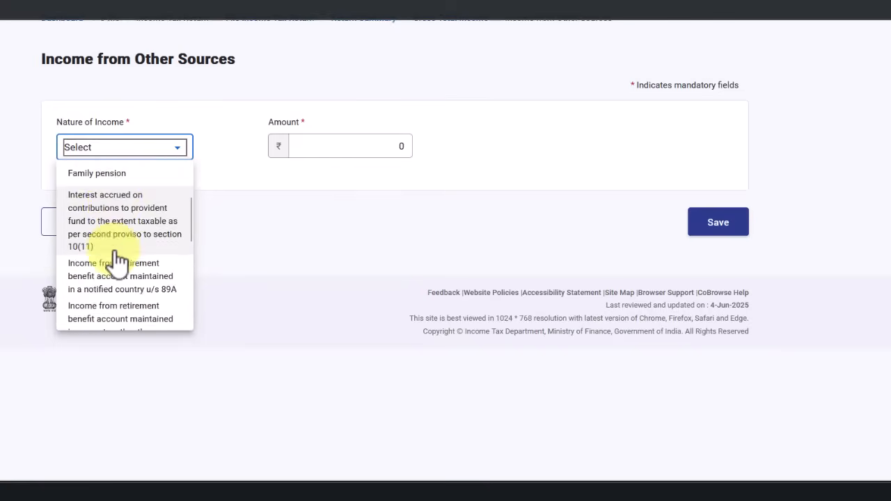
pyautogui.scroll(-3, 118, 271)
pyautogui.scroll(4, 111, 299)
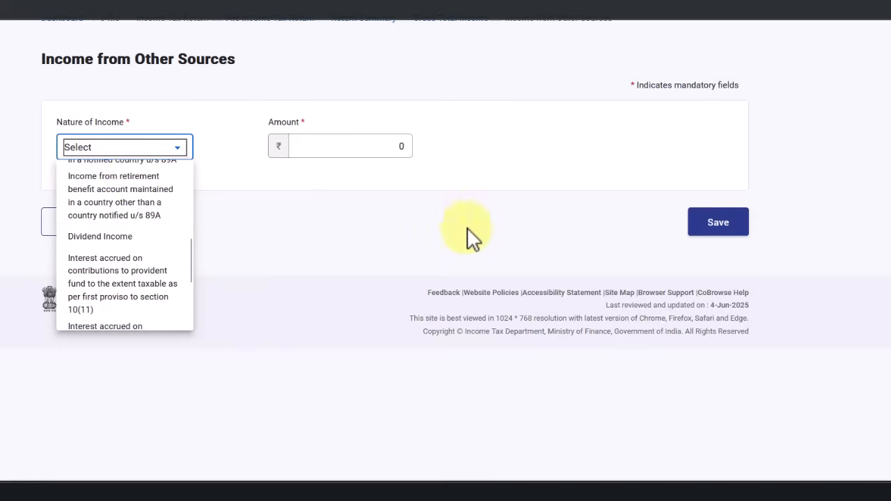
pyautogui.scroll(5, 164, 240)
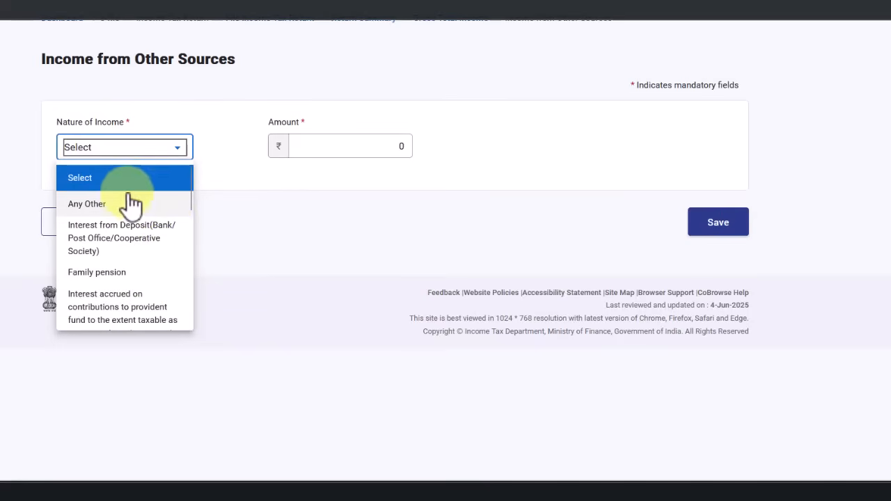
pyautogui.click(101, 209)
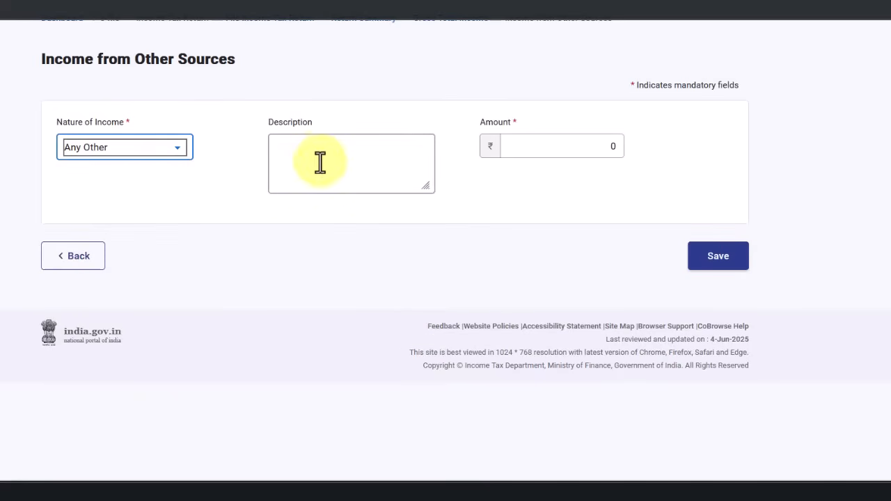
pyautogui.click(102, 264)
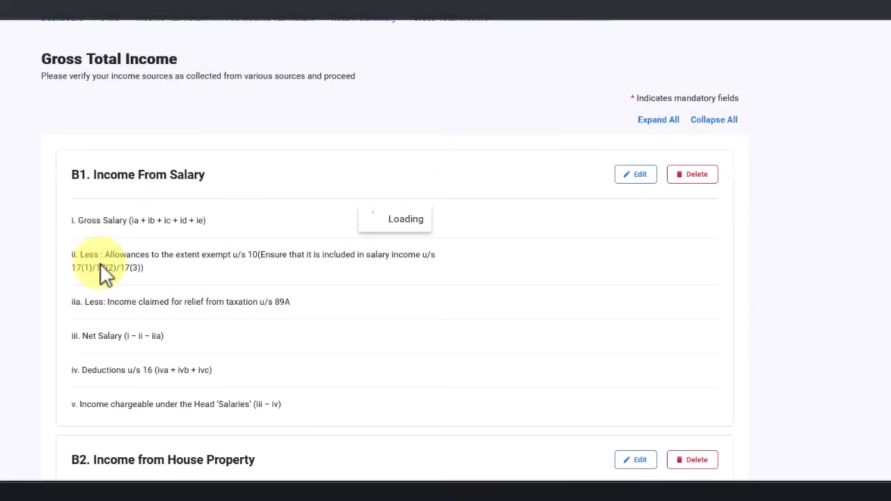
# Review the ₹0 Exempt Income breakup and confirm Gross Total Income of ₹7,58,354
pyautogui.scroll(-5, 101, 266)
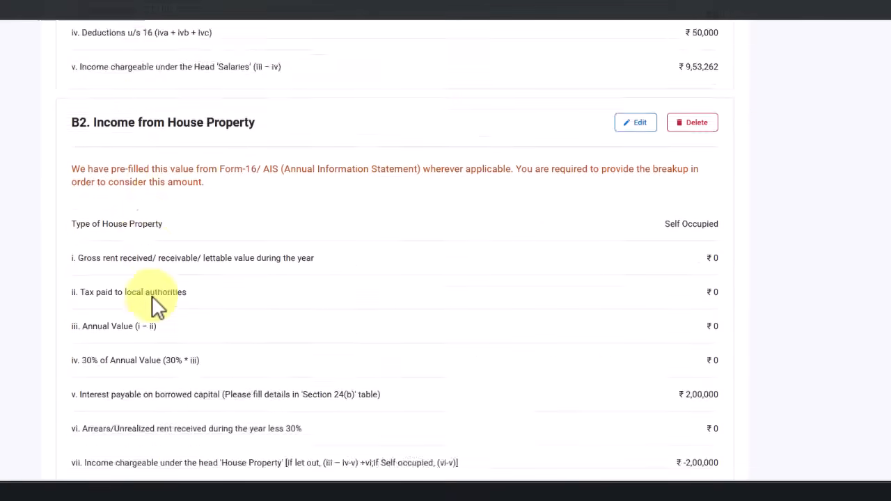
pyautogui.scroll(-4, 162, 189)
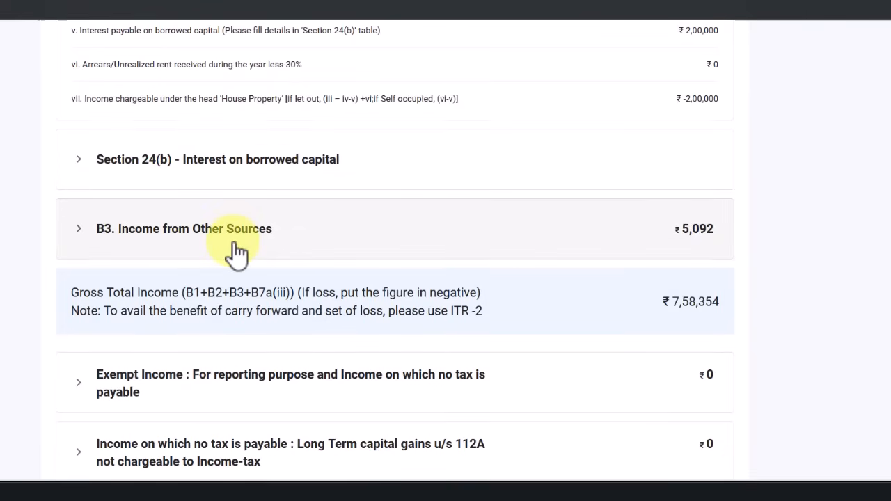
pyautogui.scroll(-2, 232, 240)
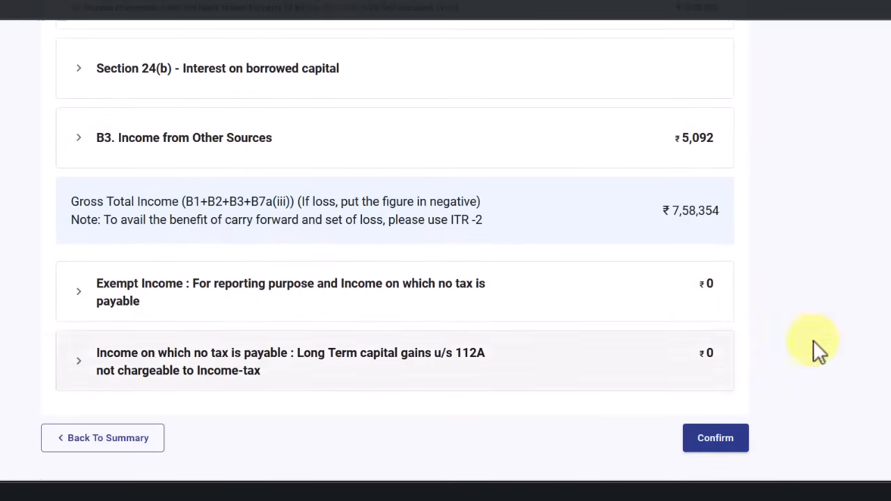
pyautogui.click(200, 300)
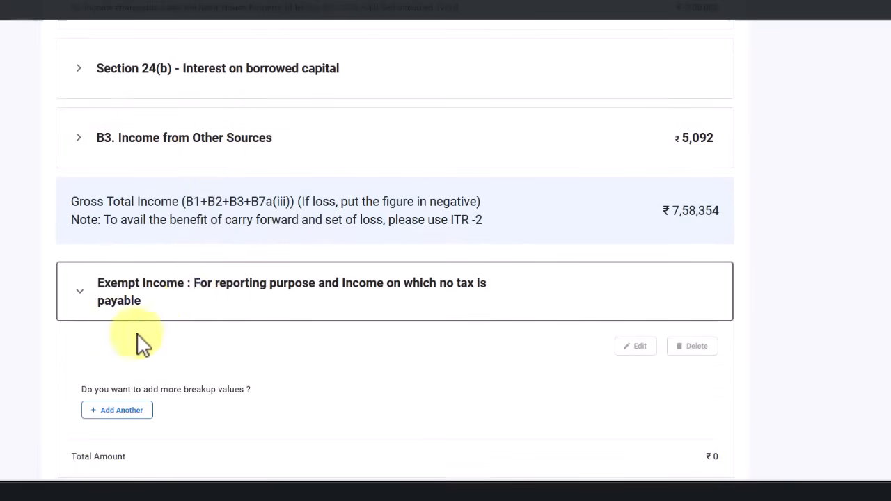
pyautogui.scroll(-2, 153, 338)
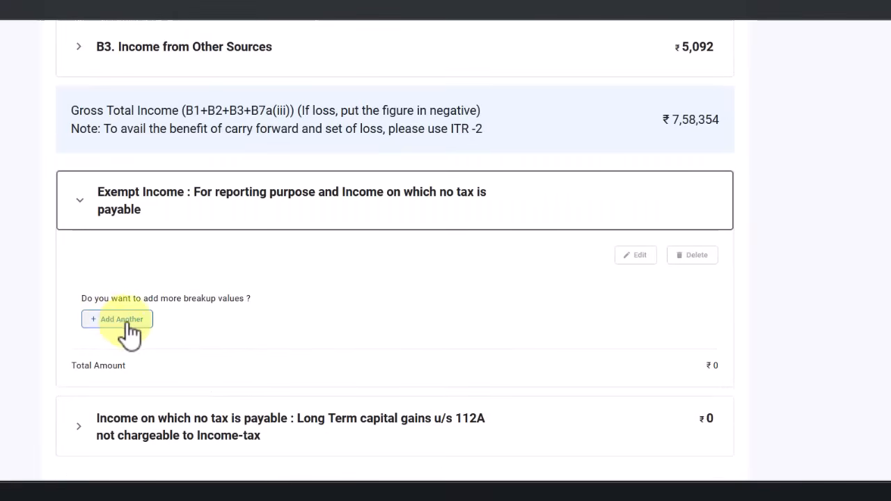
pyautogui.click(182, 208)
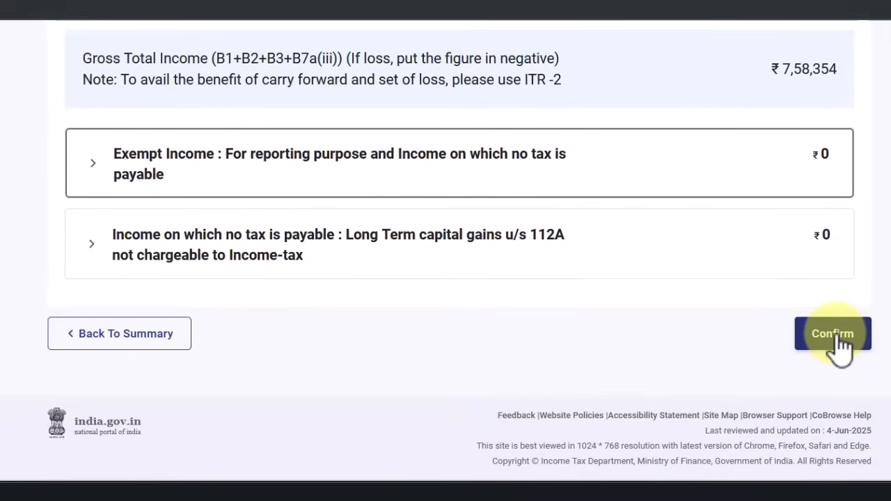
pyautogui.click(835, 334)
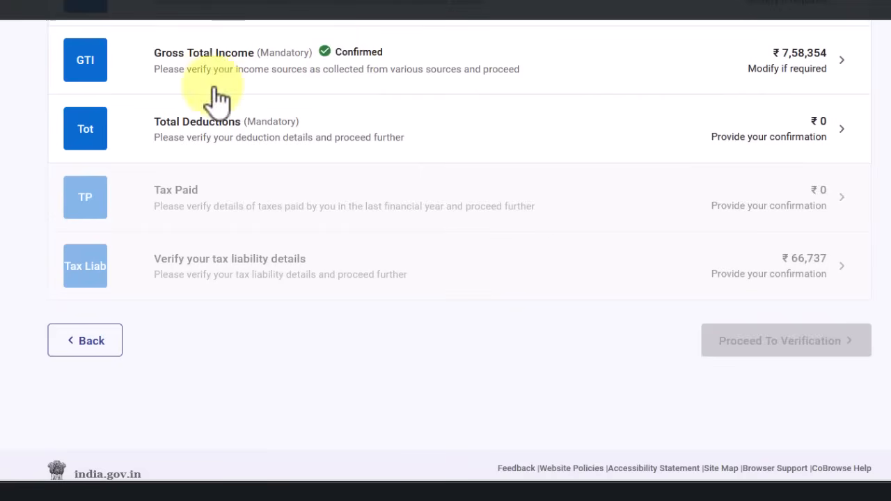
# Open Total Deductions and scroll back up past the 80CCD and 80CCC cards to the ₹0 80C card
pyautogui.scroll(-1, 219, 76)
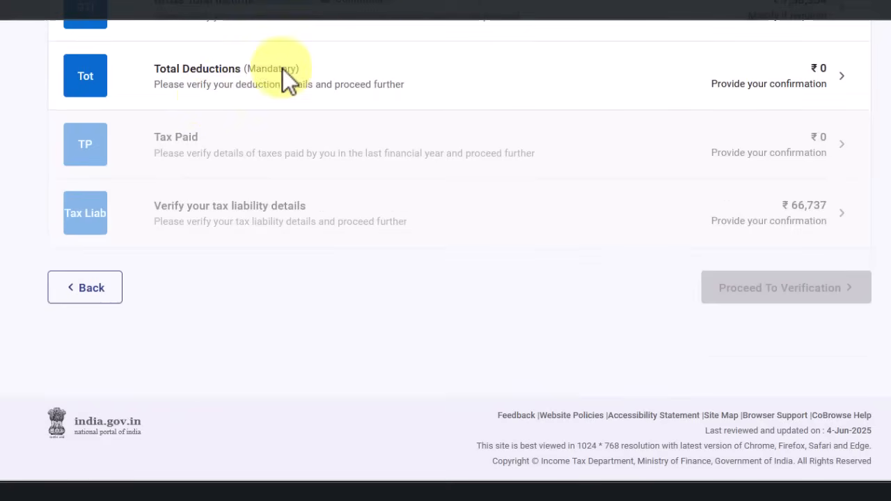
pyautogui.click(497, 90)
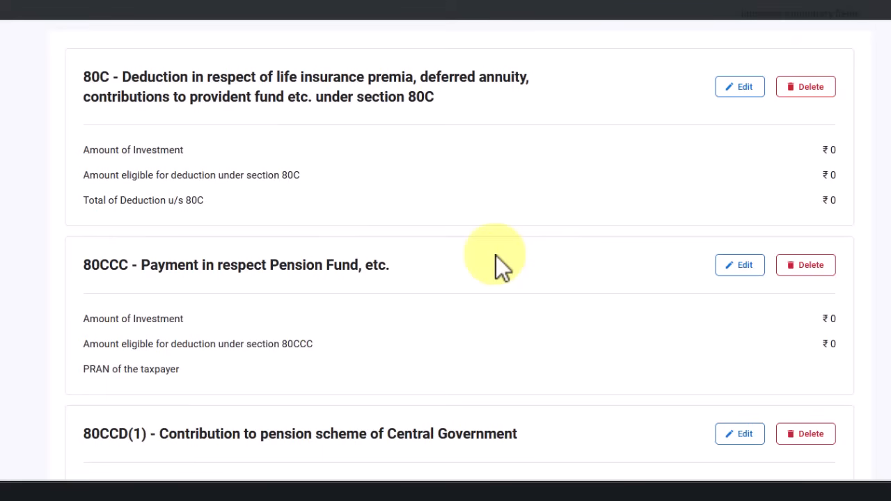
pyautogui.scroll(-10, 469, 294)
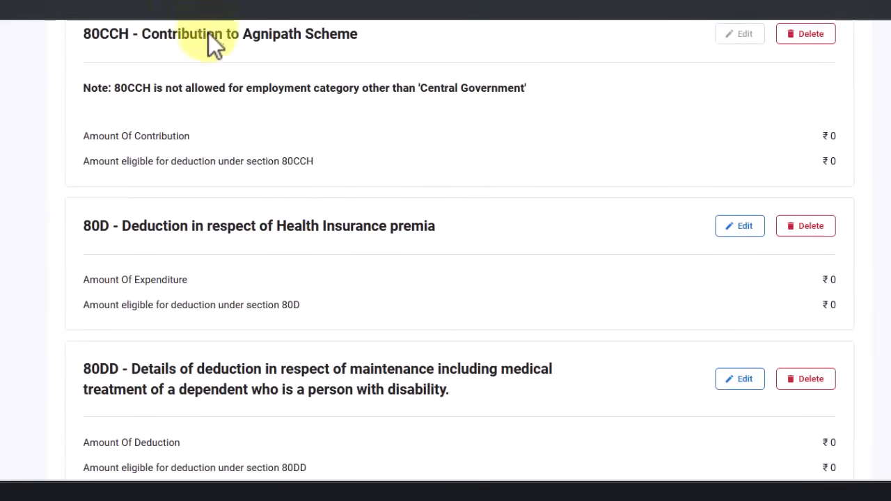
pyautogui.scroll(-15, 402, 160)
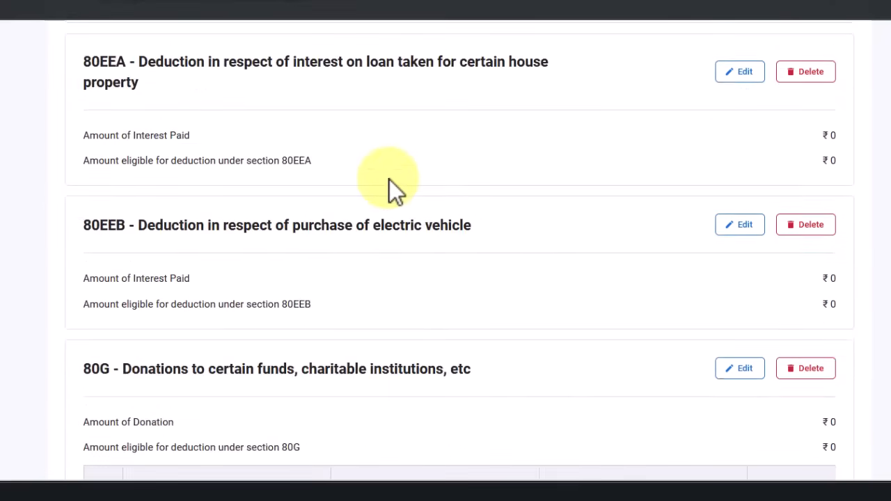
pyautogui.scroll(10, 382, 195)
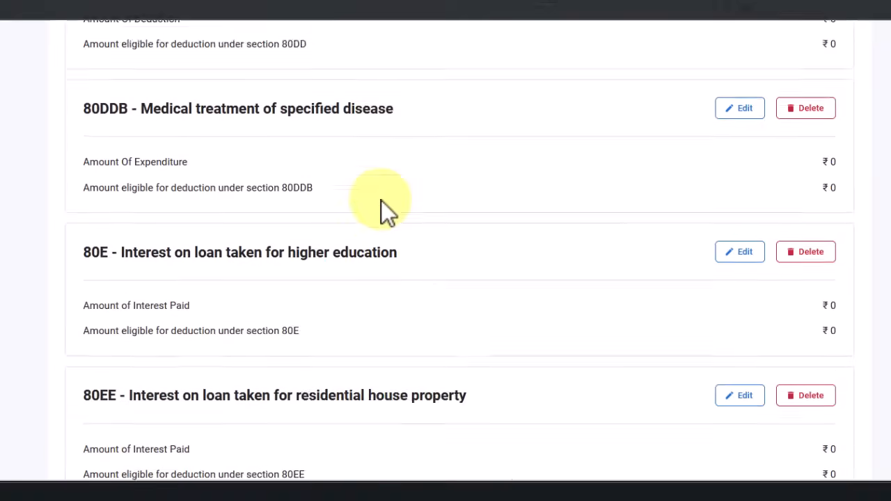
pyautogui.scroll(7, 381, 202)
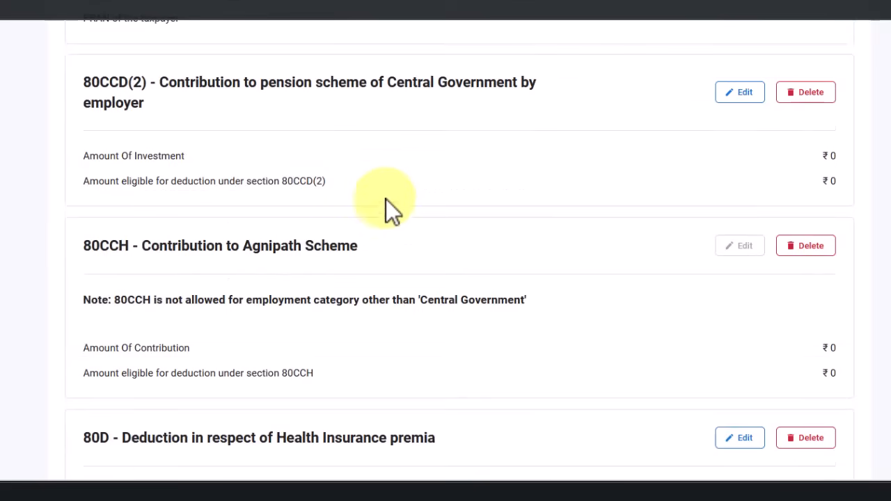
pyautogui.scroll(1, 467, 188)
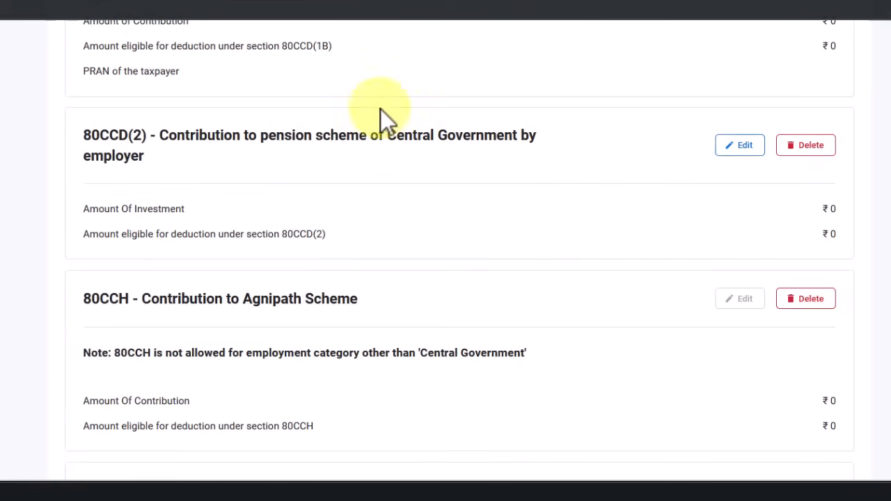
pyautogui.scroll(1, 375, 115)
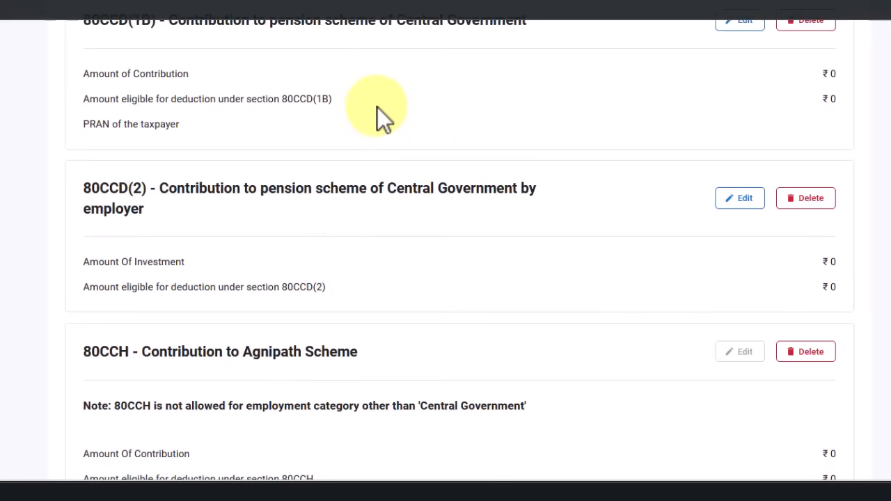
pyautogui.scroll(7, 459, 202)
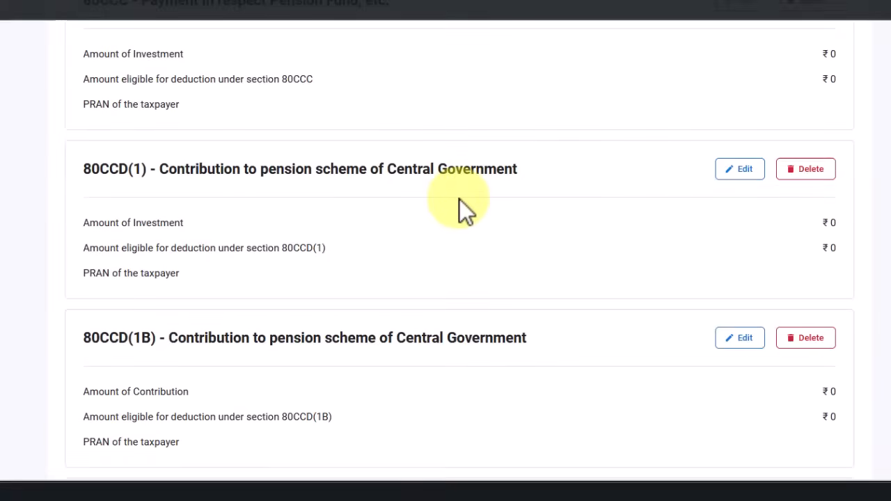
pyautogui.scroll(4, 463, 206)
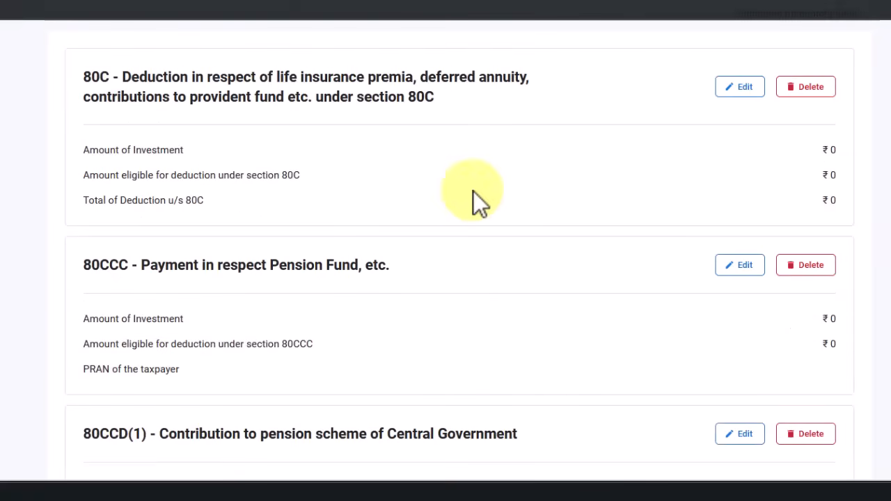
pyautogui.scroll(-1, 473, 202)
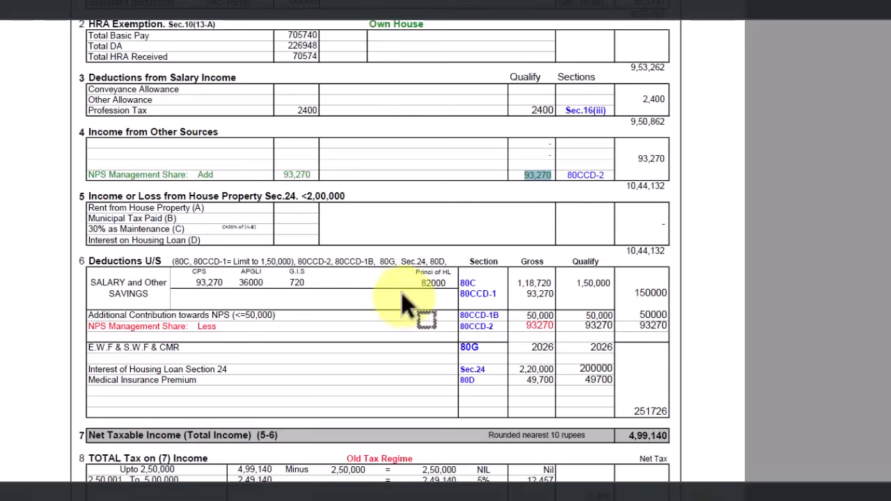
pyautogui.scroll(-2, 402, 299)
pyautogui.scroll(-2, 479, 213)
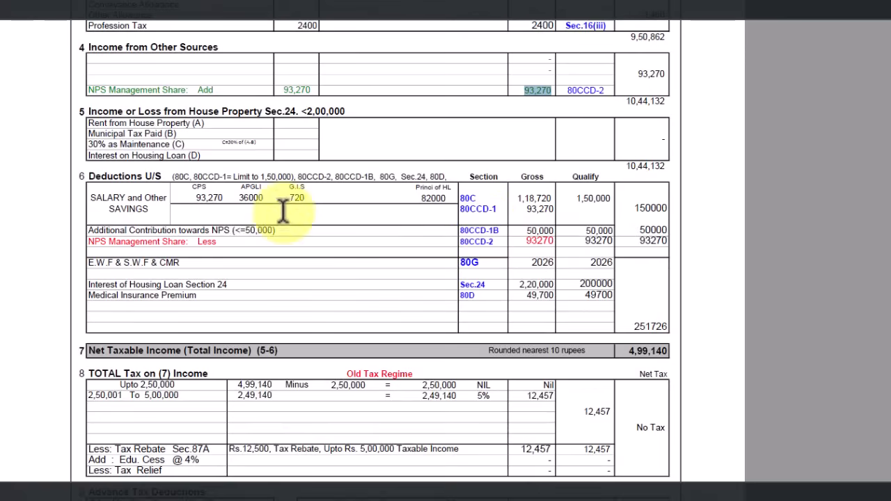
pyautogui.moveTo(463, 196); pyautogui.dragTo(607, 198)
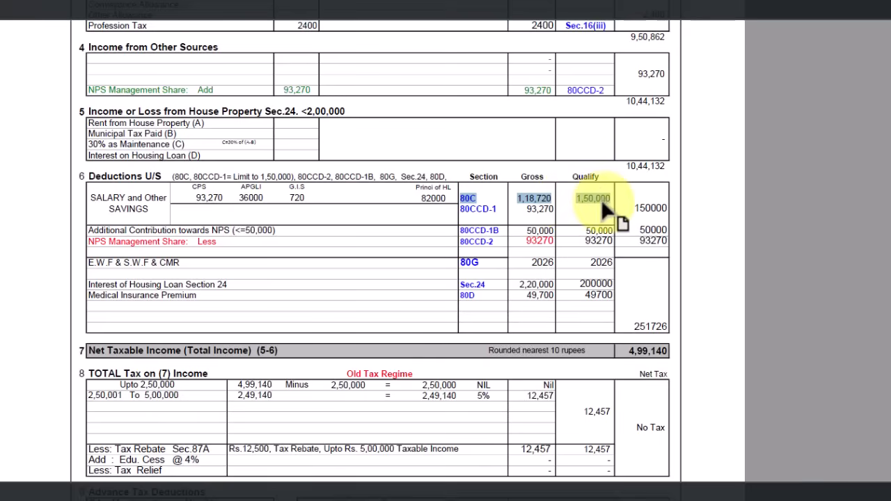
pyautogui.click(607, 201)
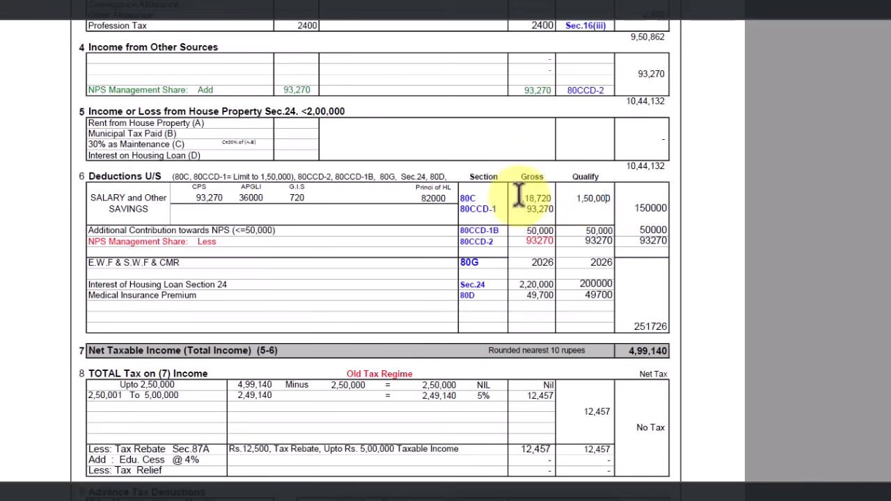
pyautogui.moveTo(534, 196); pyautogui.dragTo(551, 195)
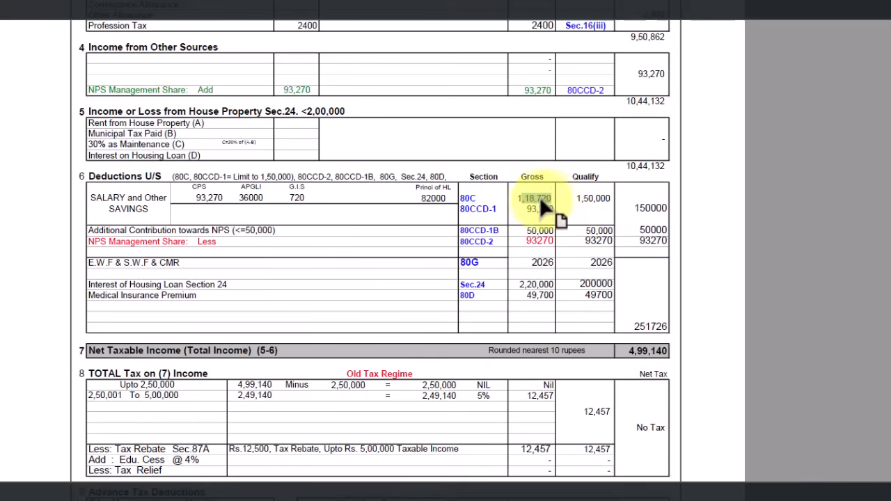
pyautogui.moveTo(516, 198); pyautogui.dragTo(551, 195)
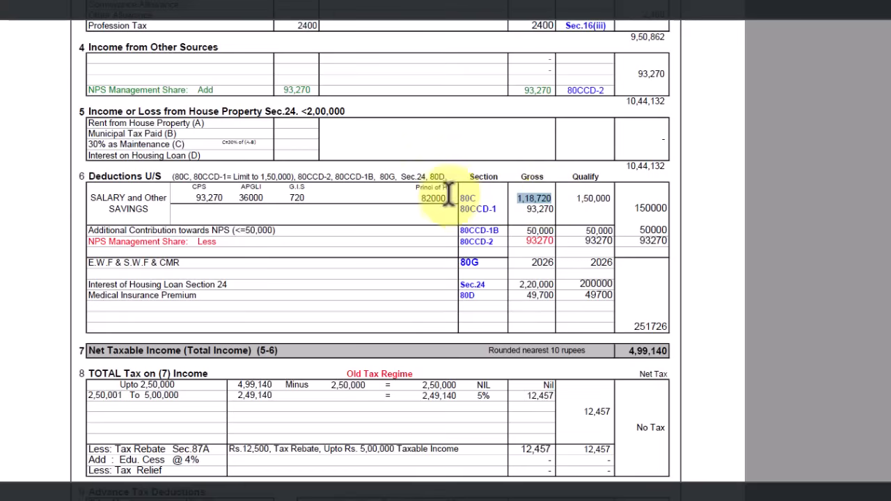
pyautogui.click(188, 181)
pyautogui.moveTo(189, 183); pyautogui.dragTo(229, 188)
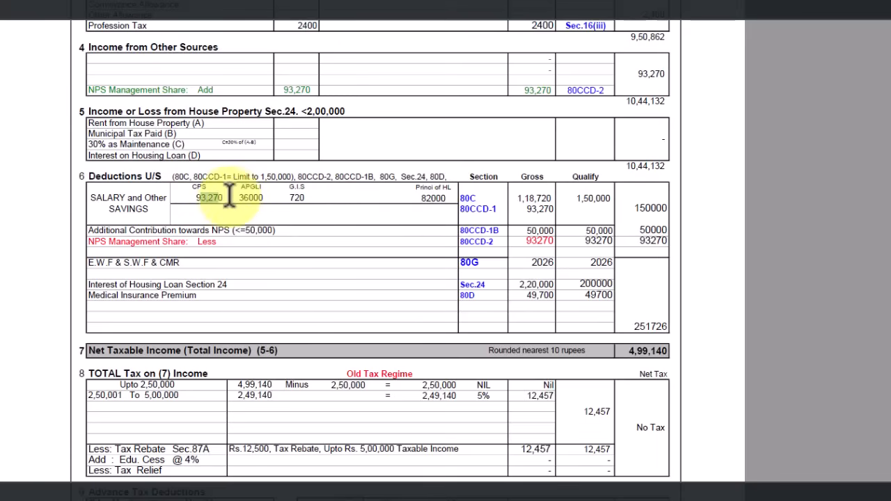
pyautogui.moveTo(240, 197); pyautogui.dragTo(304, 193)
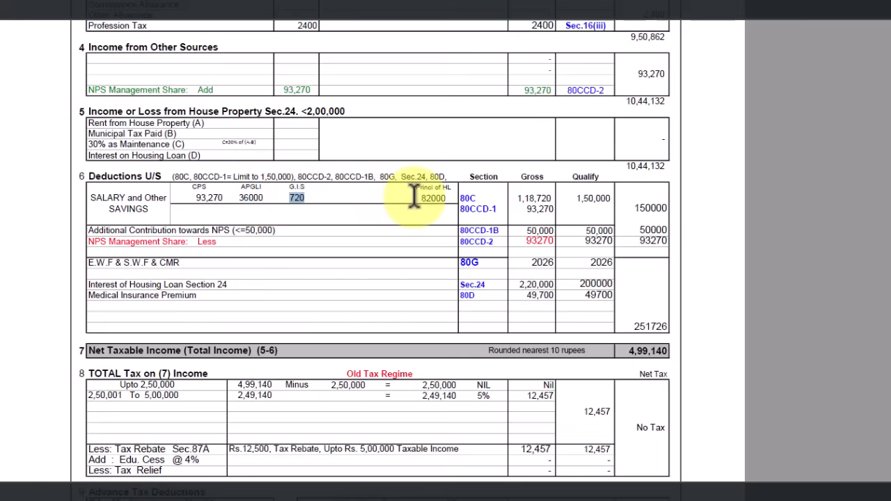
pyautogui.moveTo(421, 197); pyautogui.dragTo(441, 215)
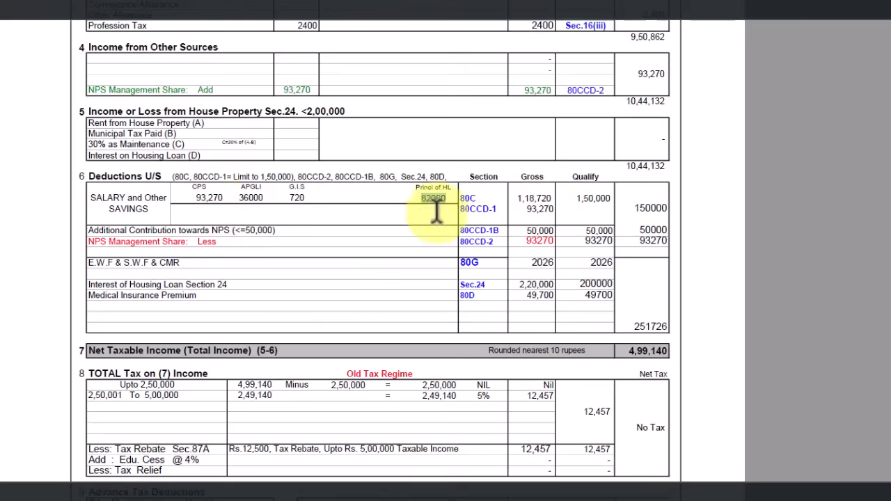
pyautogui.moveTo(518, 198); pyautogui.dragTo(551, 201)
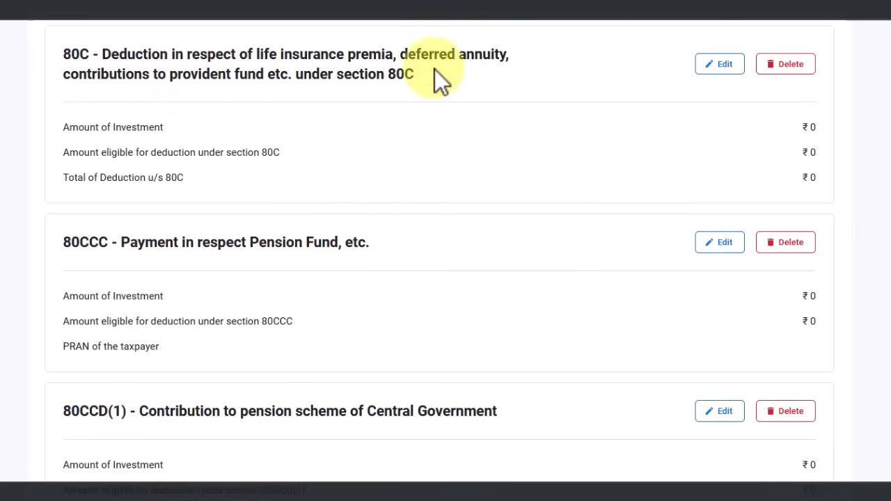
# Edit the 80C deduction and add a new breakup entry, after noting the CPS and APGLI worksheet figures
pyautogui.click(727, 66)
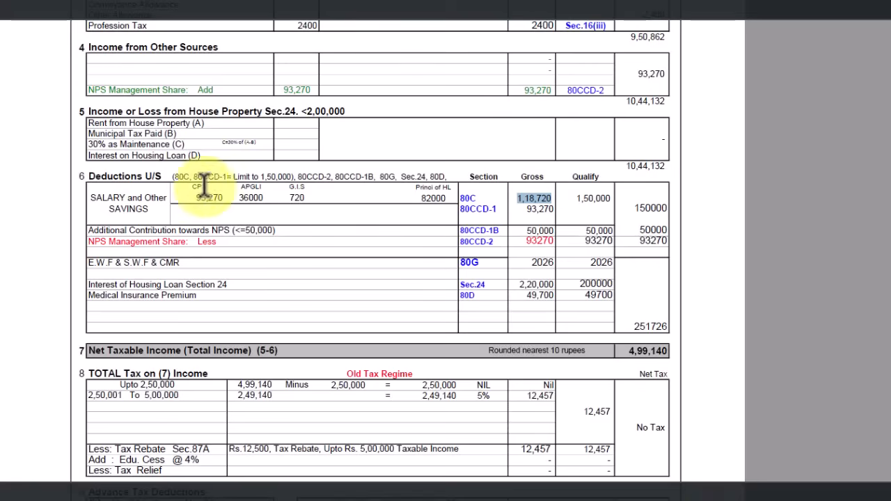
pyautogui.moveTo(179, 185); pyautogui.dragTo(248, 193)
pyautogui.click(318, 199)
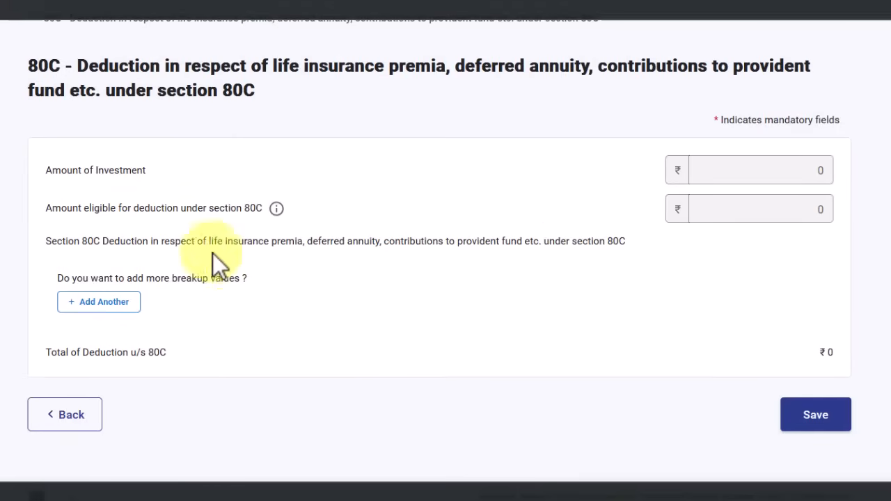
pyautogui.click(118, 306)
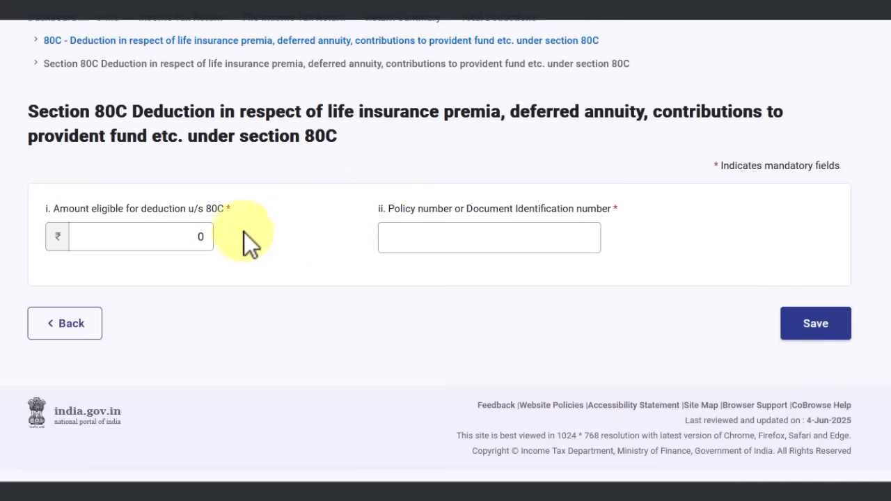
# Save an 80C breakup entry of 93,270 with policy number PRAN
pyautogui.click(181, 236)
pyautogui.moveTo(180, 235); pyautogui.dragTo(205, 237)
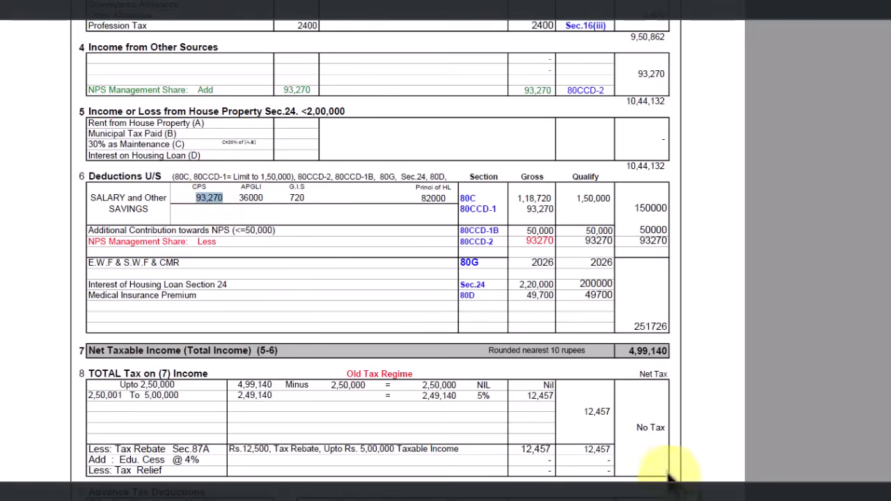
pyautogui.click(647, 490)
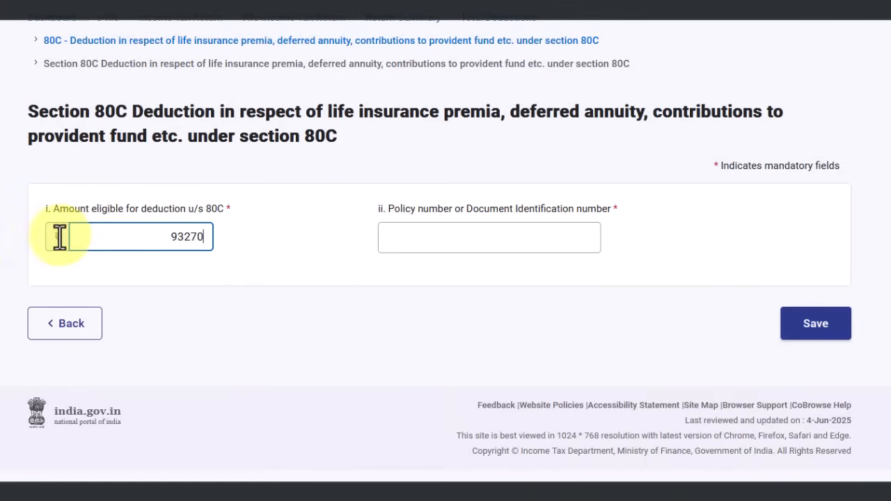
pyautogui.click(532, 234)
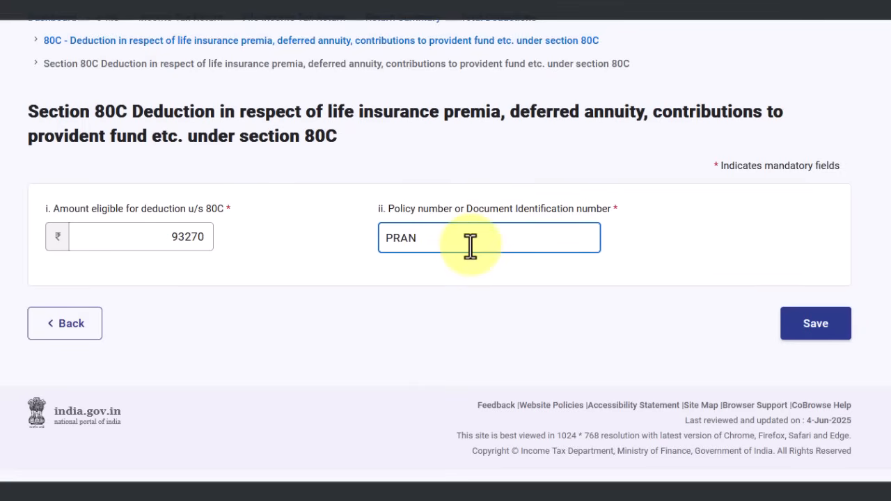
pyautogui.click(832, 327)
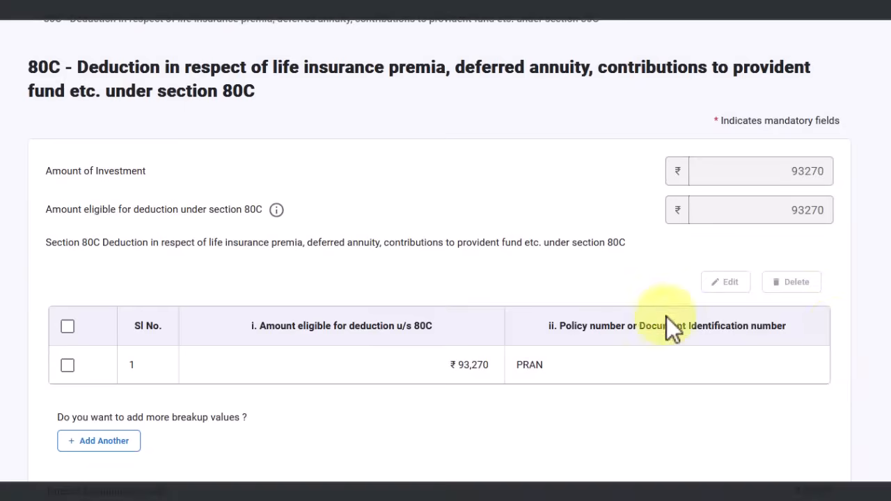
pyautogui.scroll(-2, 752, 313)
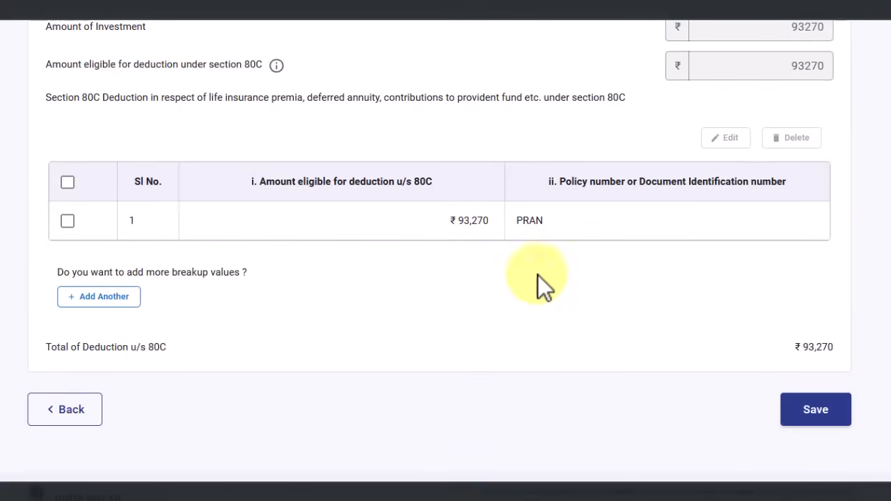
# Start another 80C entry and copy the APGLI value 36000 from the worksheet
pyautogui.click(114, 306)
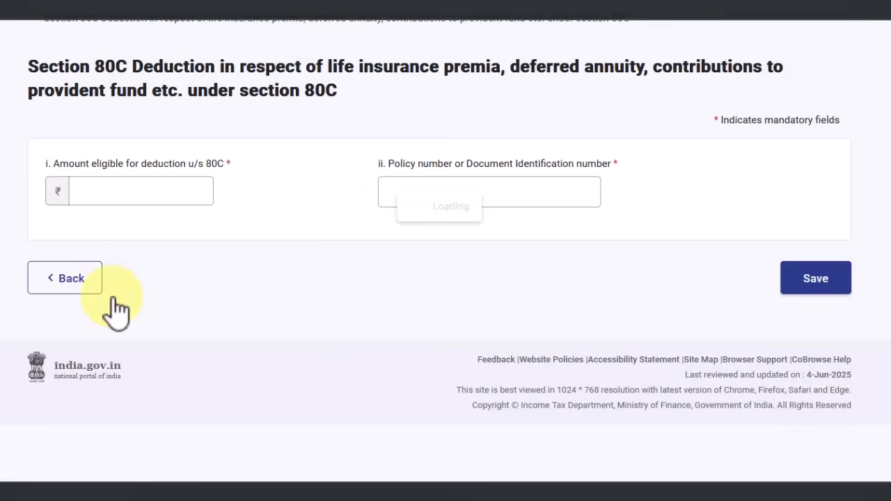
pyautogui.hotkey('alt', 'Tab')
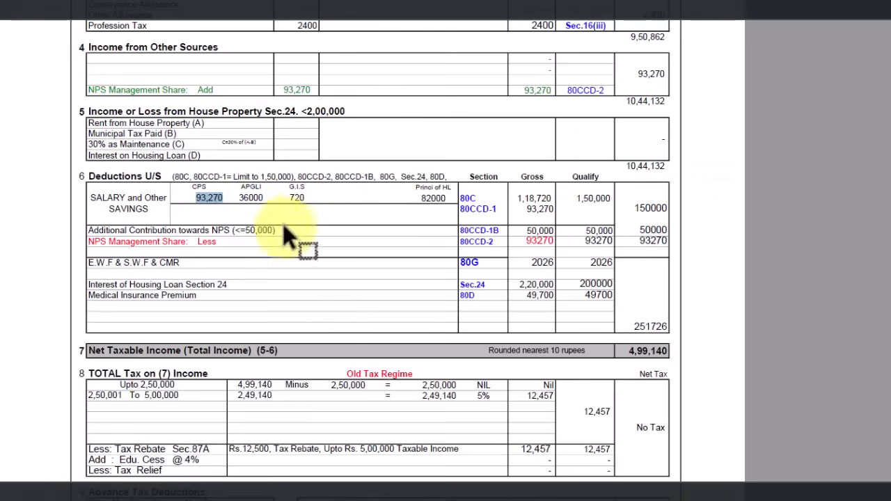
pyautogui.moveTo(266, 202); pyautogui.dragTo(243, 201)
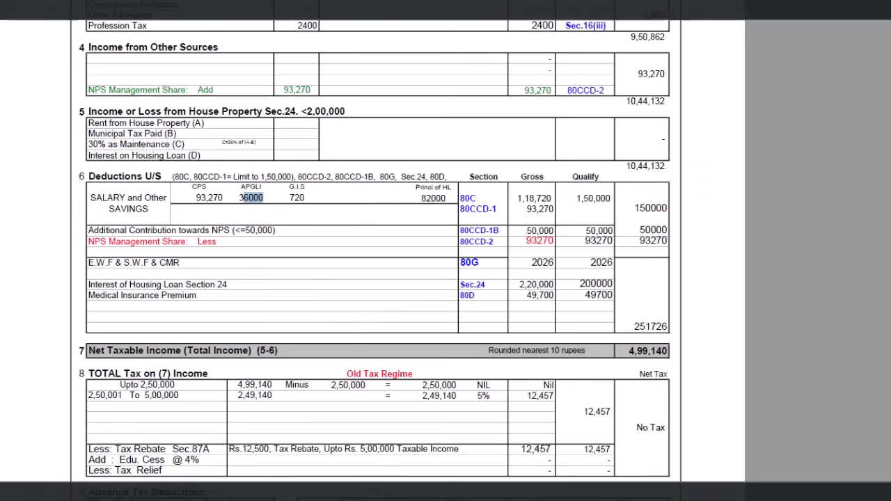
pyautogui.hotkey('alt', 'Tab')
# Save a 36,000 entry with policy APGLI NO, bringing the 80C total to ₹1,29,270
pyautogui.click(181, 193)
pyautogui.write('36000')
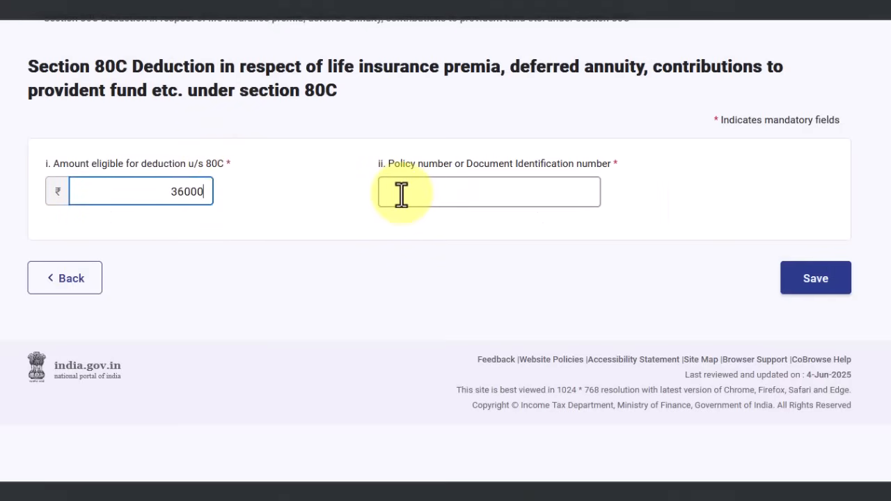
pyautogui.click(543, 189)
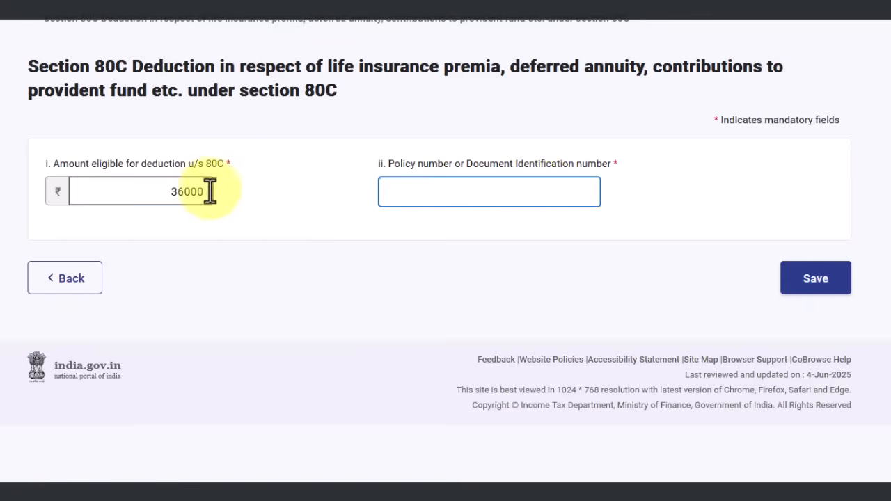
pyautogui.write('APGLI NO')
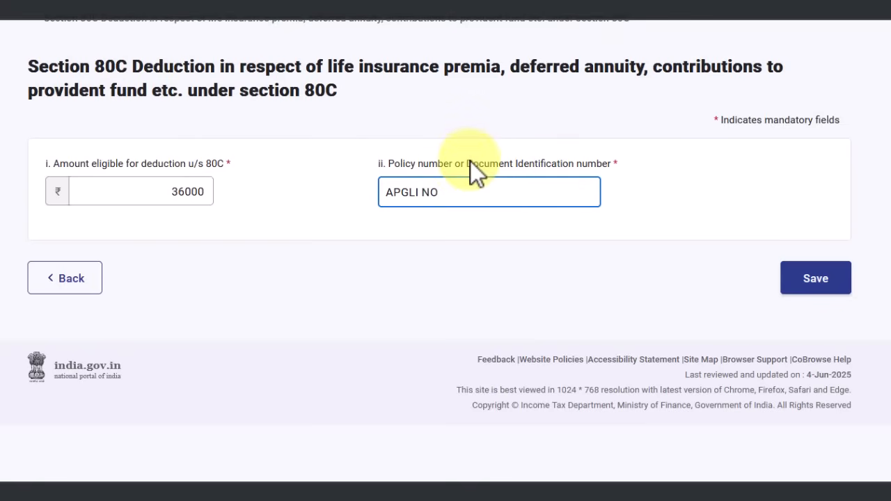
pyautogui.moveTo(470, 161); pyautogui.dragTo(622, 168)
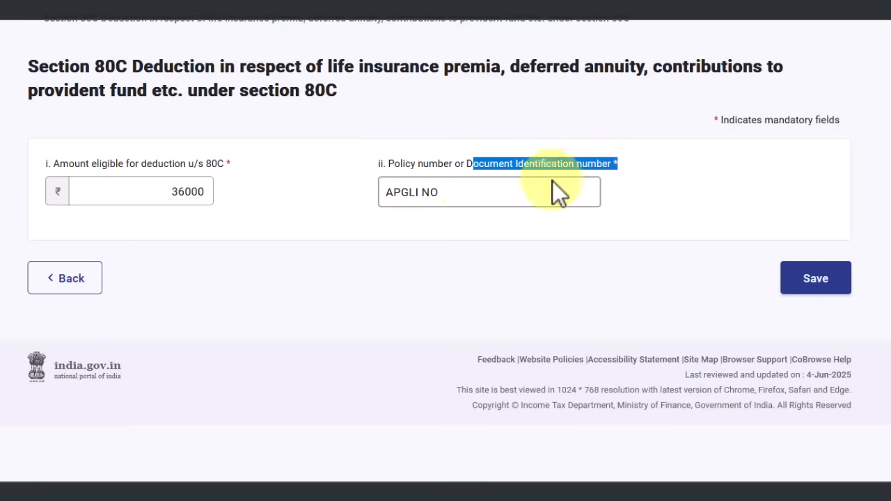
pyautogui.click(483, 195)
pyautogui.moveTo(481, 195); pyautogui.dragTo(378, 193)
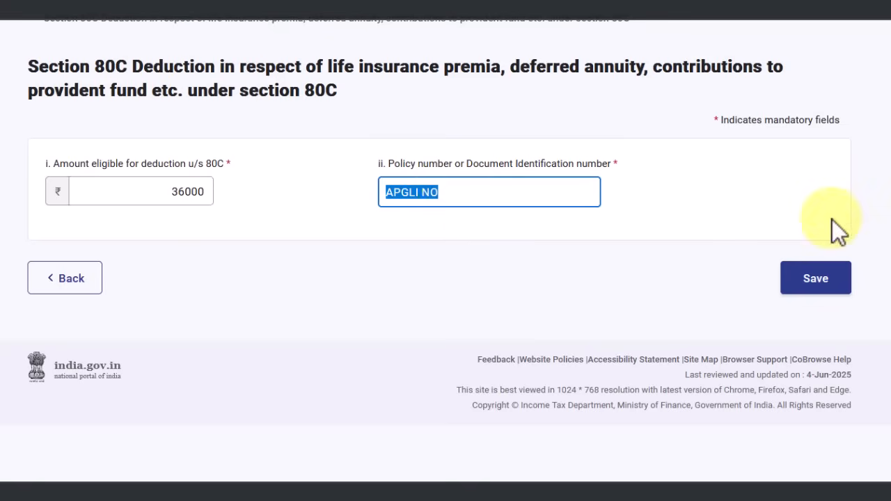
pyautogui.click(826, 286)
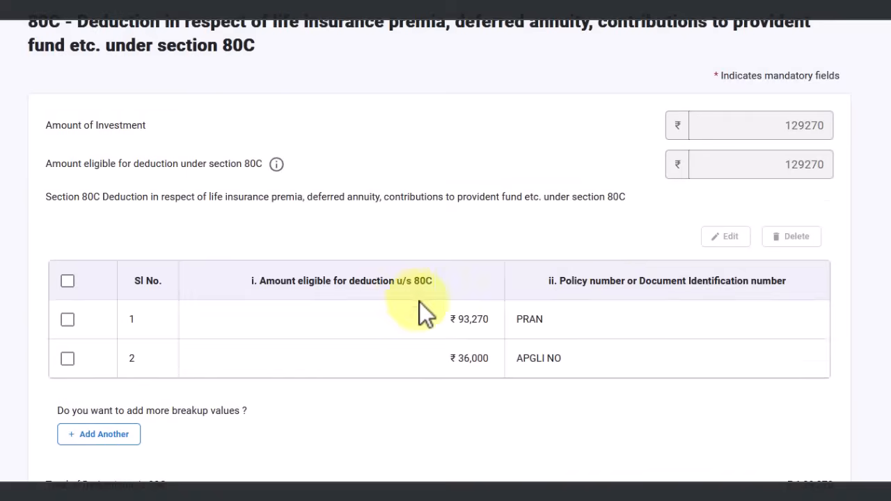
pyautogui.scroll(-1, 445, 296)
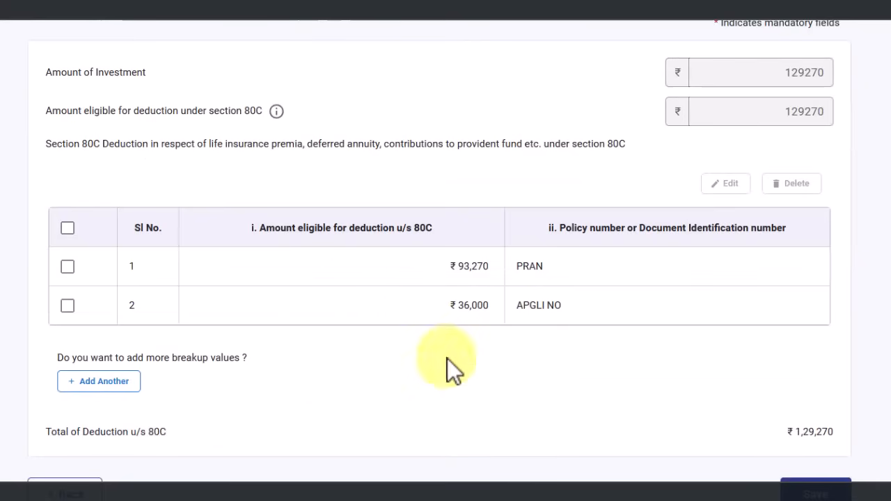
pyautogui.click(136, 382)
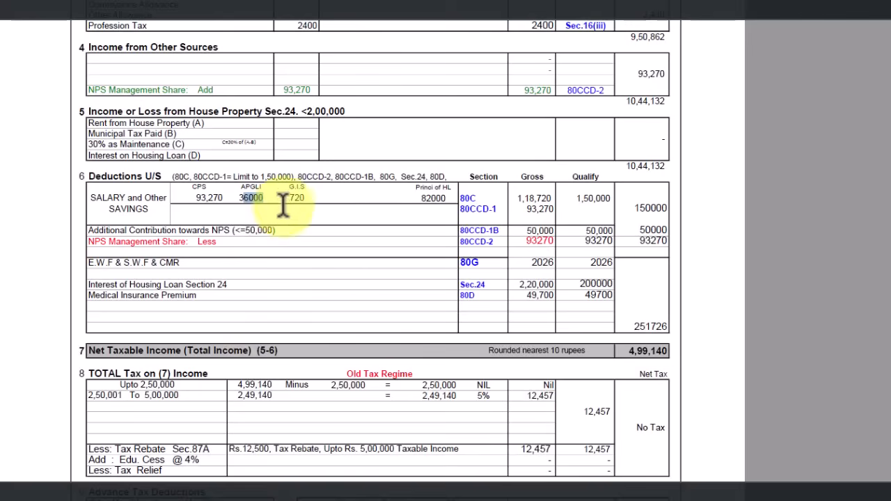
# Save an 80C entry of 720 described as 'GIS SALARY DEDUCTION'
pyautogui.click(297, 198)
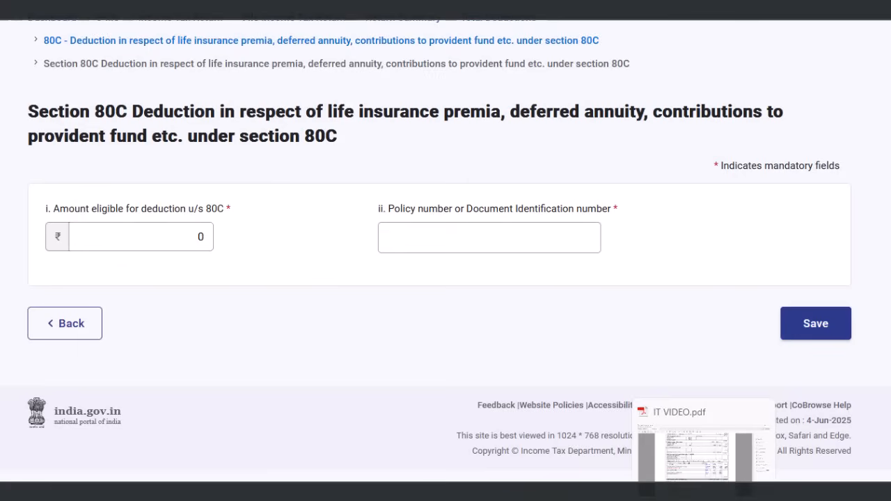
pyautogui.doubleClick(155, 241)
pyautogui.write('720')
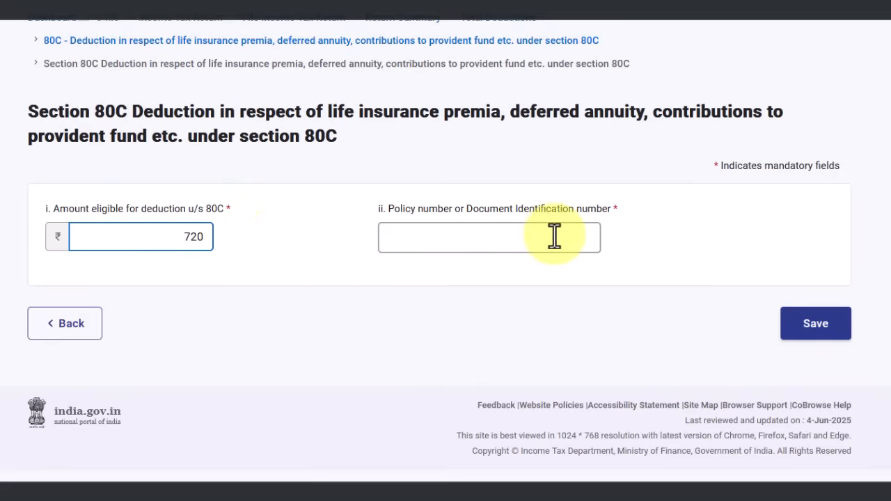
pyautogui.click(554, 237)
pyautogui.write('GIS SALARY DEDUCTION')
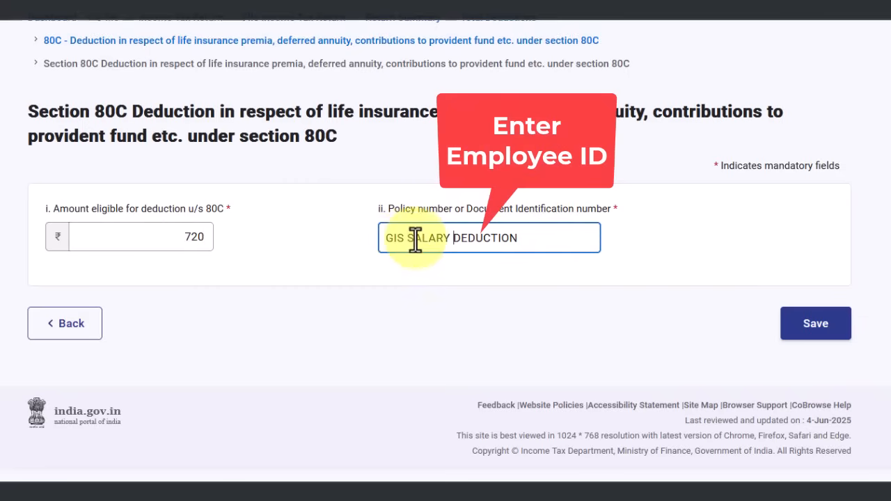
pyautogui.moveTo(384, 238); pyautogui.dragTo(533, 244)
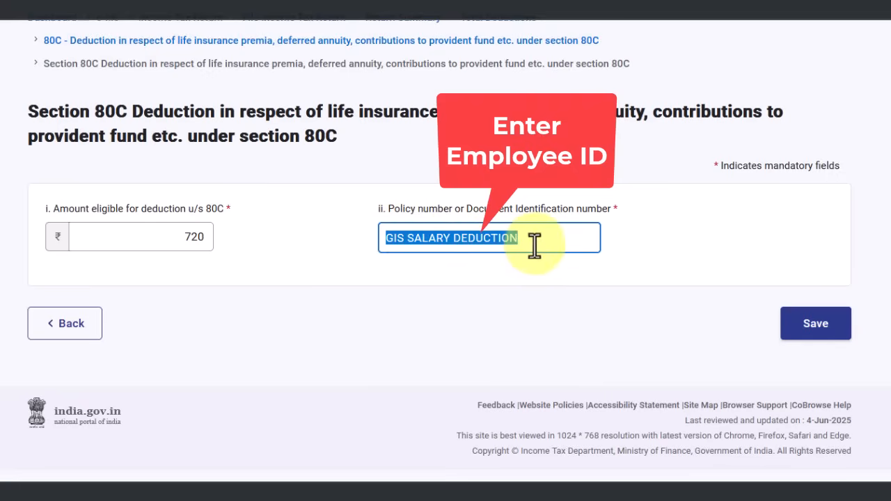
pyautogui.click(529, 239)
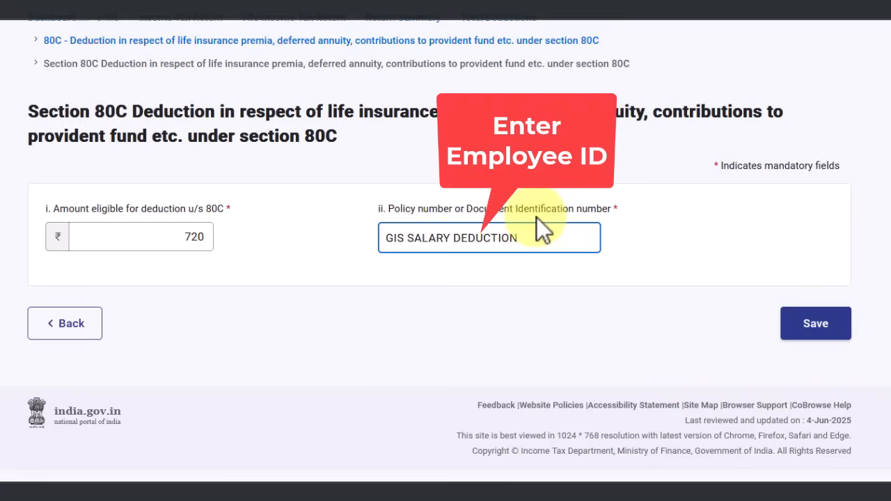
pyautogui.click(837, 326)
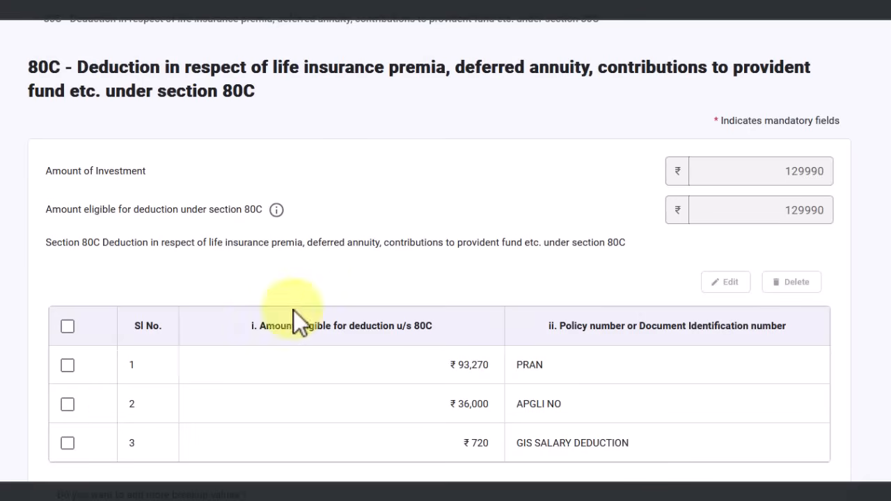
# Save an 80C entry of 82000 with policy 'HOUSING LOAN NO'
pyautogui.scroll(-5, 328, 274)
pyautogui.click(119, 332)
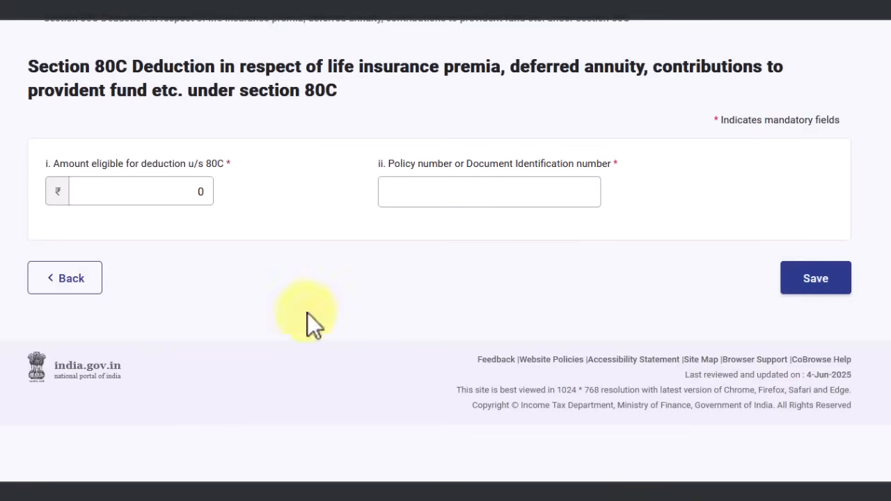
pyautogui.click(189, 192)
pyautogui.write('82000')
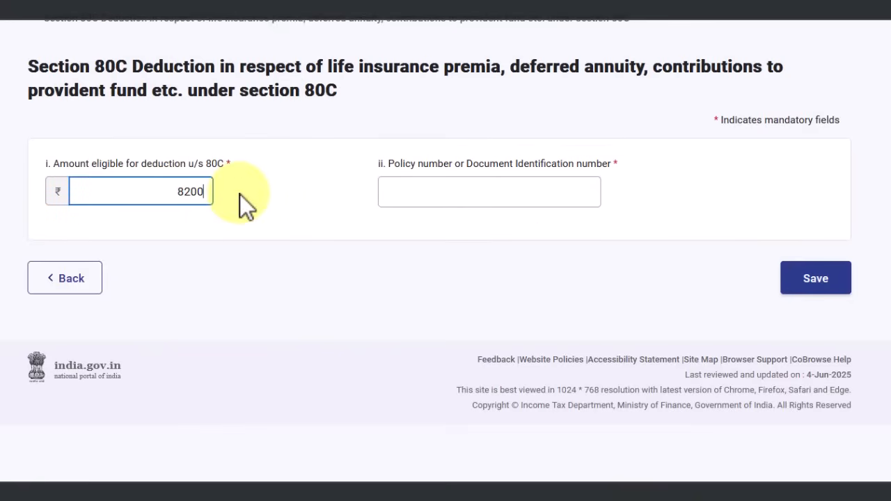
pyautogui.click(412, 192)
pyautogui.write('HOUSING LOAN NO')
pyautogui.moveTo(510, 192); pyautogui.dragTo(366, 193)
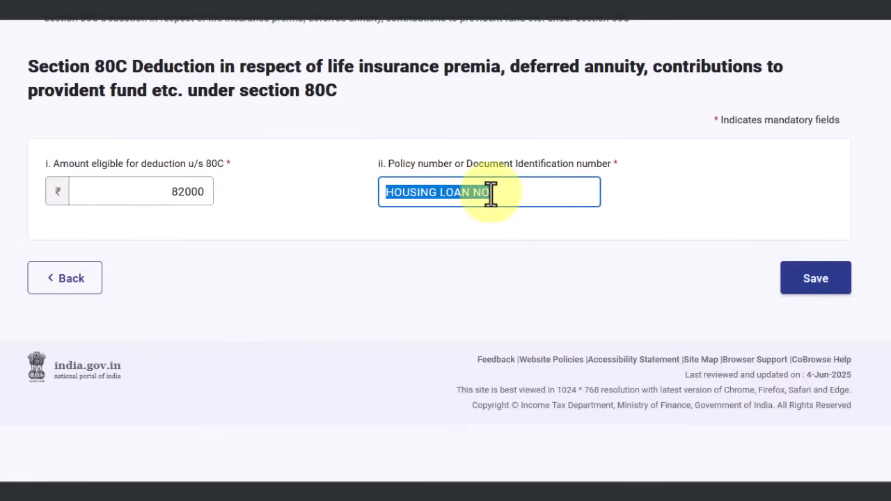
pyautogui.click(811, 282)
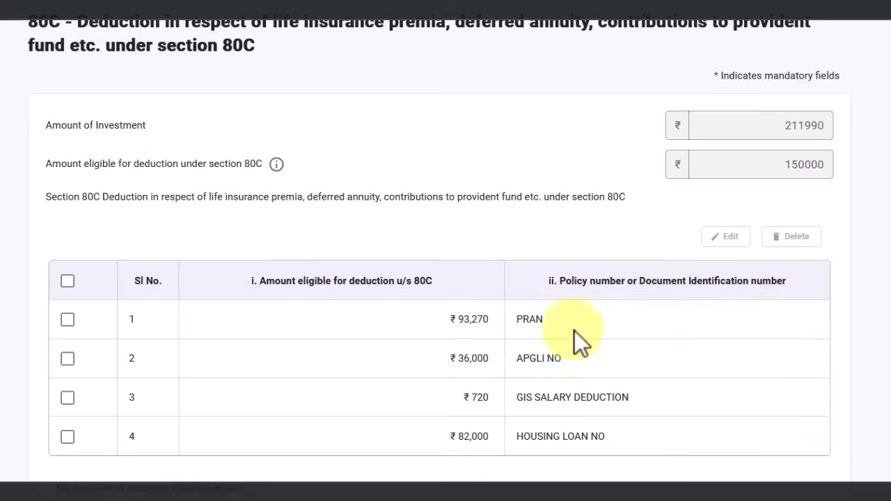
# Highlight the 80CCD-1 and 80CCD-1B rows on the IT VIDEO.pdf computation sheet
pyautogui.moveTo(703, 491)
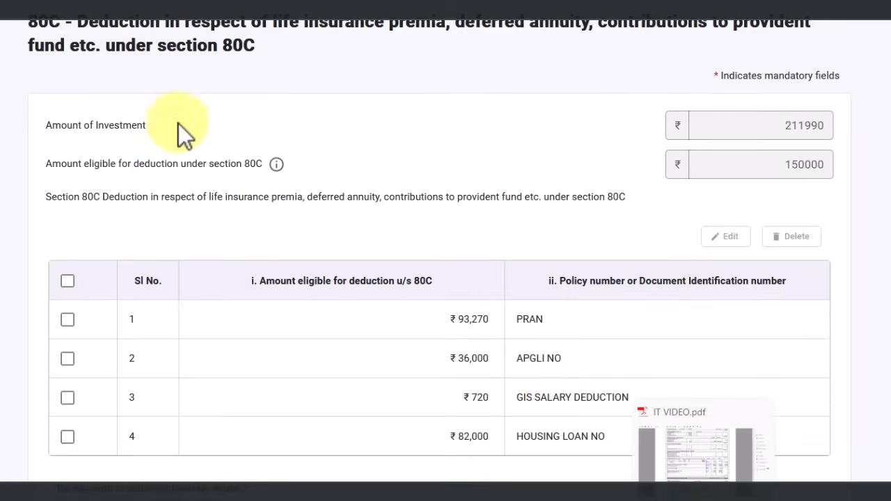
pyautogui.hotkey('alt', 'Tab')
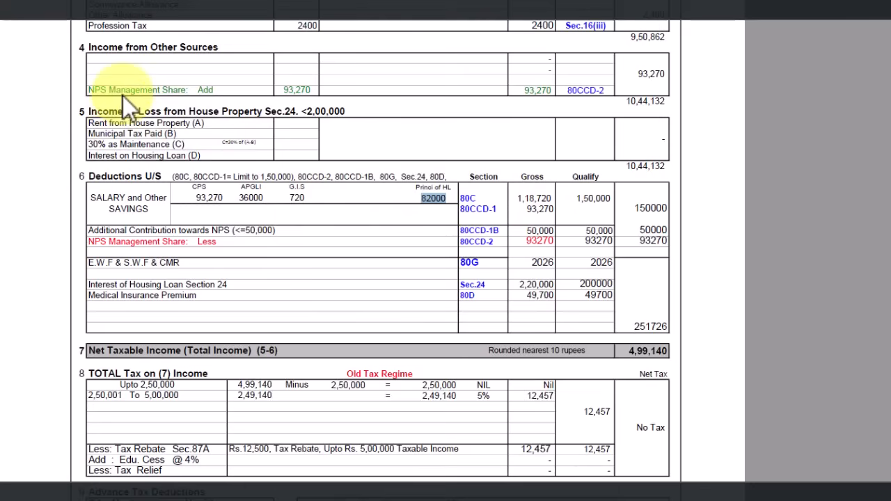
pyautogui.moveTo(499, 208); pyautogui.dragTo(455, 203)
pyautogui.moveTo(502, 231); pyautogui.dragTo(460, 295)
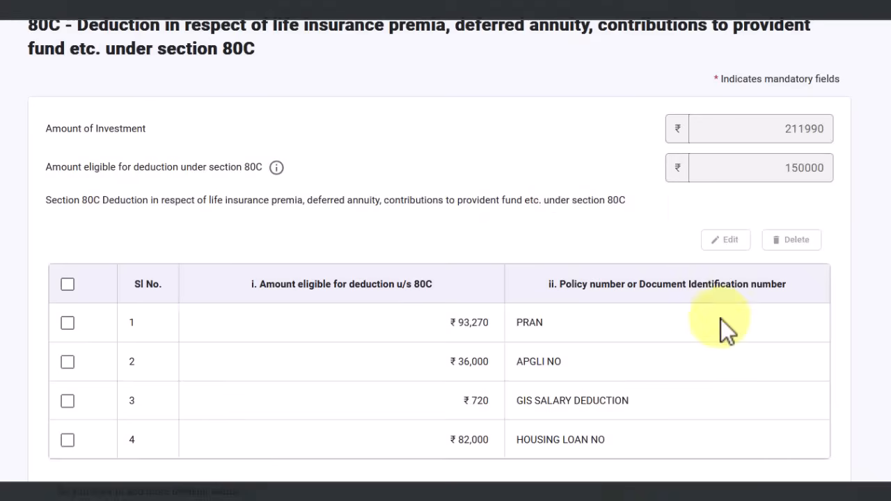
pyautogui.scroll(-3, 736, 305)
# Save the 80C section, showing ₹2,11,990 invested and ₹1,50,000 eligible
pyautogui.click(793, 417)
pyautogui.scroll(3, 576, 332)
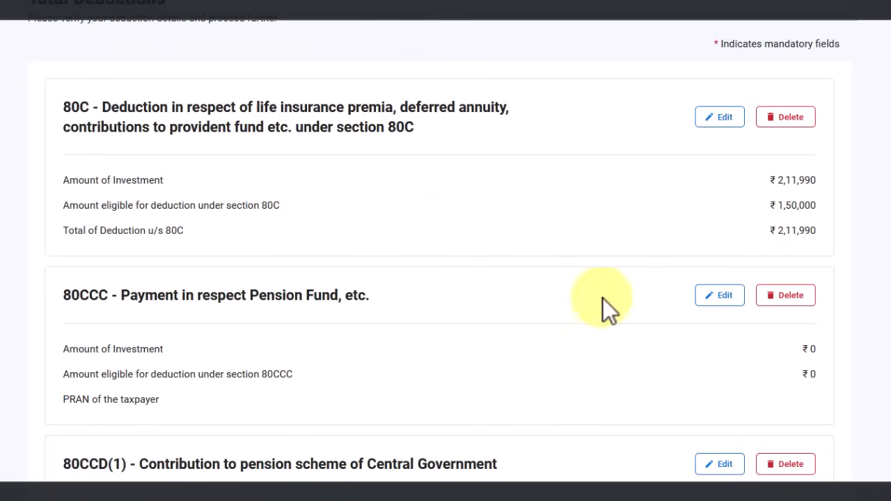
pyautogui.scroll(2, 281, 200)
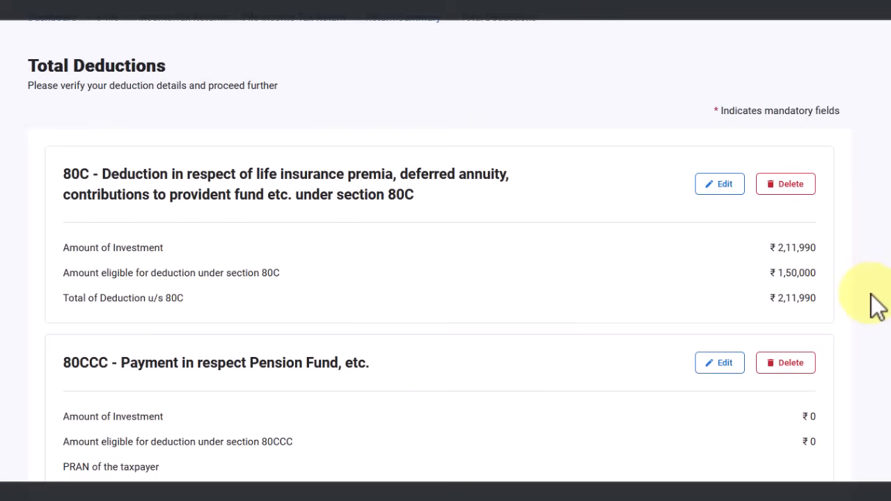
pyautogui.moveTo(823, 275); pyautogui.dragTo(780, 275)
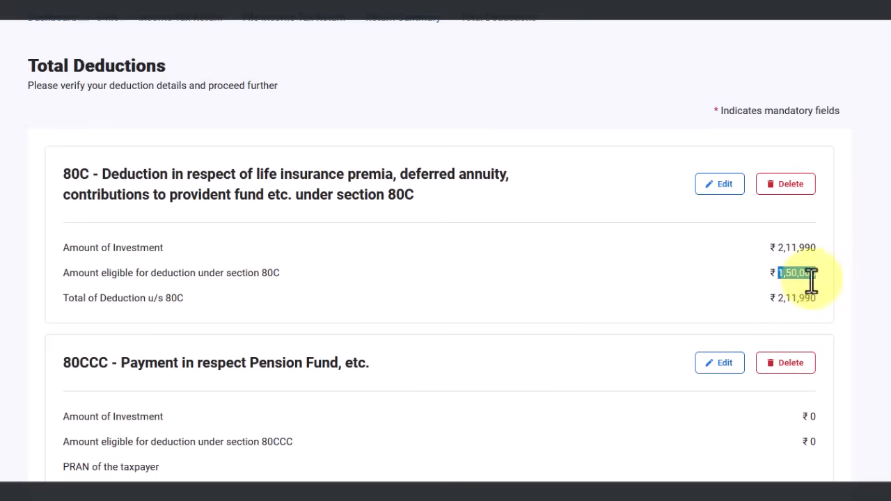
# Check the 93,270 gross 80CCD-1 amount on the computation sheet, then return to deductions
pyautogui.scroll(-3, 676, 288)
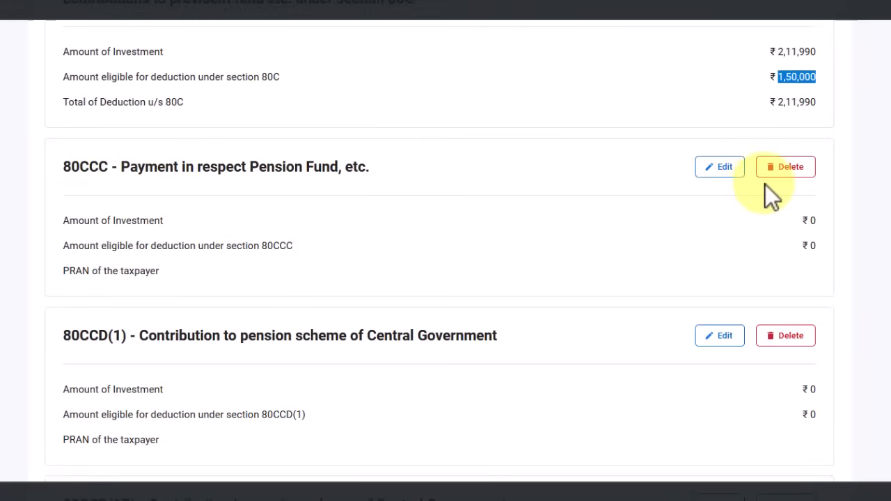
pyautogui.scroll(-2, 324, 217)
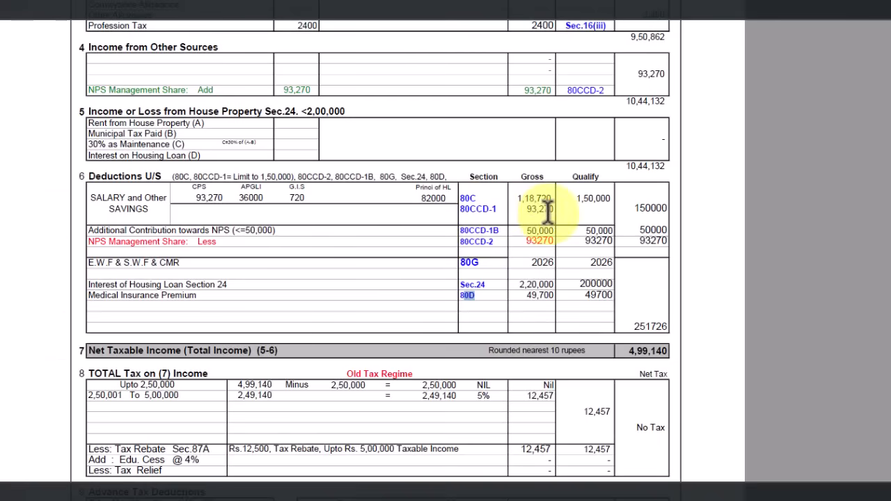
pyautogui.moveTo(554, 208); pyautogui.dragTo(526, 208)
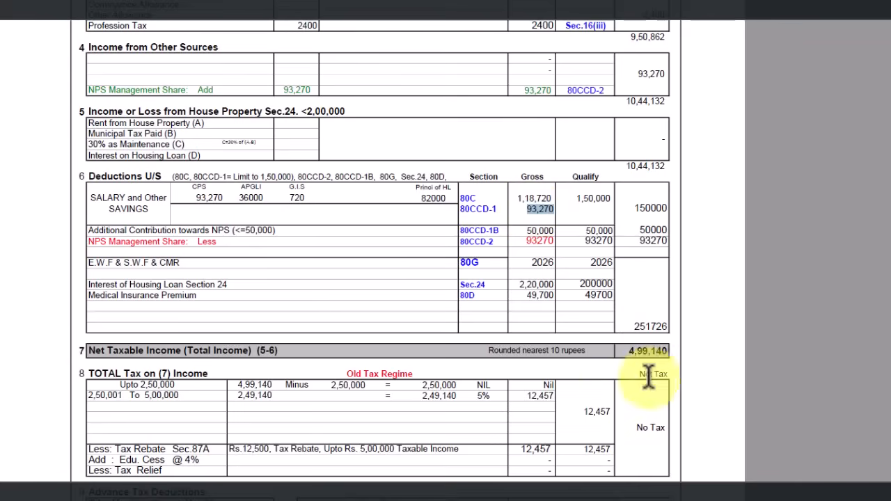
pyautogui.click(690, 499)
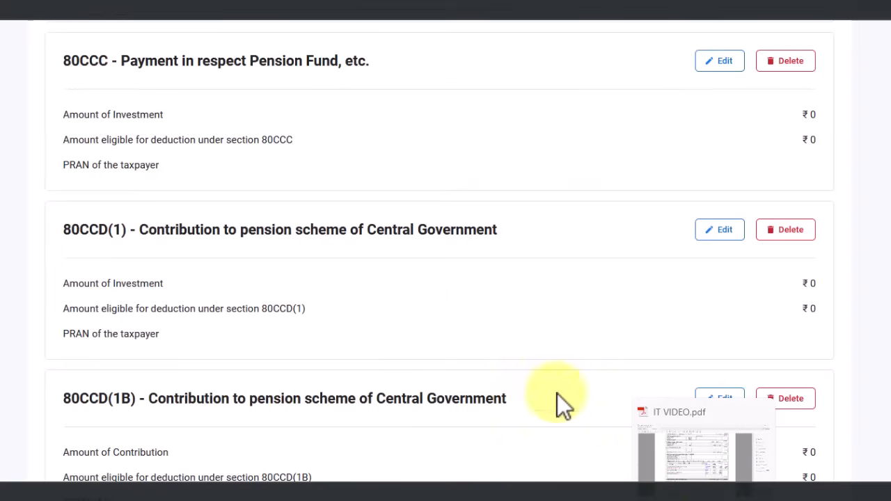
# Enter a 93270 investment and the taxpayer's PRAN in the 80CCD(1) section
pyautogui.click(724, 234)
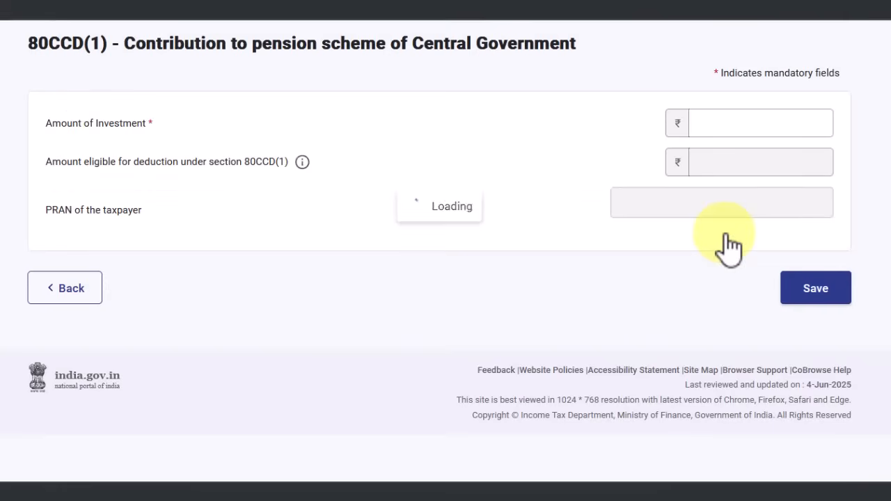
pyautogui.doubleClick(800, 129)
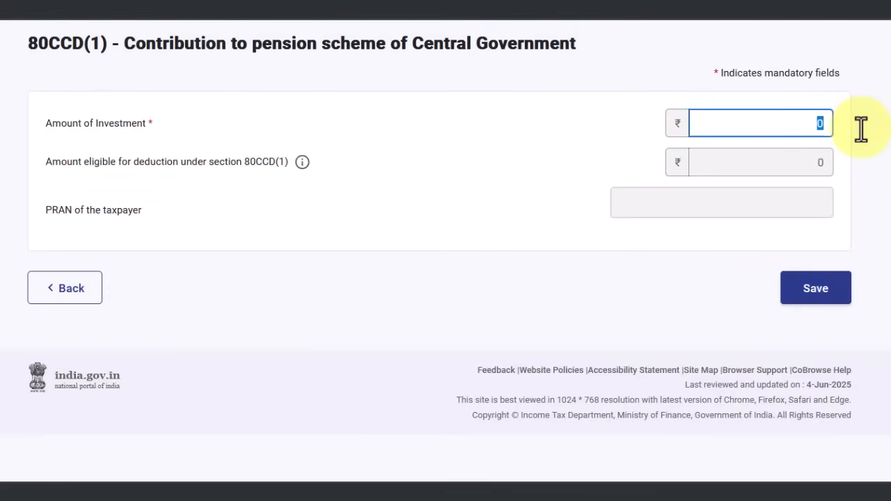
pyautogui.write('9327')
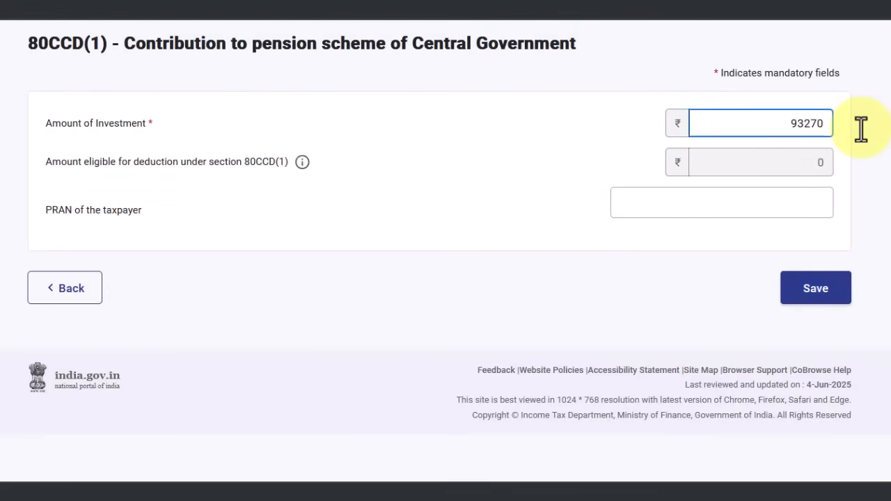
pyautogui.press('Tab')
pyautogui.press('Tab')
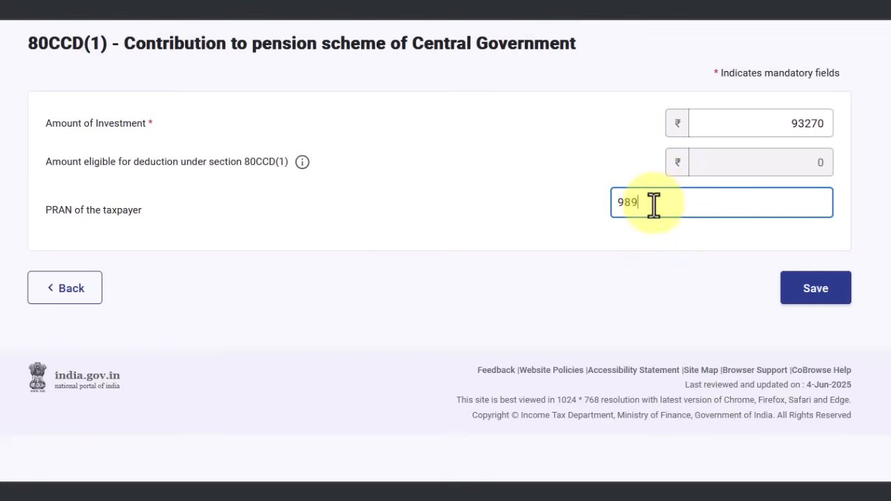
pyautogui.press('Tab')
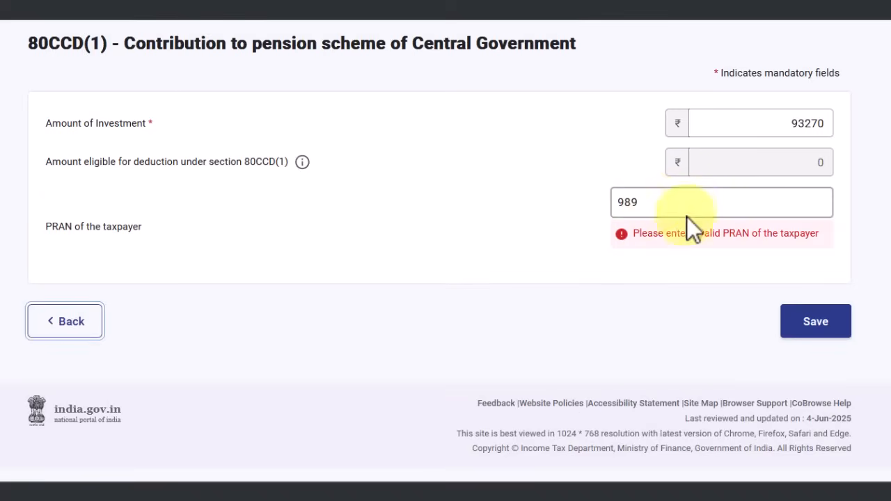
pyautogui.click(646, 203)
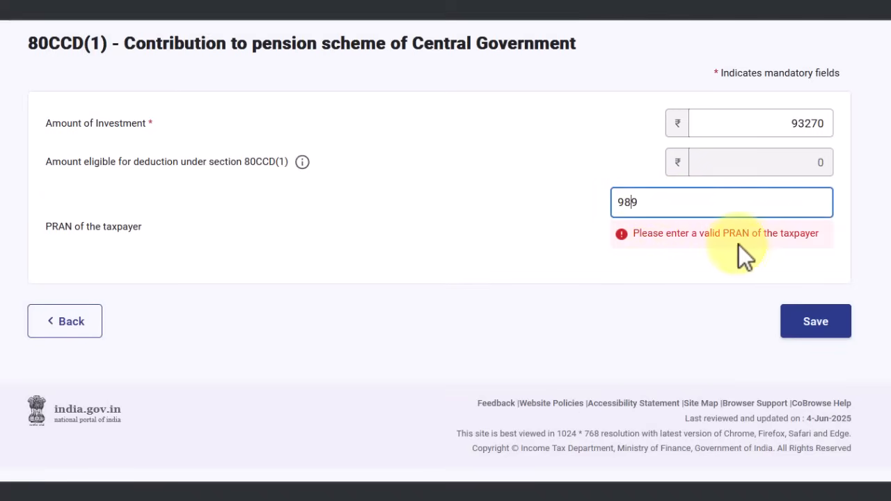
pyautogui.moveTo(654, 200); pyautogui.dragTo(614, 200)
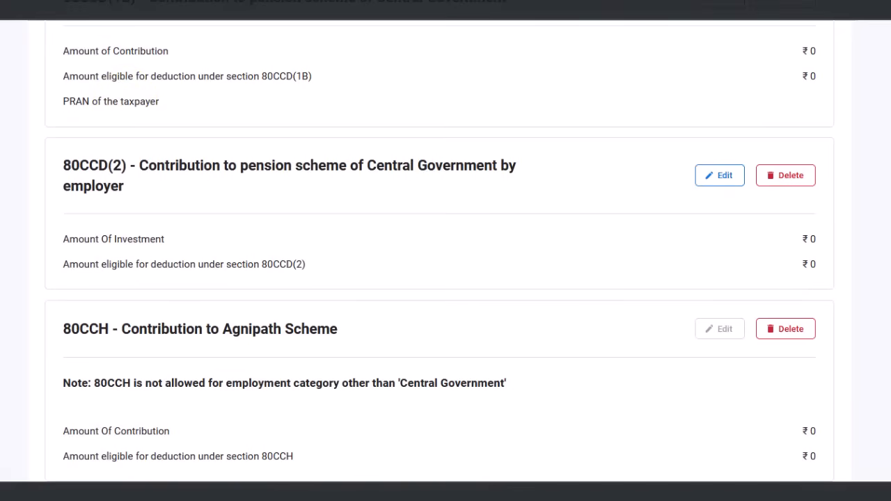
# Enter the 50,000 contribution from the sheet into the 80CCD(1B) section
pyautogui.scroll(2, 110, 19)
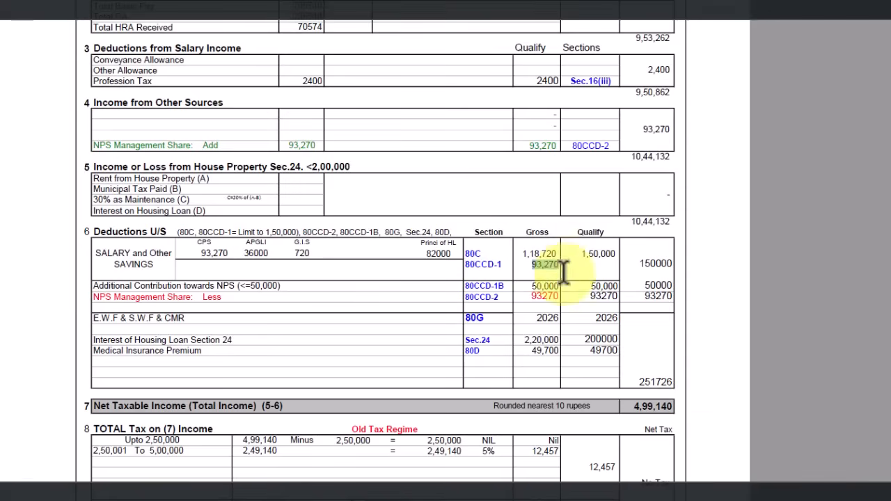
pyautogui.moveTo(528, 284); pyautogui.dragTo(564, 284)
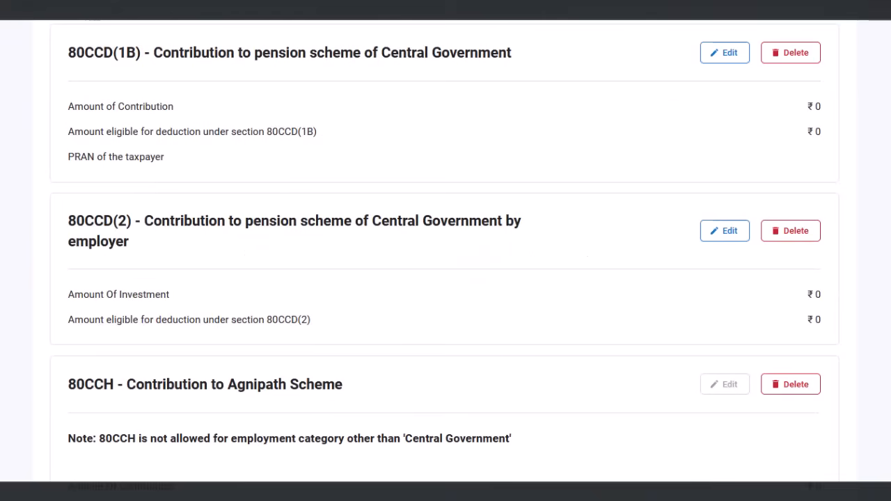
pyautogui.click(724, 53)
pyautogui.click(791, 179)
pyautogui.click(790, 180)
pyautogui.write('500')
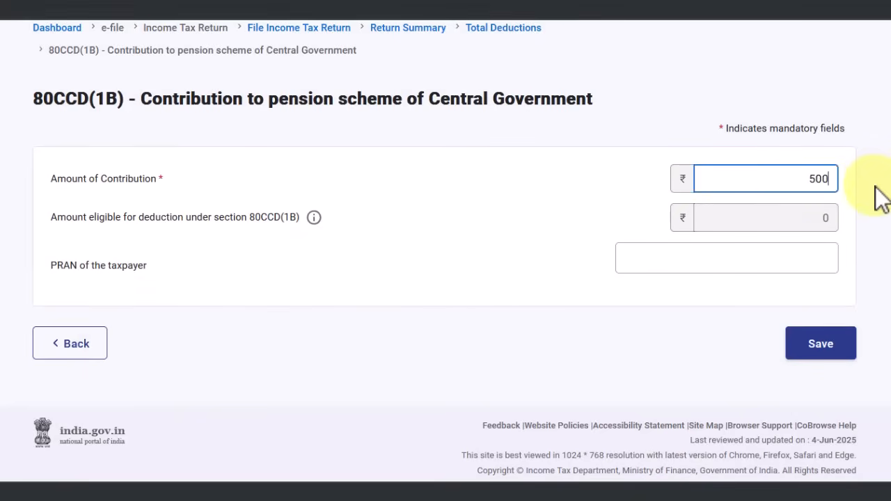
pyautogui.press('Tab')
pyautogui.press('Tab')
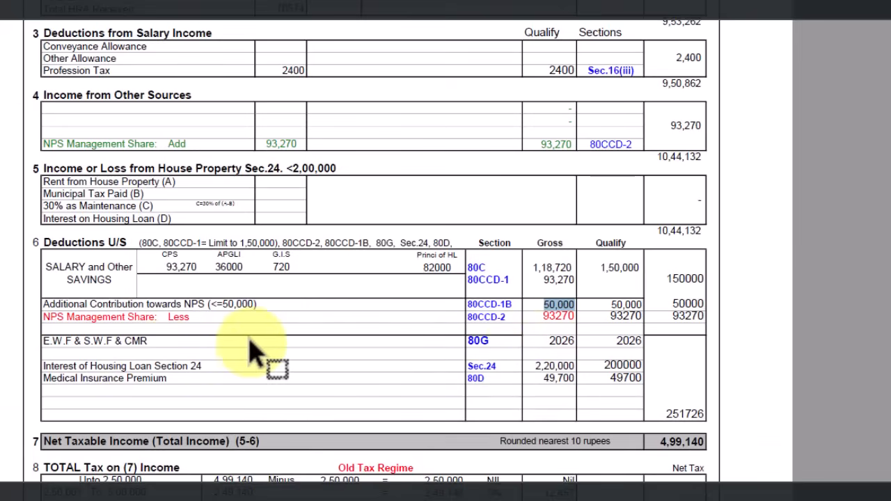
# Verify the 93,270 NPS management share falls under 80CCD-2 on the calculation sheet
pyautogui.scroll(5, 247, 376)
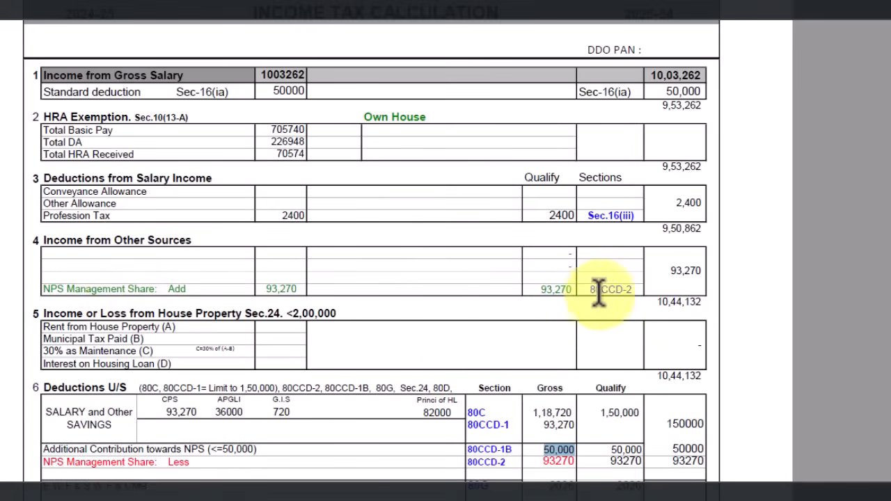
pyautogui.doubleClick(547, 289)
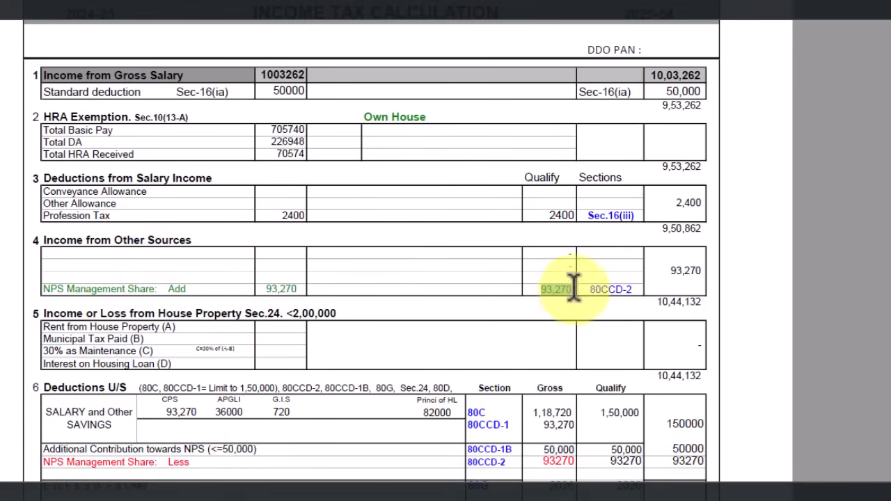
pyautogui.scroll(-2, 577, 318)
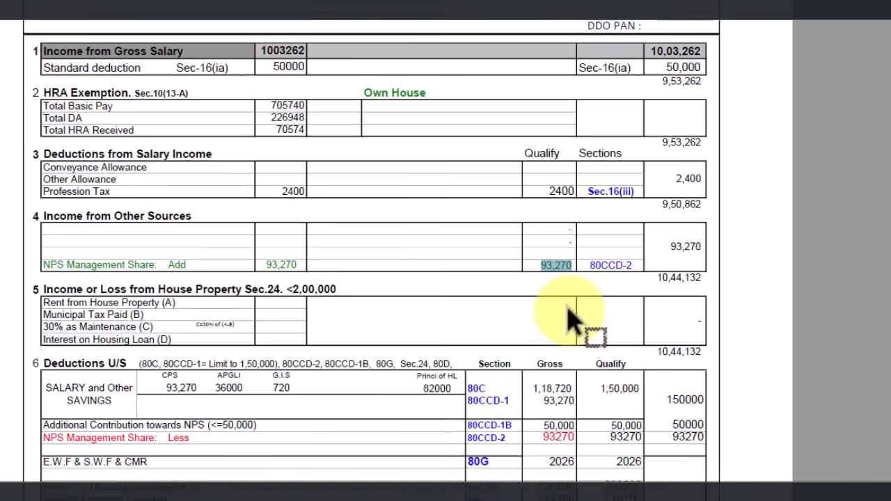
pyautogui.doubleClick(169, 415)
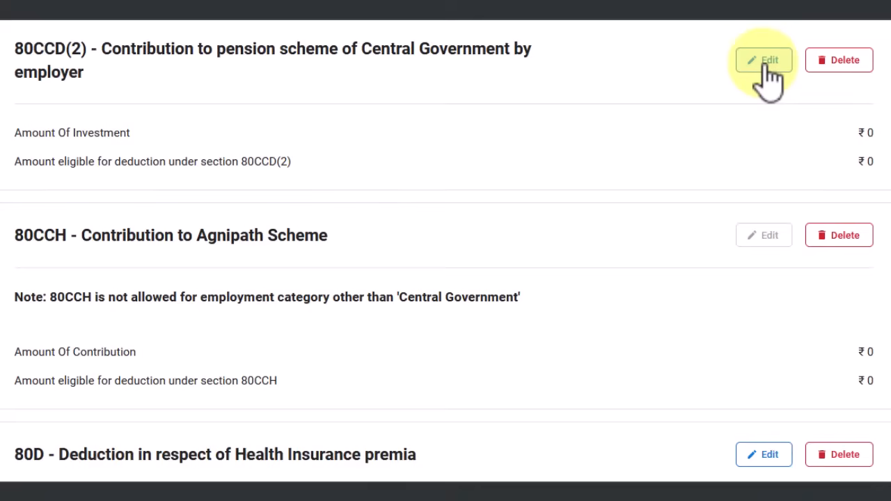
# Replace the 0 investment amount under 80CCD(2) with 93270 and save the entry
pyautogui.click(769, 70)
pyautogui.click(801, 239)
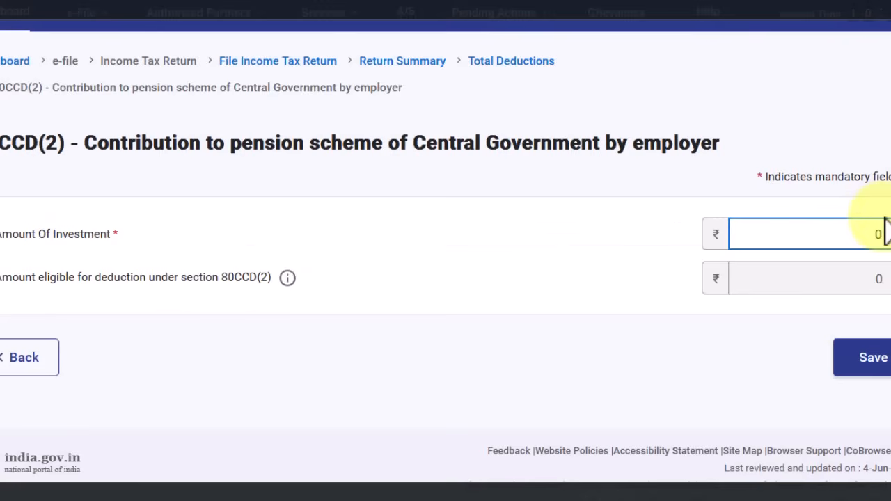
pyautogui.moveTo(879, 234); pyautogui.dragTo(863, 241)
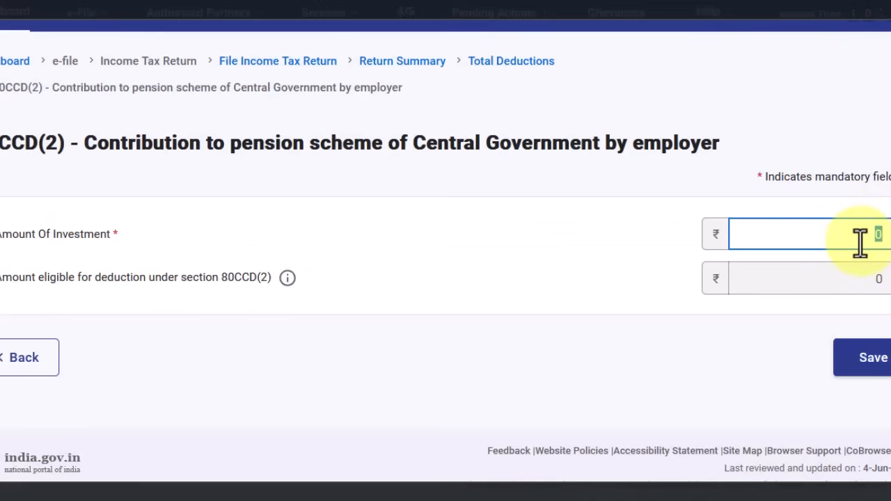
pyautogui.write('93270')
pyautogui.click(640, 278)
pyautogui.click(874, 358)
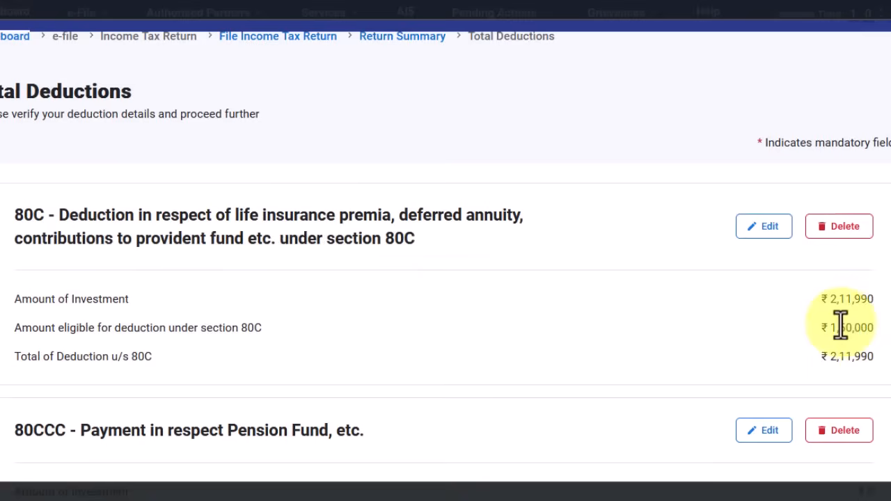
pyautogui.scroll(-12, 841, 324)
pyautogui.scroll(-10, 860, 337)
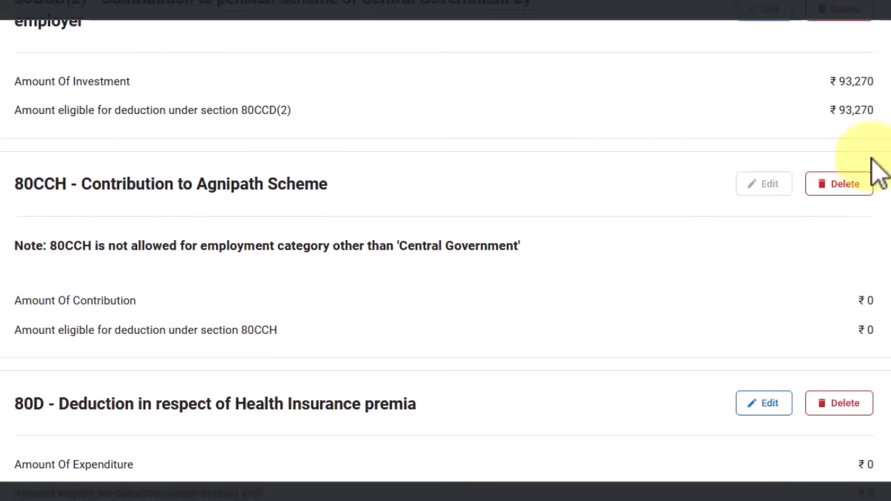
pyautogui.scroll(-3, 731, 232)
pyautogui.scroll(-1, 617, 233)
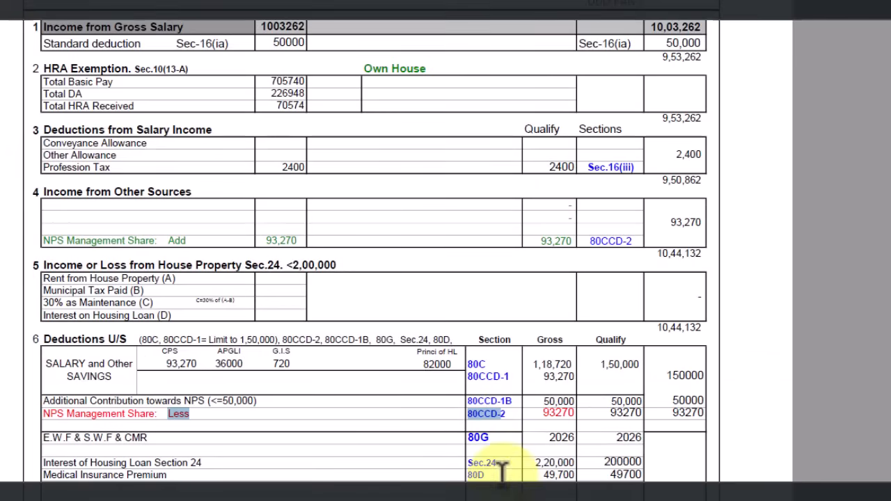
pyautogui.moveTo(488, 462); pyautogui.dragTo(480, 478)
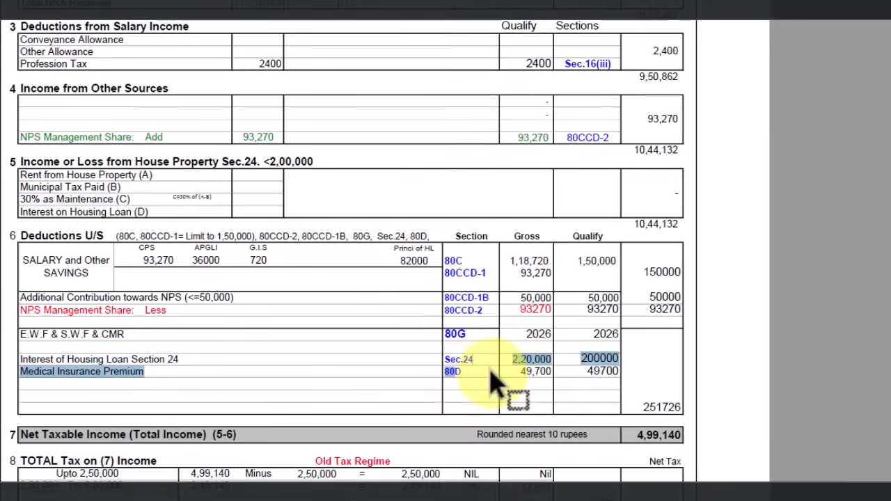
pyautogui.click(457, 374)
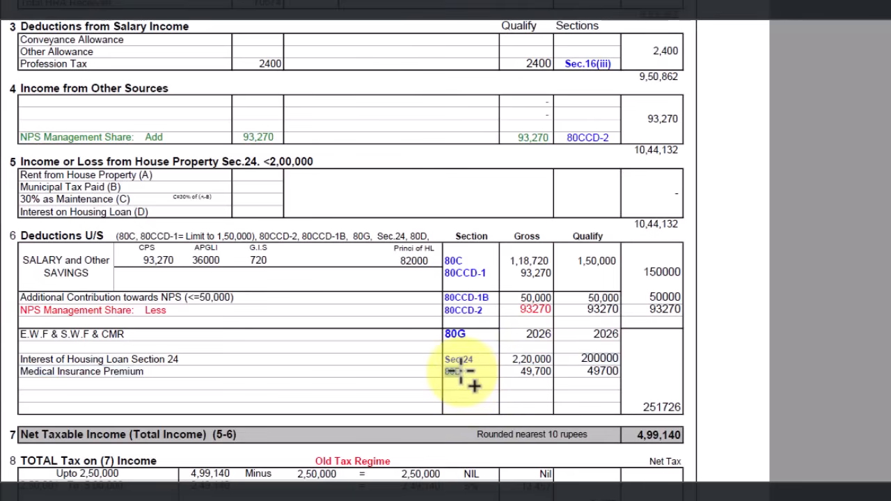
pyautogui.moveTo(470, 371); pyautogui.dragTo(561, 379)
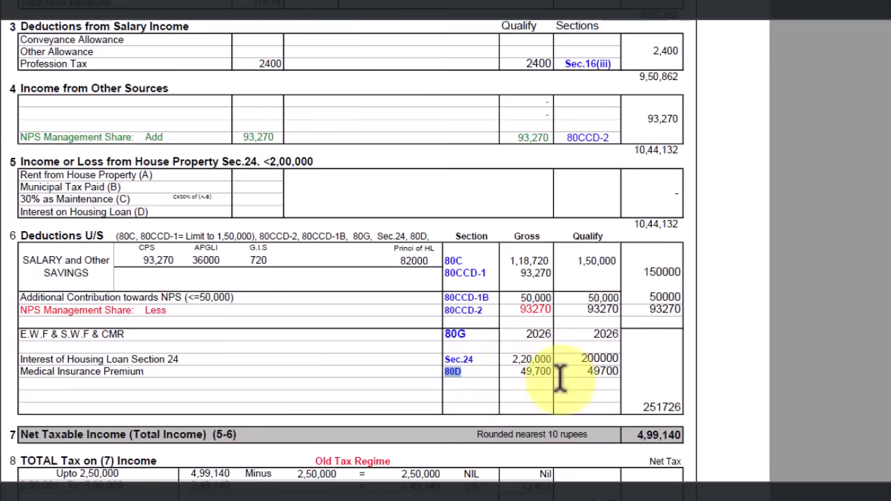
pyautogui.moveTo(623, 496)
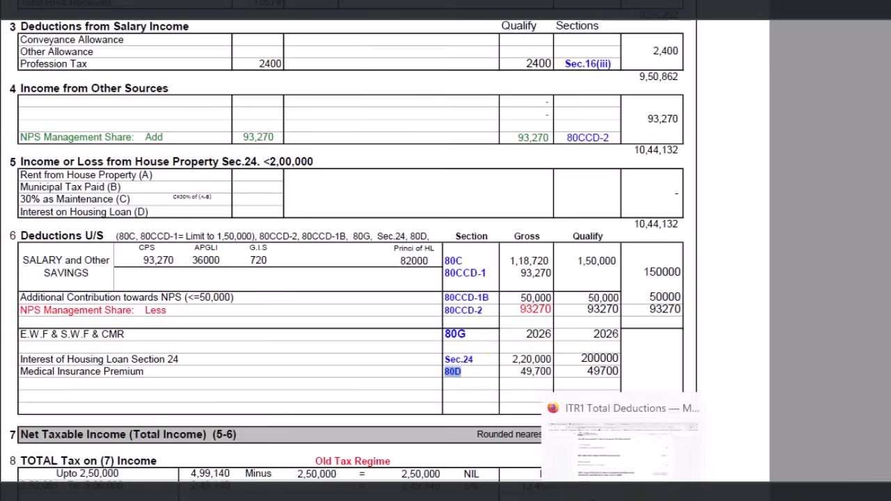
pyautogui.click(623, 446)
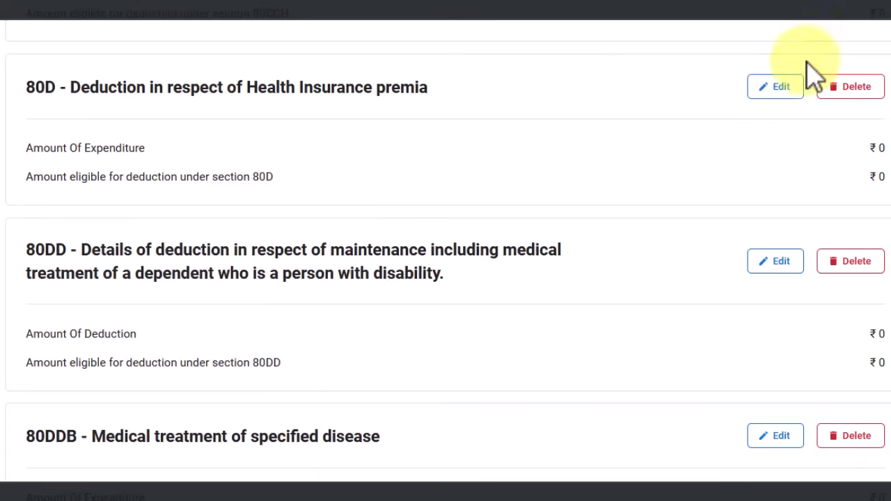
# Open the 80D deduction and leave the senior-citizen answer set to No
pyautogui.click(775, 91)
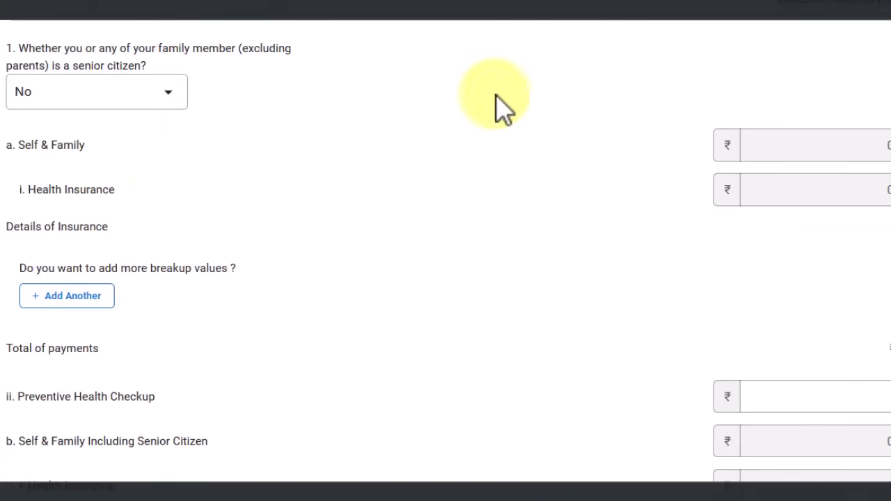
pyautogui.scroll(-1, 291, 111)
pyautogui.click(115, 29)
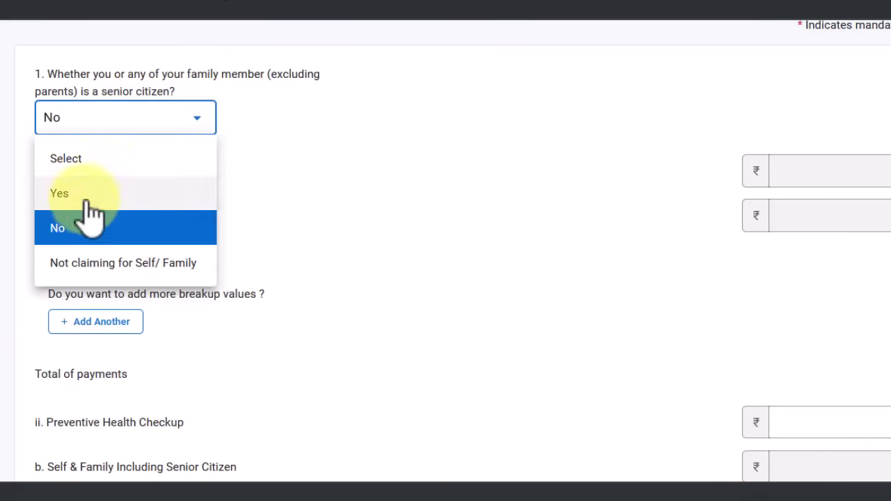
pyautogui.click(70, 233)
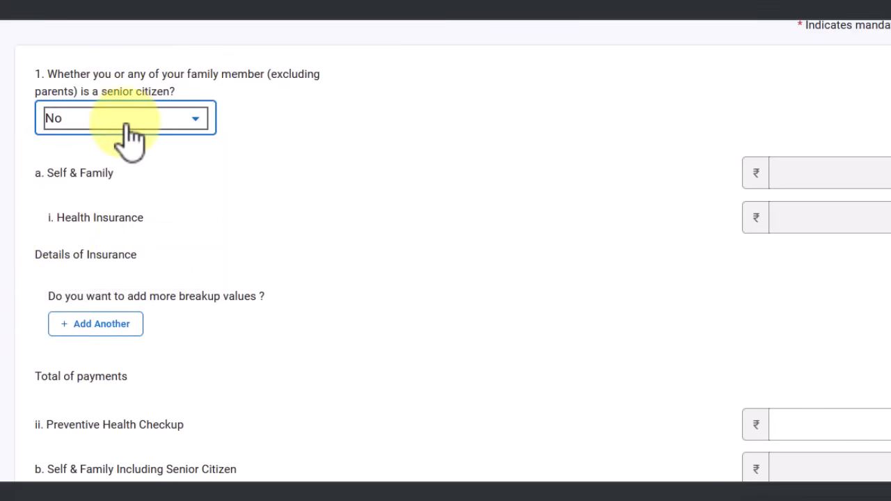
pyautogui.click(126, 125)
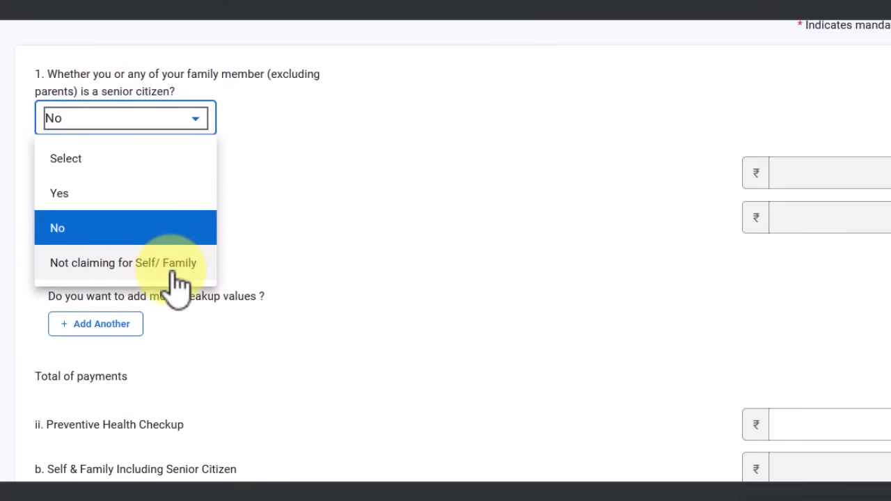
pyautogui.click(72, 234)
pyautogui.scroll(-1, 167, 292)
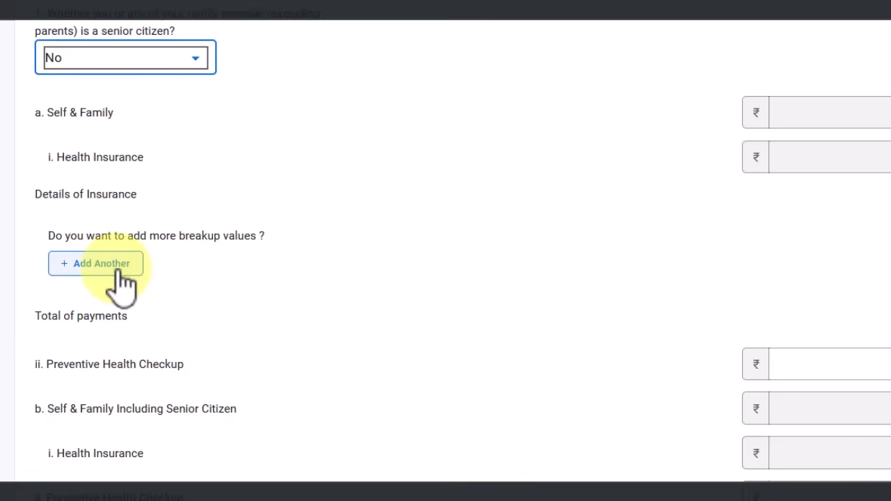
pyautogui.moveTo(185, 237); pyautogui.dragTo(259, 236)
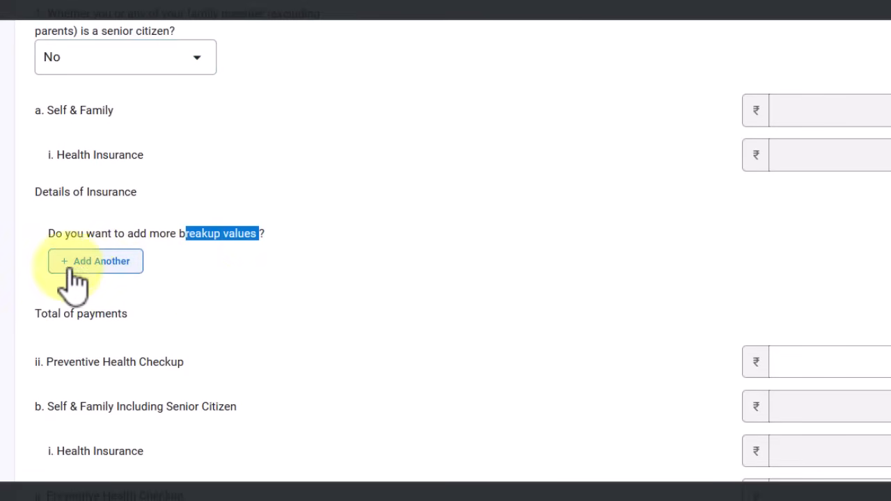
# Add a new insurance breakup entry with insurer name EHS
pyautogui.click(105, 266)
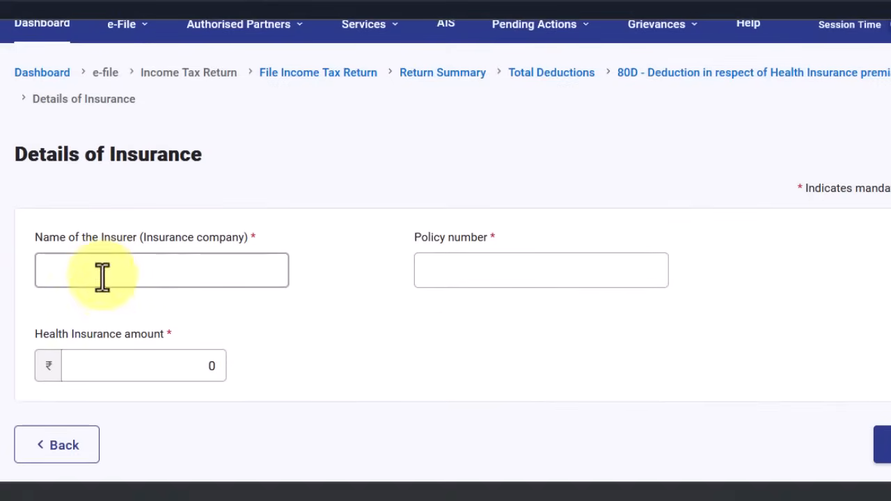
pyautogui.click(139, 272)
pyautogui.moveTo(250, 247); pyautogui.dragTo(160, 265)
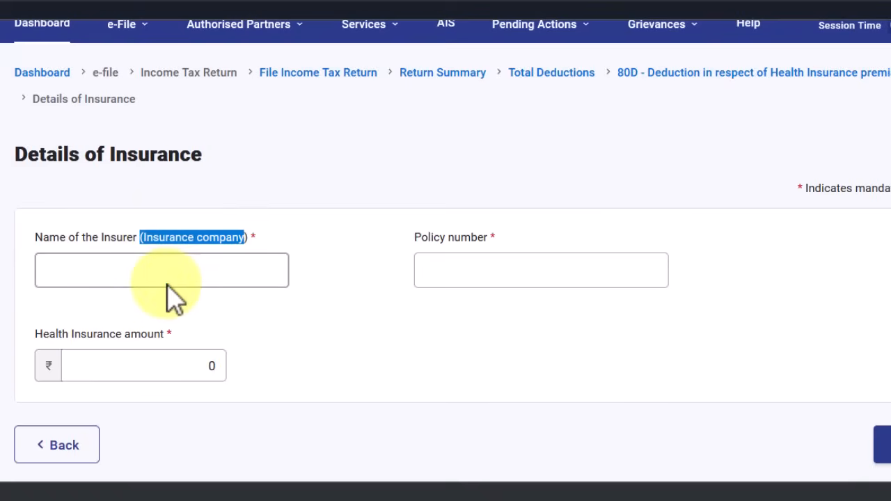
pyautogui.click(163, 279)
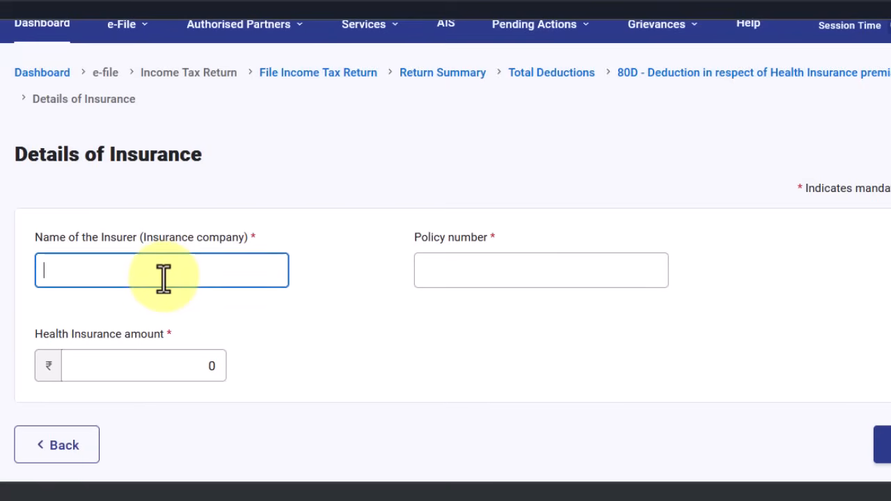
pyautogui.write('EHS')
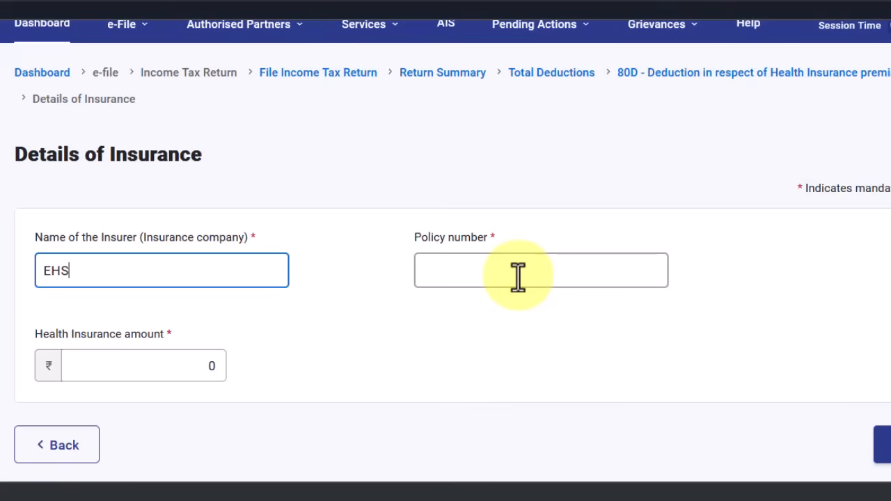
# Enter 0 as the policy number and select the existing health insurance amount
pyautogui.click(518, 277)
pyautogui.write('0')
pyautogui.click(186, 369)
pyautogui.moveTo(185, 369); pyautogui.dragTo(224, 367)
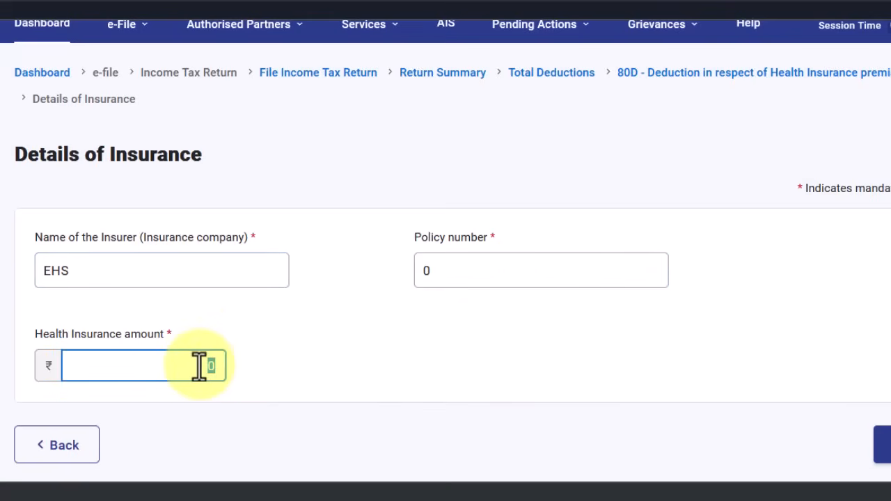
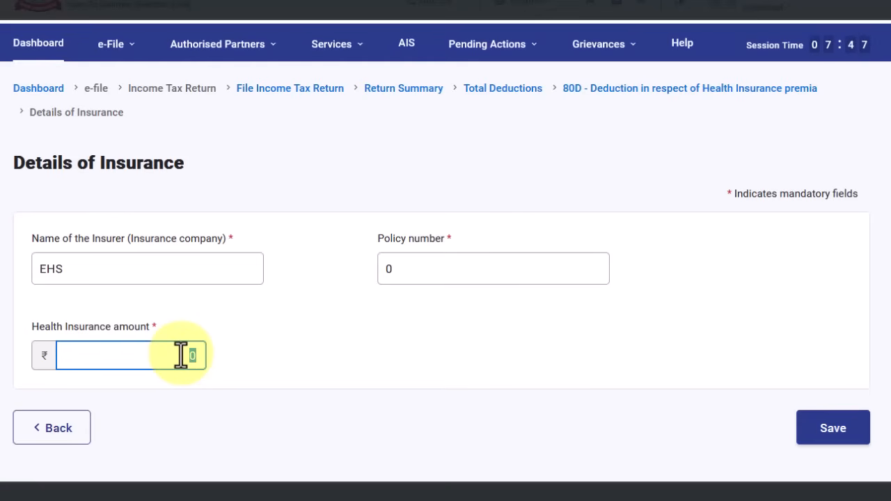
# Enter 50000 as the EHS policy's health insurance amount
pyautogui.write('50000')
# Save the ₹50,000 EHS policy and review the 25000 Self & Family allowed limit
pyautogui.click(839, 433)
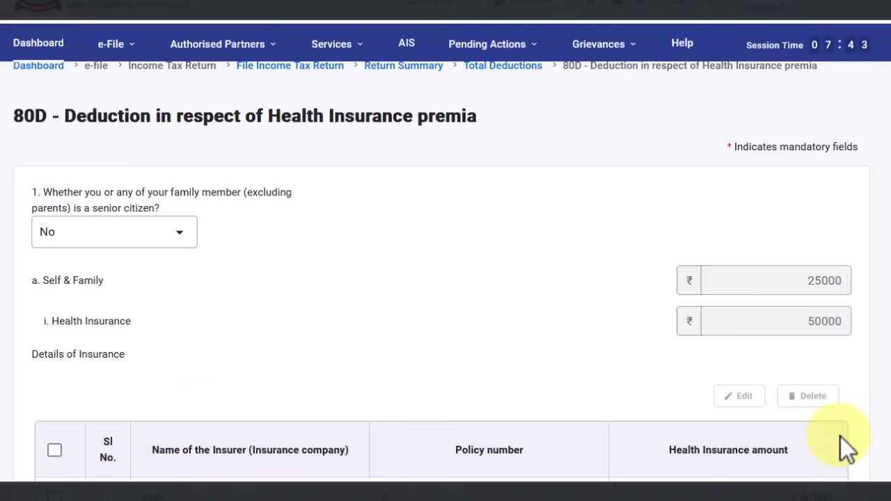
pyautogui.scroll(-5, 584, 369)
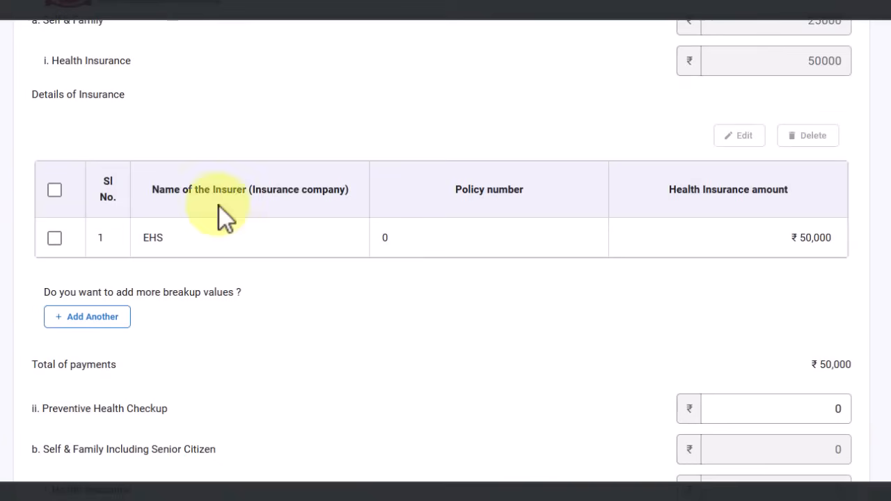
pyautogui.scroll(1, 96, 198)
pyautogui.scroll(3, 98, 188)
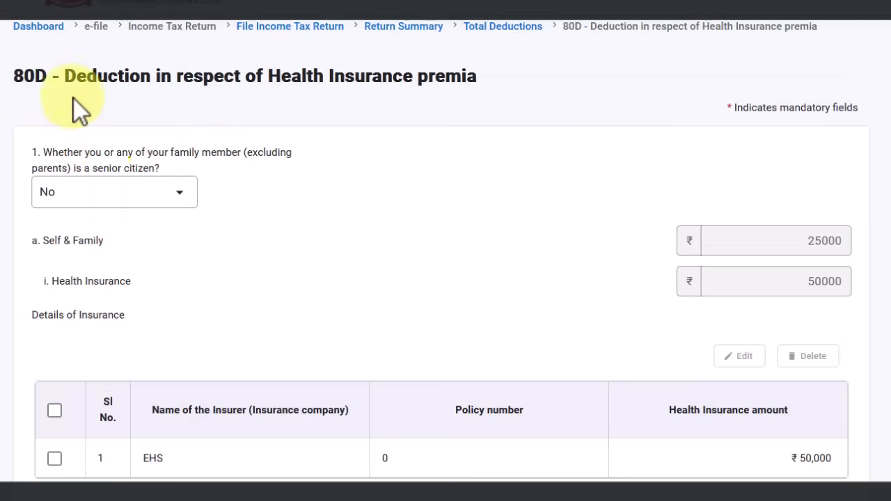
pyautogui.scroll(-2, 251, 335)
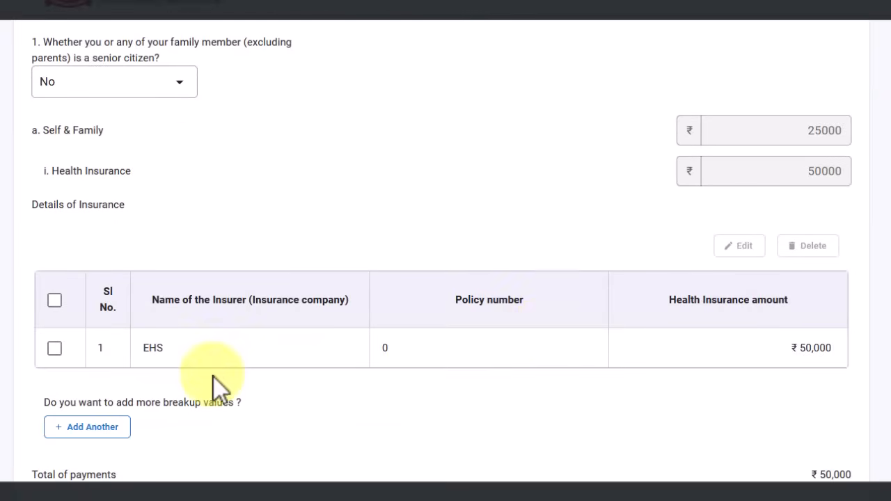
pyautogui.scroll(-1, 445, 278)
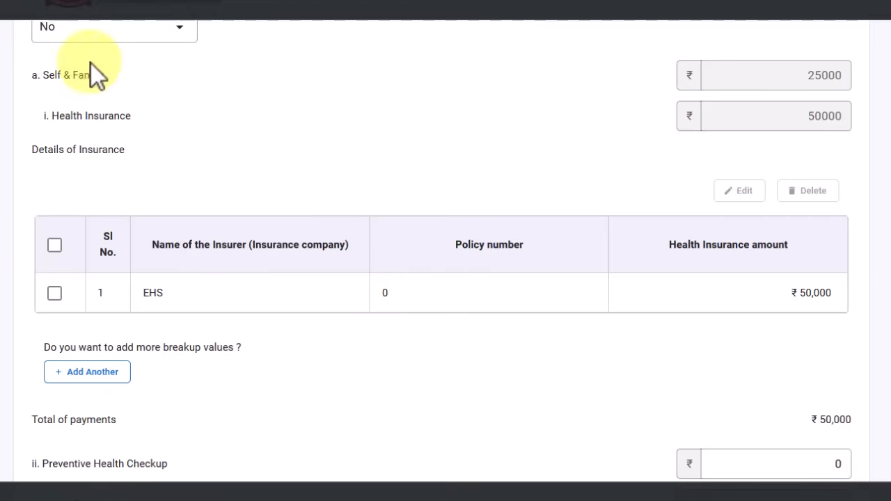
pyautogui.scroll(2, 116, 43)
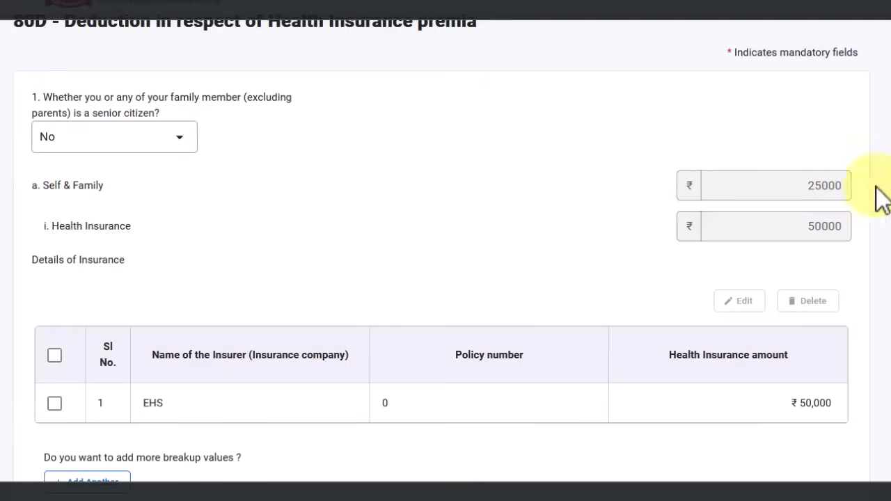
pyautogui.moveTo(813, 187); pyautogui.dragTo(849, 189)
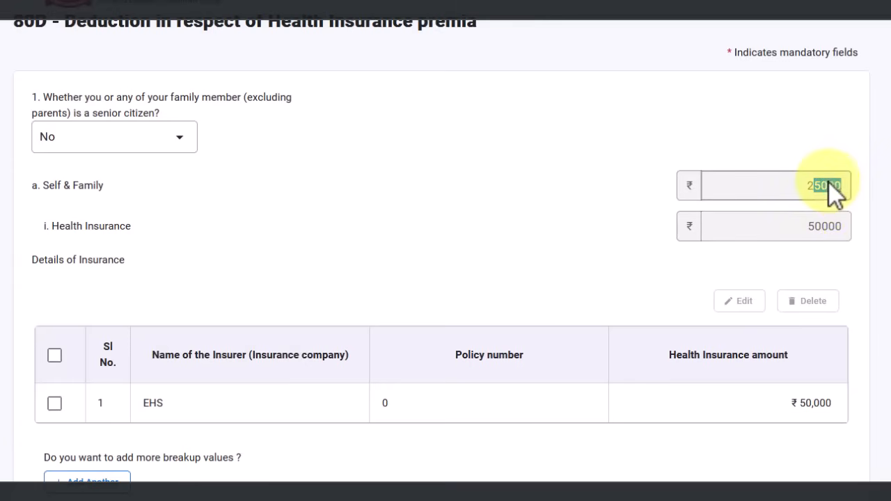
# Answer Yes to a parent being a senior citizen, then try Add Another and go back without adding
pyautogui.scroll(-3, 657, 279)
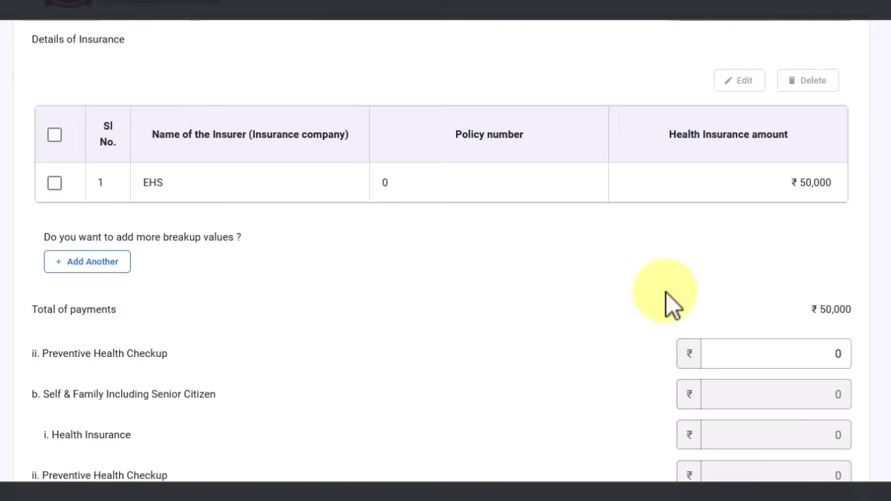
pyautogui.scroll(-5, 666, 294)
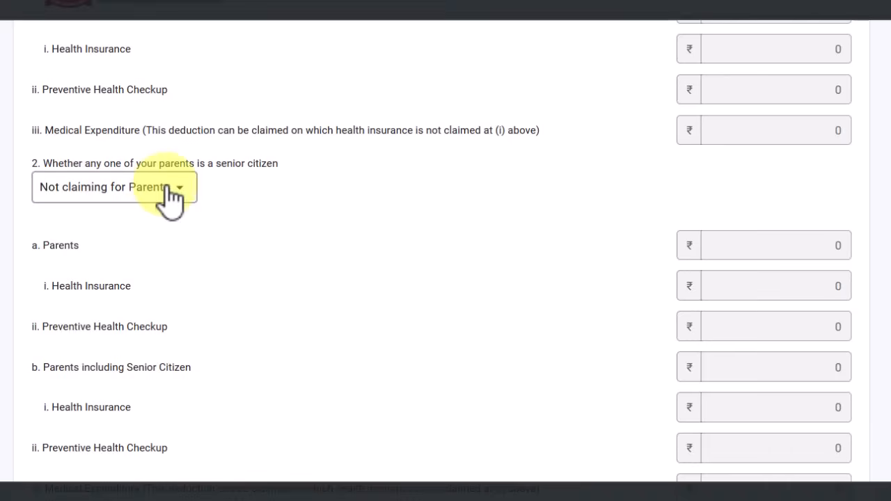
pyautogui.click(171, 189)
pyautogui.click(76, 259)
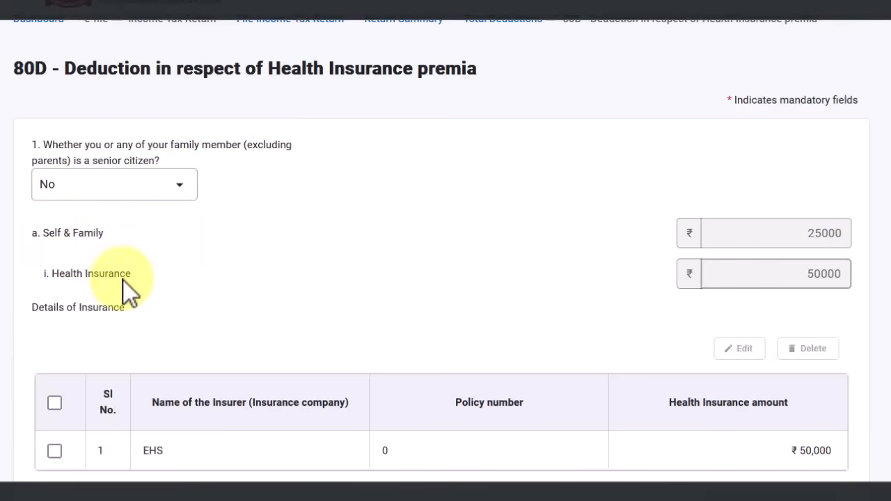
pyautogui.scroll(-5, 125, 280)
pyautogui.scroll(-6, 130, 298)
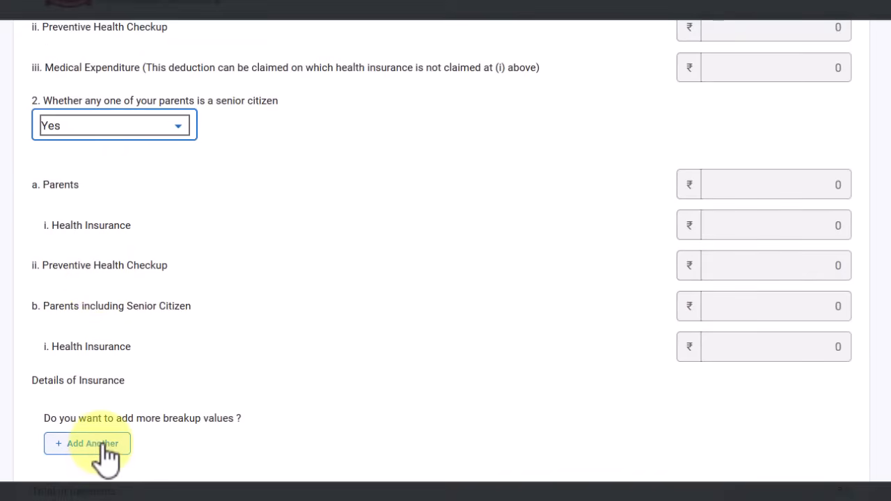
pyautogui.click(103, 453)
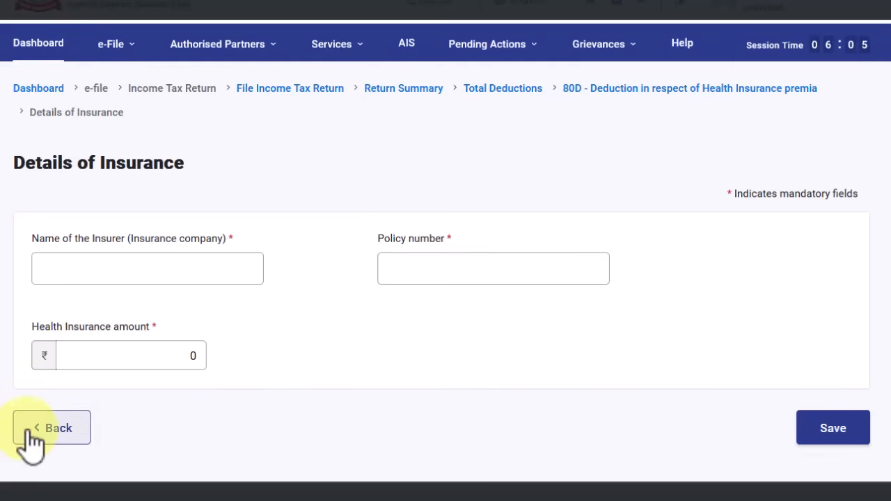
pyautogui.click(70, 435)
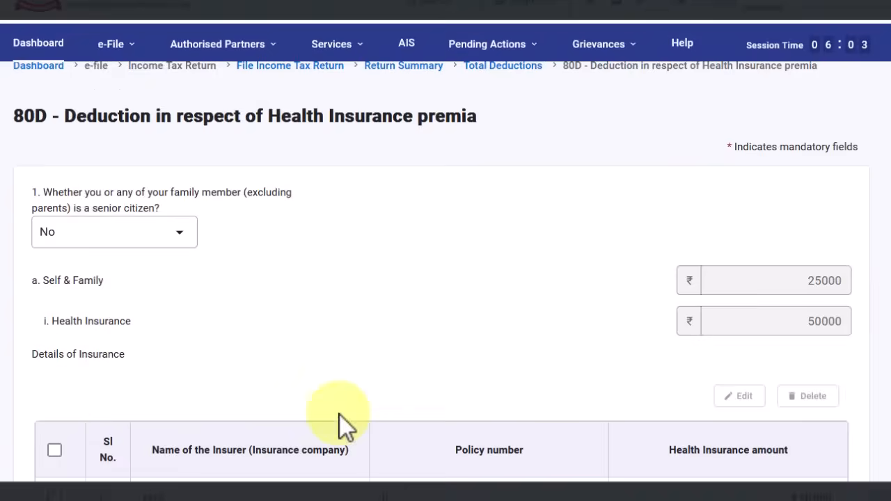
pyautogui.scroll(-7, 307, 405)
pyautogui.scroll(6, 255, 403)
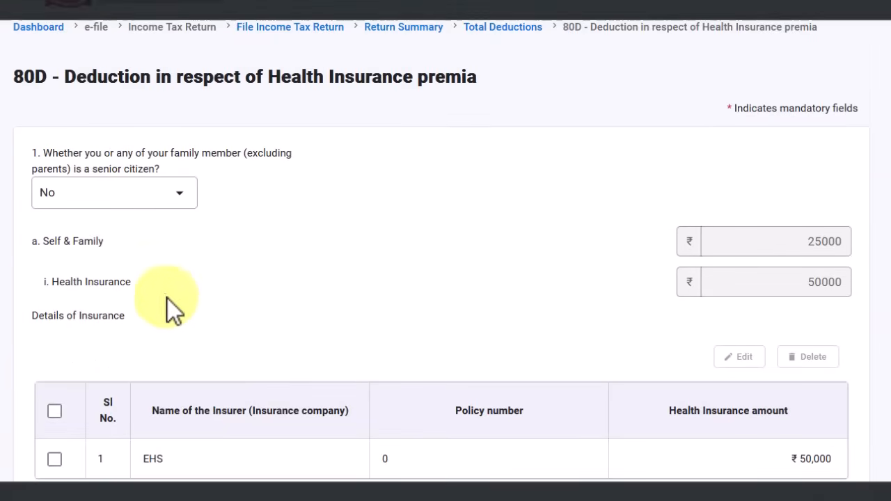
pyautogui.scroll(-10, 324, 243)
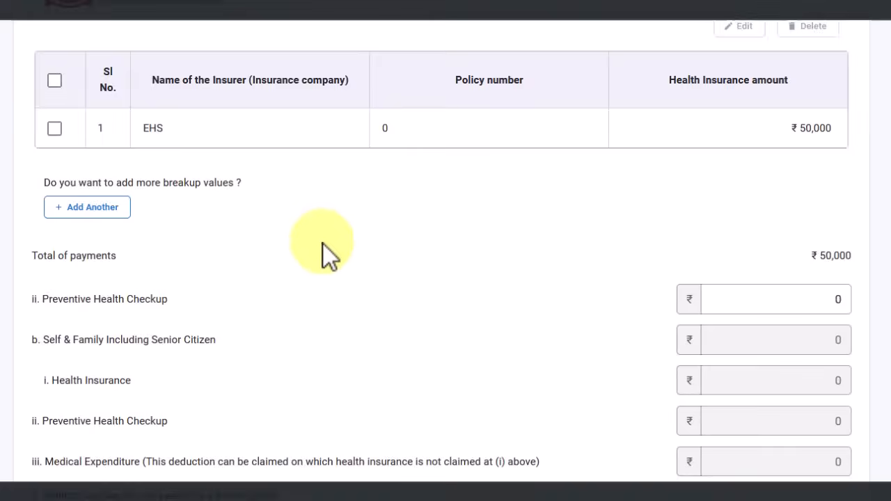
pyautogui.scroll(3, 257, 310)
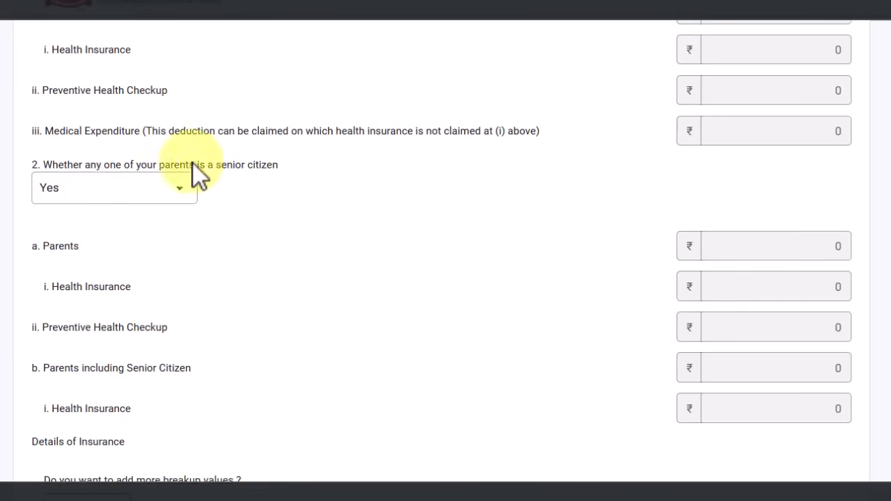
pyautogui.scroll(3, 122, 42)
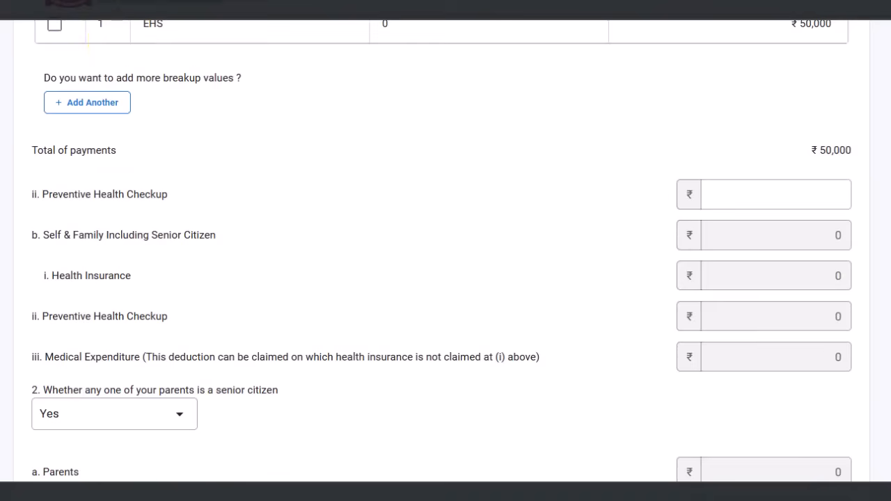
pyautogui.click(809, 204)
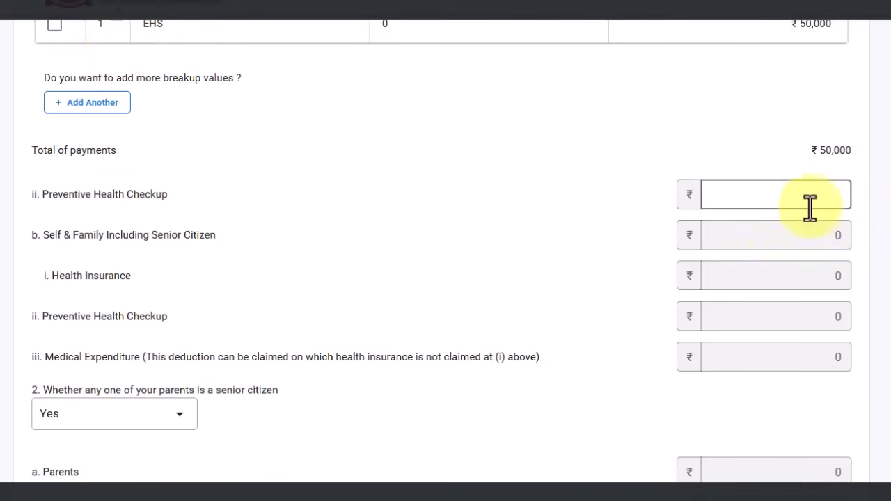
pyautogui.click(795, 199)
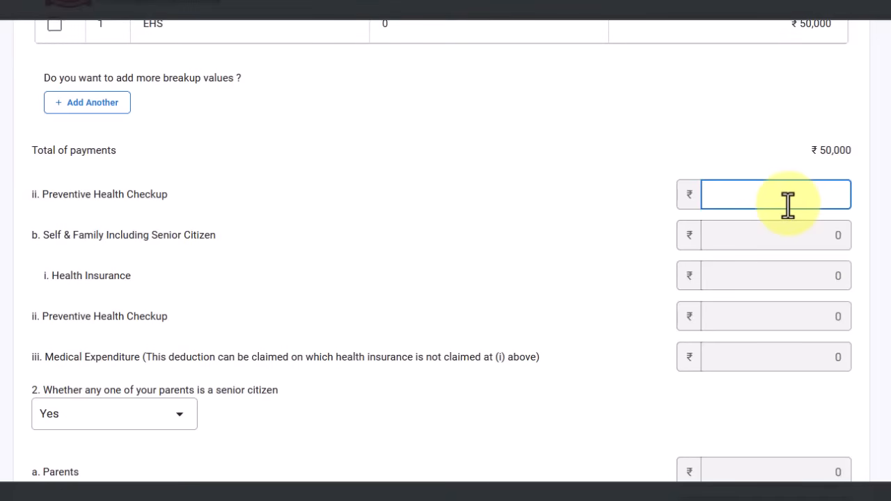
pyautogui.scroll(7, 569, 269)
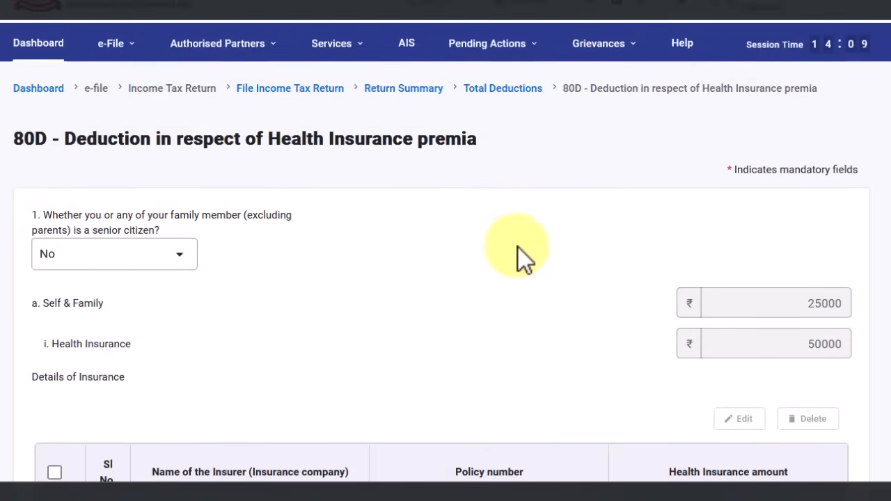
pyautogui.scroll(-15, 875, 334)
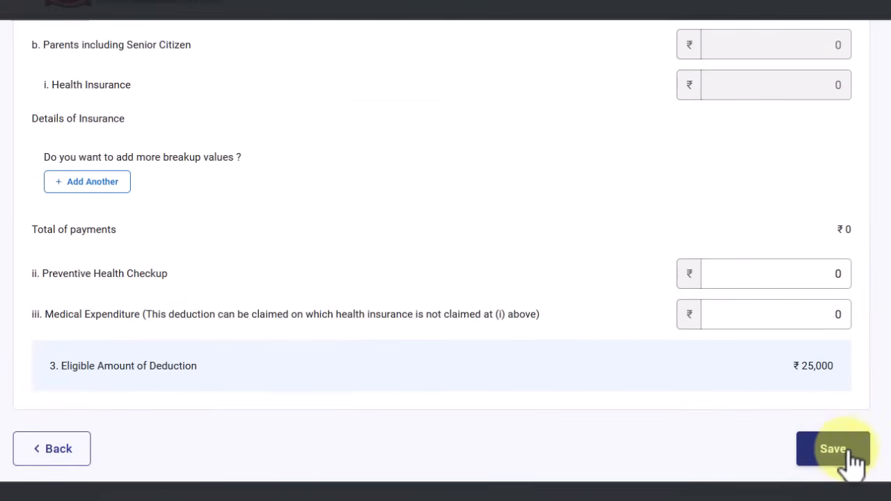
# Save the 25000 80D deduction and open the 80DD disabled-dependent form
pyautogui.click(846, 454)
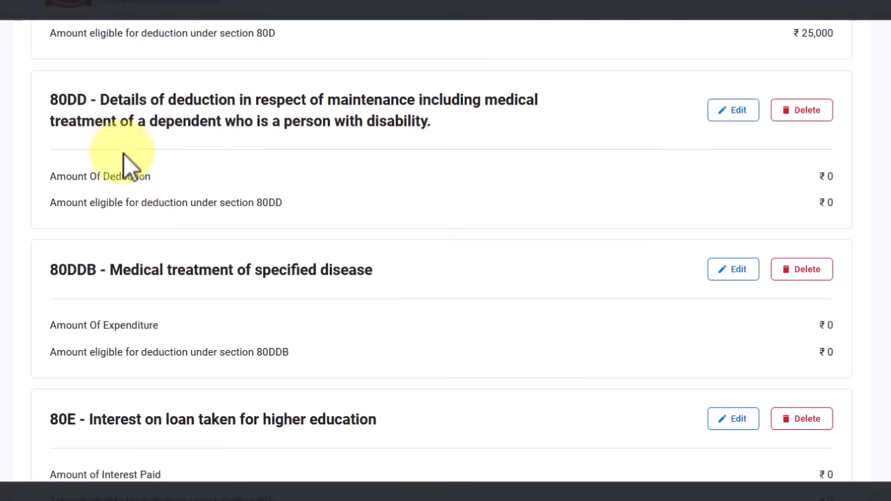
pyautogui.click(734, 111)
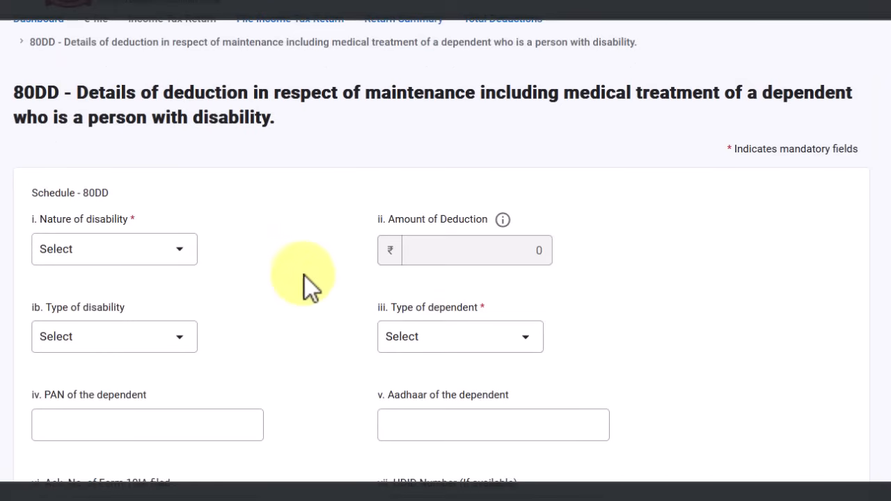
# Compare the disability nature options and settle on 'Dependent person with disability' for 75000
pyautogui.click(148, 262)
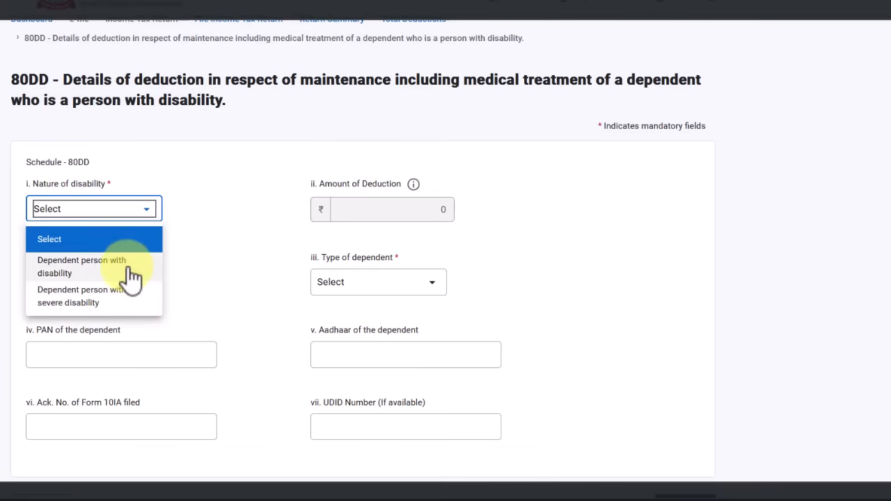
pyautogui.click(132, 277)
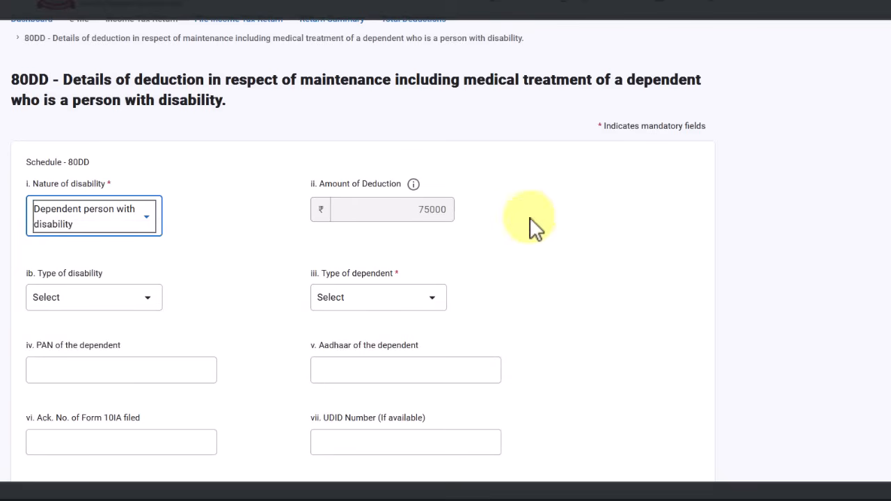
pyautogui.click(73, 220)
pyautogui.click(104, 312)
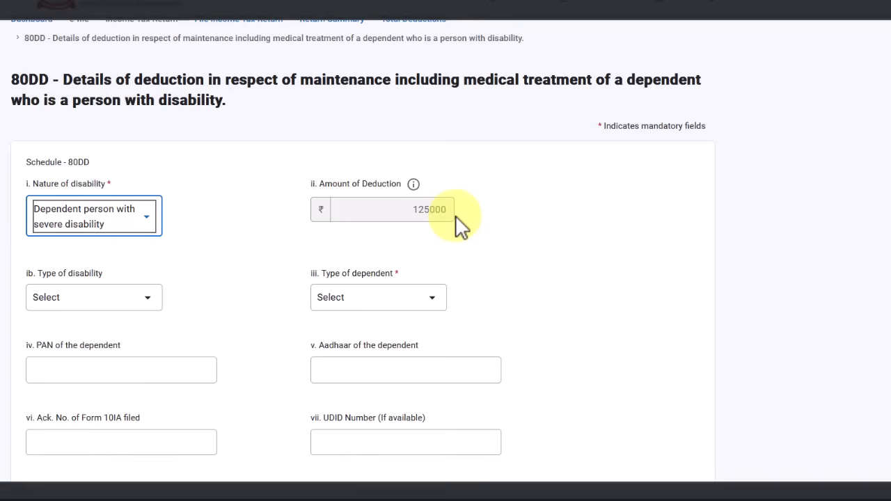
pyautogui.click(89, 220)
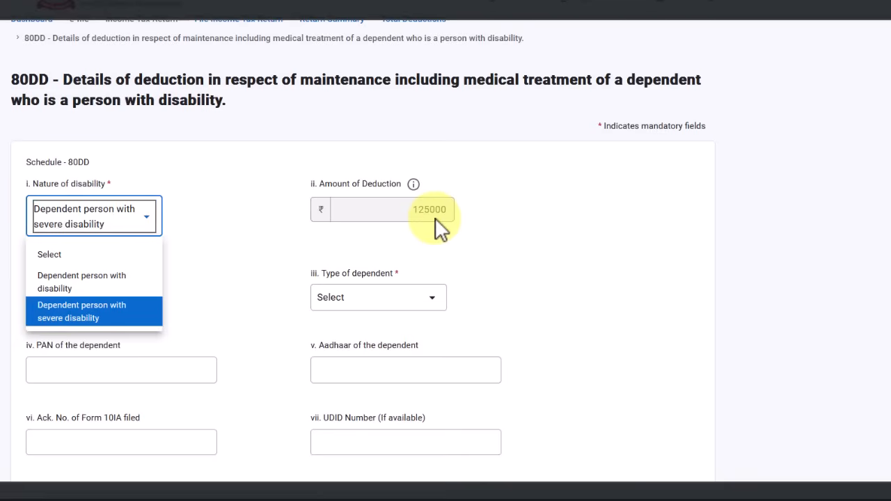
pyautogui.click(94, 281)
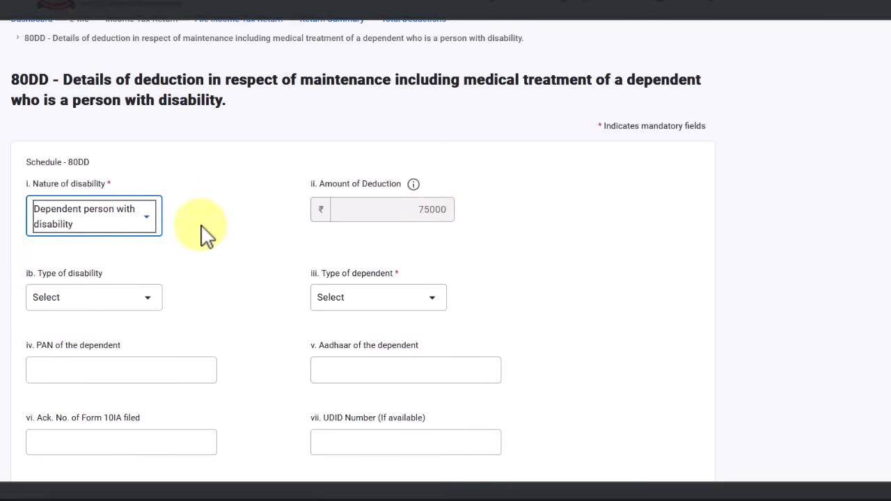
pyautogui.scroll(-1, 413, 224)
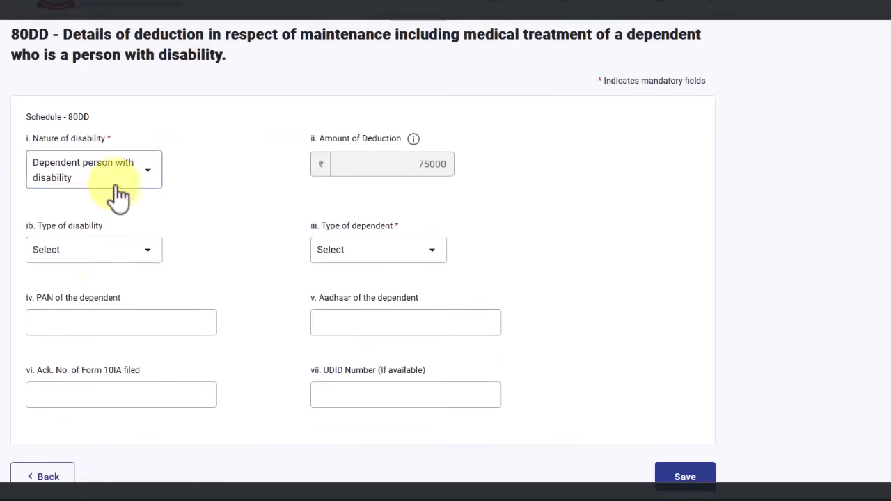
# Choose autism, cerebral palsy, or multiple disabilities as the disability type, and browse the dependent types
pyautogui.click(111, 258)
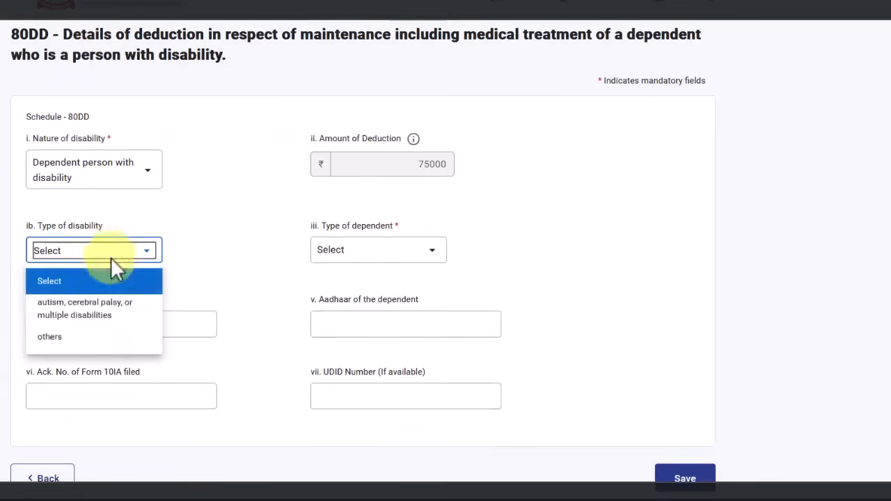
pyautogui.click(126, 317)
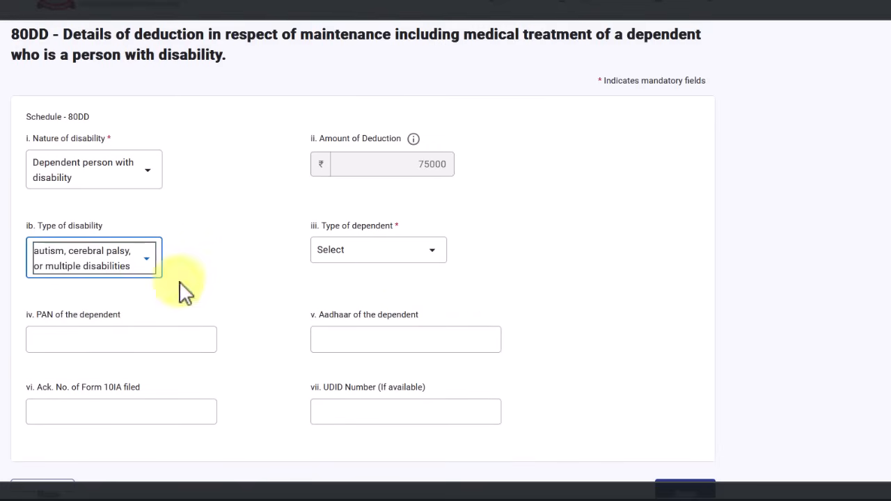
pyautogui.click(403, 254)
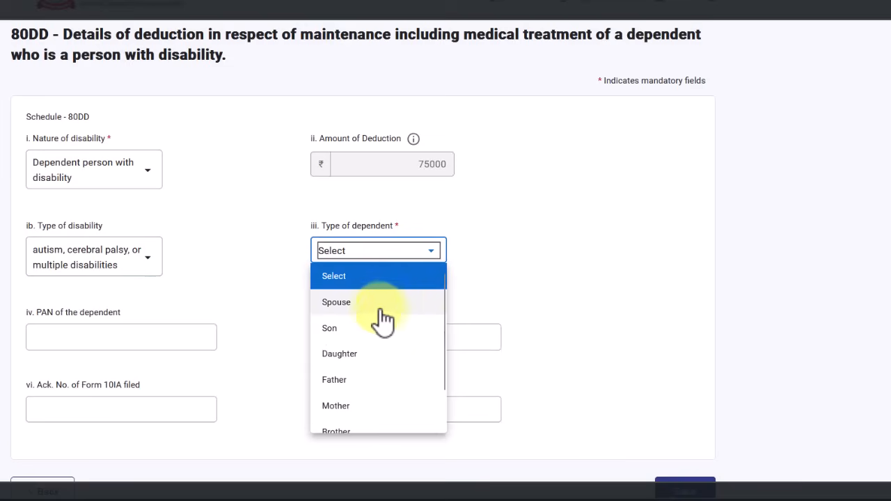
pyautogui.scroll(-1, 369, 366)
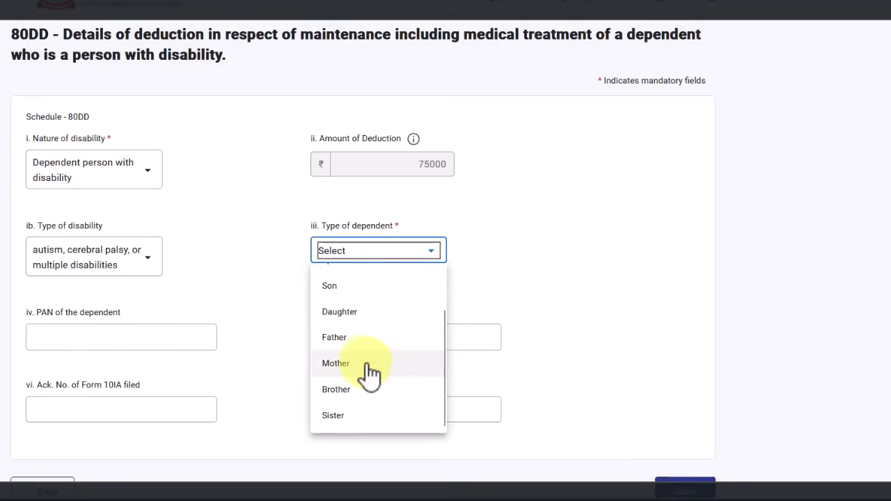
pyautogui.scroll(-1, 365, 376)
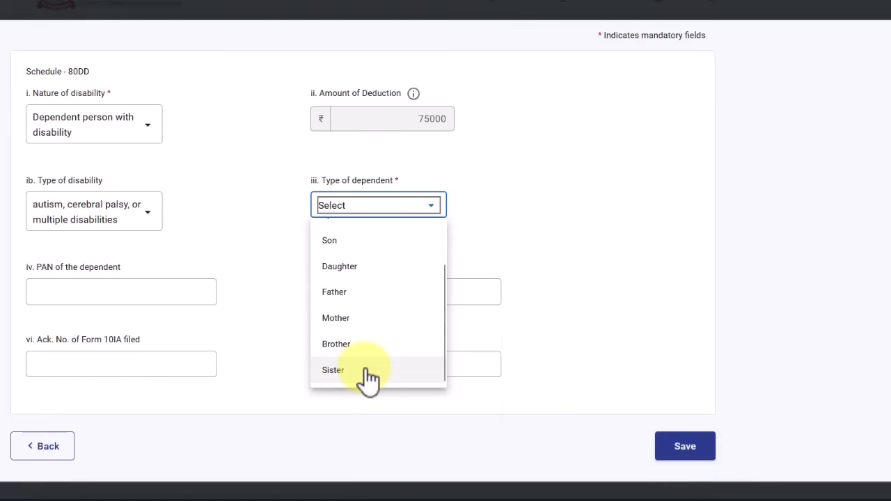
pyautogui.scroll(2, 369, 295)
pyautogui.scroll(-1, 362, 314)
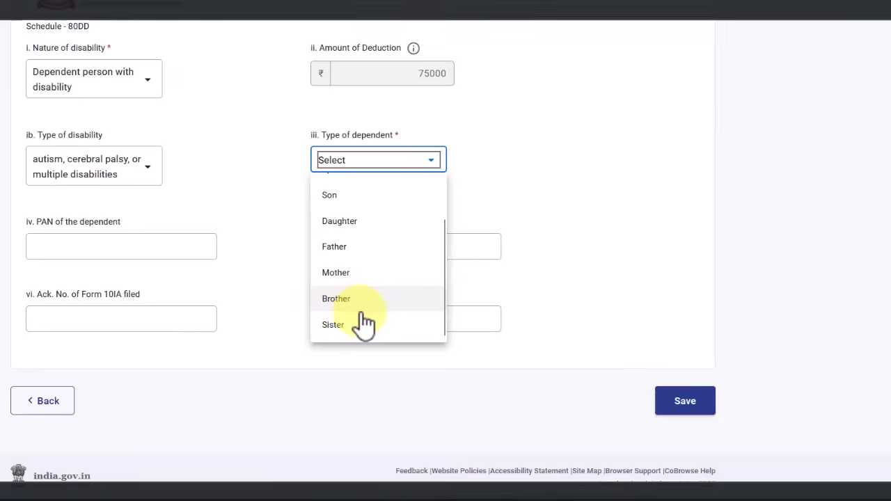
pyautogui.scroll(1, 376, 285)
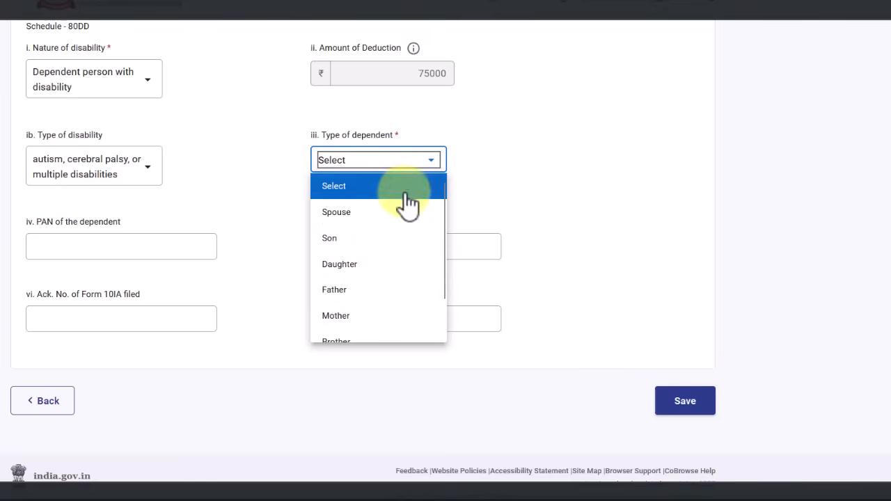
pyautogui.scroll(-1, 357, 240)
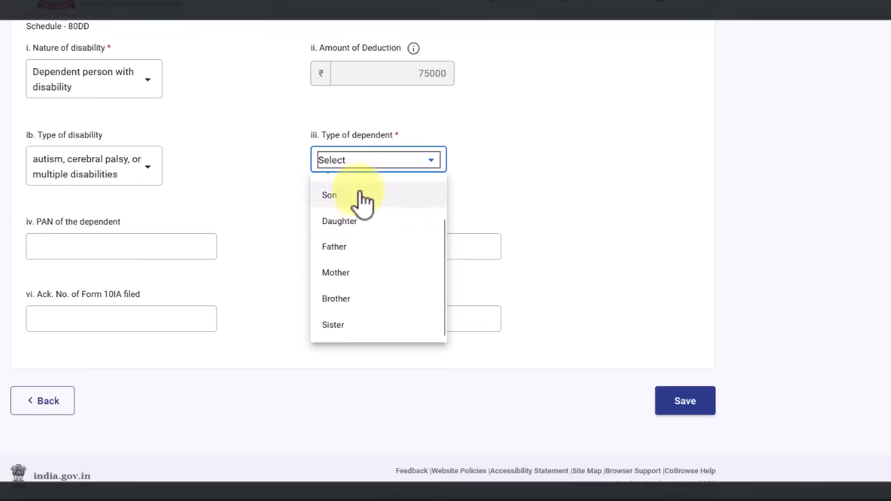
pyautogui.scroll(1, 353, 219)
pyautogui.scroll(-1, 353, 293)
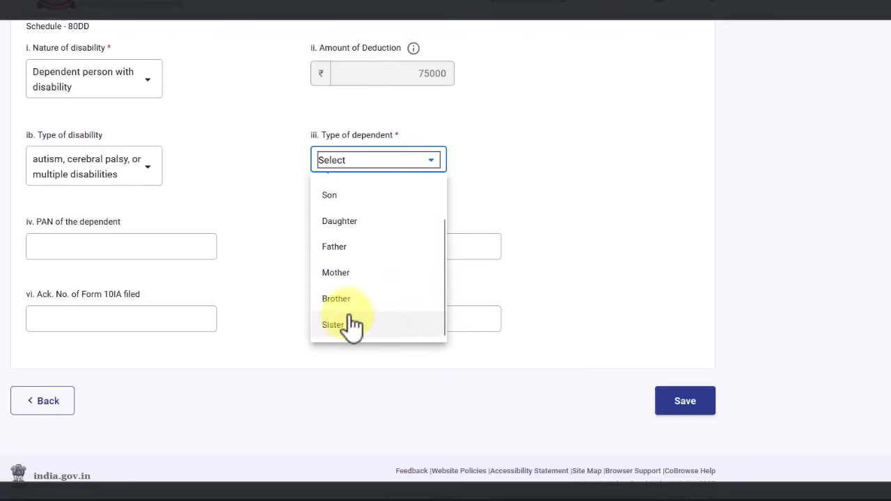
pyautogui.scroll(3, 351, 293)
pyautogui.click(564, 281)
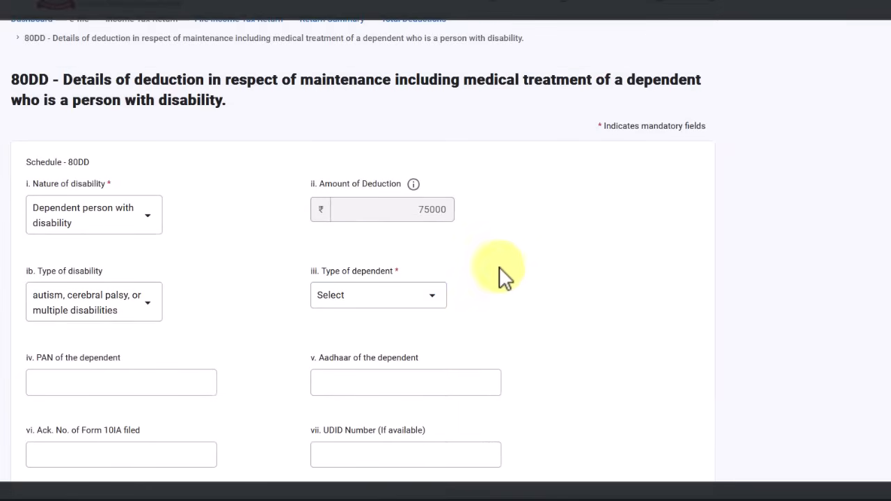
# Leave the dependent type at Select and visit the dependent PAN and Form 10IA acknowledgement fields
pyautogui.click(421, 300)
pyautogui.scroll(-1, 362, 411)
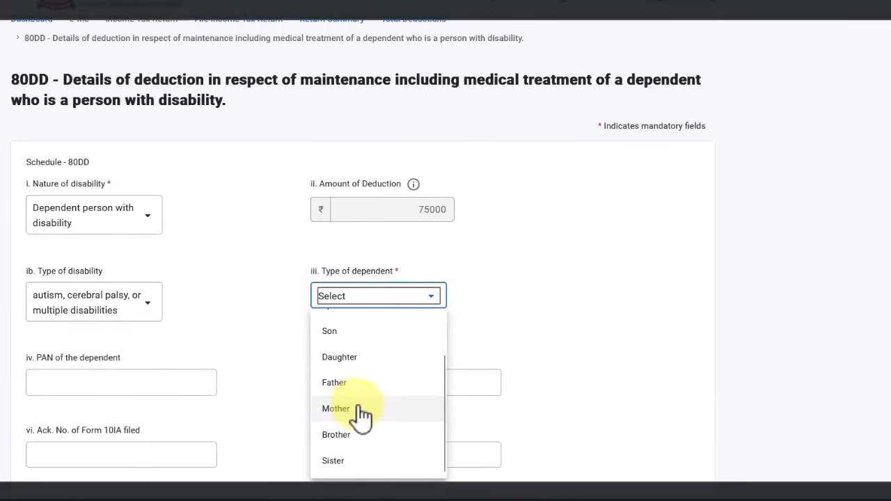
pyautogui.click(539, 284)
pyautogui.scroll(-2, 536, 278)
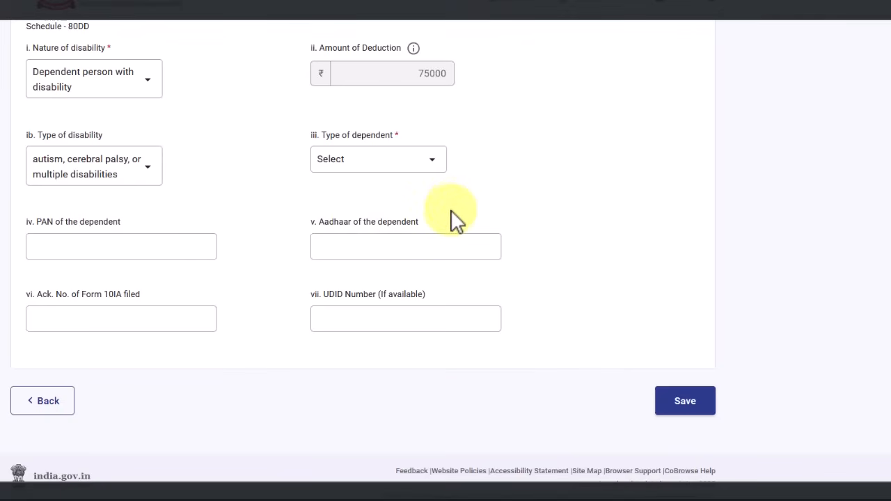
pyautogui.click(54, 232)
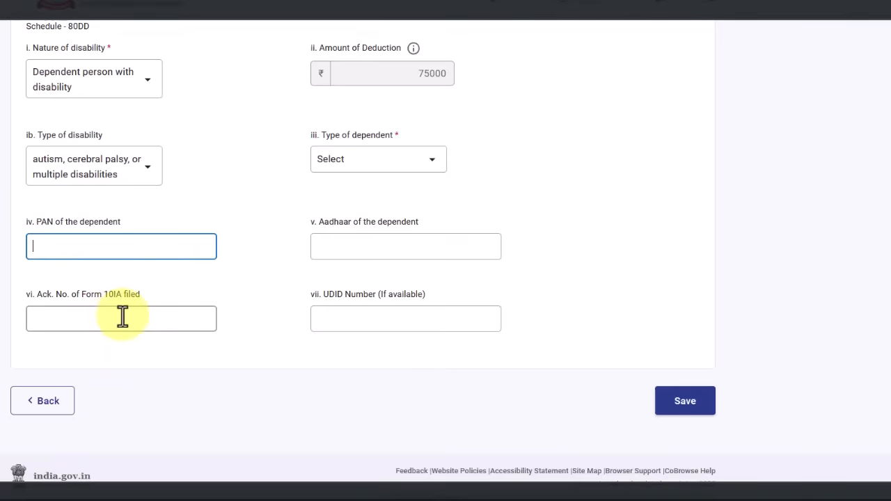
pyautogui.click(123, 318)
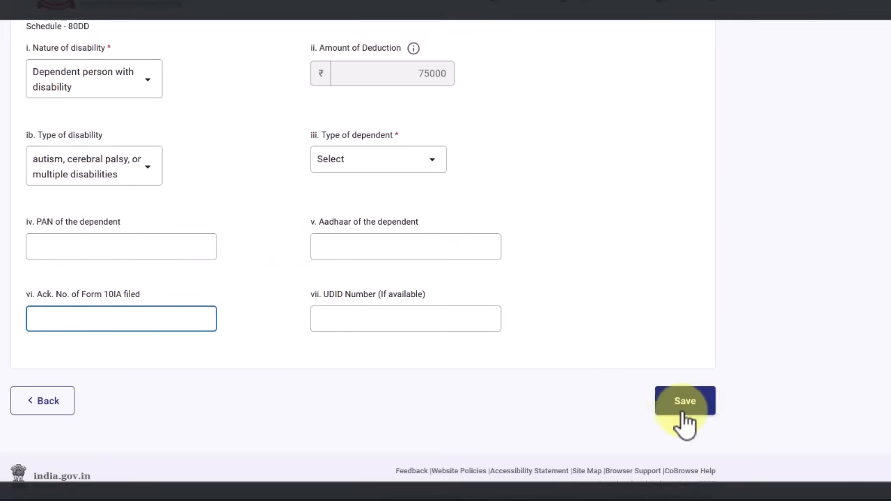
pyautogui.scroll(2, 195, 299)
pyautogui.scroll(-2, 199, 199)
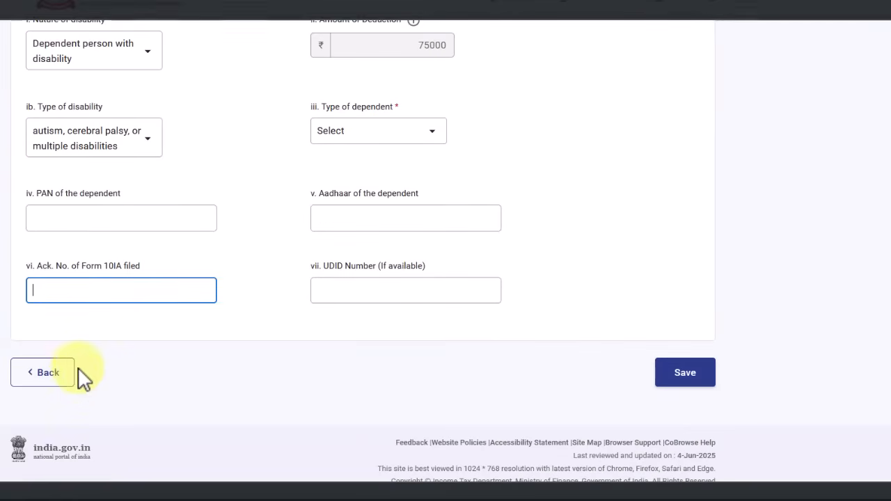
# Return to Total Deductions and set the 80DDB type of user to Self or Dependent
pyautogui.click(59, 376)
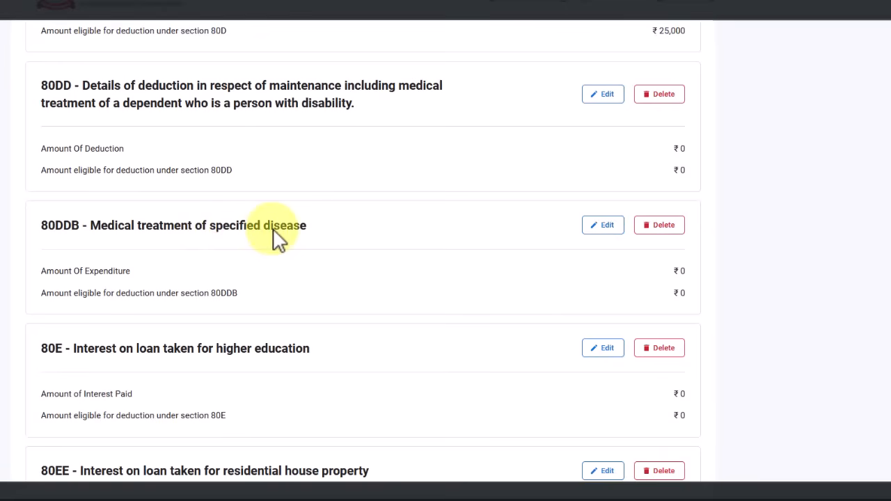
pyautogui.scroll(-1, 331, 228)
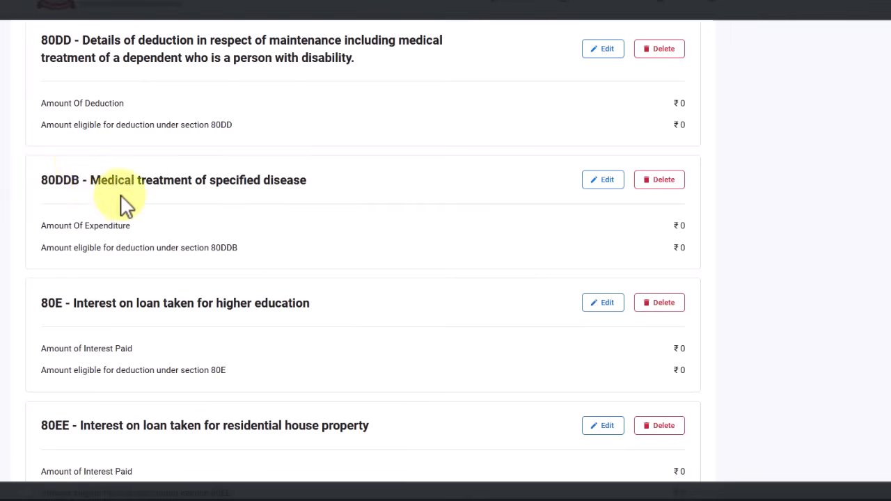
pyautogui.click(606, 181)
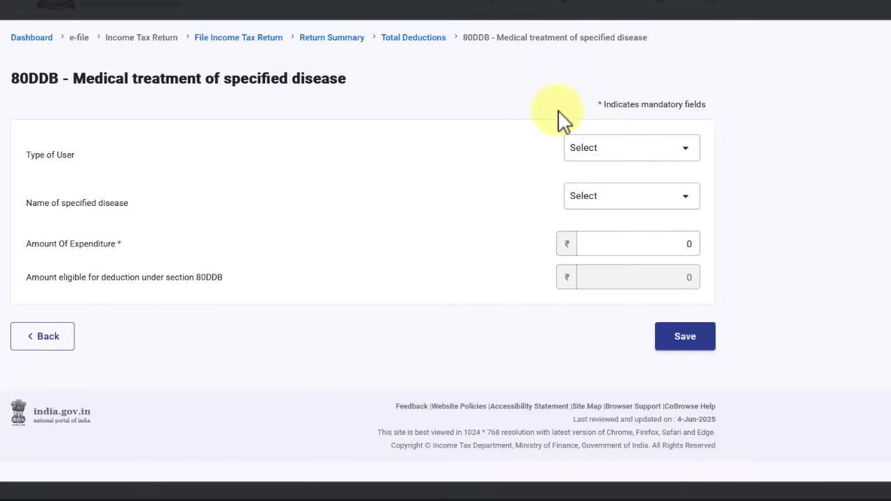
pyautogui.click(608, 150)
pyautogui.click(607, 153)
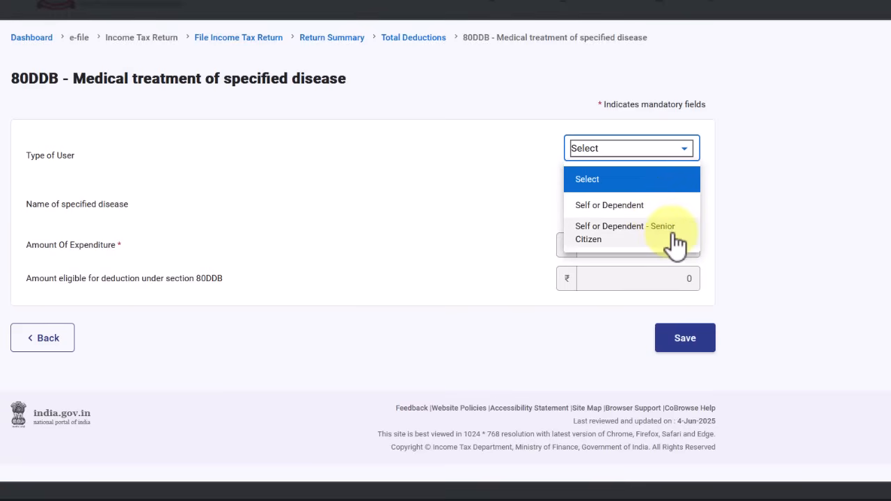
pyautogui.click(670, 207)
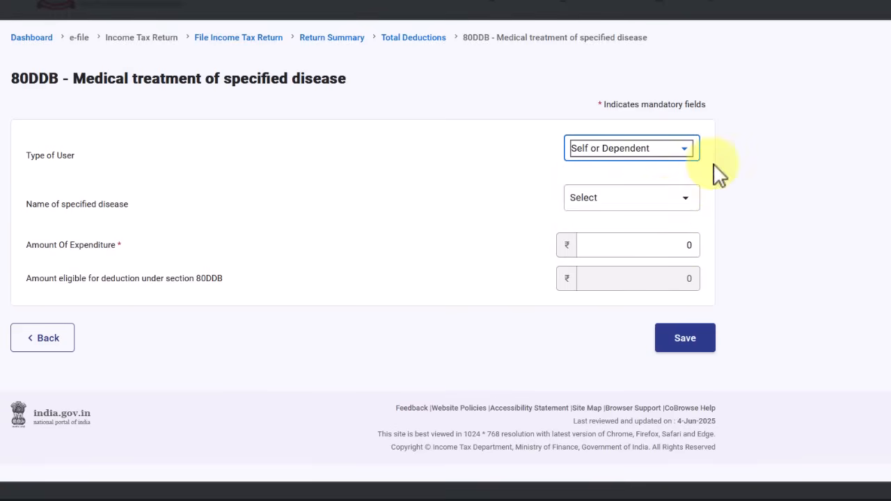
# Browse the specified-disease list and close it without choosing a disease
pyautogui.click(636, 199)
pyautogui.scroll(-1, 635, 298)
pyautogui.scroll(-3, 634, 306)
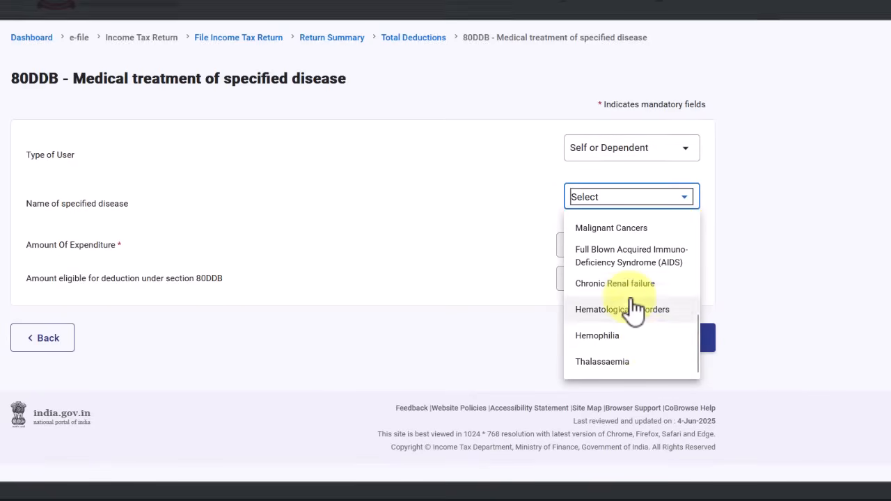
pyautogui.scroll(5, 644, 352)
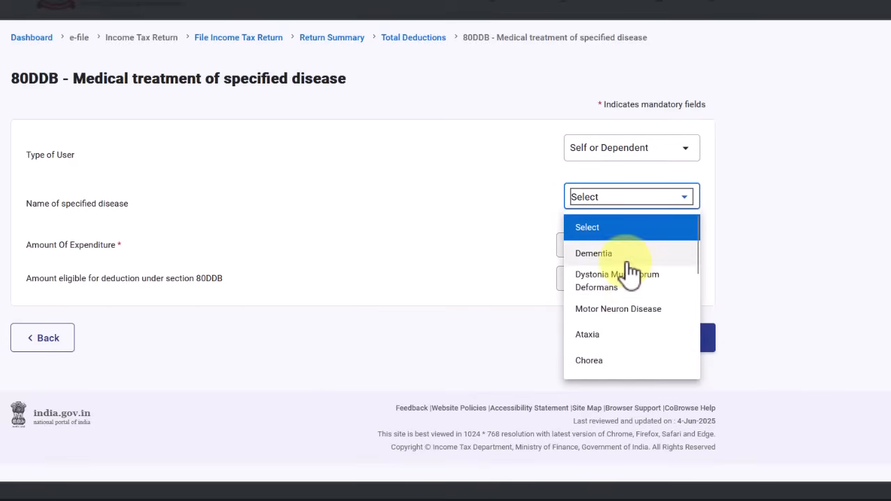
pyautogui.scroll(-3, 637, 324)
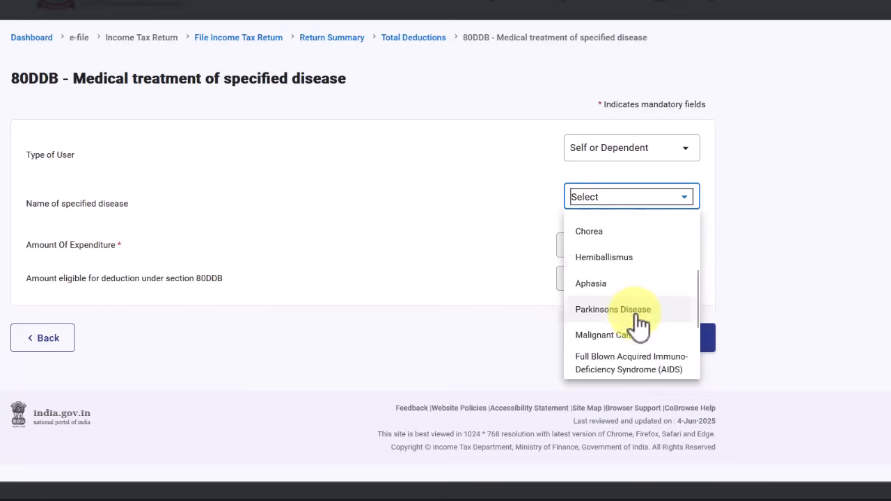
pyautogui.scroll(-2, 639, 323)
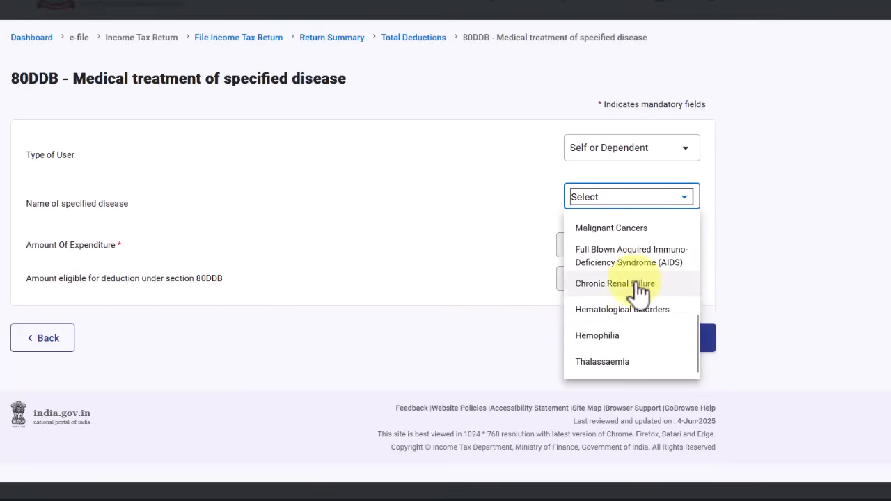
pyautogui.scroll(2, 646, 359)
pyautogui.scroll(2, 646, 352)
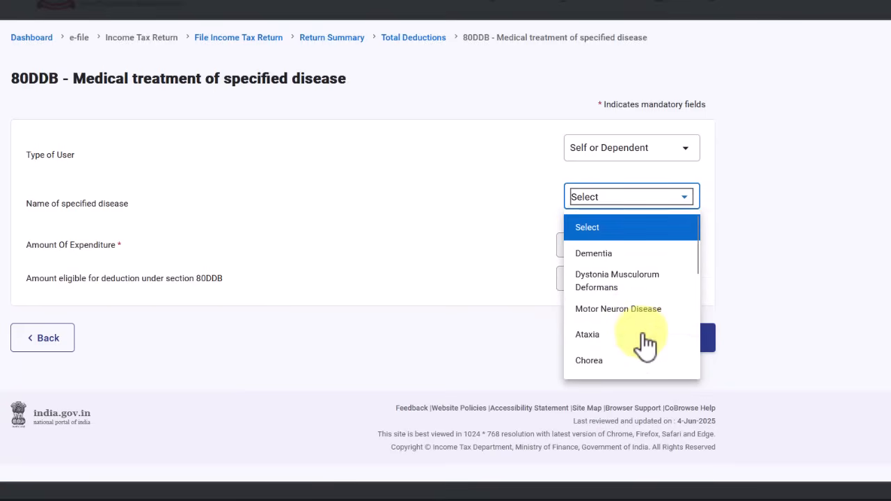
pyautogui.click(740, 205)
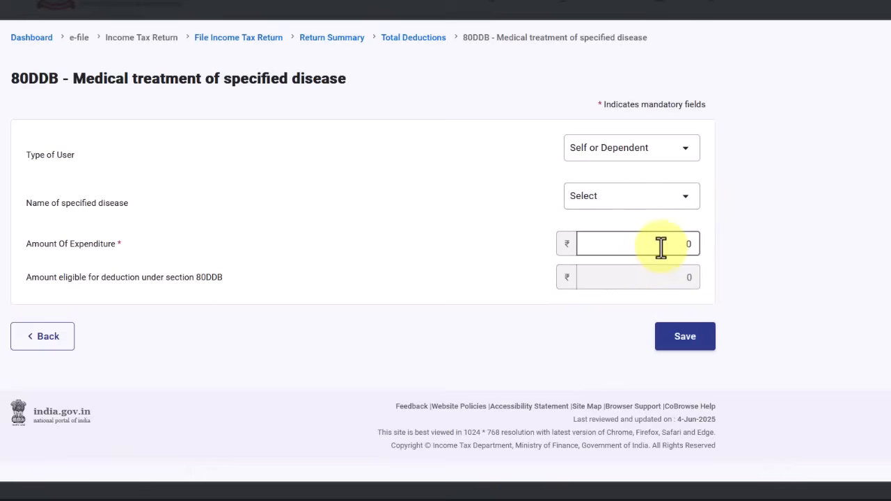
# Enter the 80DDB expenditure and check the 100000 senior-citizen eligible limit
pyautogui.click(699, 244)
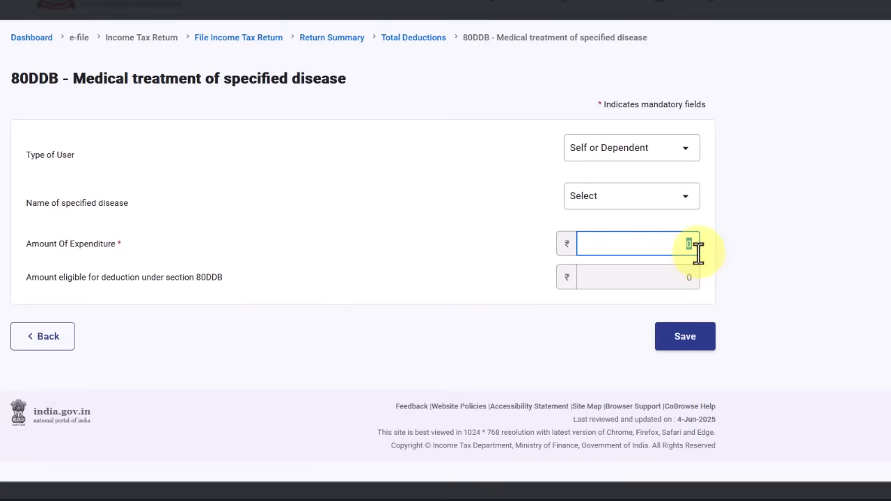
pyautogui.click(531, 254)
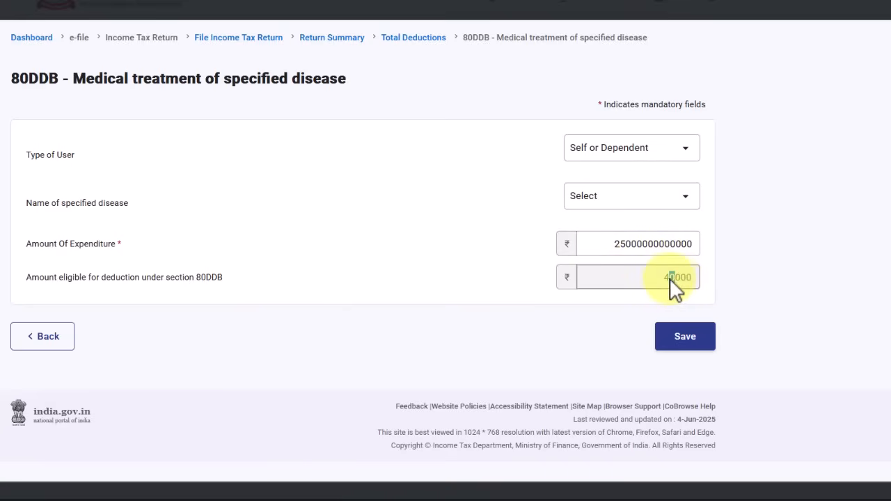
pyautogui.click(644, 154)
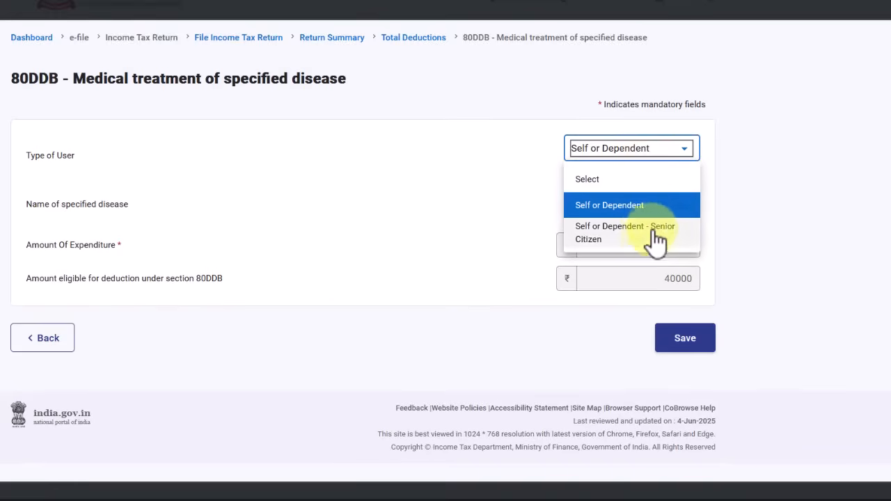
pyautogui.click(639, 237)
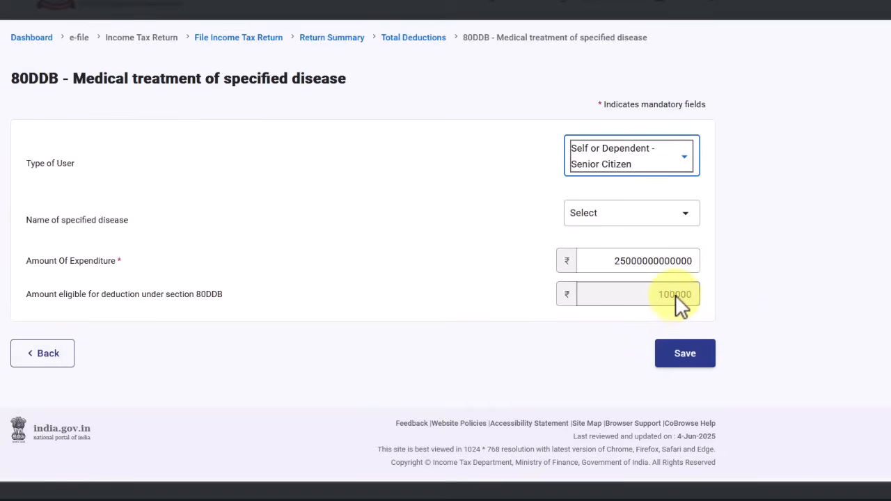
pyautogui.moveTo(673, 298); pyautogui.dragTo(659, 302)
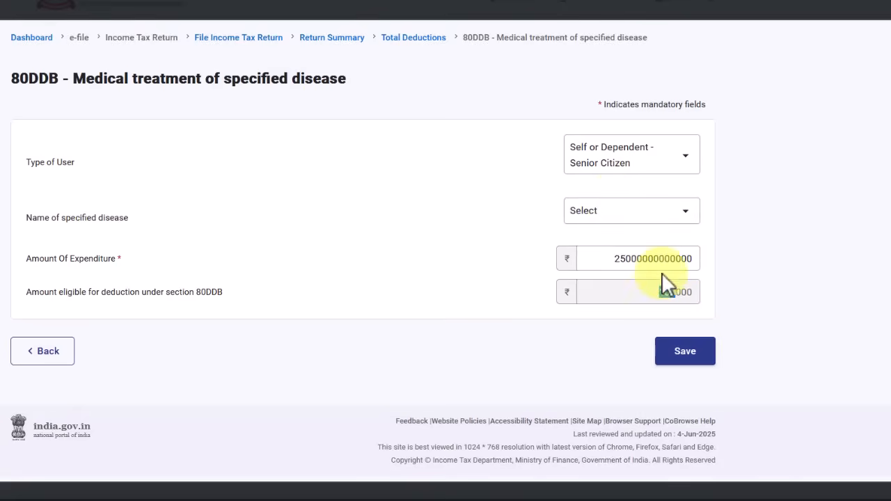
# Switch Type of User back to Self or Dependent for 40000 eligible, leaving the disease unselected
pyautogui.click(633, 158)
pyautogui.click(636, 165)
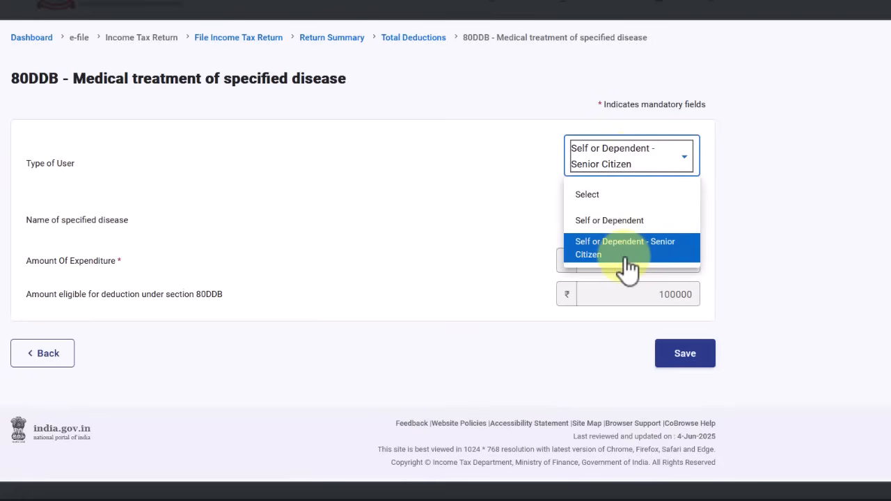
pyautogui.click(629, 222)
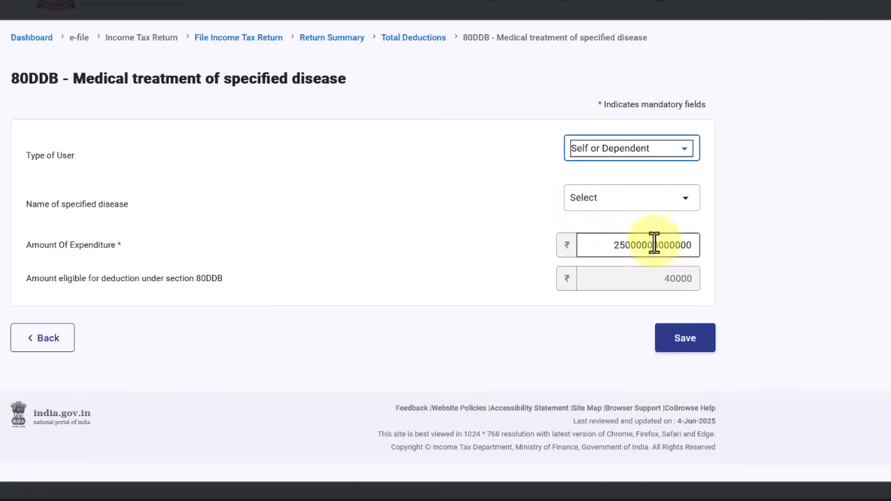
pyautogui.click(638, 210)
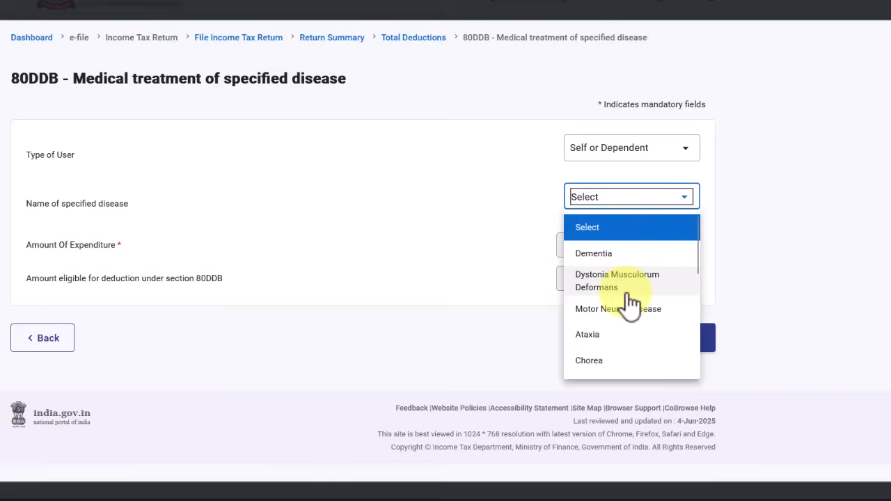
pyautogui.scroll(-5, 630, 312)
pyautogui.scroll(2, 618, 333)
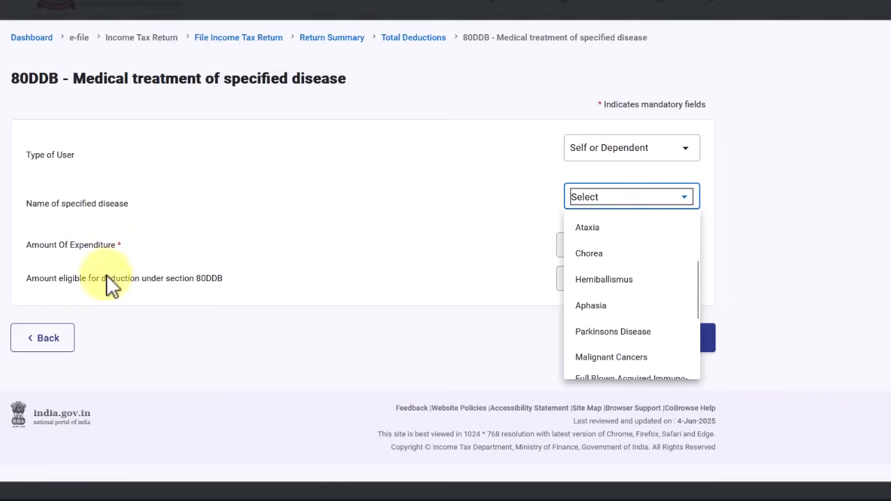
pyautogui.click(766, 416)
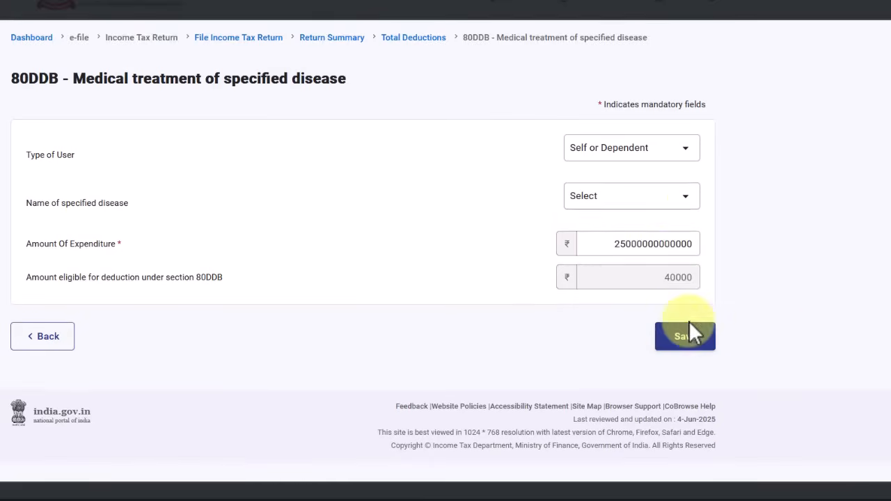
# Go back to Total Deductions and open the 80E education-loan interest form, all amounts at 0
pyautogui.click(48, 339)
pyautogui.scroll(-10, 274, 334)
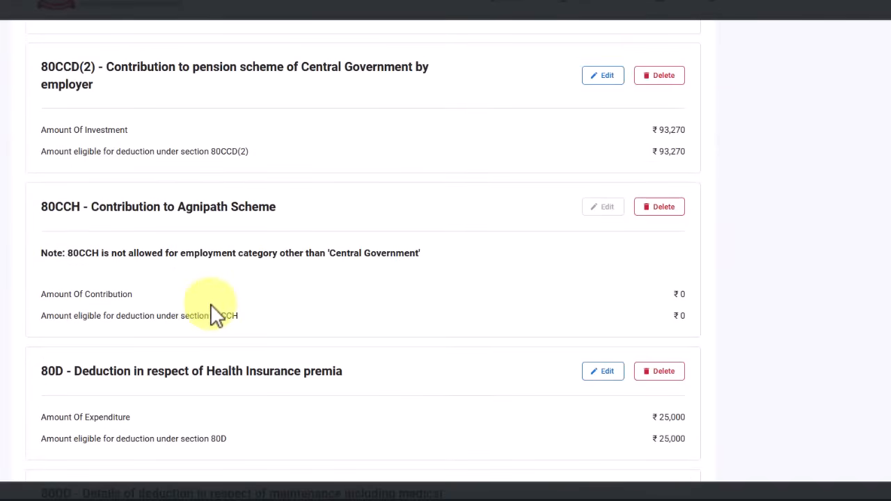
pyautogui.scroll(-2, 143, 292)
pyautogui.scroll(3, 139, 279)
pyautogui.scroll(-8, 140, 282)
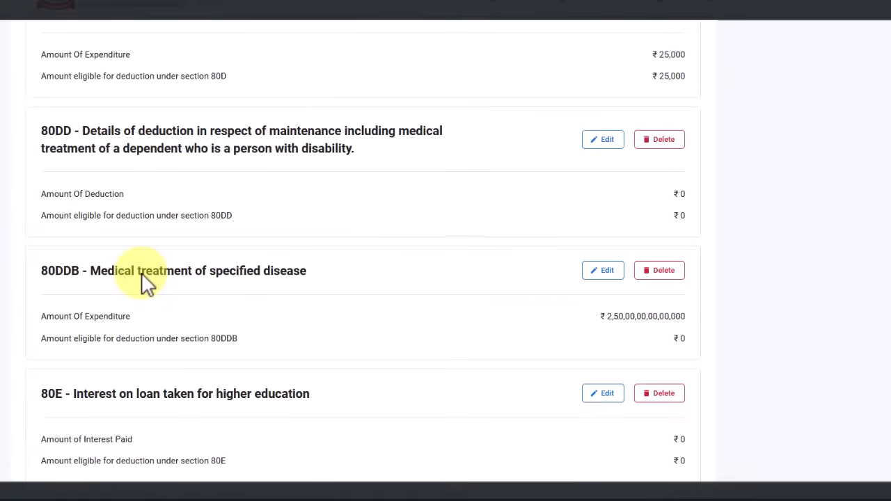
pyautogui.scroll(-1, 145, 278)
pyautogui.scroll(-3, 104, 50)
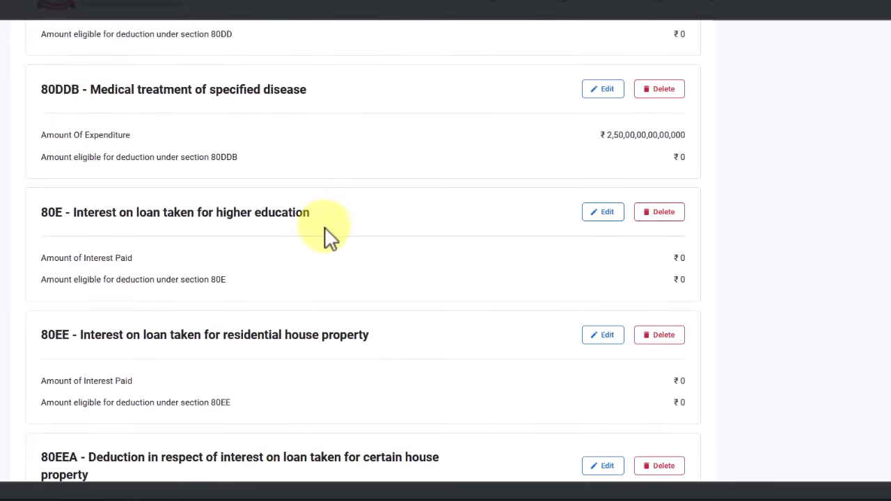
pyautogui.scroll(-1, 325, 227)
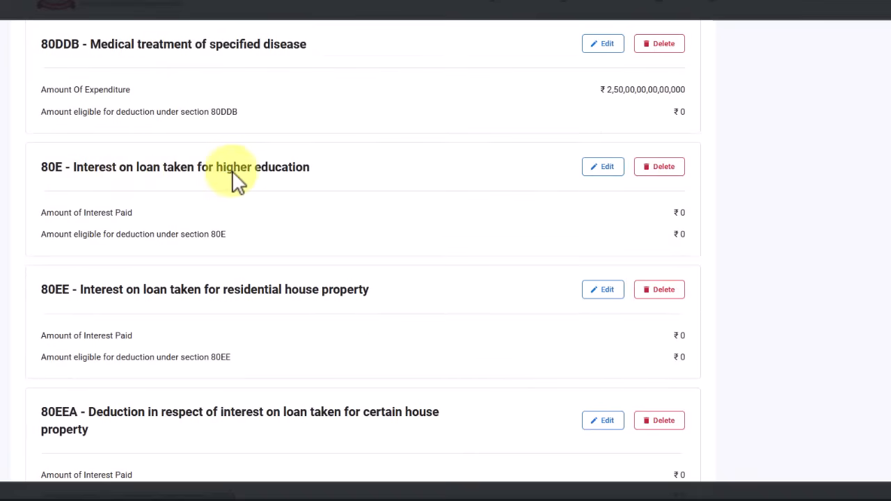
pyautogui.click(611, 169)
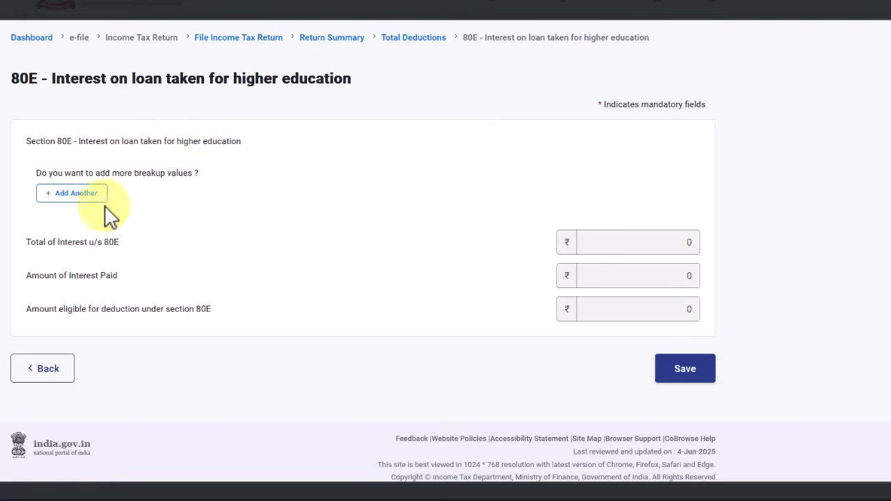
pyautogui.click(73, 198)
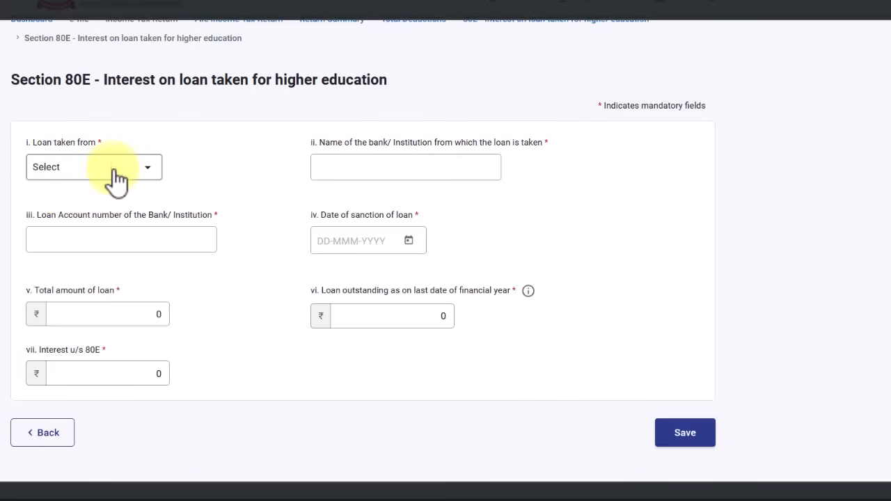
pyautogui.click(102, 172)
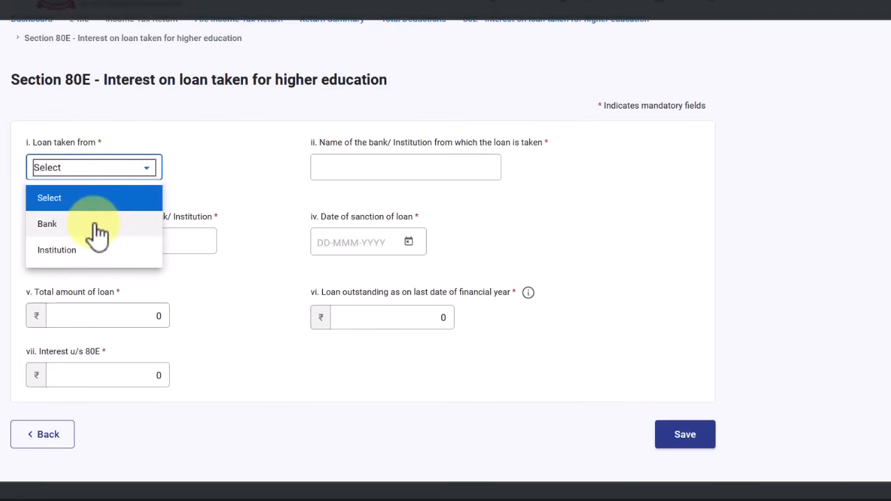
pyautogui.click(96, 224)
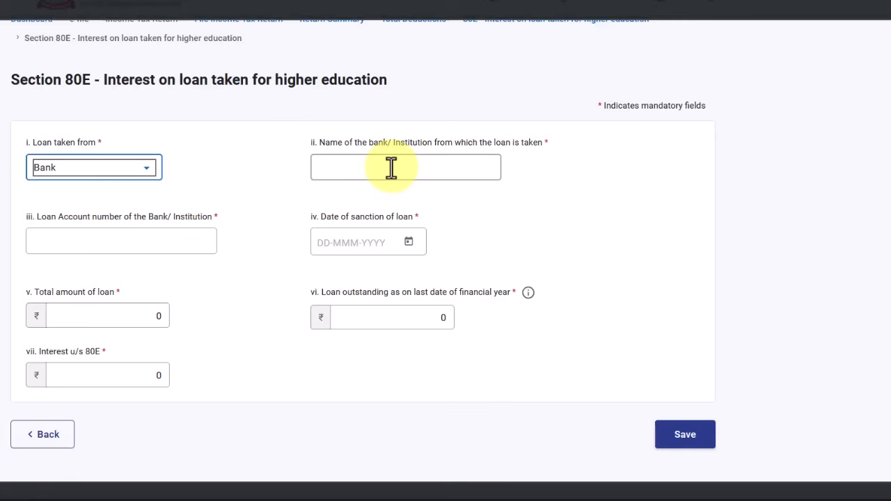
pyautogui.click(391, 167)
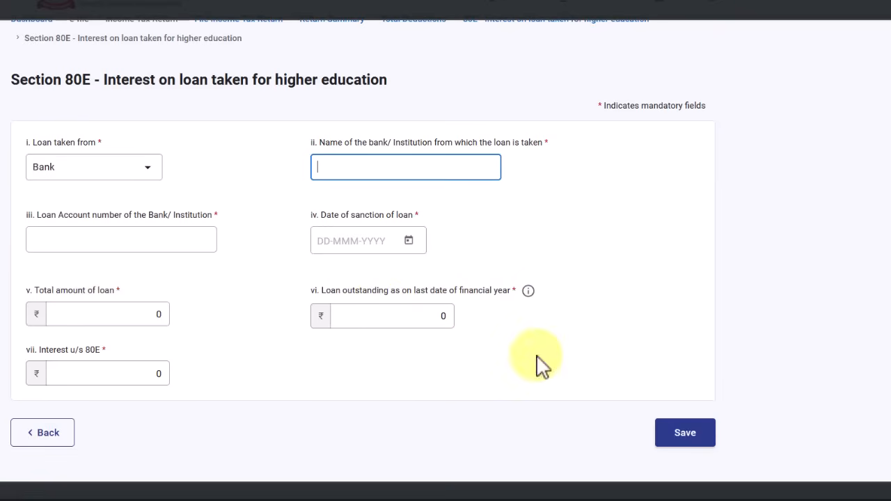
pyautogui.click(160, 375)
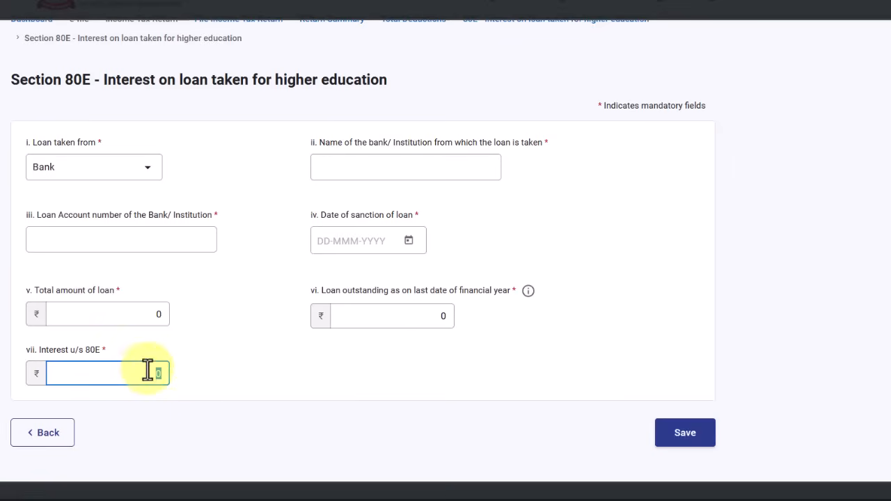
pyautogui.click(54, 440)
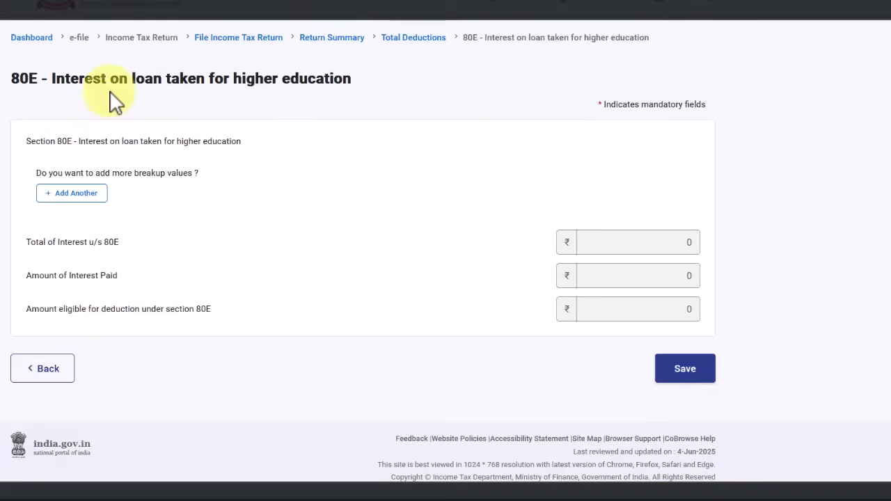
# Leave the 80E form and scroll down through the Total Deductions section list
pyautogui.click(56, 369)
pyautogui.scroll(-10, 355, 327)
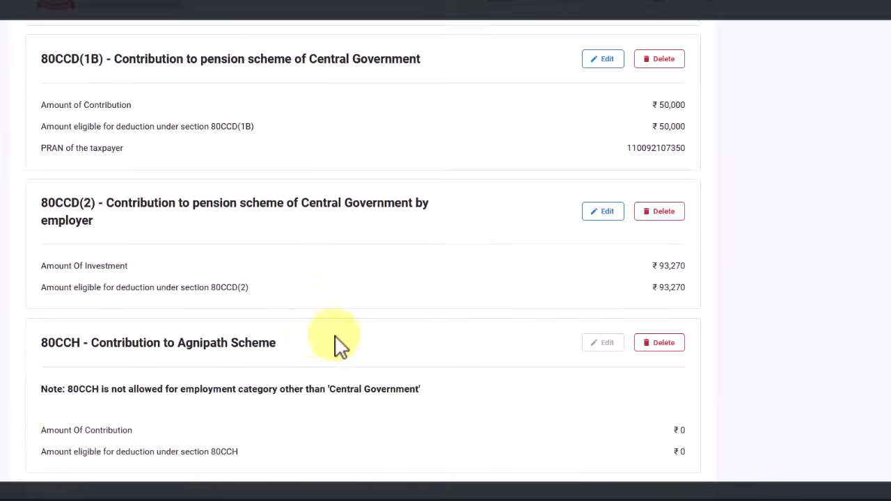
pyautogui.scroll(-17, 298, 348)
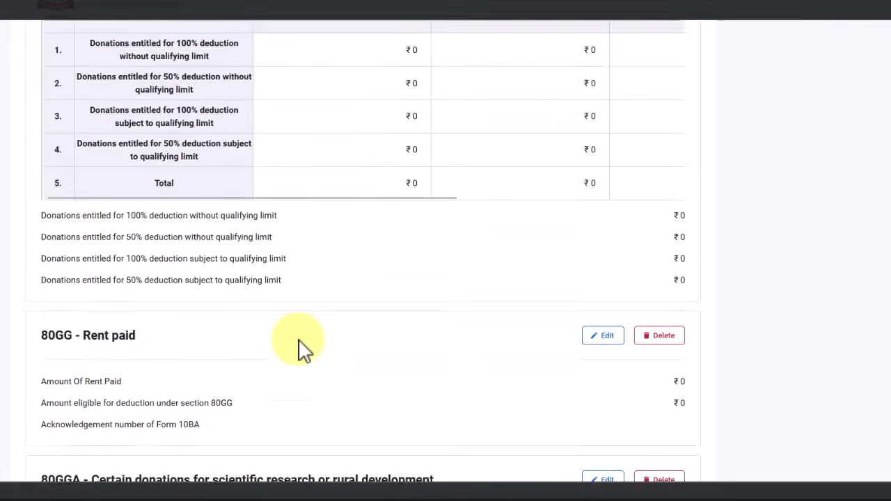
pyautogui.scroll(-6, 298, 347)
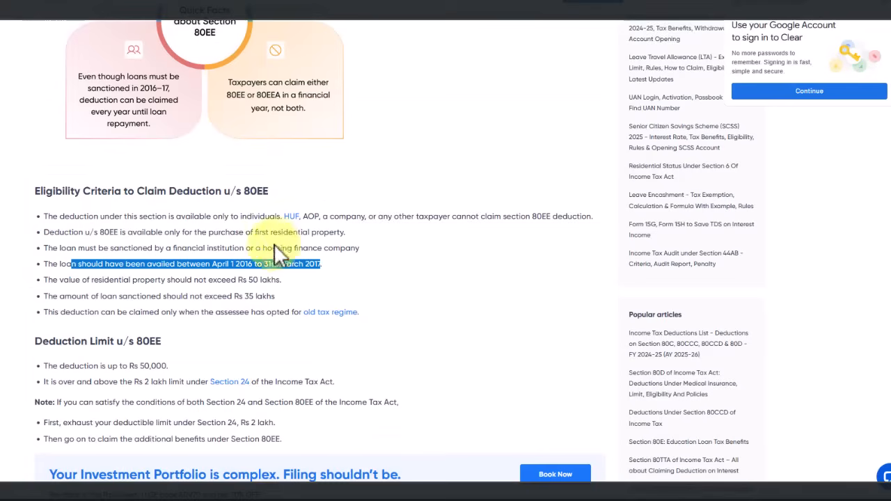
pyautogui.click(219, 252)
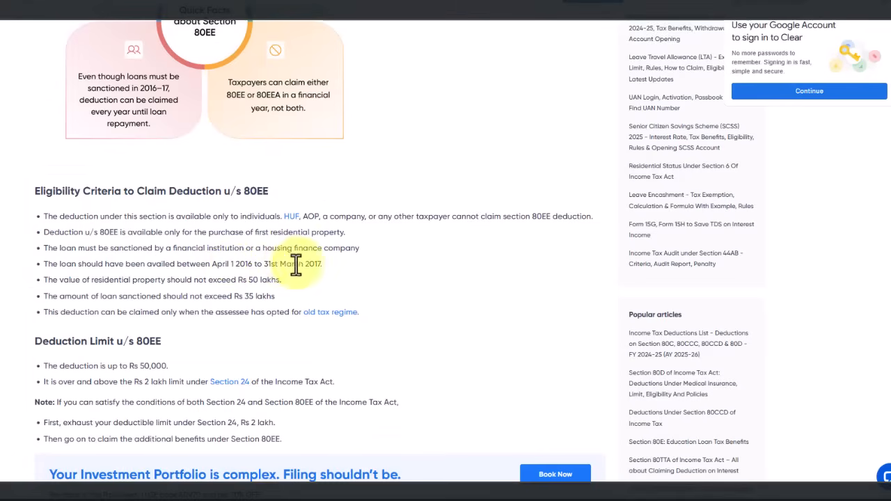
pyautogui.moveTo(541, 235); pyautogui.dragTo(111, 235)
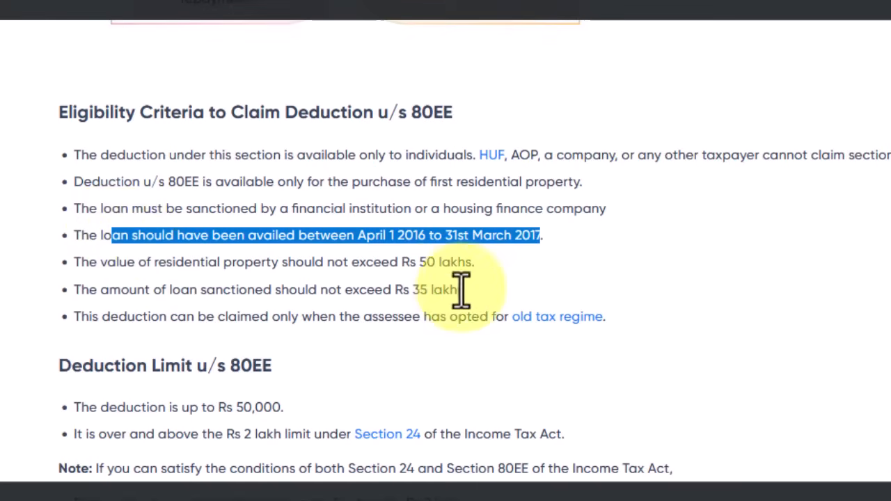
pyautogui.moveTo(244, 262); pyautogui.dragTo(480, 299)
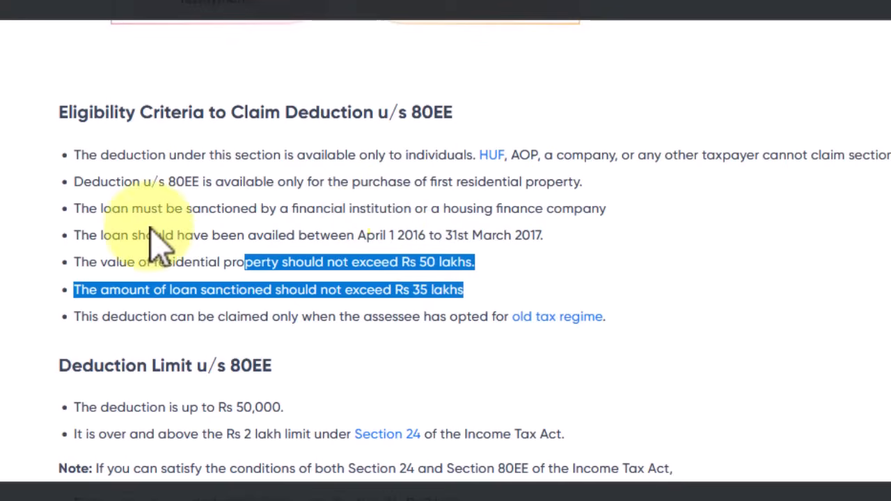
pyautogui.moveTo(75, 235); pyautogui.dragTo(507, 318)
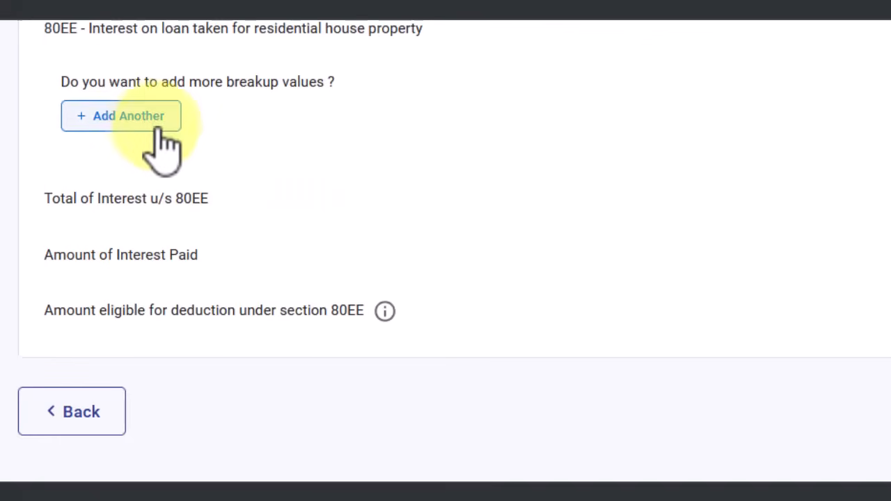
pyautogui.click(152, 123)
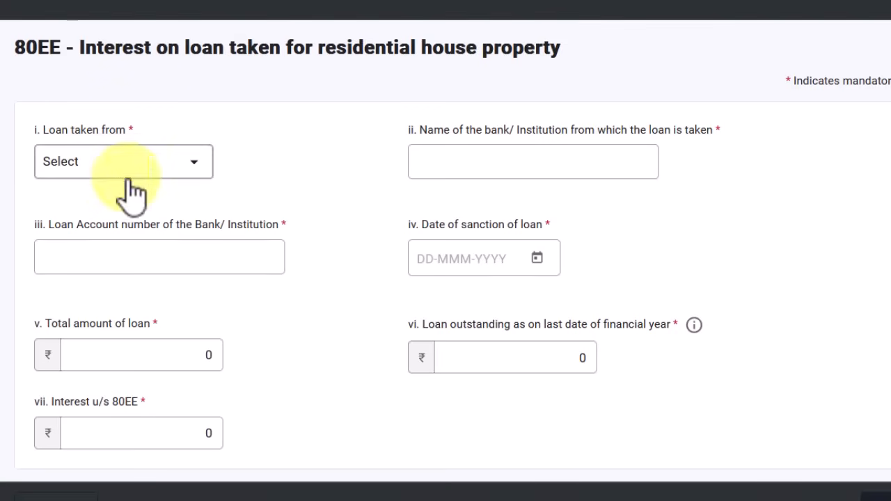
pyautogui.click(85, 498)
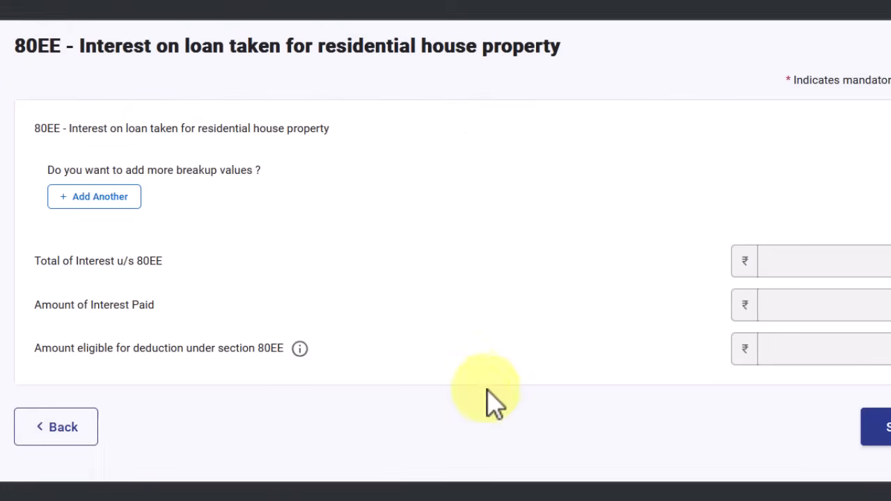
pyautogui.click(80, 426)
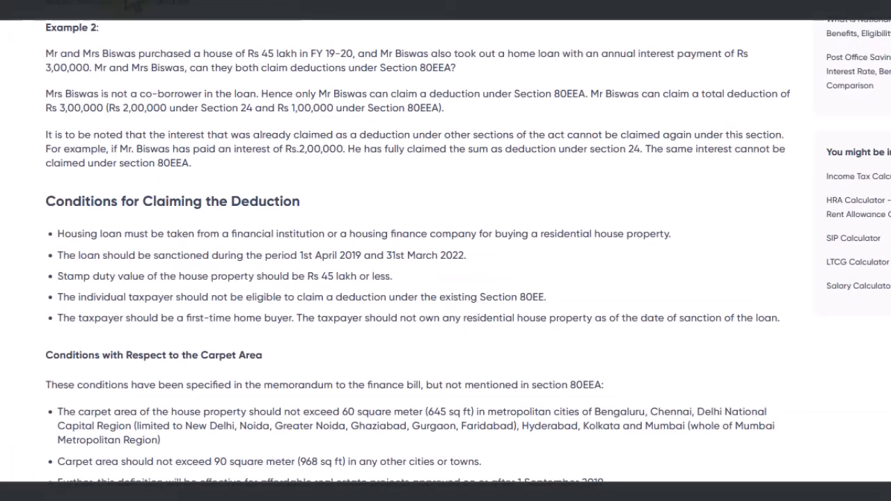
# Highlight the 80EEA 1 April 2019–31 March 2022 loan period and Rs 45 lakh stamp duty conditions
pyautogui.moveTo(47, 197); pyautogui.dragTo(319, 282)
pyautogui.click(395, 286)
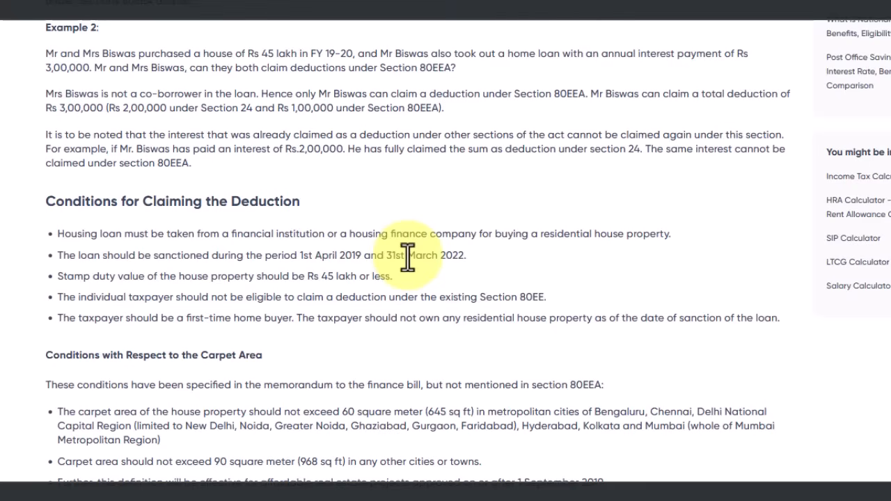
pyautogui.moveTo(467, 255); pyautogui.dragTo(285, 256)
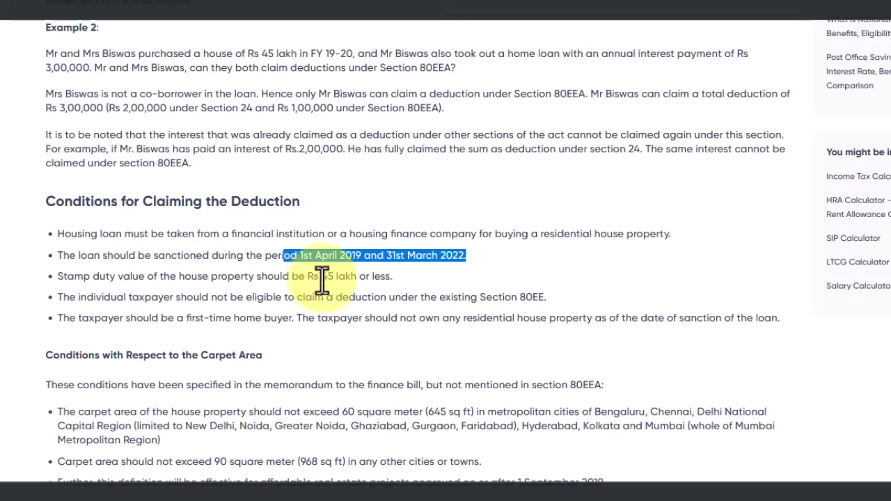
pyautogui.moveTo(169, 277); pyautogui.dragTo(393, 277)
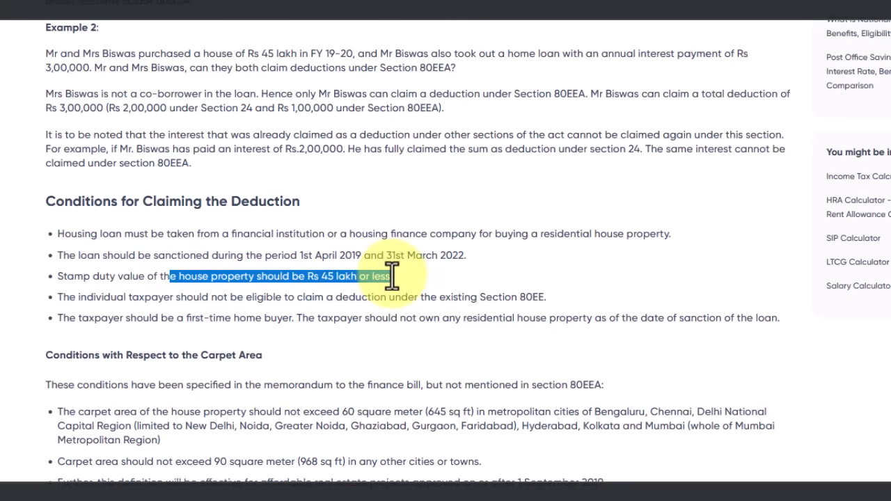
pyautogui.moveTo(392, 276); pyautogui.dragTo(395, 277)
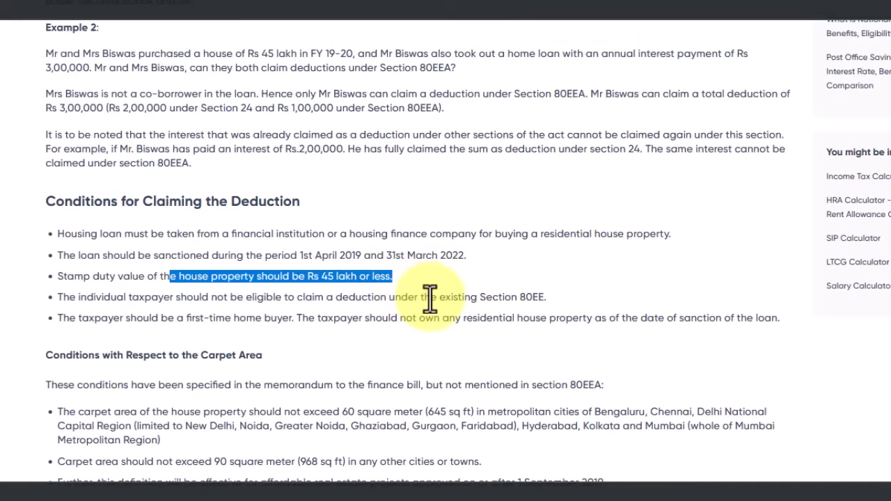
pyautogui.click(53, 230)
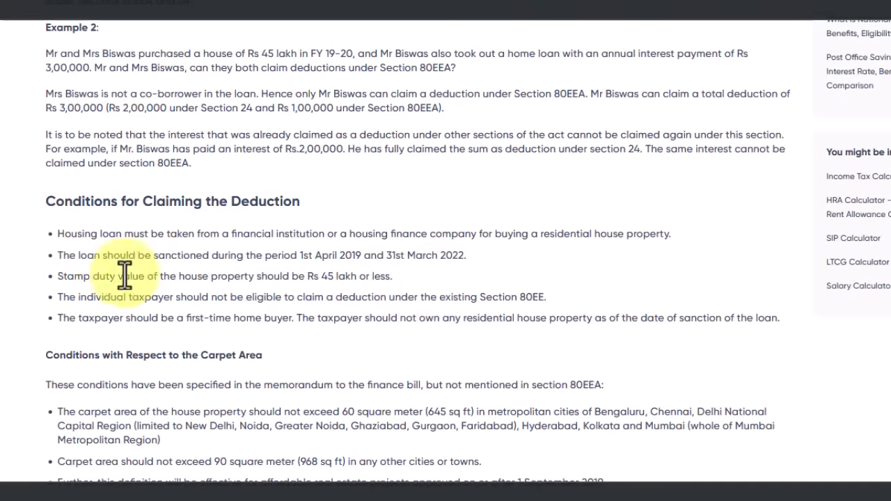
pyautogui.moveTo(397, 276); pyautogui.dragTo(50, 246)
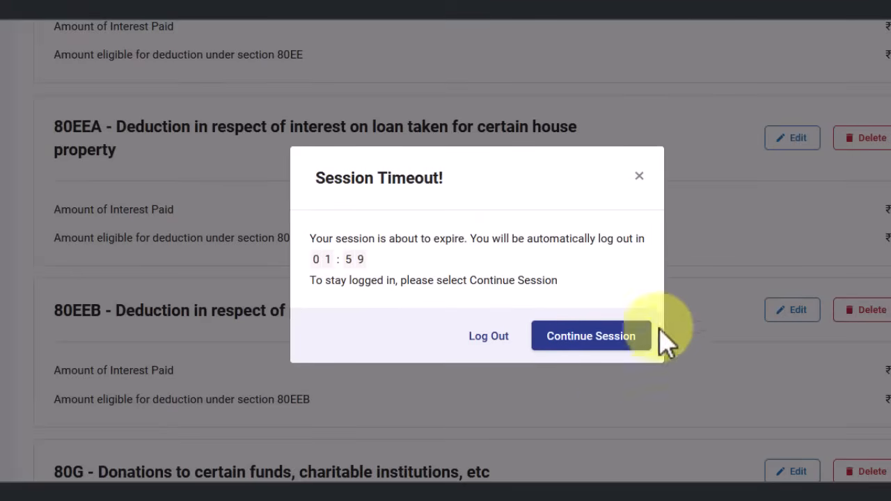
# Keep the filing session alive, then start a new 80EEB loan entry and discard it unsaved
pyautogui.click(619, 344)
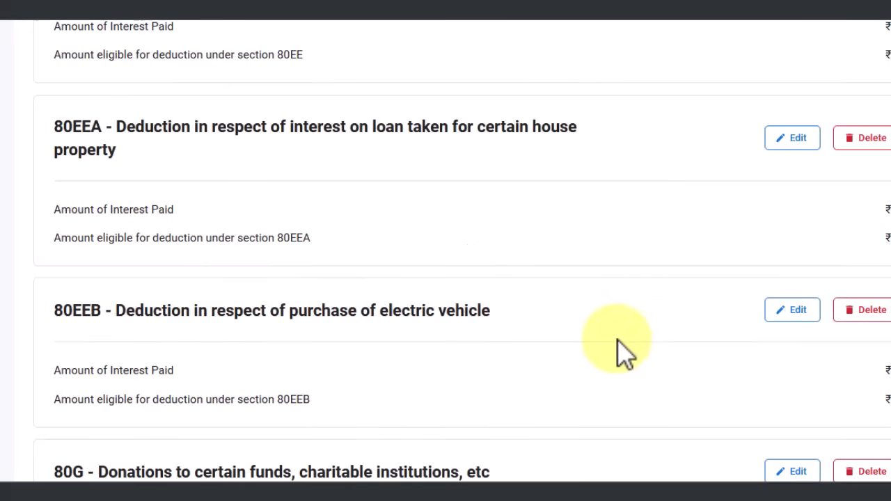
pyautogui.scroll(-1, 453, 352)
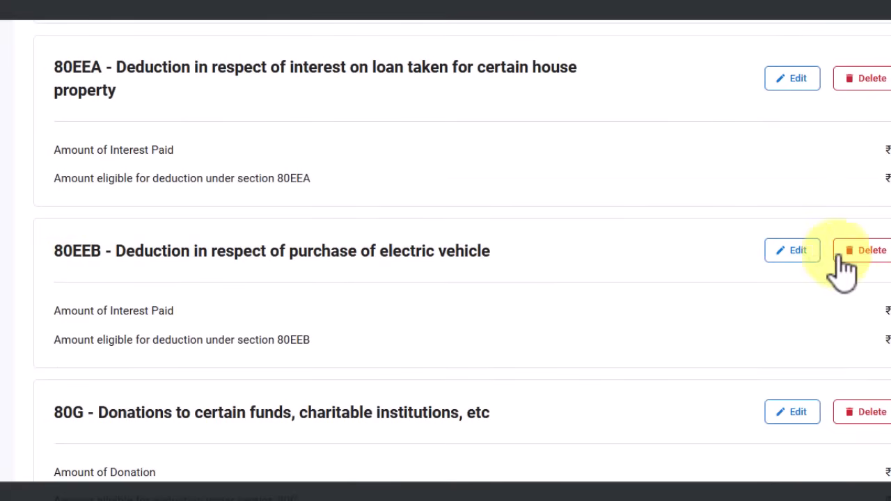
pyautogui.click(800, 255)
pyautogui.click(117, 222)
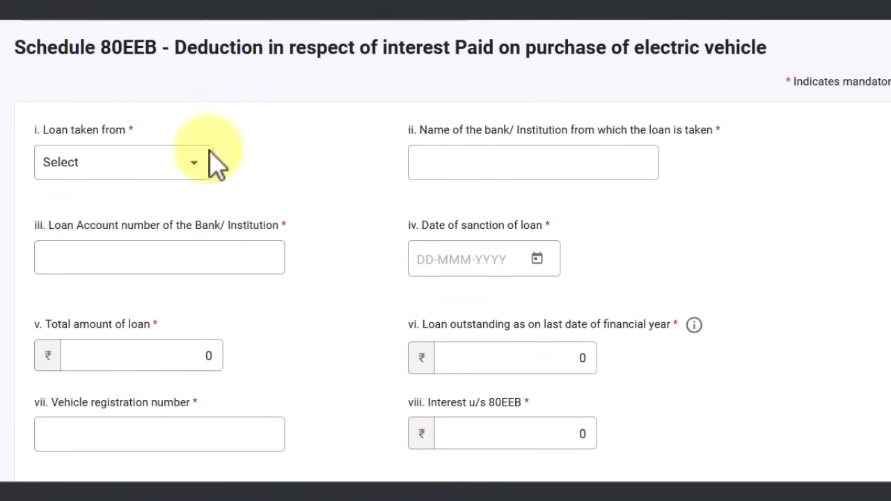
pyautogui.click(60, 498)
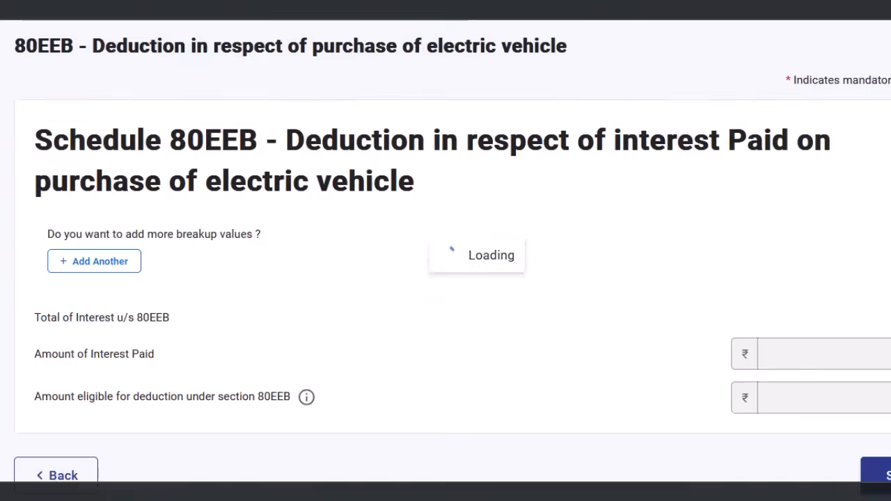
pyautogui.click(77, 435)
# Scroll the deductions list down to the 80G donations table, where every amount is ₹0
pyautogui.scroll(-20, 195, 376)
pyautogui.scroll(2, 136, 369)
pyautogui.scroll(-3, 139, 318)
pyautogui.scroll(2, 141, 300)
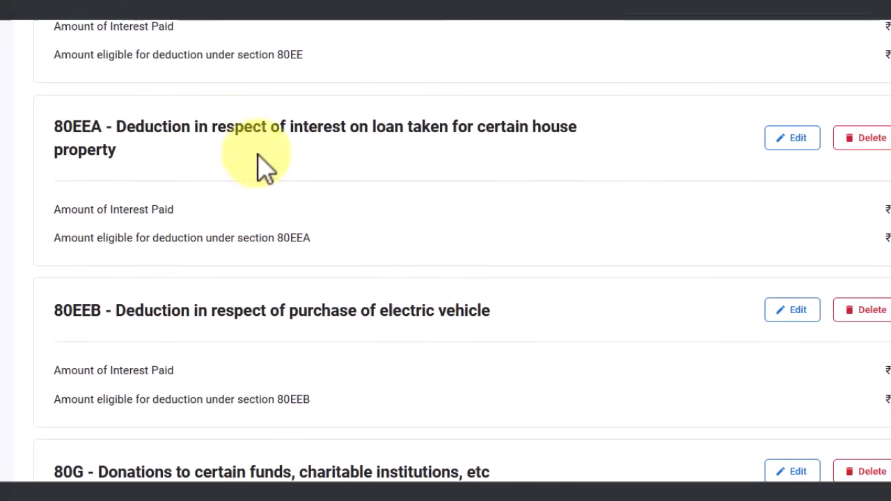
pyautogui.scroll(-1, 371, 340)
pyautogui.scroll(-1, 371, 340)
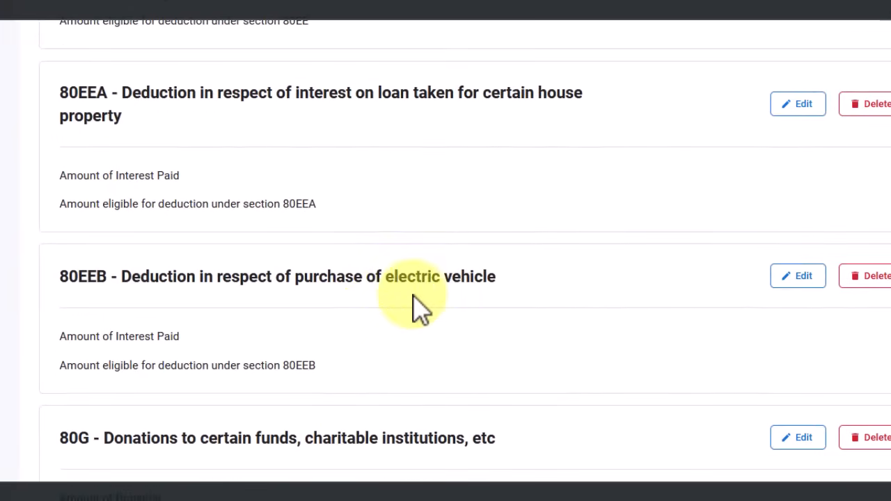
pyautogui.scroll(-2, 417, 306)
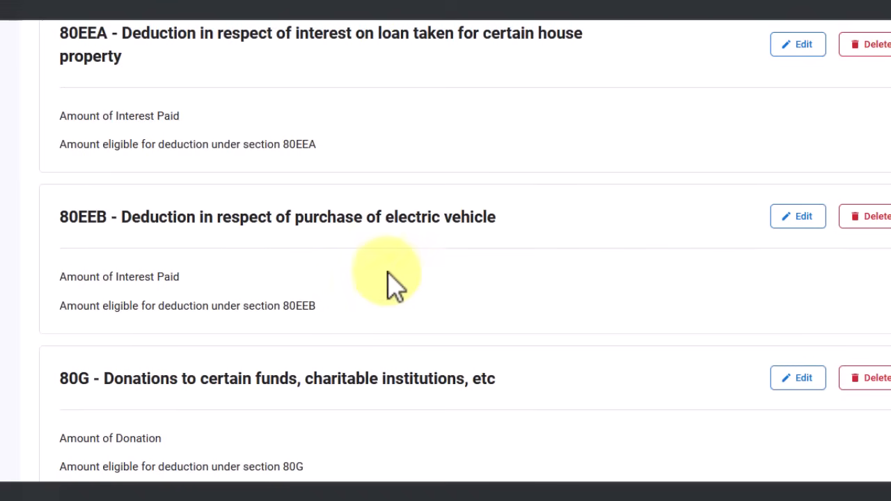
pyautogui.scroll(-3, 309, 279)
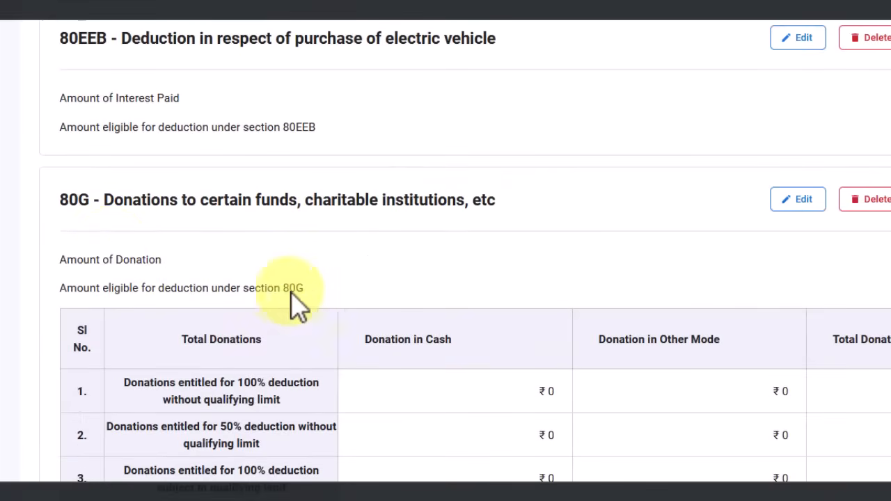
pyautogui.scroll(-2, 230, 230)
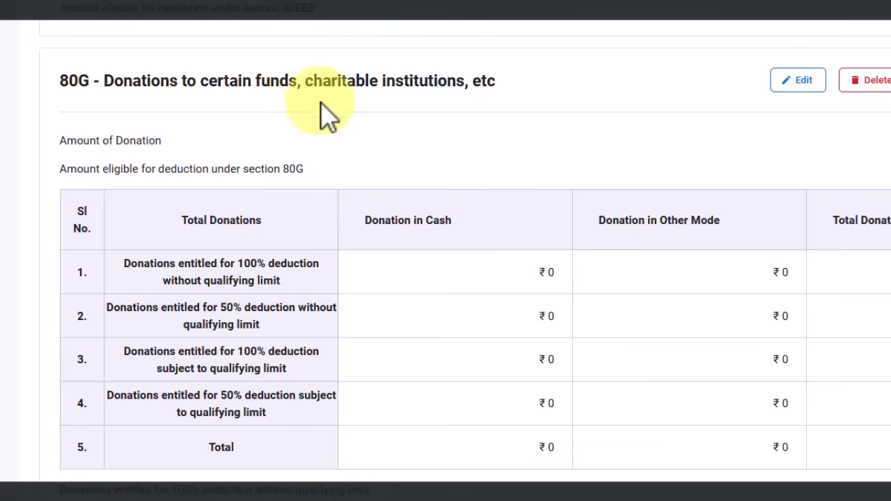
# Edit the 80G card, add a new donation entry, and list the Donation Type choices
pyautogui.click(801, 81)
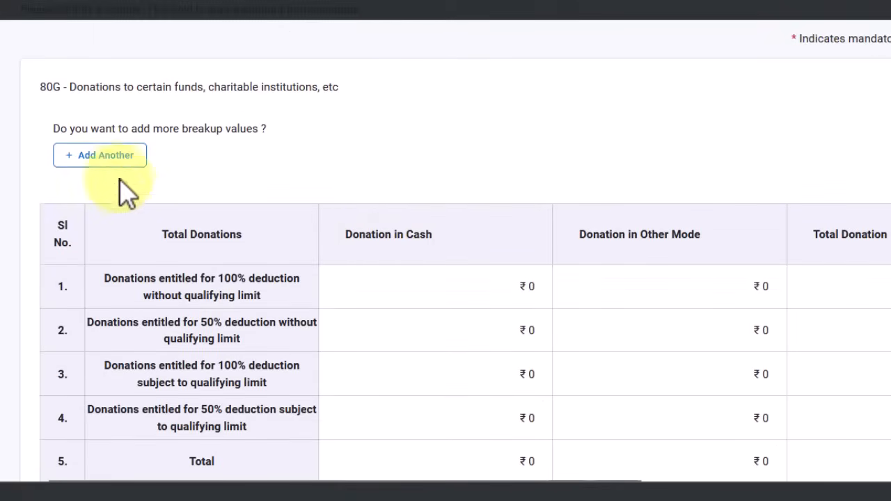
pyautogui.click(108, 158)
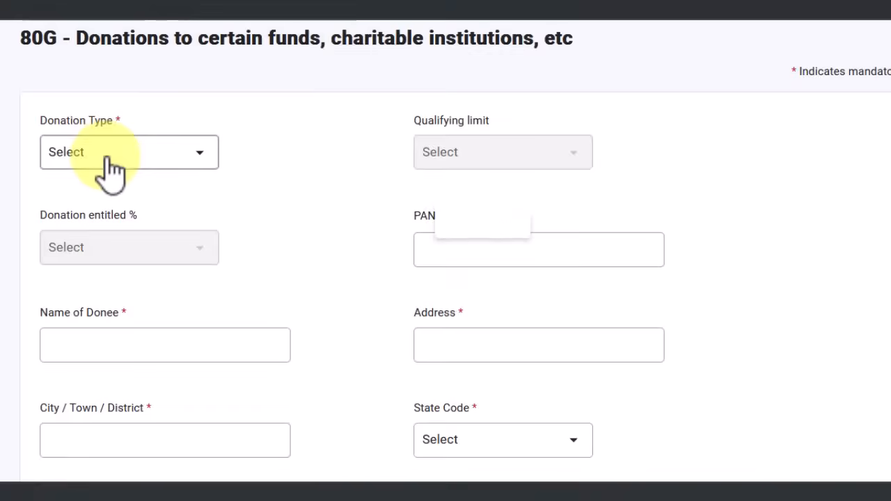
pyautogui.click(138, 129)
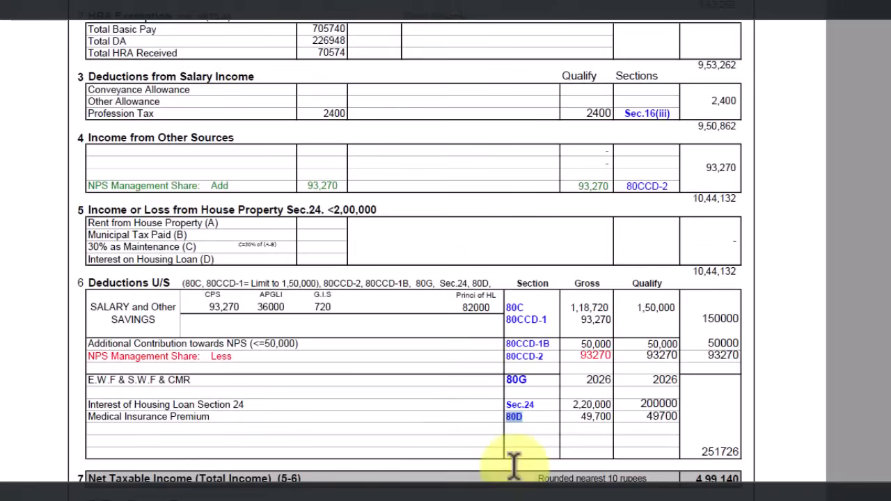
# In the computation sheet's section 6, find the 2026 gross amount for 80G E.W.F & S.W.F & CMR
pyautogui.scroll(-2, 418, 394)
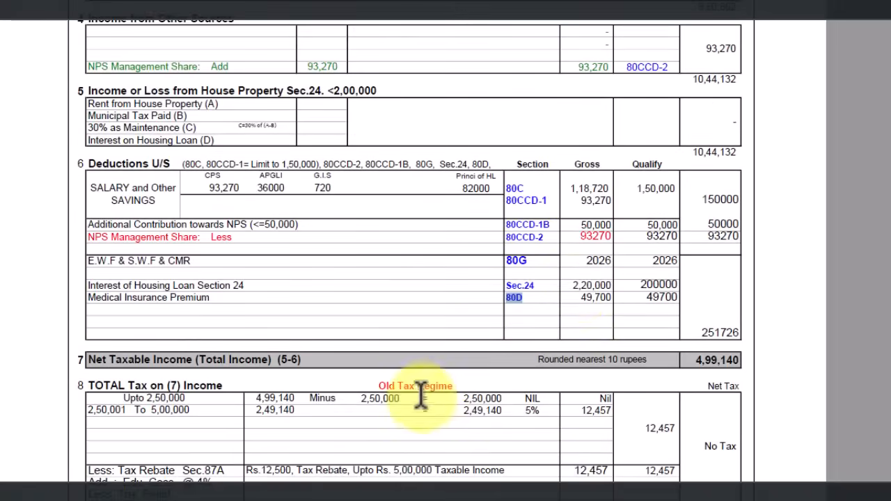
pyautogui.scroll(-1, 487, 341)
pyautogui.scroll(-2, 533, 299)
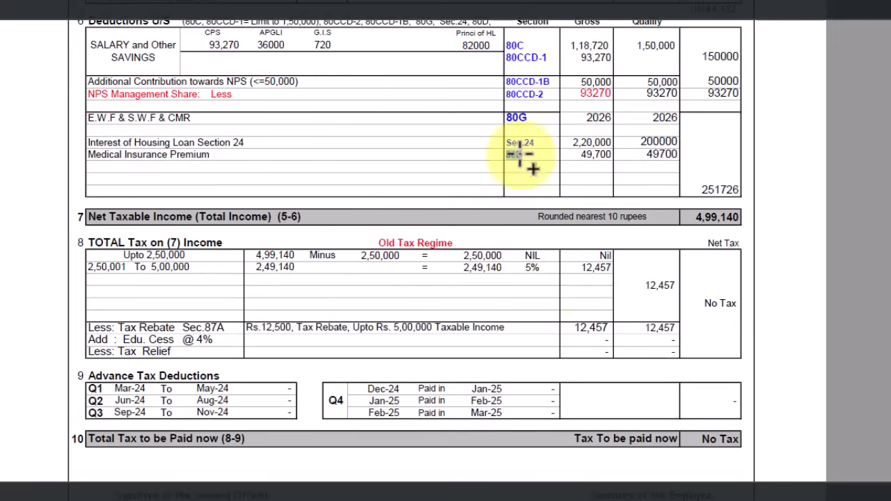
pyautogui.doubleClick(595, 118)
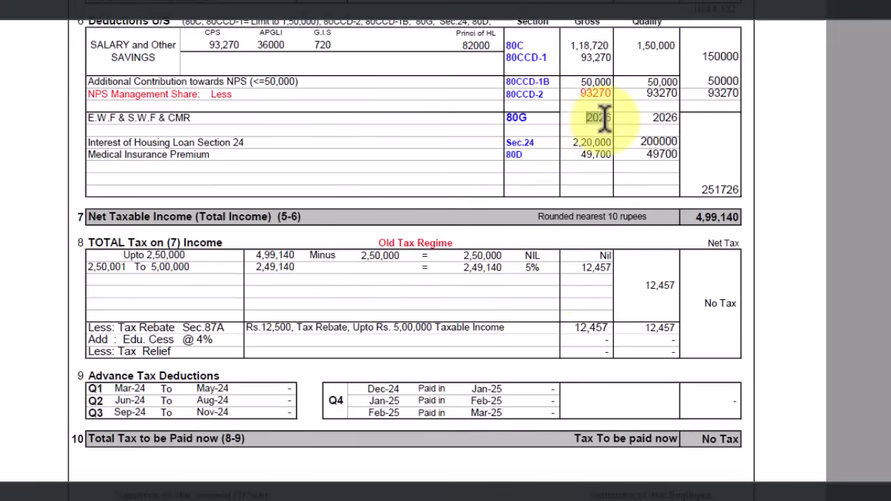
pyautogui.moveTo(124, 117); pyautogui.dragTo(201, 118)
pyautogui.click(128, 117)
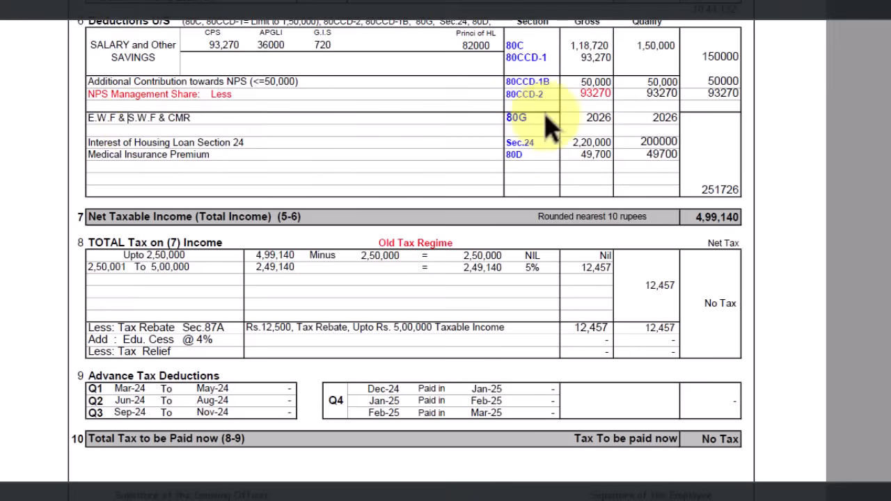
pyautogui.moveTo(533, 119); pyautogui.dragTo(496, 120)
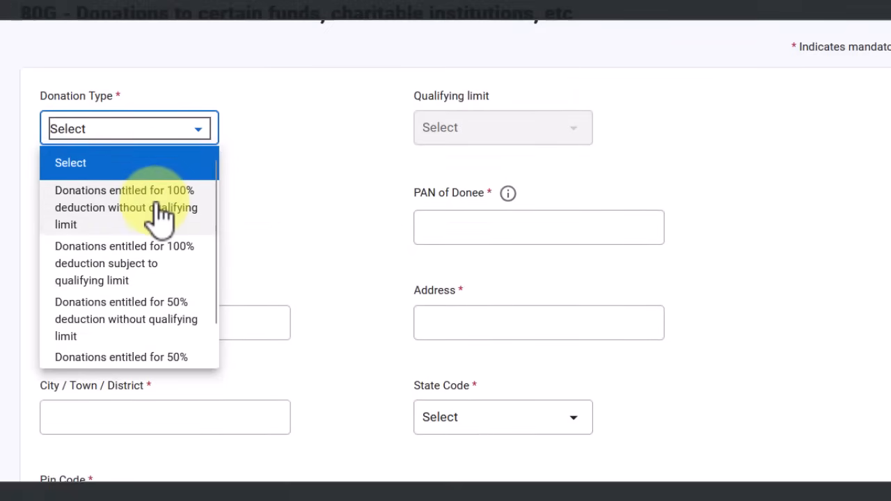
# Choose the 100% deduction without qualifying limit donation type and enter the donee's PAN and name
pyautogui.click(164, 209)
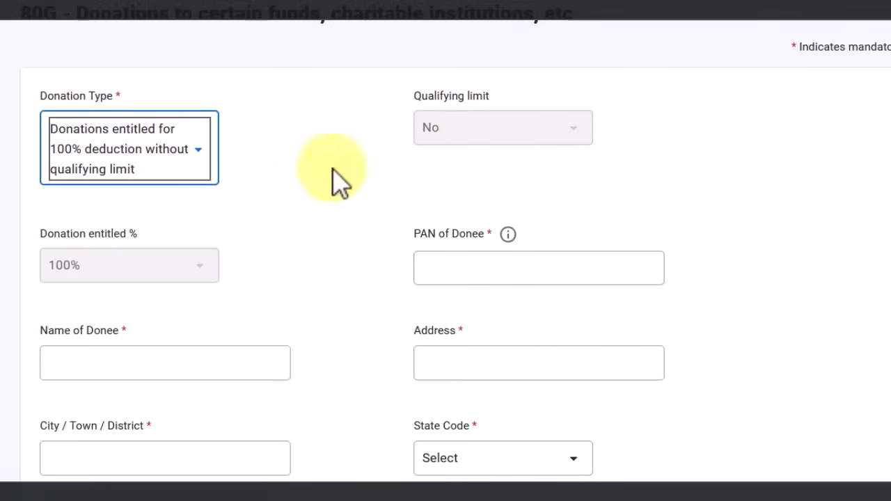
pyautogui.scroll(-1, 392, 219)
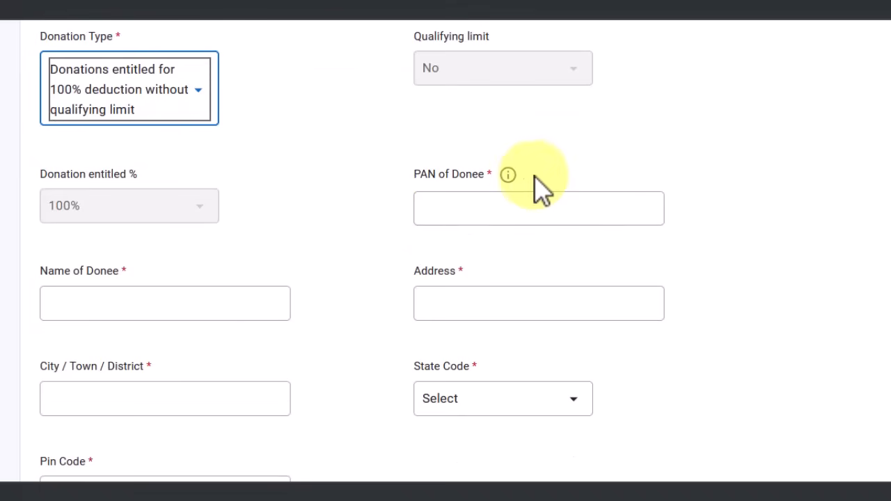
pyautogui.click(448, 205)
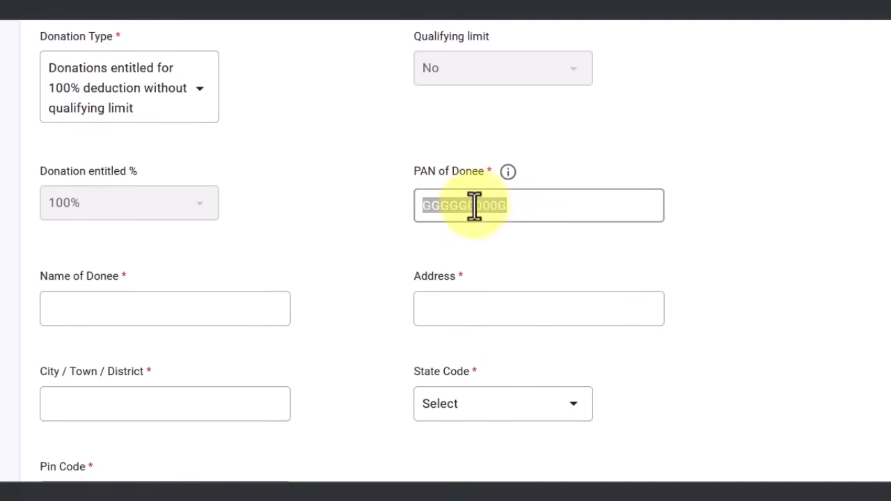
pyautogui.click(468, 206)
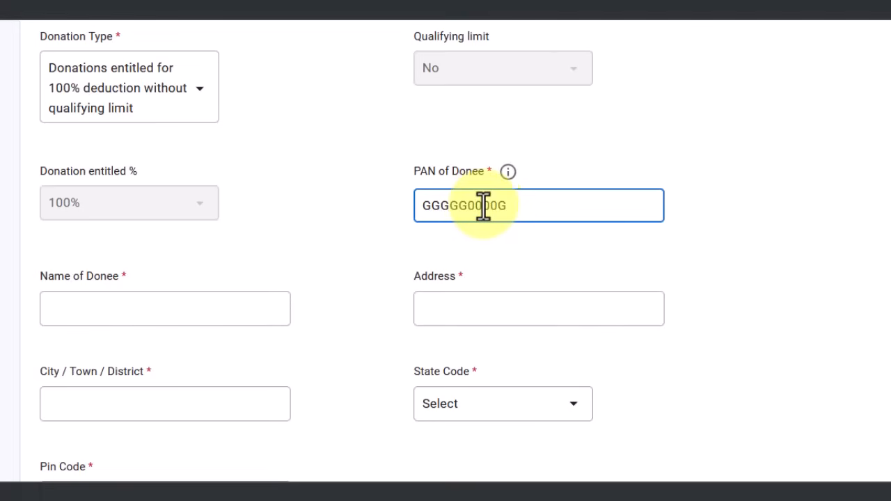
pyautogui.click(484, 206)
pyautogui.moveTo(513, 206); pyautogui.dragTo(401, 207)
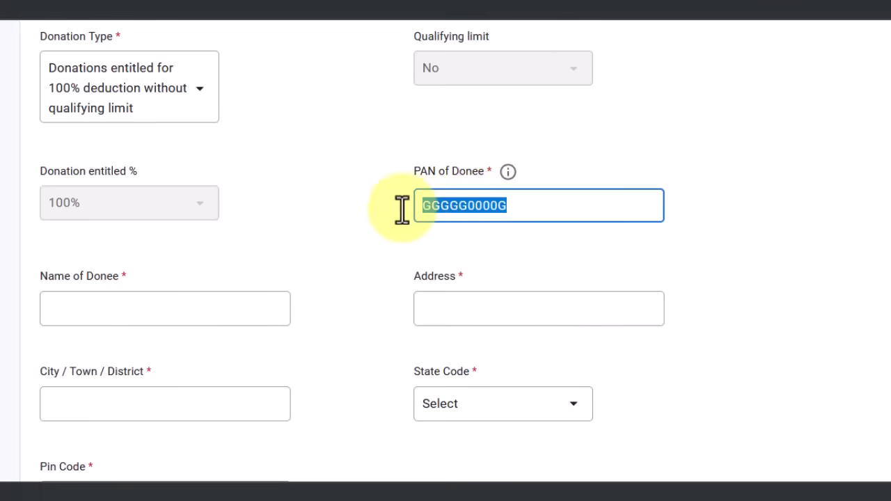
pyautogui.scroll(-1, 255, 309)
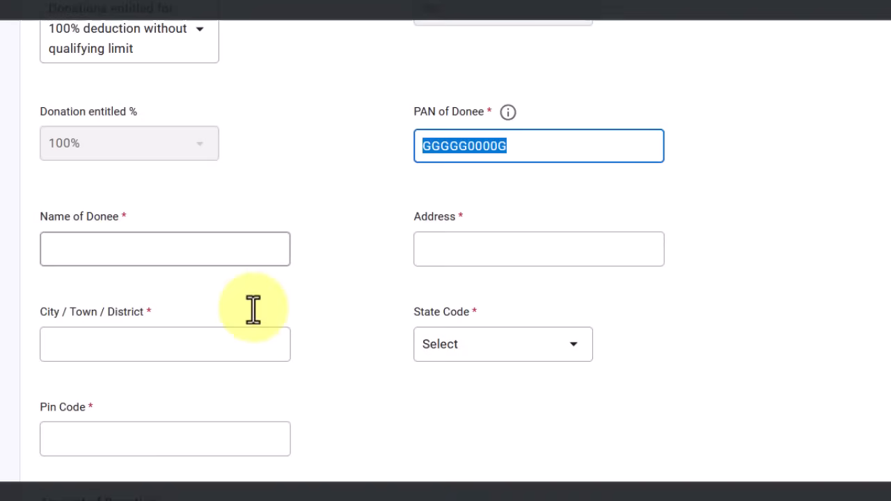
pyautogui.click(145, 258)
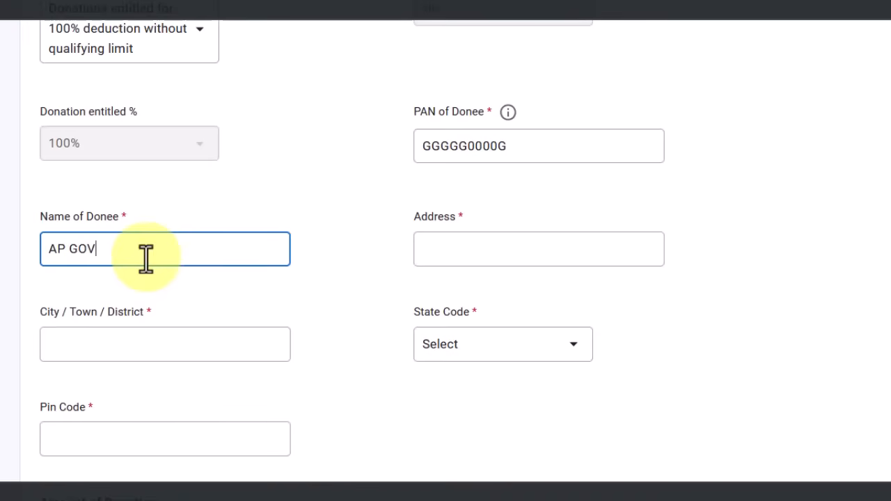
# Fill the donee's address and city, set state 02-Andhra Pradesh and pin code 522020
pyautogui.click(472, 252)
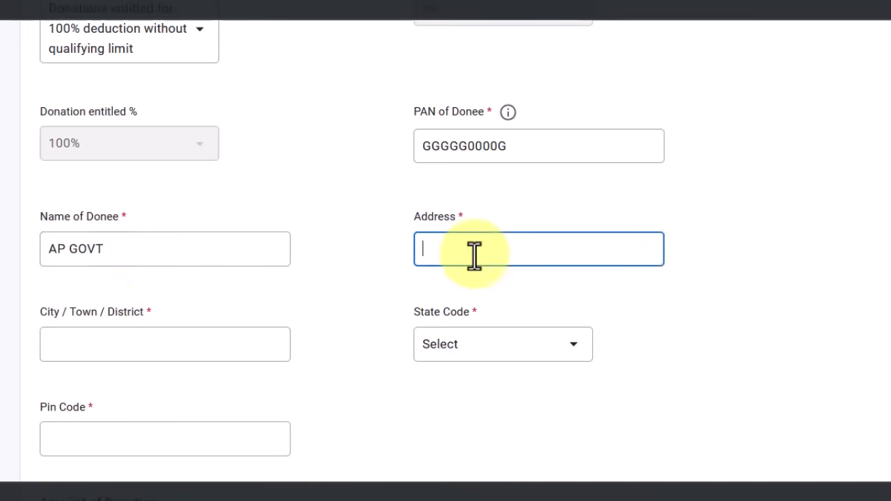
pyautogui.scroll(-1, 481, 245)
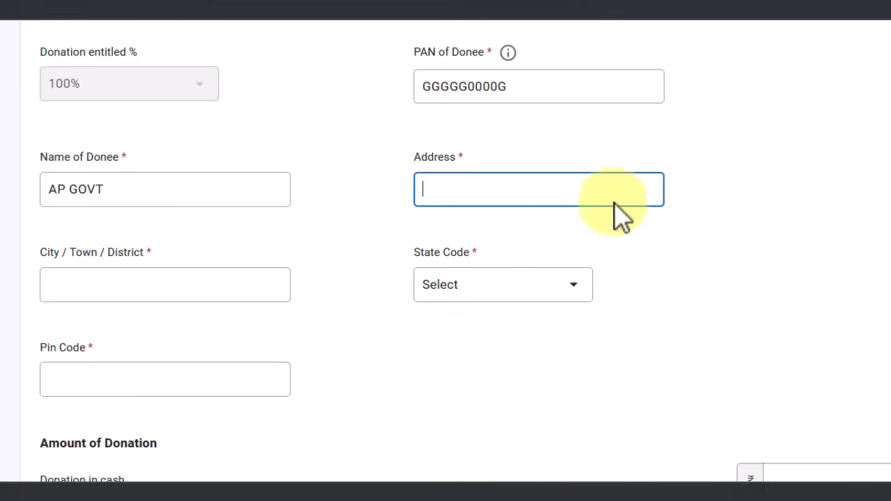
pyautogui.scroll(-1, 418, 258)
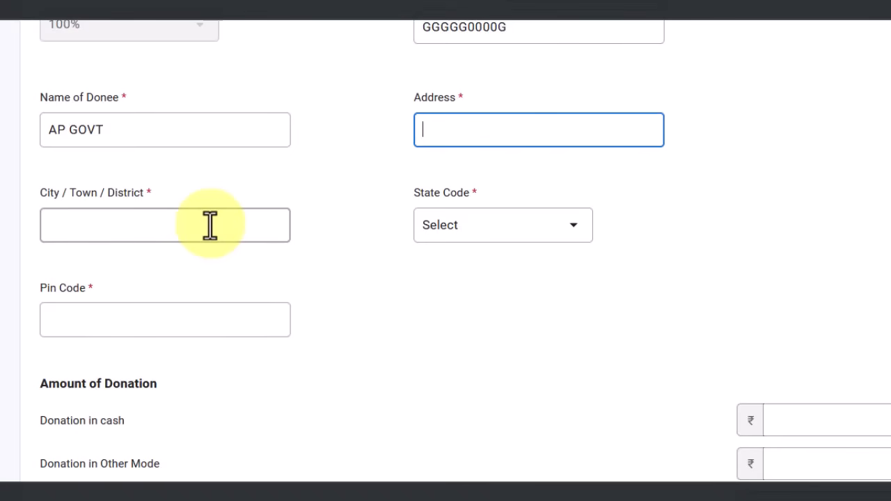
pyautogui.click(210, 225)
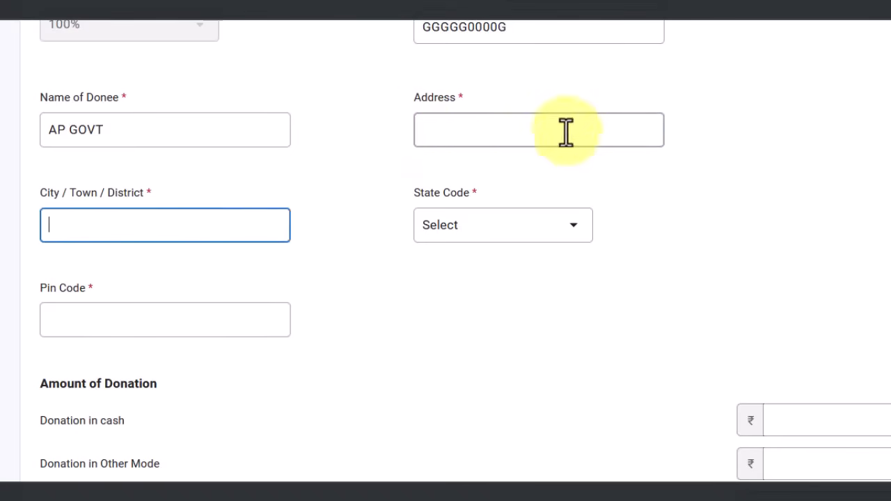
pyautogui.click(487, 125)
pyautogui.click(180, 224)
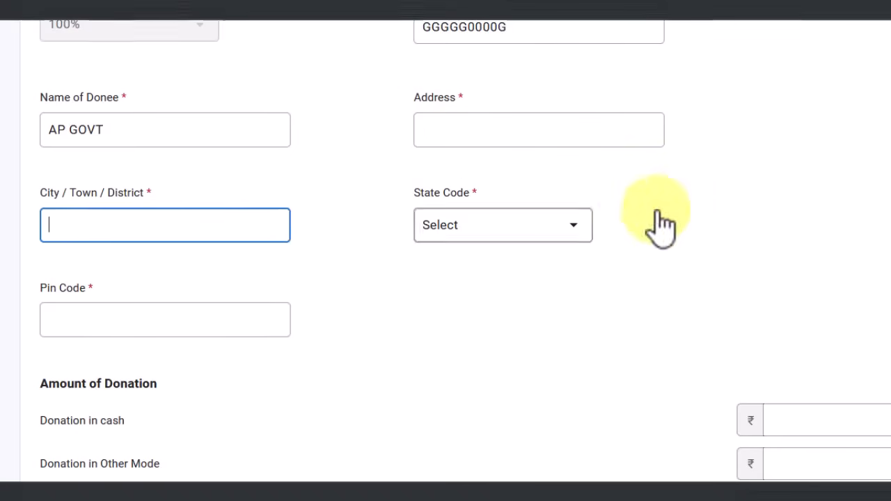
pyautogui.scroll(-2, 477, 168)
pyautogui.click(449, 113)
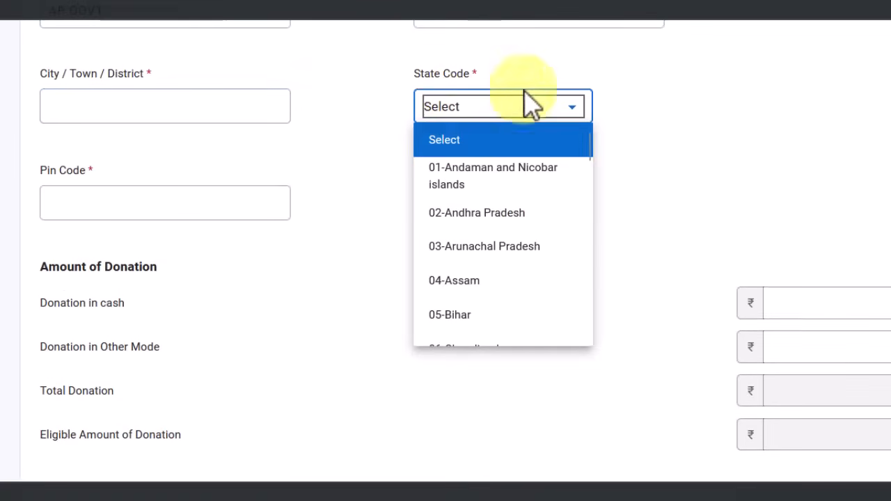
pyautogui.click(514, 214)
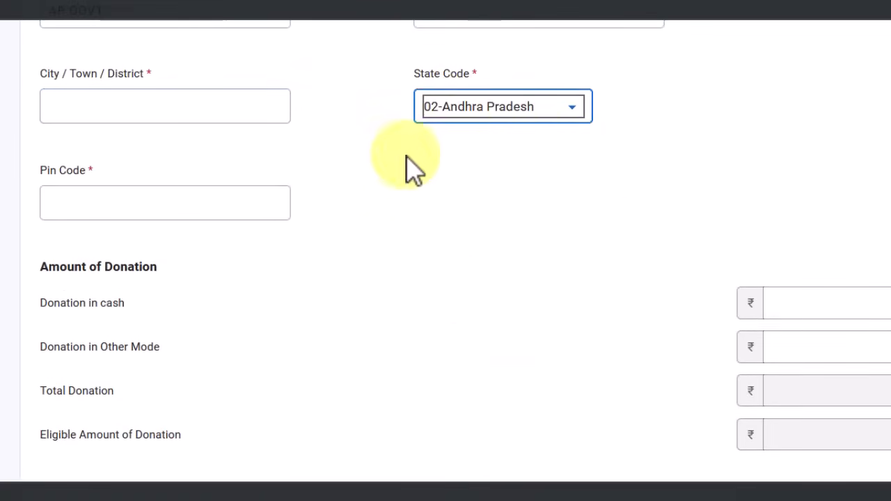
pyautogui.scroll(-2, 766, 198)
pyautogui.click(214, 85)
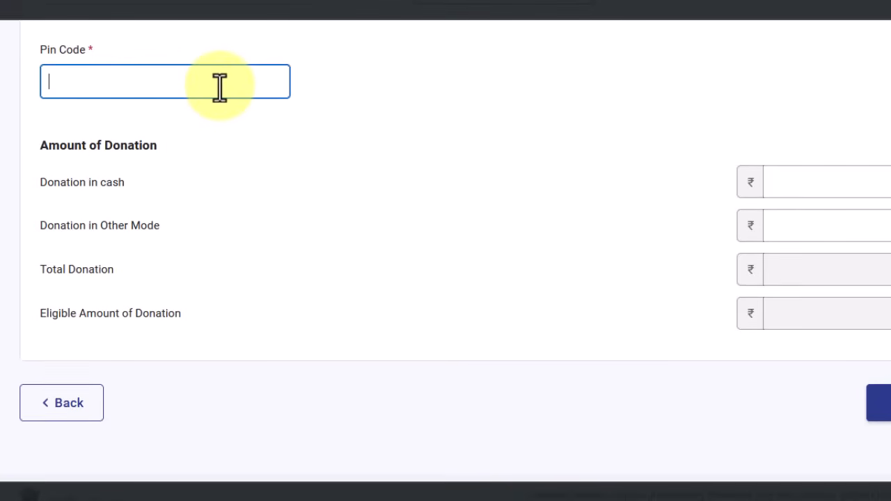
pyautogui.write('522020')
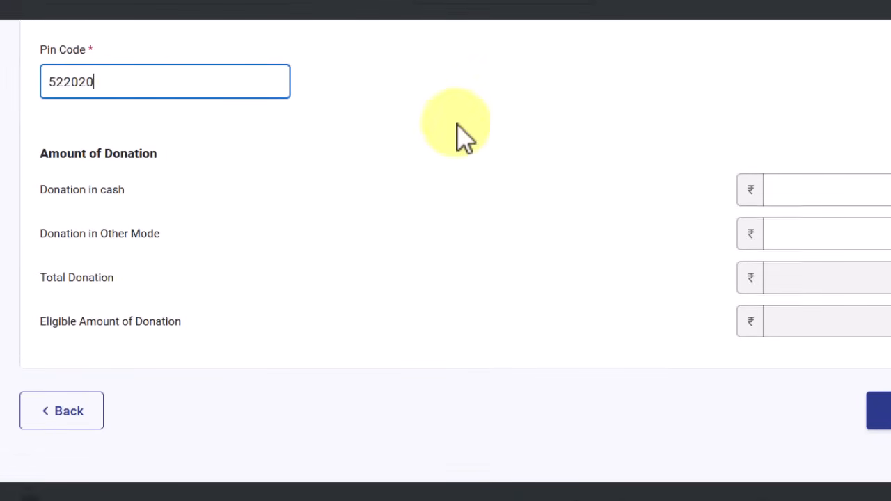
pyautogui.click(149, 119)
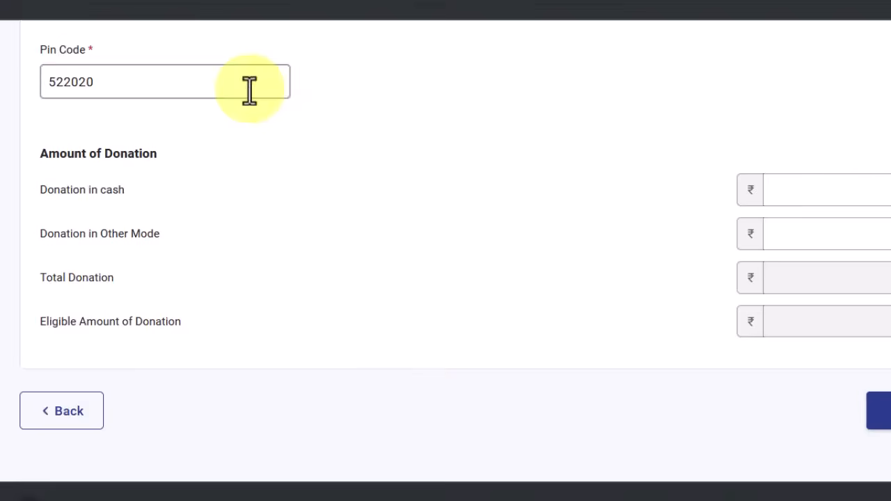
# Enter ₹0 in cash and ₹2026 by other mode, then save the donation entry
pyautogui.scroll(2, 424, 121)
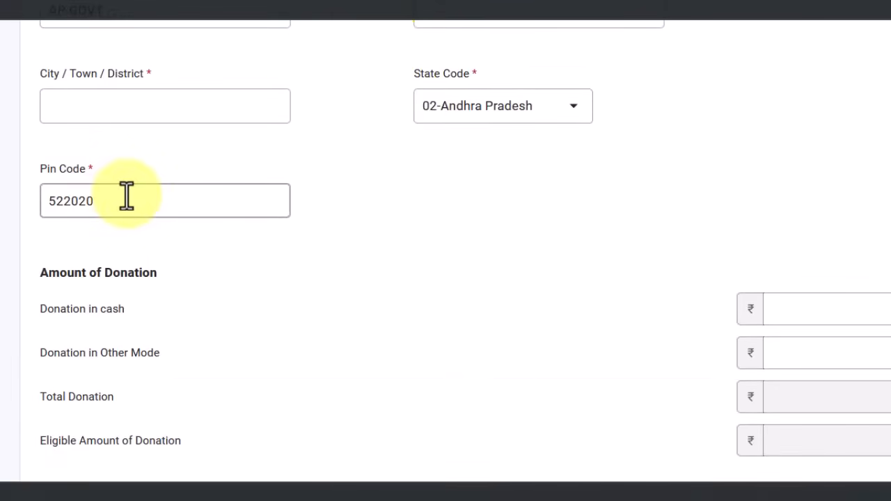
pyautogui.scroll(-2, 293, 201)
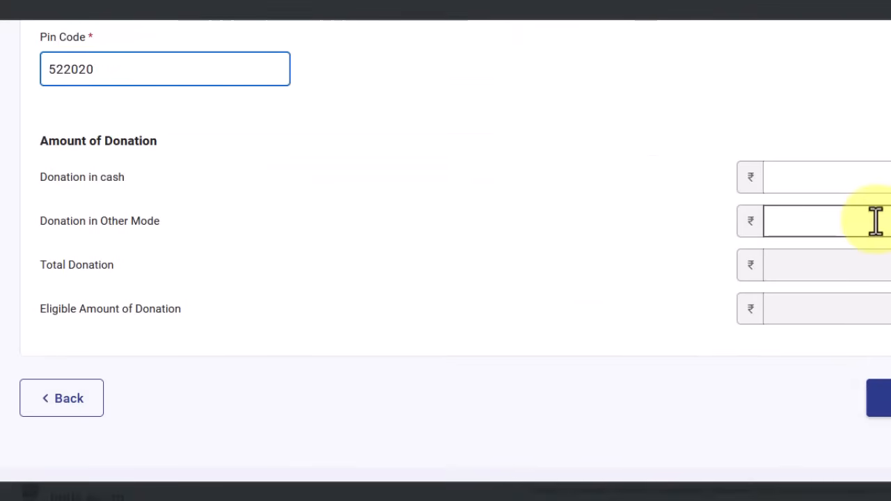
pyautogui.click(880, 177)
pyautogui.click(860, 227)
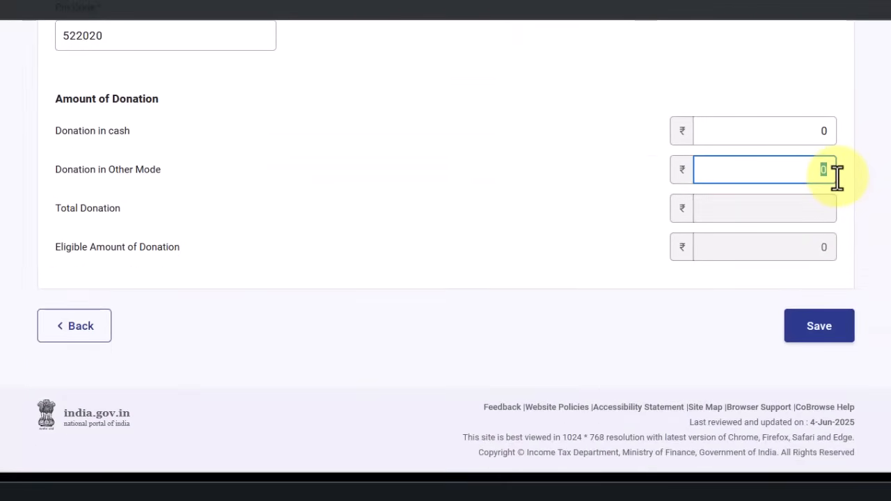
pyautogui.write('2026')
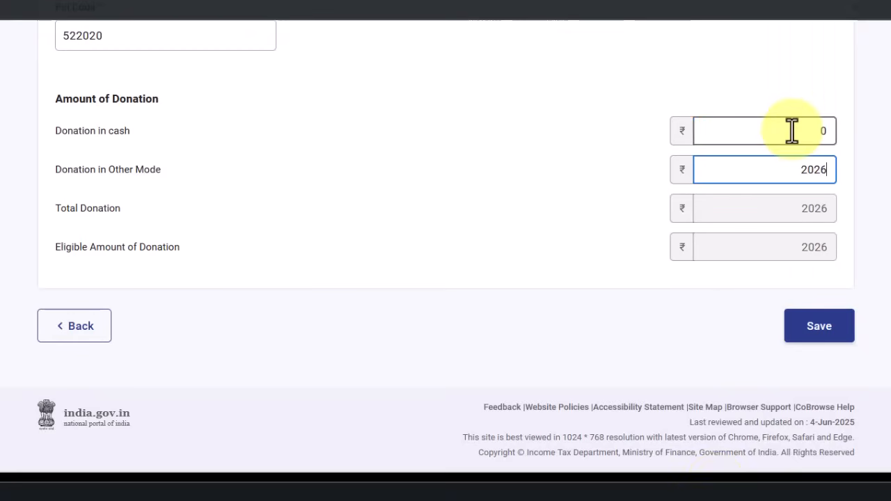
pyautogui.click(794, 131)
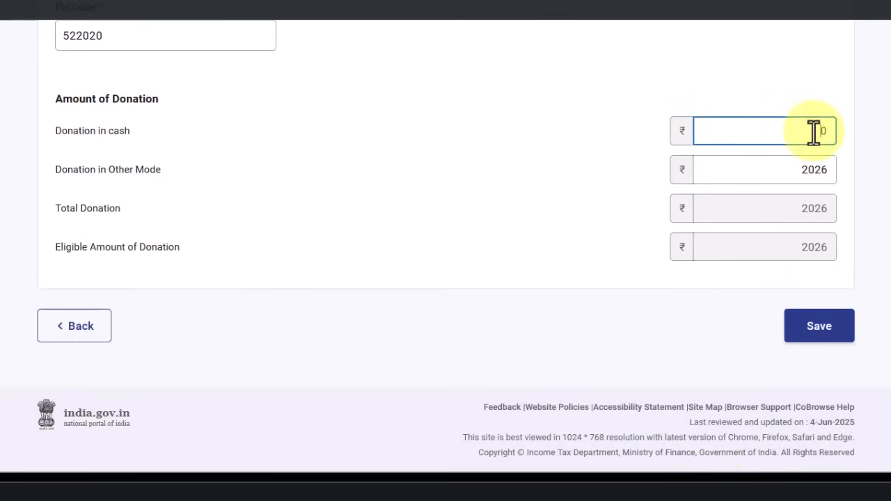
pyautogui.click(523, 216)
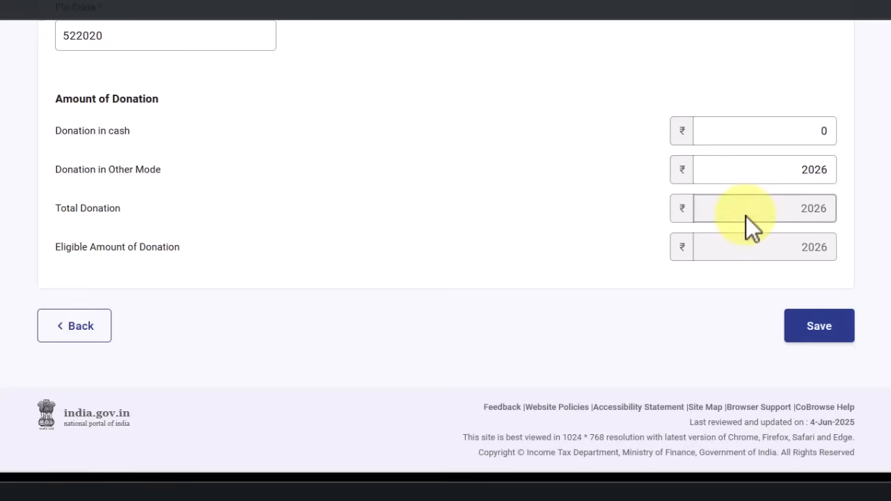
pyautogui.click(820, 332)
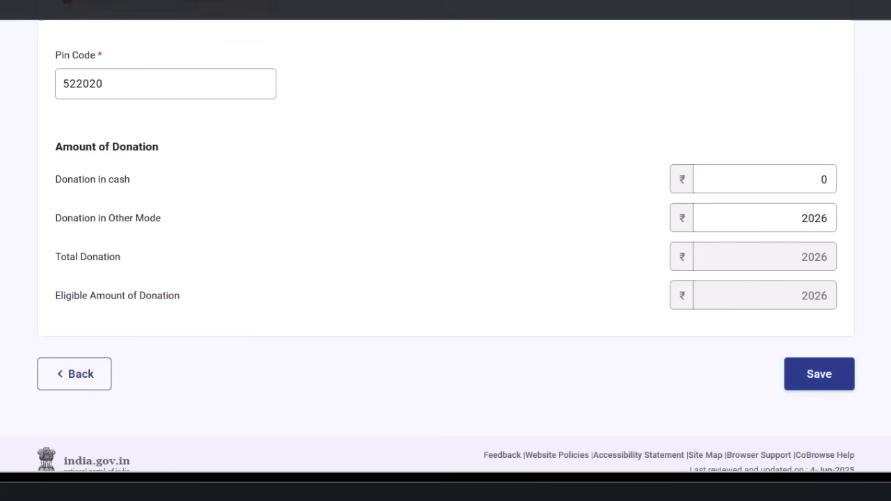
pyautogui.scroll(3, 129, 44)
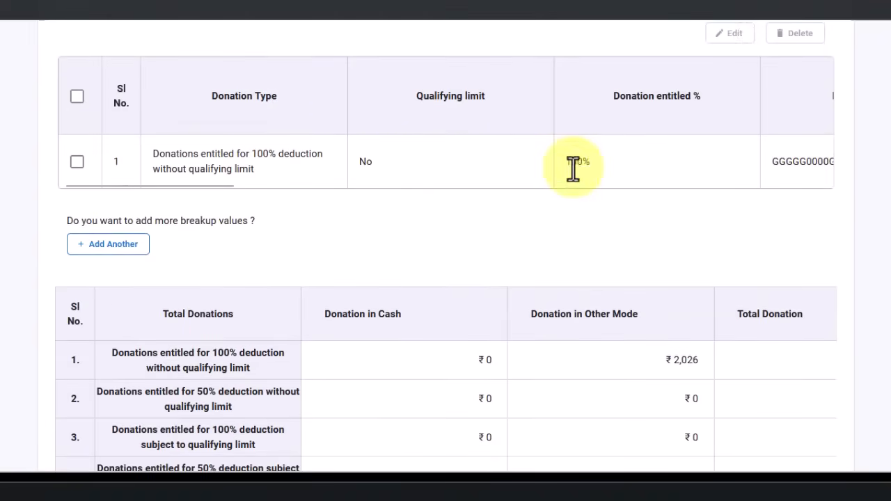
pyautogui.scroll(-3, 563, 213)
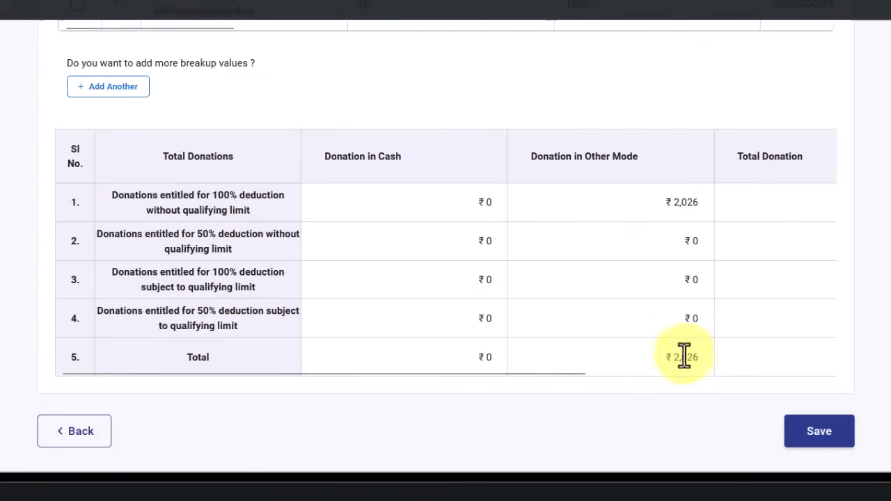
pyautogui.scroll(-2, 689, 357)
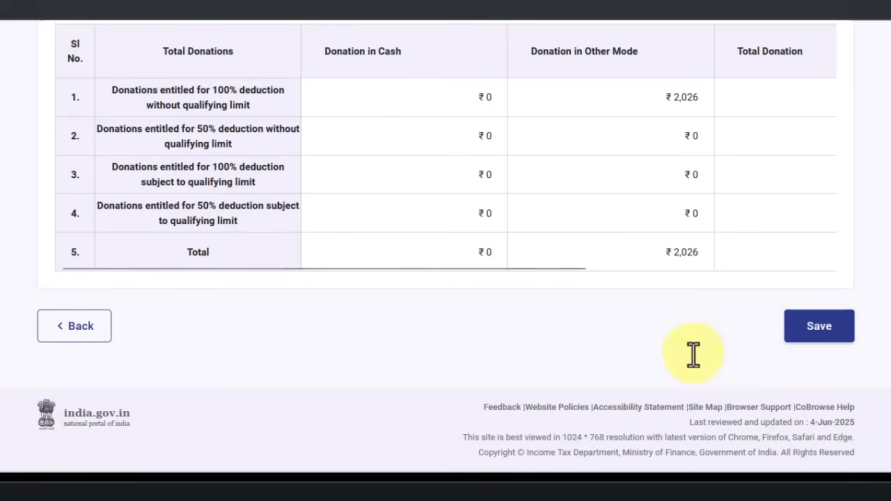
# Save the 80G table and check the list: ₹2,026 under 100% deduction, 80GG at ₹0
pyautogui.click(829, 337)
pyautogui.scroll(-8, 351, 271)
pyautogui.scroll(-20, 341, 259)
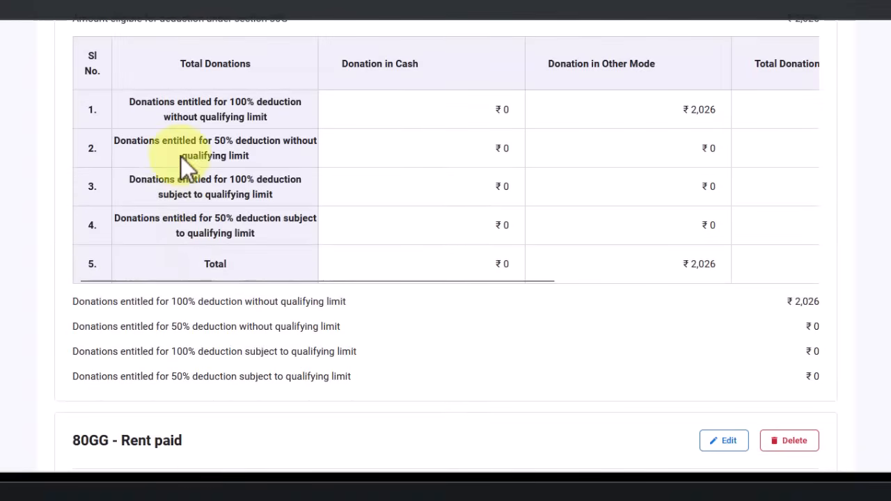
pyautogui.scroll(-4, 770, 209)
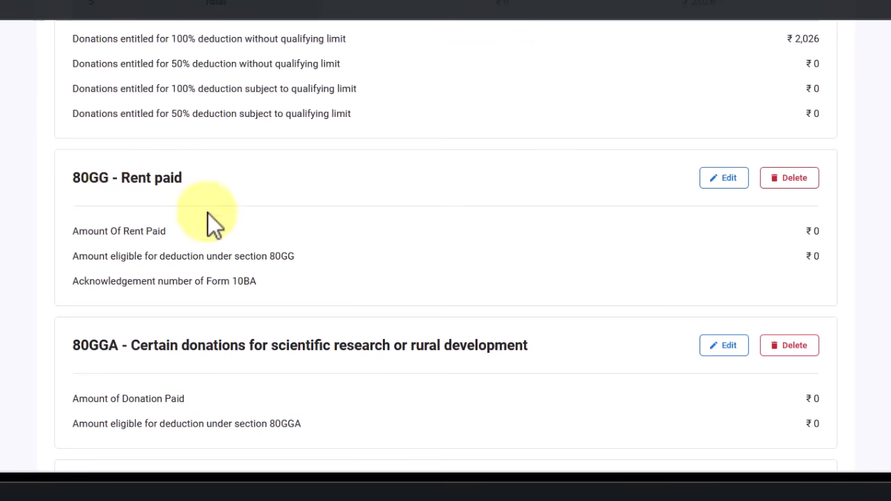
pyautogui.scroll(-2, 209, 209)
pyautogui.scroll(1, 218, 175)
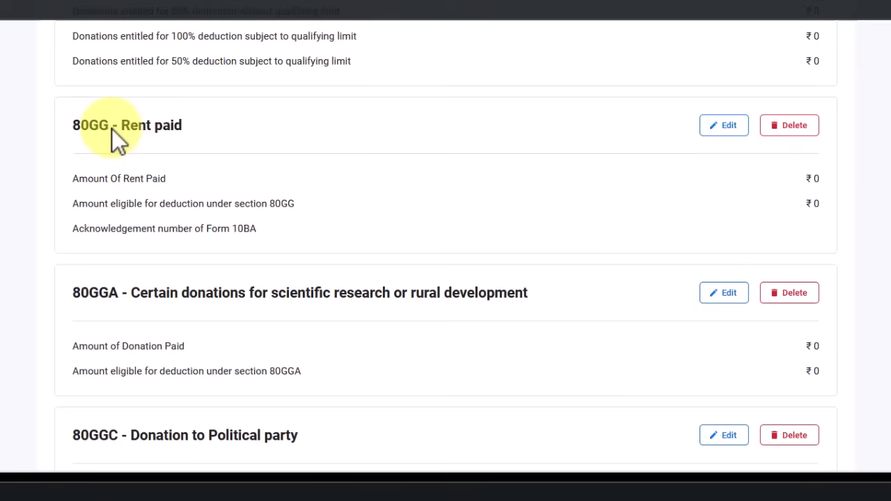
# Enter ₹10000 rent paid under 80GG so ₹10000 is eligible, then return to the deductions list
pyautogui.click(729, 127)
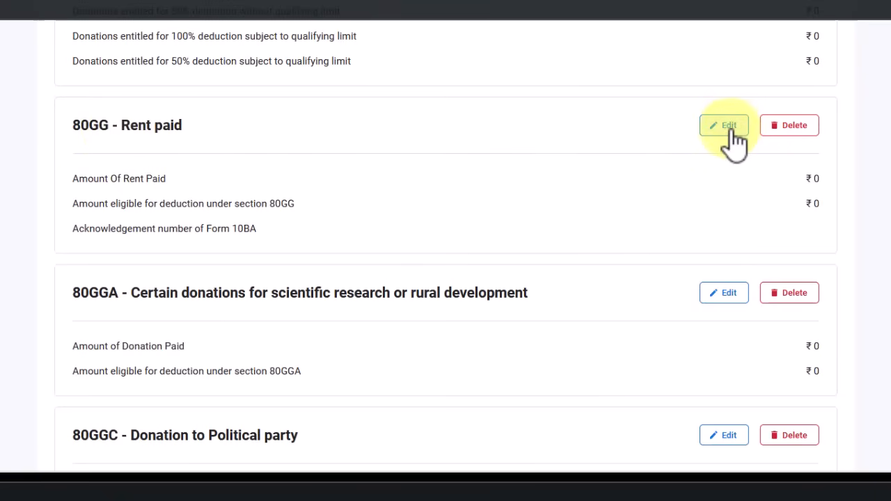
pyautogui.click(780, 82)
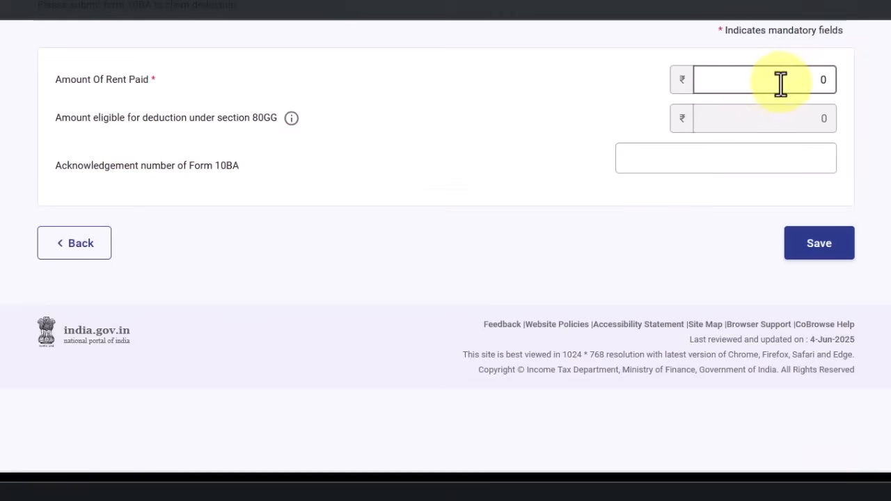
pyautogui.write('10000')
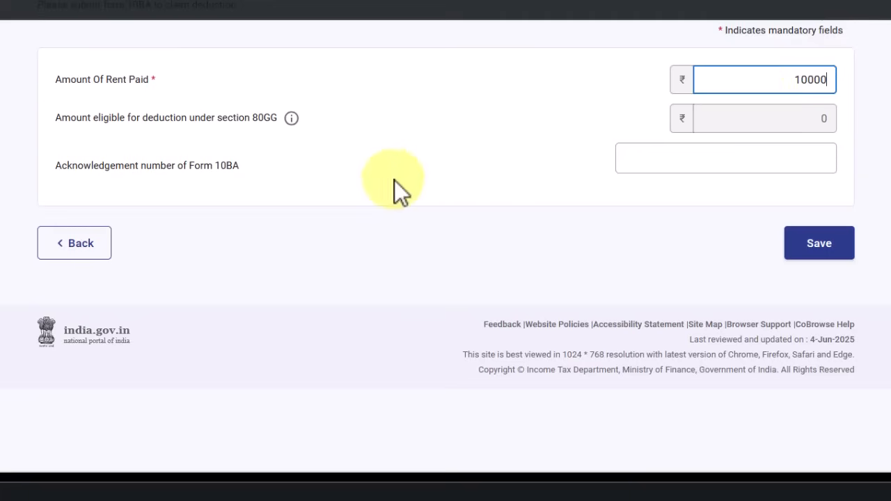
pyautogui.click(556, 179)
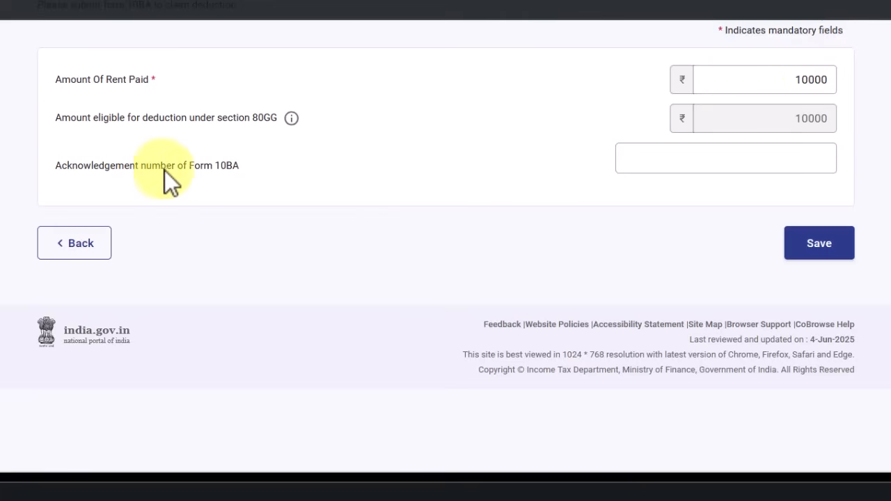
pyautogui.moveTo(241, 168); pyautogui.dragTo(218, 163)
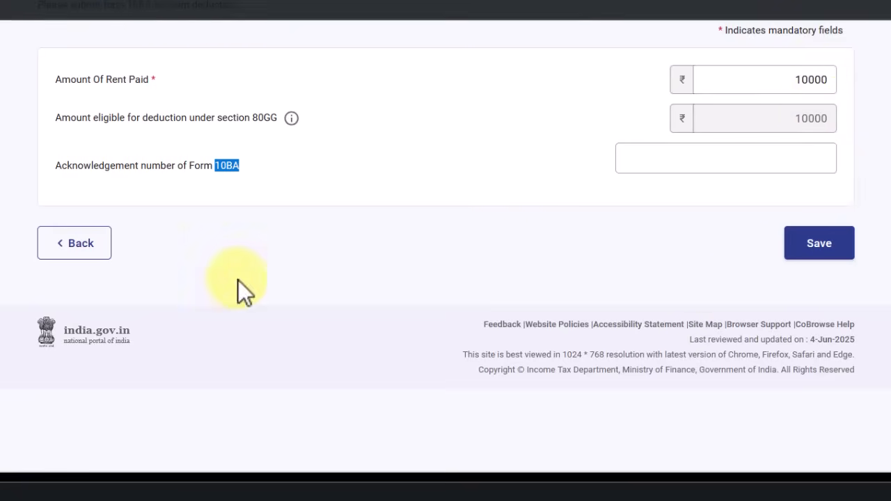
pyautogui.click(89, 245)
pyautogui.scroll(-20, 376, 369)
pyautogui.scroll(-8, 334, 314)
pyautogui.scroll(4, 333, 306)
pyautogui.scroll(-3, 278, 265)
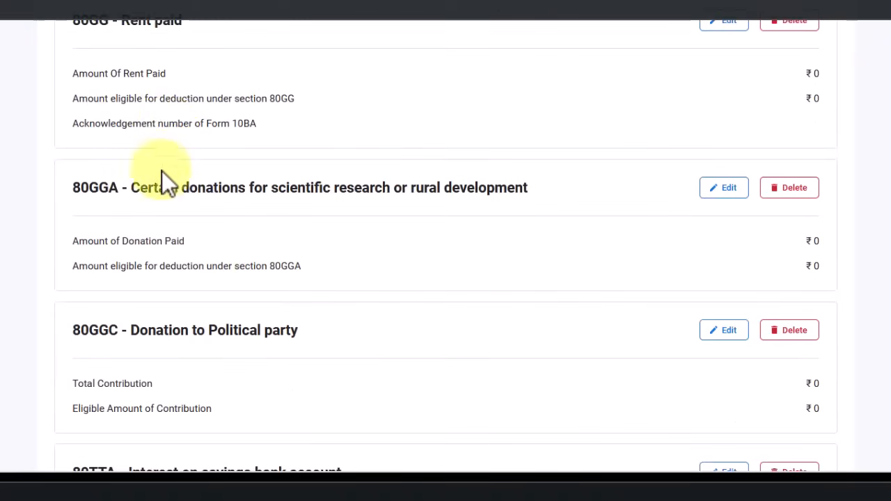
pyautogui.scroll(-1, 125, 45)
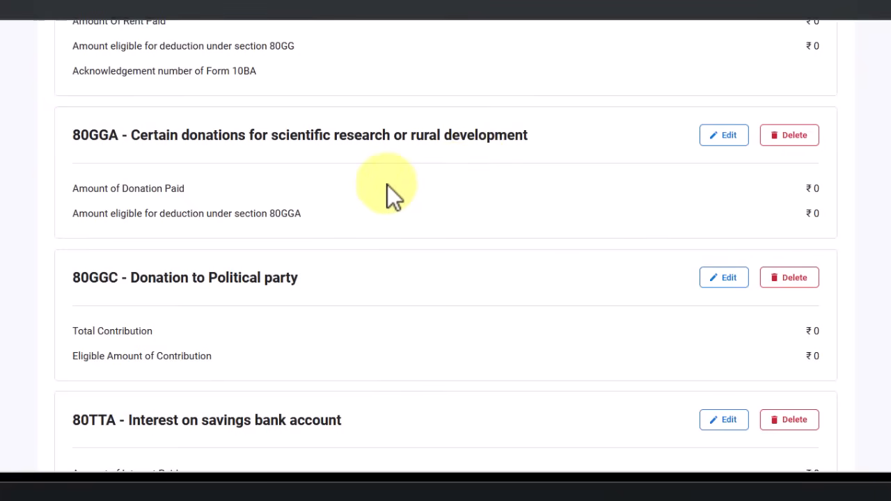
pyautogui.scroll(-2, 473, 197)
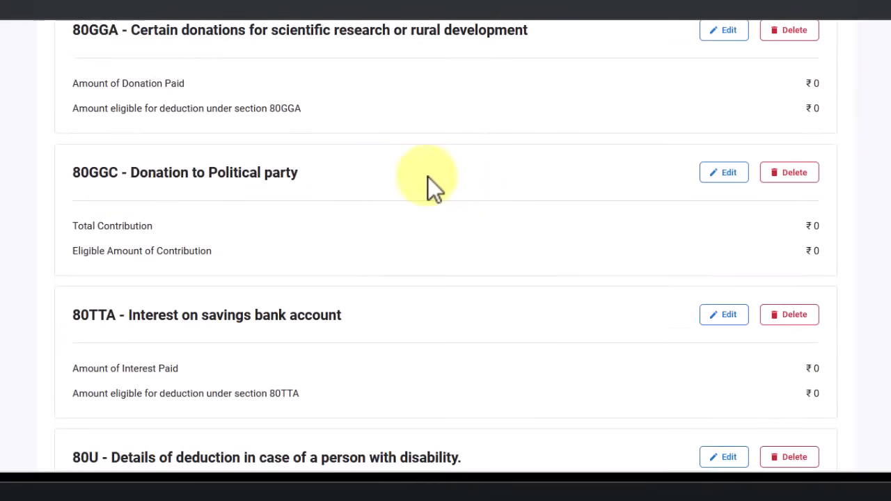
pyautogui.scroll(-1, 428, 181)
pyautogui.scroll(-2, 503, 203)
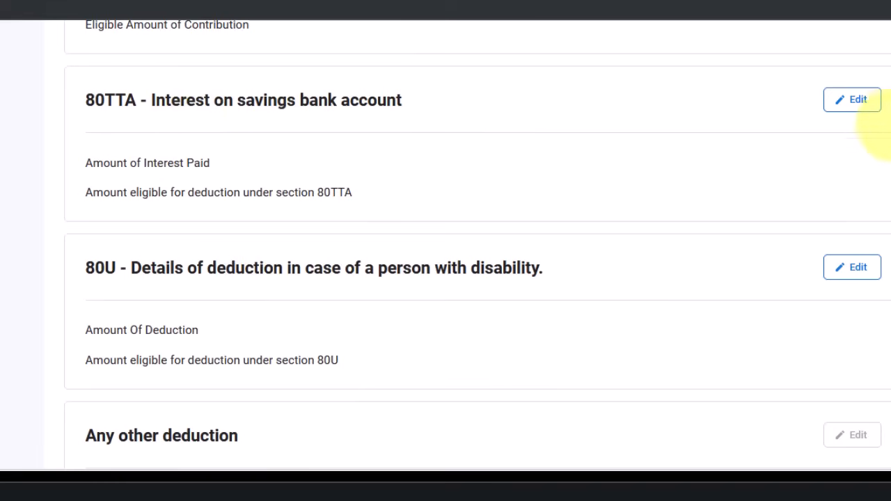
# Enter 3500 as the 80TTA savings interest paid and save the deduction
pyautogui.click(861, 104)
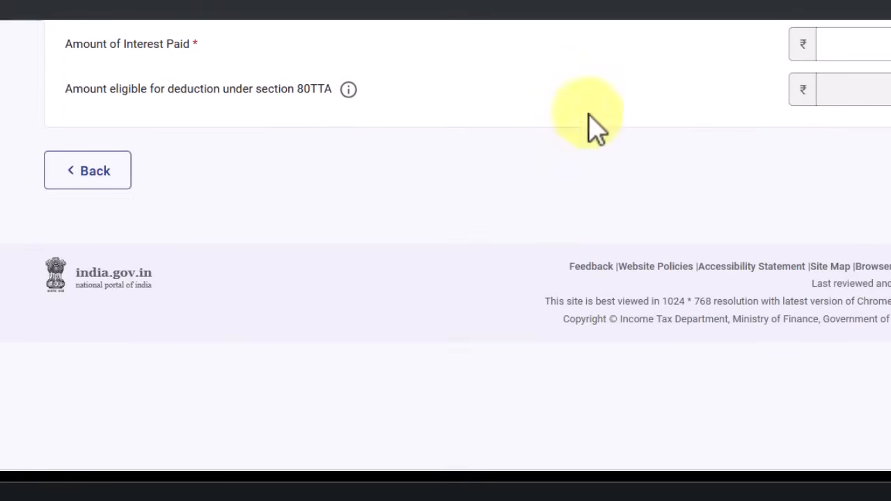
pyautogui.moveTo(843, 131); pyautogui.dragTo(871, 141)
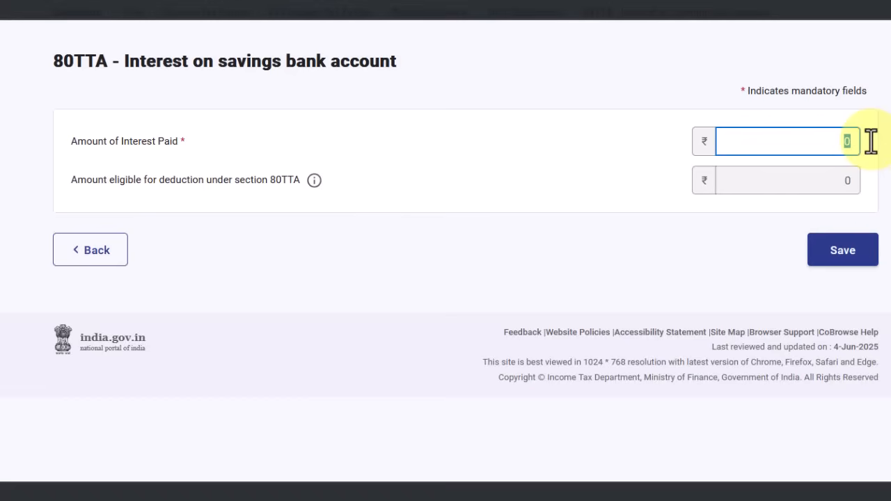
pyautogui.write('35000')
pyautogui.press('BackSpace')
pyautogui.press('Tab')
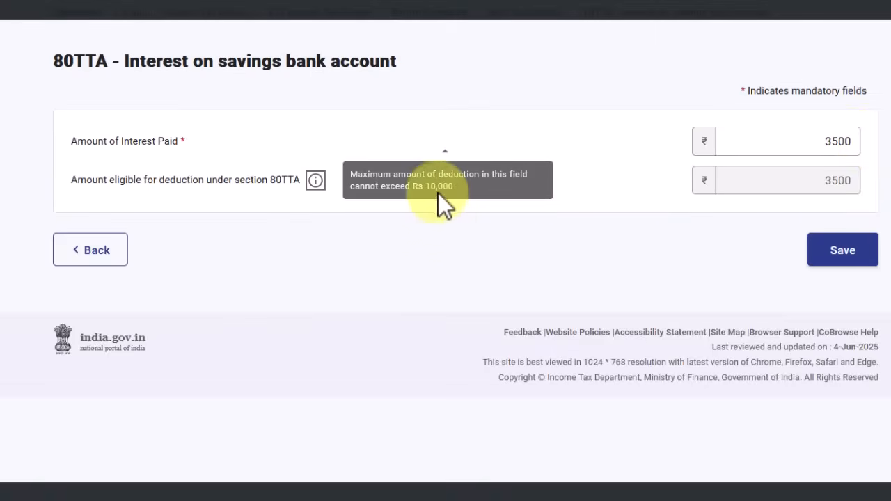
pyautogui.click(829, 137)
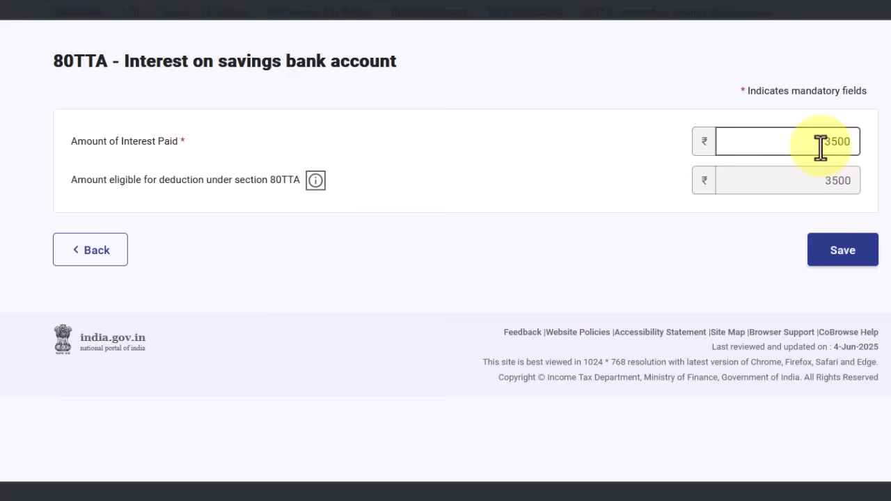
pyautogui.click(851, 256)
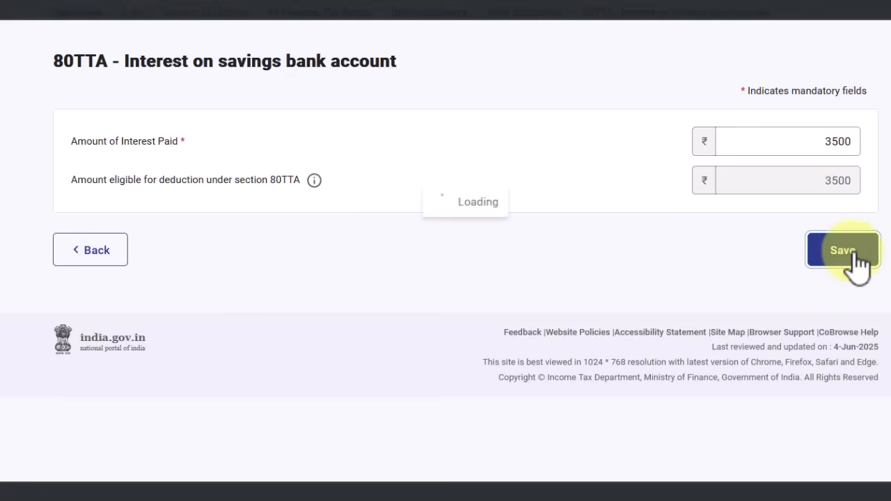
# Scroll the deductions list to verify 80TTA shows ₹3,500 paid and ₹3,500 eligible
pyautogui.scroll(-10, 582, 328)
pyautogui.scroll(-15, 495, 312)
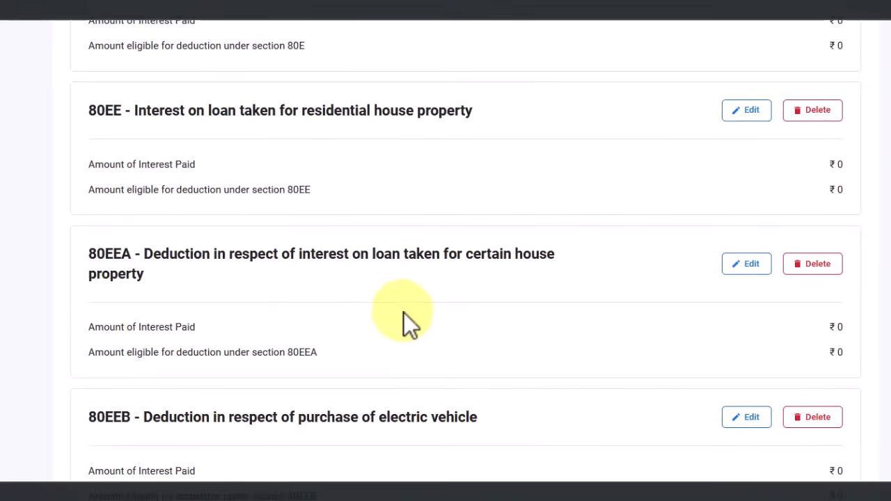
pyautogui.scroll(-10, 243, 262)
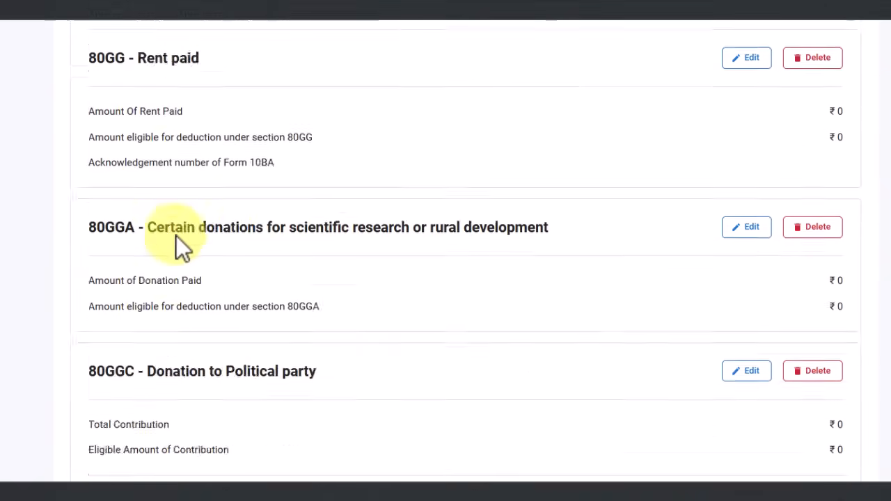
pyautogui.scroll(4, 176, 197)
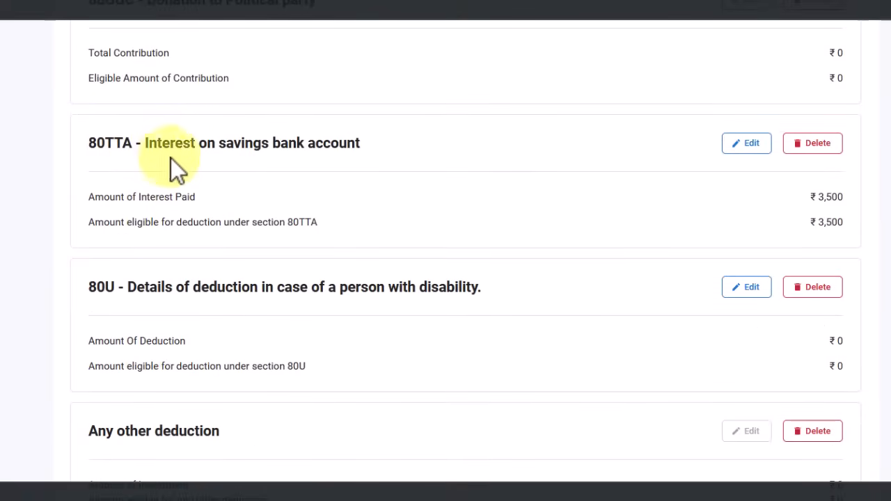
pyautogui.scroll(-1, 349, 225)
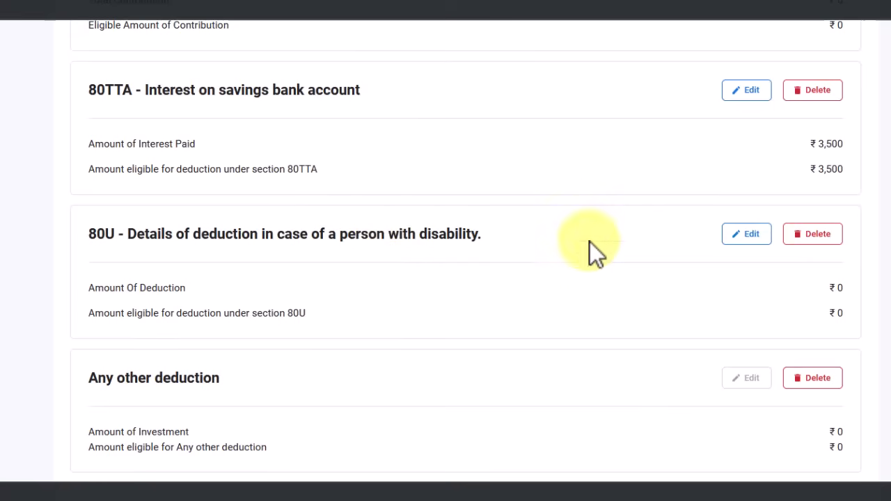
pyautogui.click(750, 236)
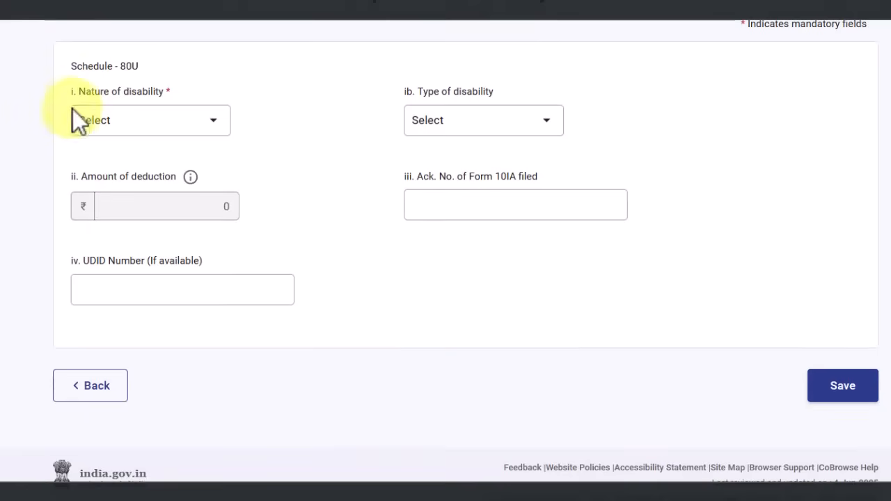
pyautogui.click(160, 124)
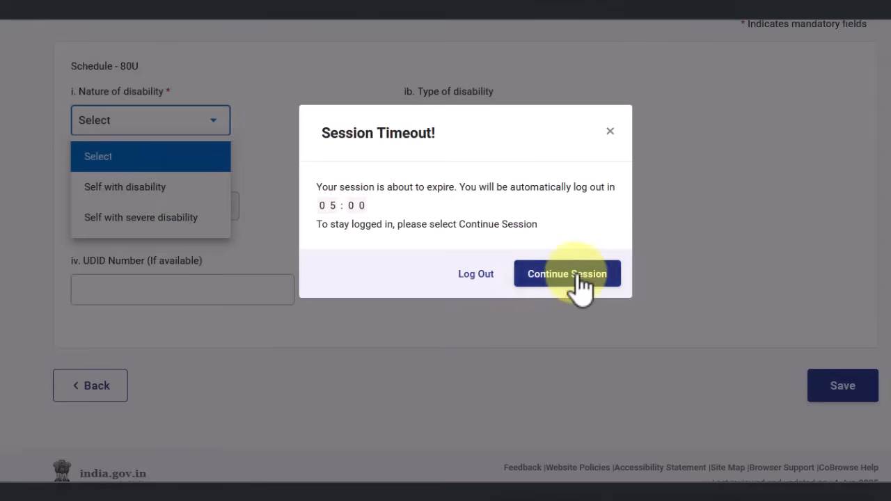
pyautogui.click(566, 273)
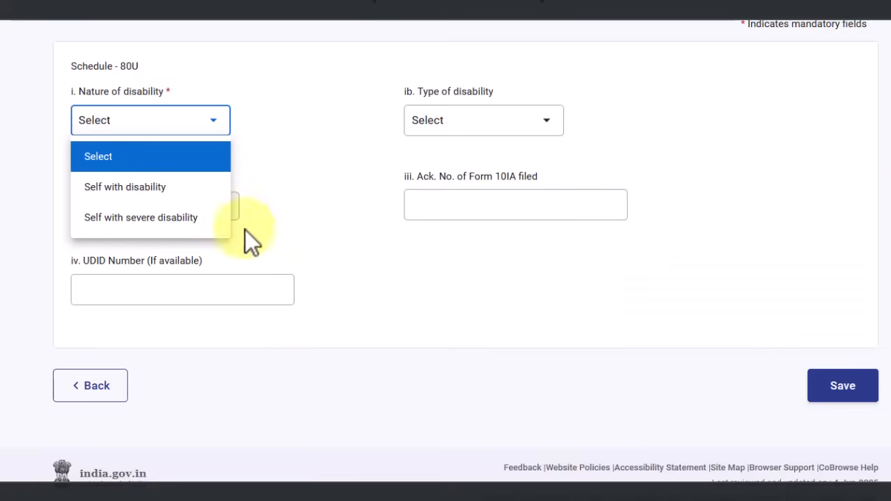
pyautogui.click(188, 198)
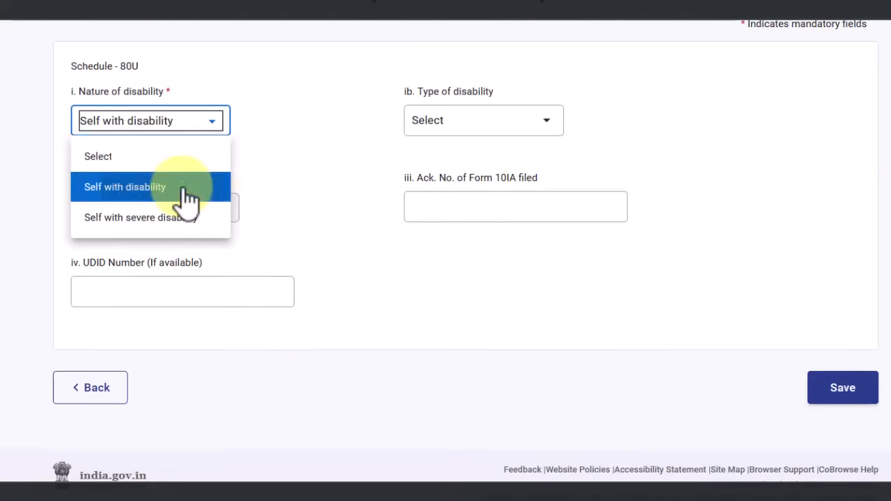
pyautogui.click(191, 135)
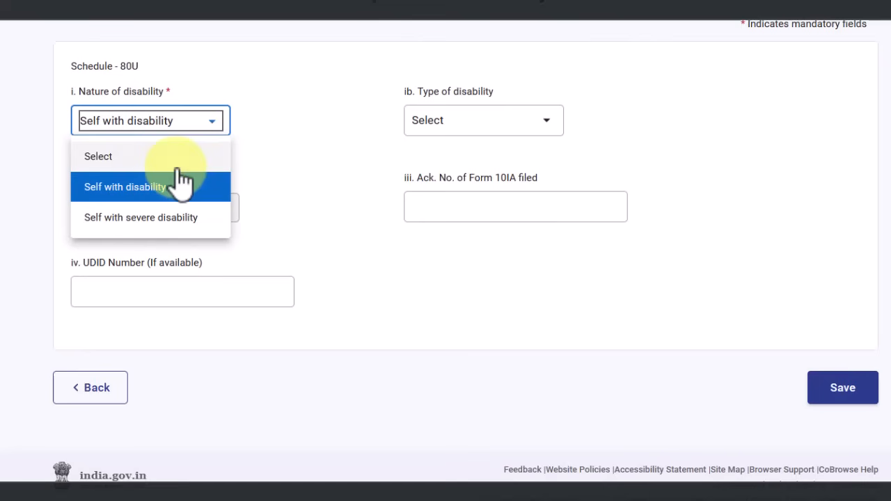
pyautogui.click(188, 218)
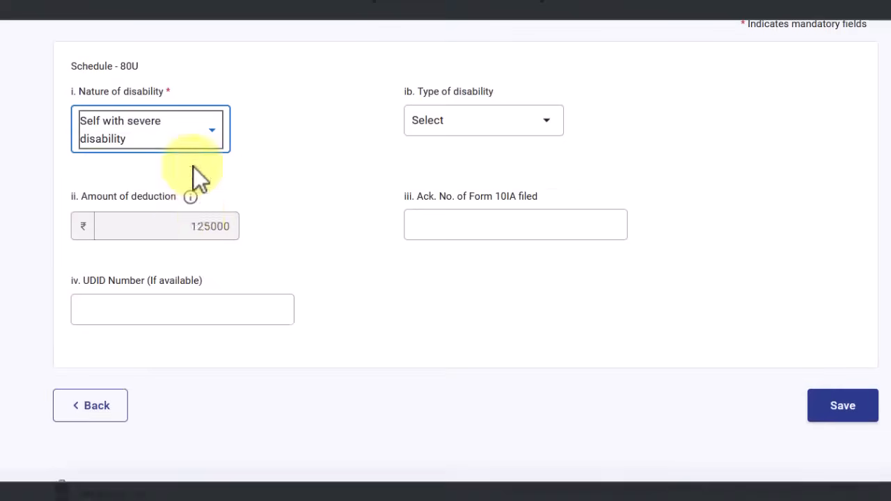
pyautogui.moveTo(197, 227); pyautogui.dragTo(213, 220)
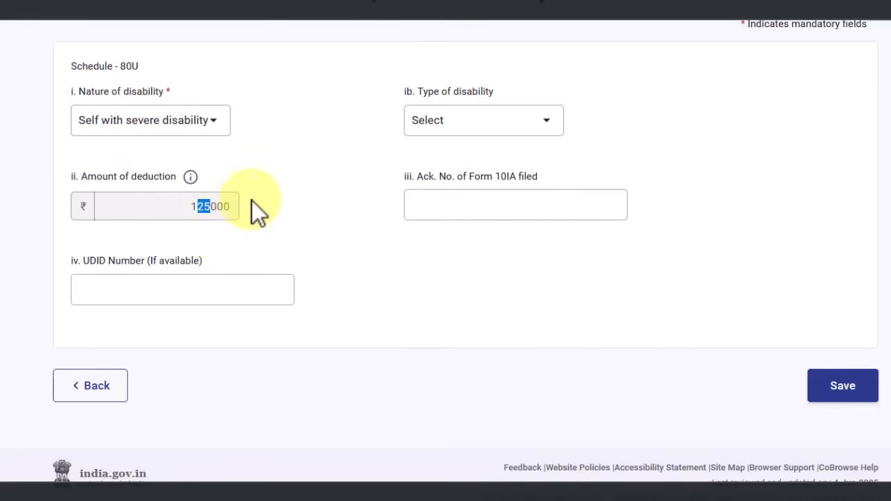
pyautogui.click(204, 136)
pyautogui.click(174, 206)
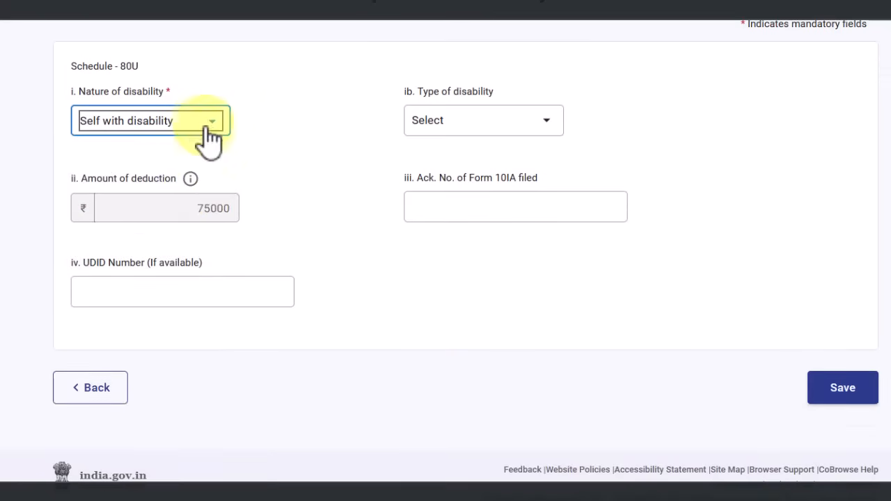
pyautogui.click(483, 124)
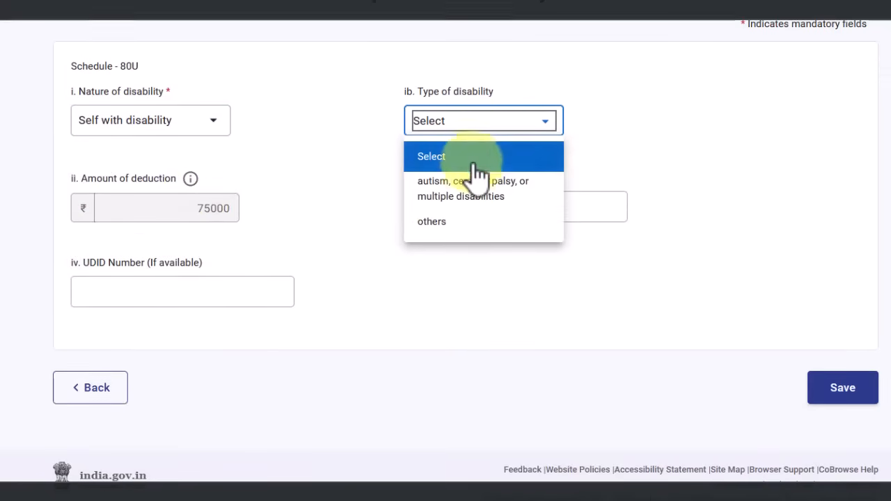
pyautogui.click(477, 193)
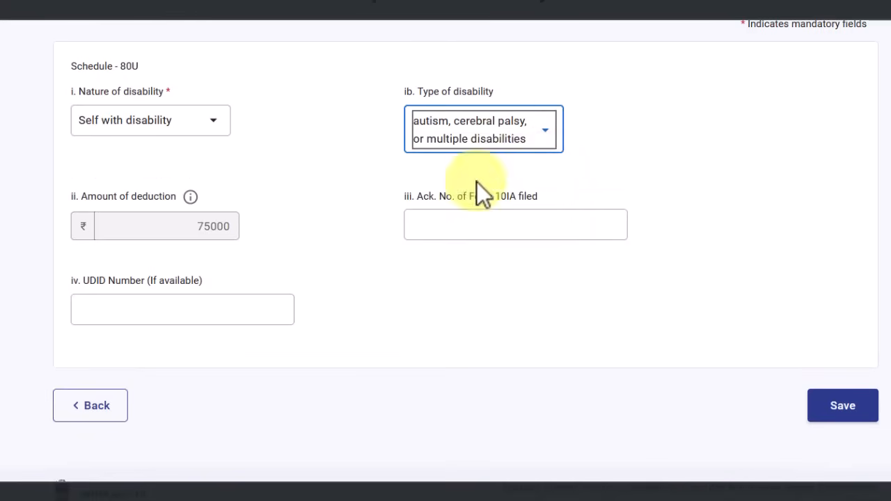
pyautogui.moveTo(496, 196); pyautogui.dragTo(538, 200)
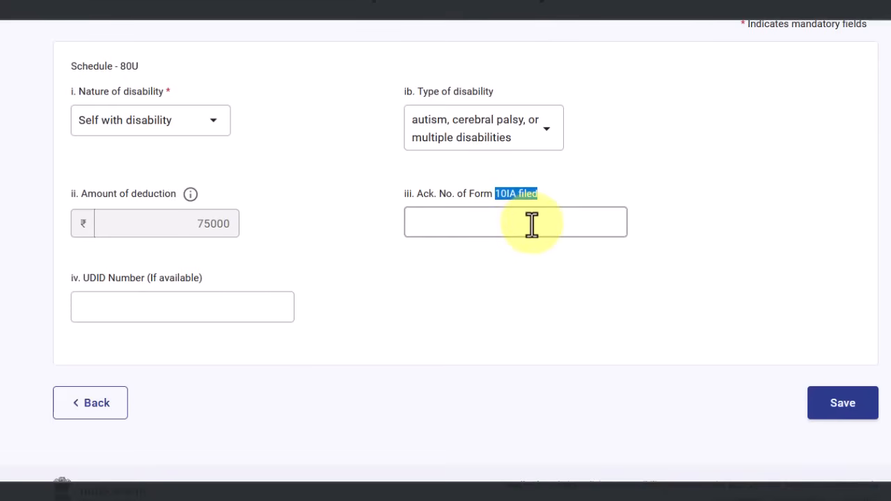
pyautogui.click(480, 222)
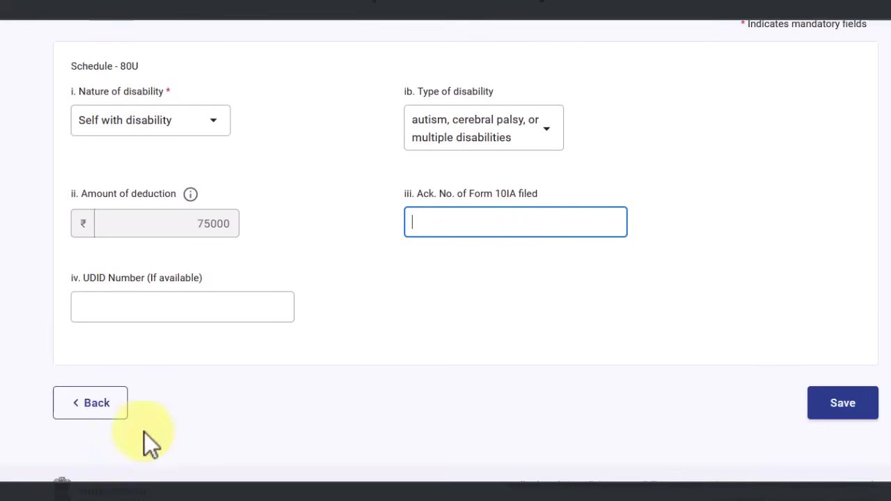
pyautogui.click(94, 404)
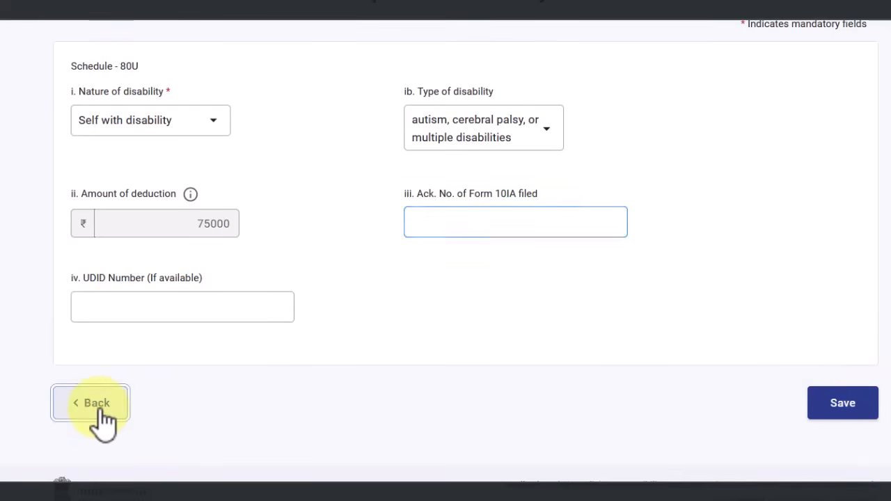
pyautogui.scroll(-20, 474, 388)
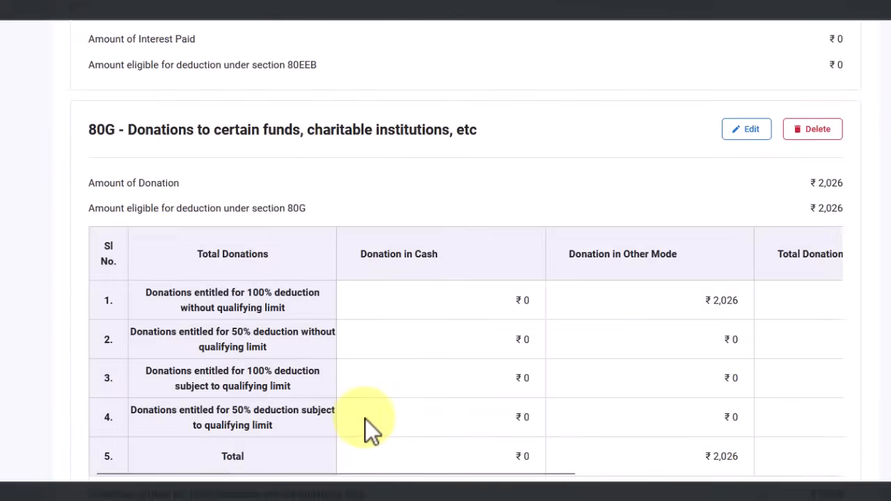
pyautogui.scroll(-12, 365, 414)
pyautogui.scroll(3, 355, 393)
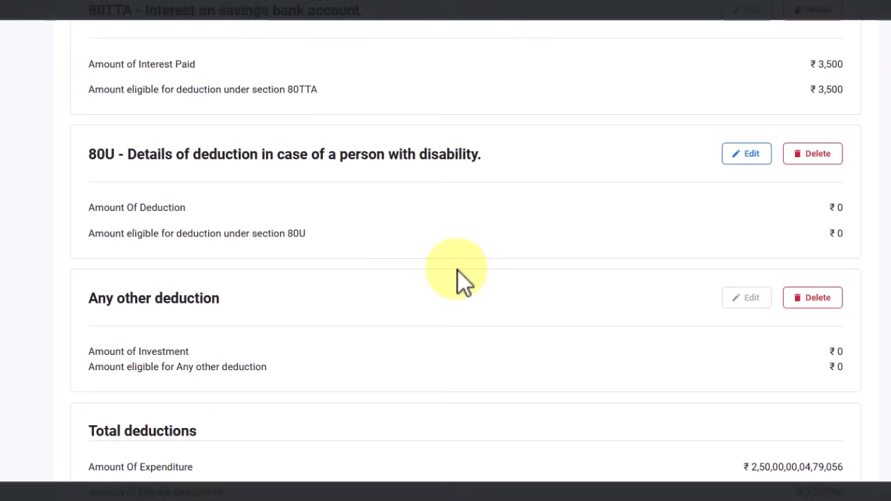
pyautogui.scroll(-1, 449, 264)
pyautogui.scroll(-1, 176, 248)
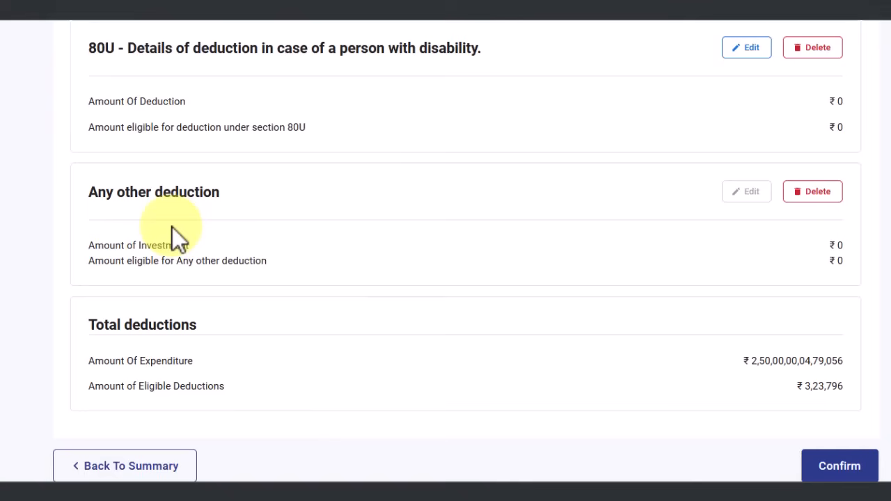
pyautogui.click(865, 473)
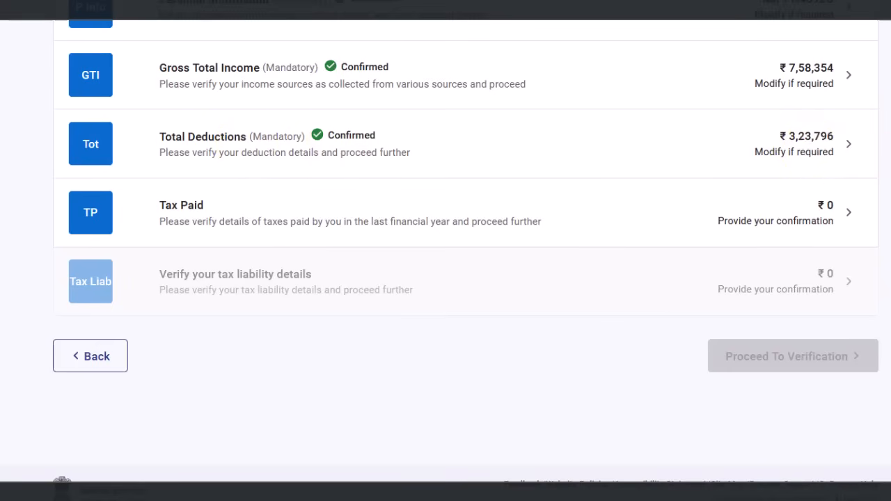
pyautogui.scroll(-1, 816, 165)
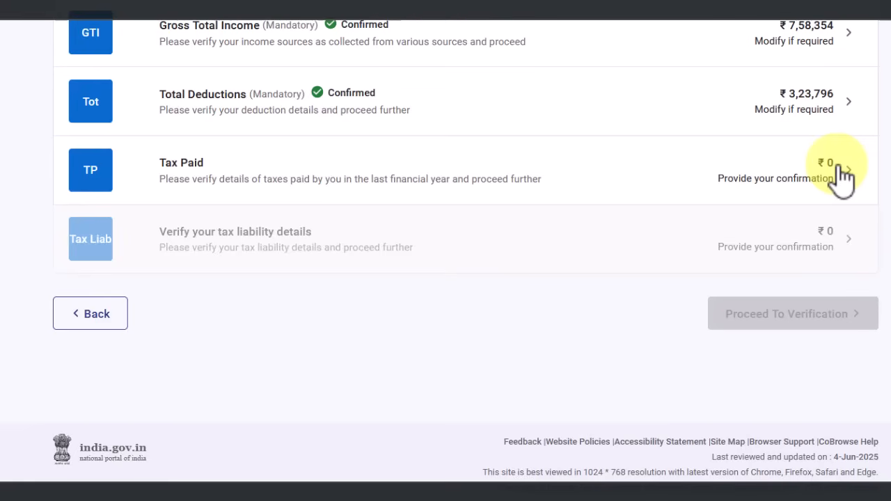
# Open Tax Paid, expand Schedule TDS1, and start then abandon a salary TDS entry
pyautogui.click(617, 192)
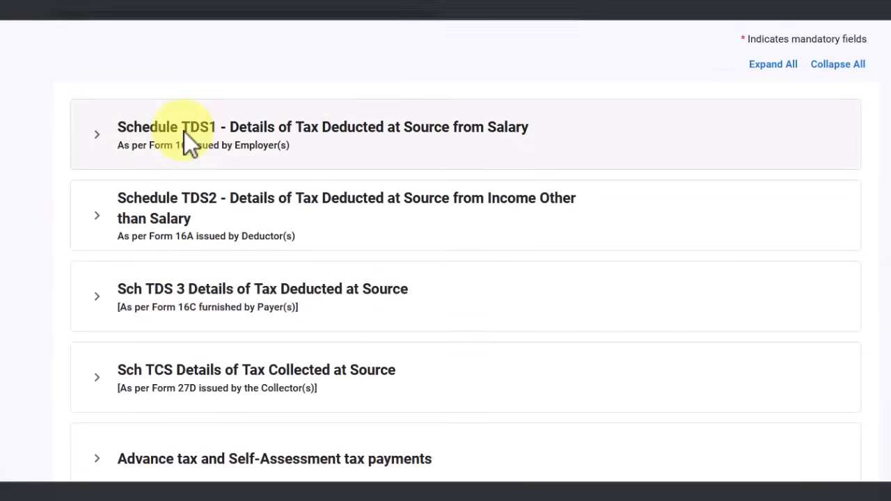
pyautogui.click(193, 141)
pyautogui.click(136, 232)
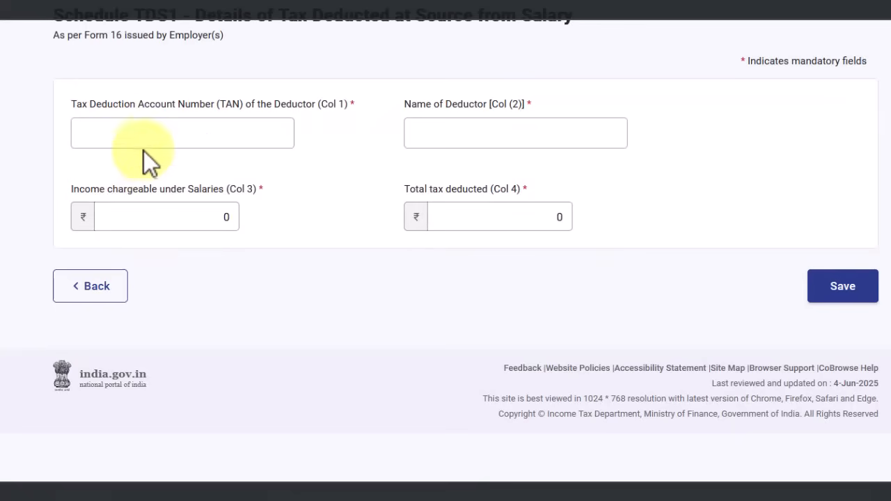
pyautogui.click(95, 293)
pyautogui.scroll(-5, 119, 155)
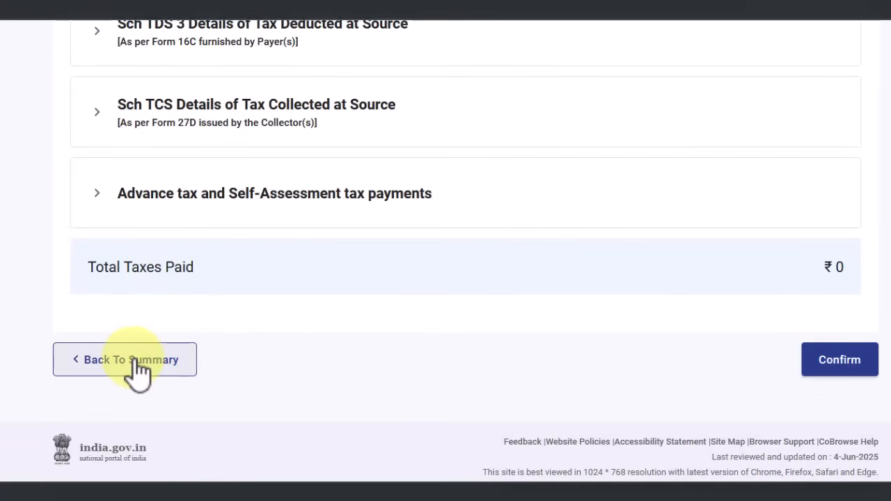
pyautogui.scroll(10, 143, 355)
# Reopen a new salary TDS entry and step through deductor name, salary income and tax deducted fields
pyautogui.click(80, 383)
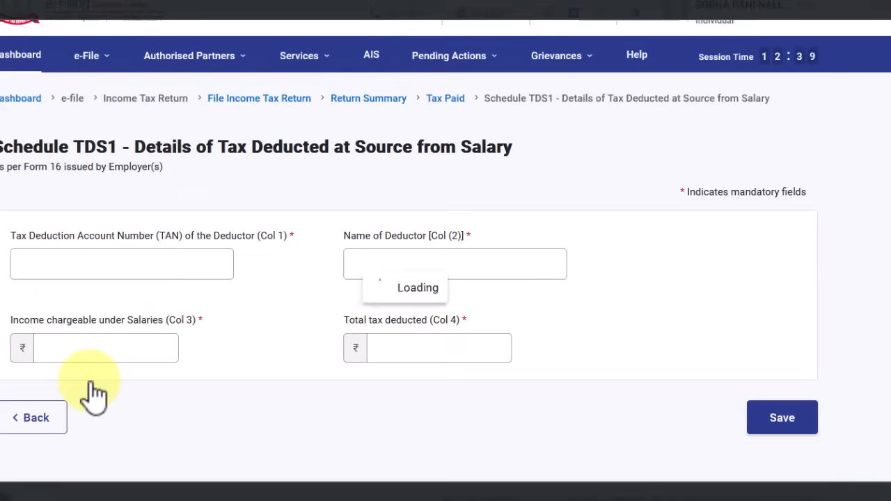
pyautogui.click(467, 262)
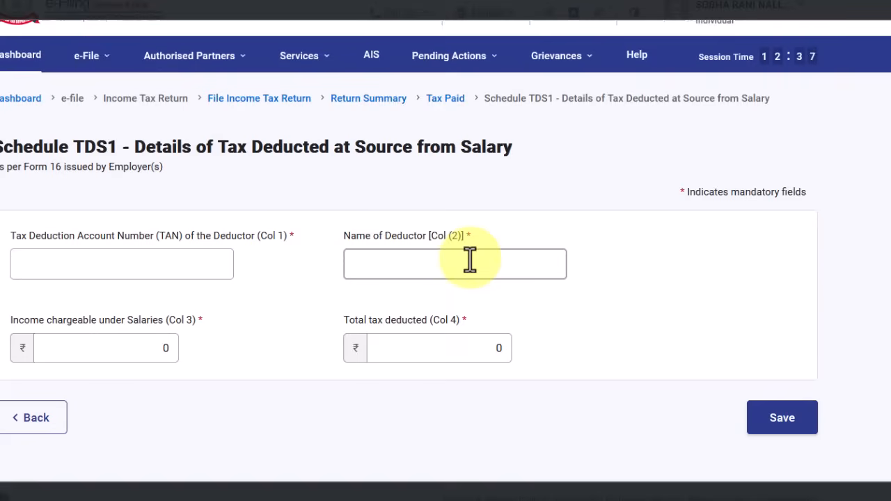
pyautogui.click(71, 348)
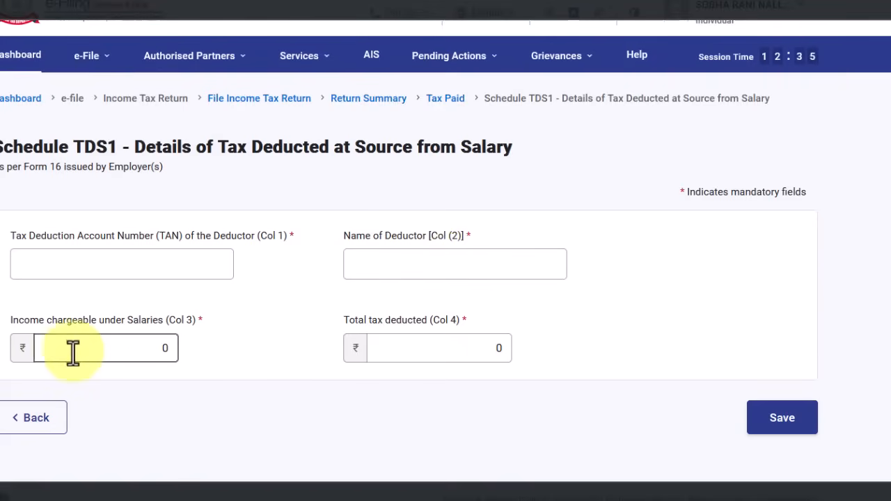
pyautogui.click(398, 349)
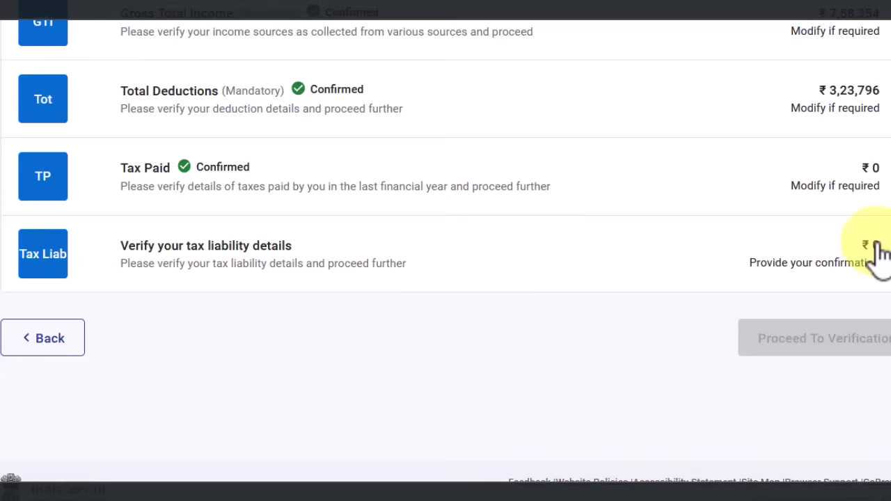
# Confirm the tax liability details at ₹0
pyautogui.click(408, 285)
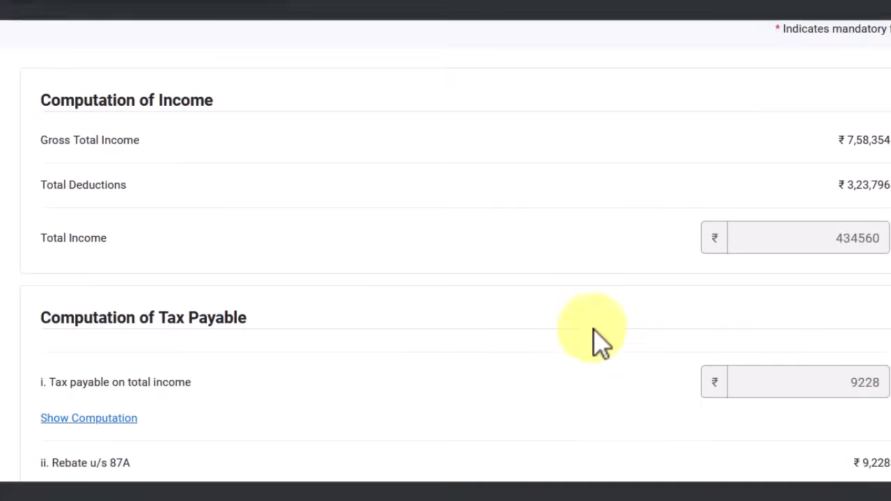
pyautogui.scroll(-15, 831, 413)
pyautogui.click(873, 397)
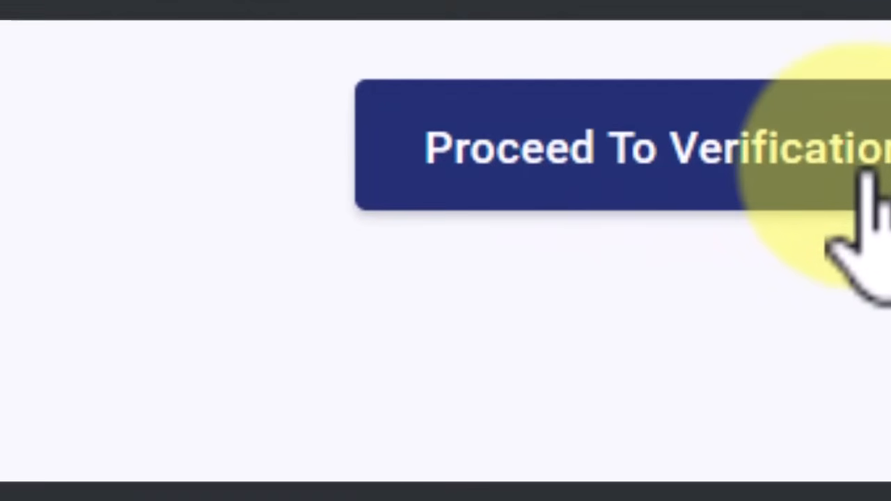
# Proceed to verification and on to Preview and Submit Your Return
pyautogui.click(867, 174)
pyautogui.scroll(-10, 445, 250)
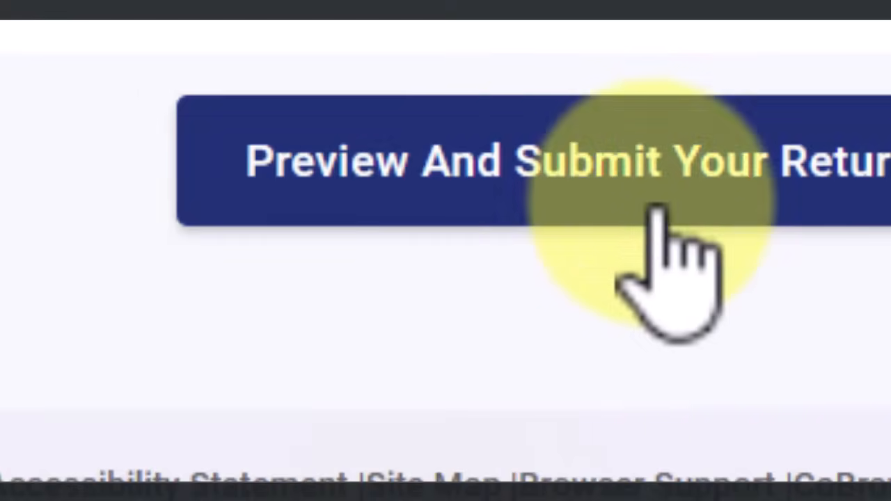
pyautogui.click(658, 213)
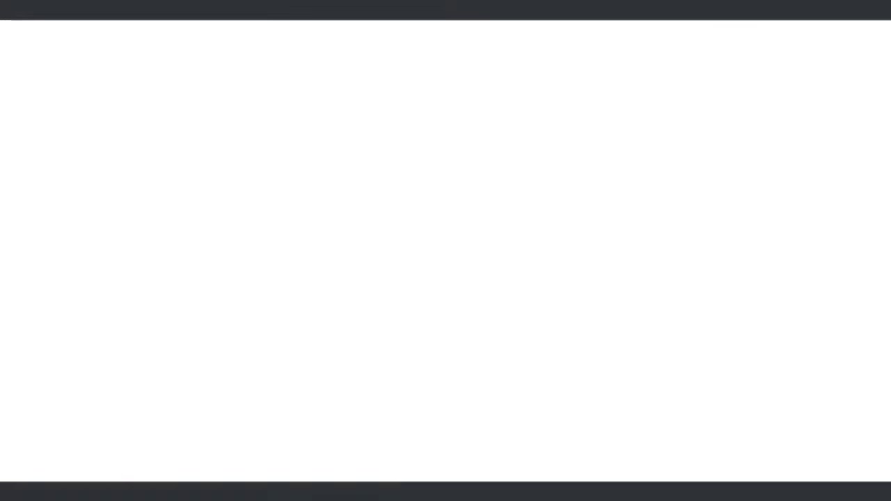
# Accept the declaration and enter the place of filing
pyautogui.click(424, 244)
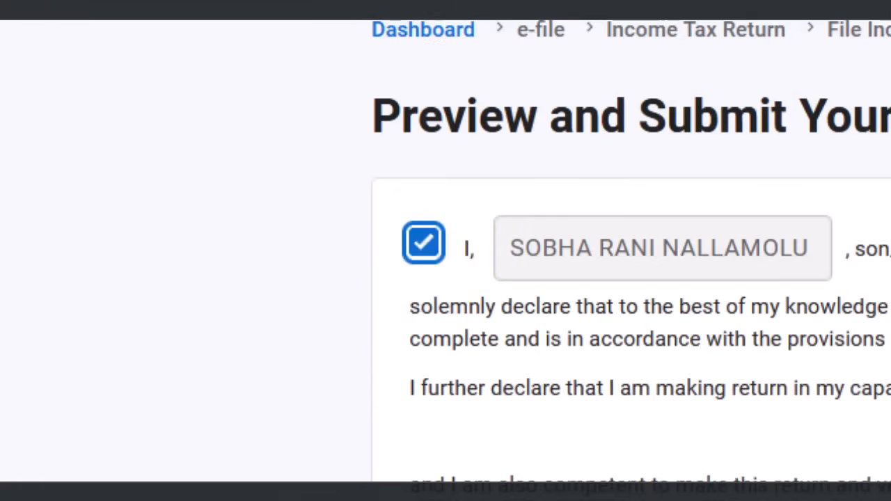
pyautogui.click(500, 99)
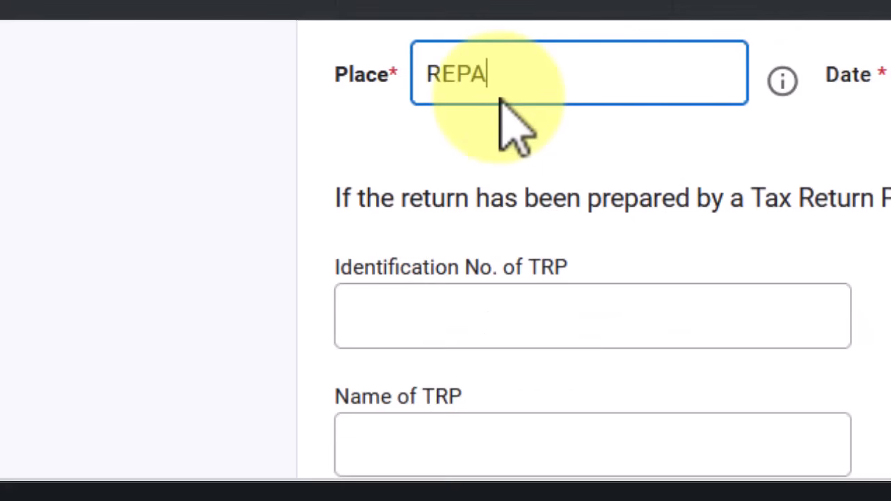
pyautogui.scroll(-5, 515, 129)
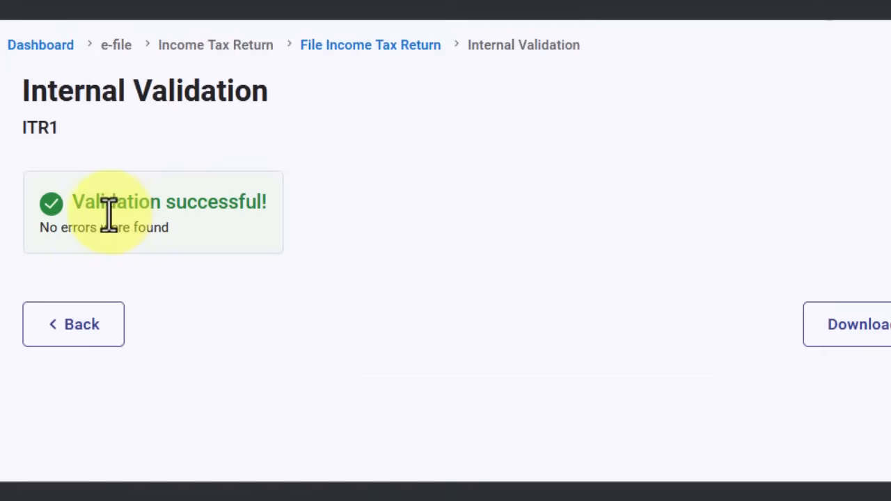
pyautogui.moveTo(77, 203); pyautogui.dragTo(273, 217)
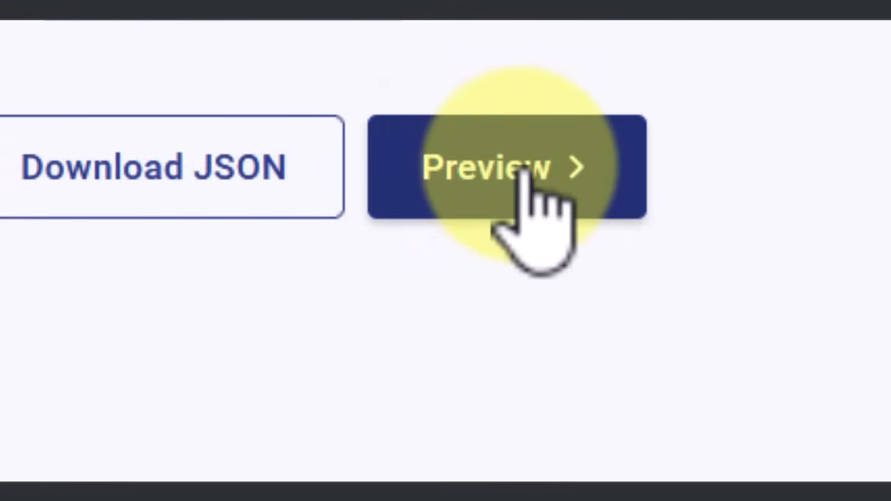
# Preview the full return, pass internal validation, and proceed to verification
pyautogui.click(529, 177)
pyautogui.scroll(-10, 606, 298)
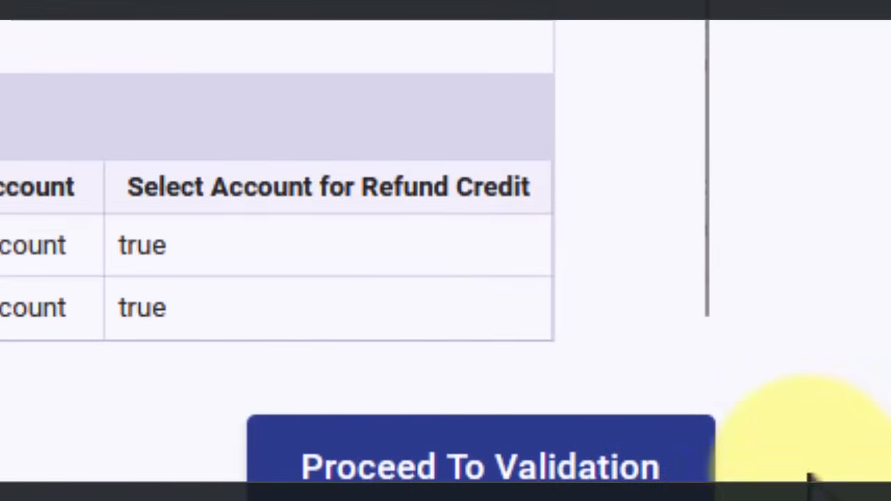
pyautogui.click(567, 435)
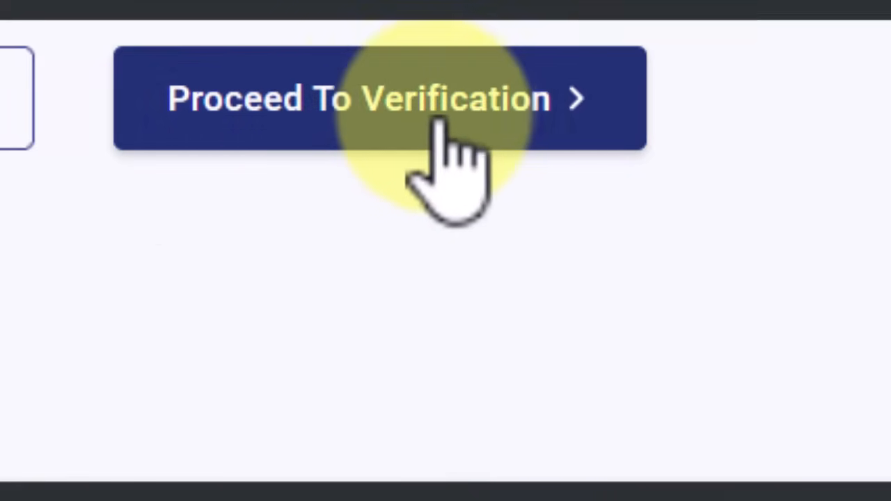
pyautogui.click(472, 123)
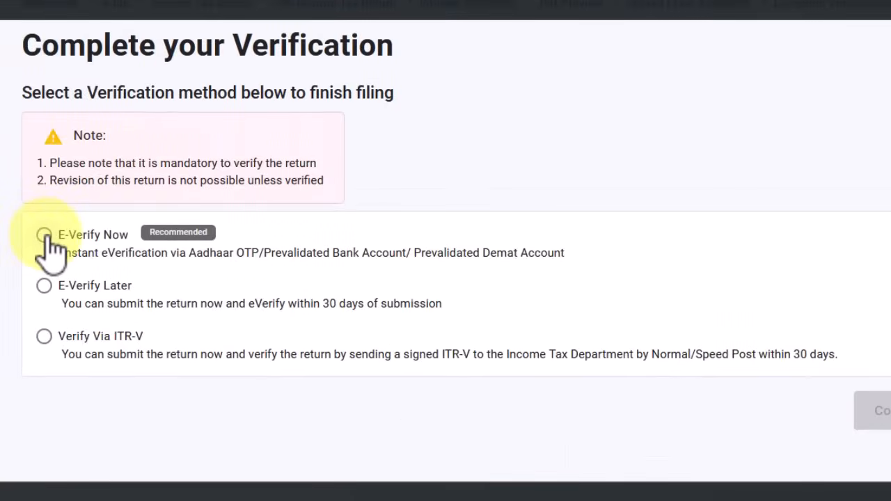
# Choose E-Verify Now and continue to the e-verification options
pyautogui.click(43, 235)
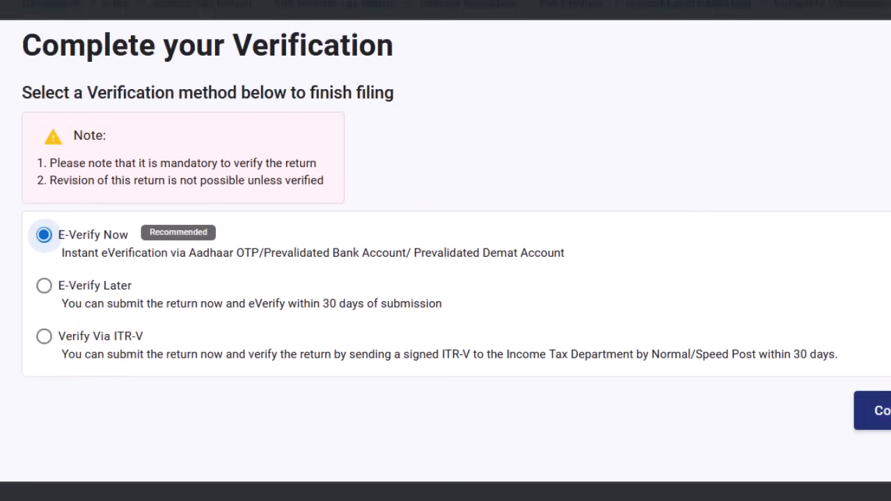
pyautogui.click(884, 411)
pyautogui.scroll(-5, 438, 293)
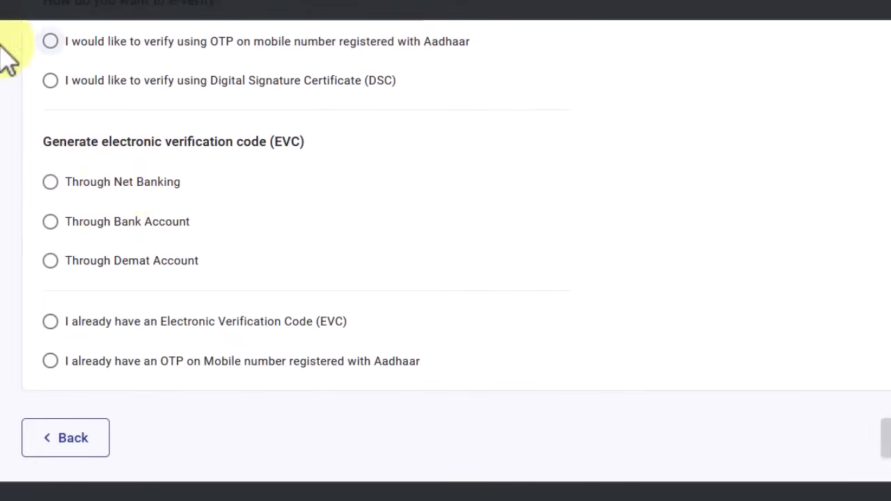
# Select Aadhaar OTP, agree to validate Aadhaar details, generate the OTP, then cancel the Verify OTP prompt
pyautogui.click(50, 42)
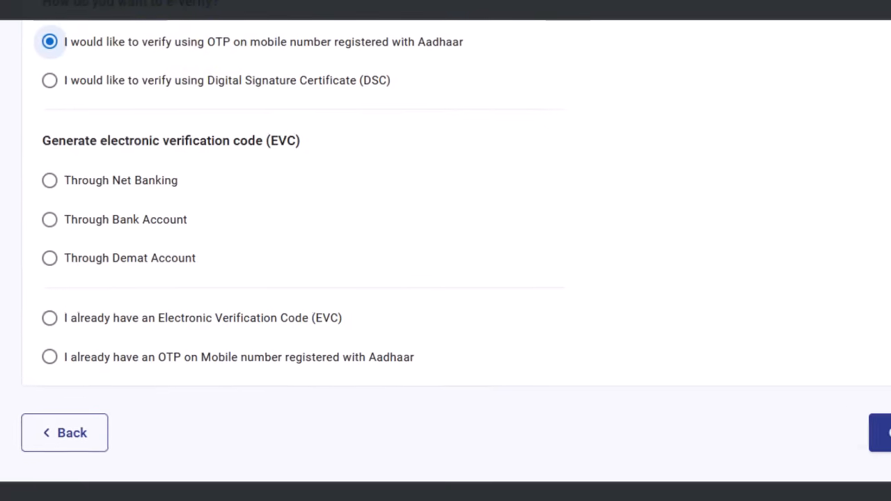
pyautogui.click(880, 439)
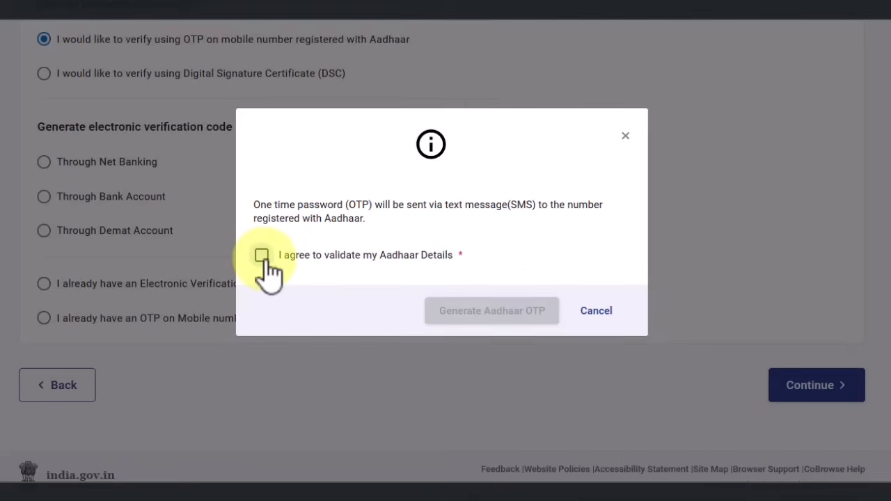
pyautogui.click(262, 255)
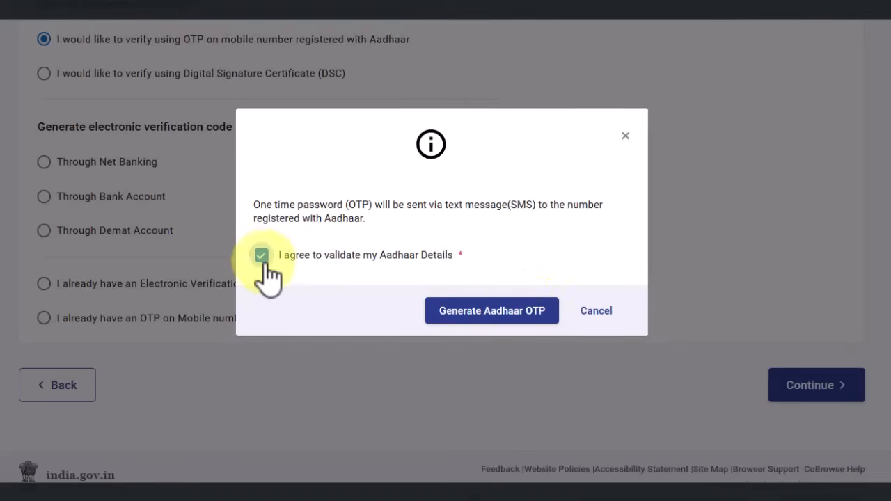
pyautogui.click(490, 316)
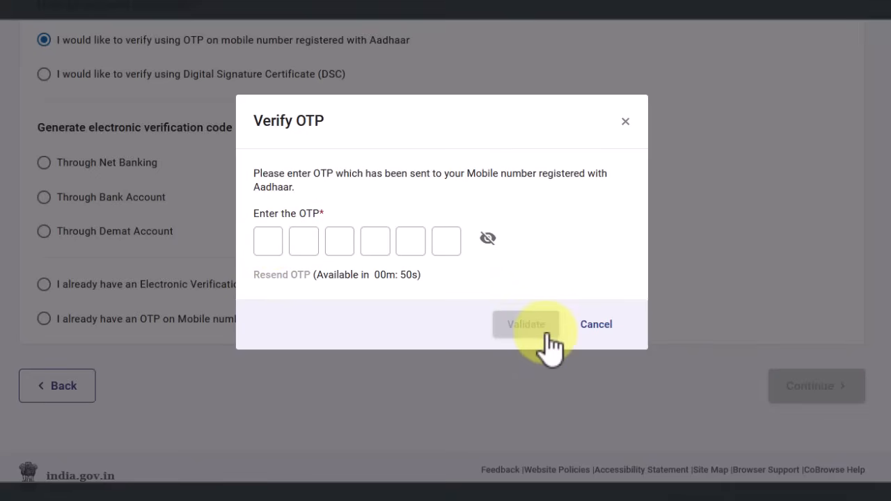
pyautogui.click(590, 326)
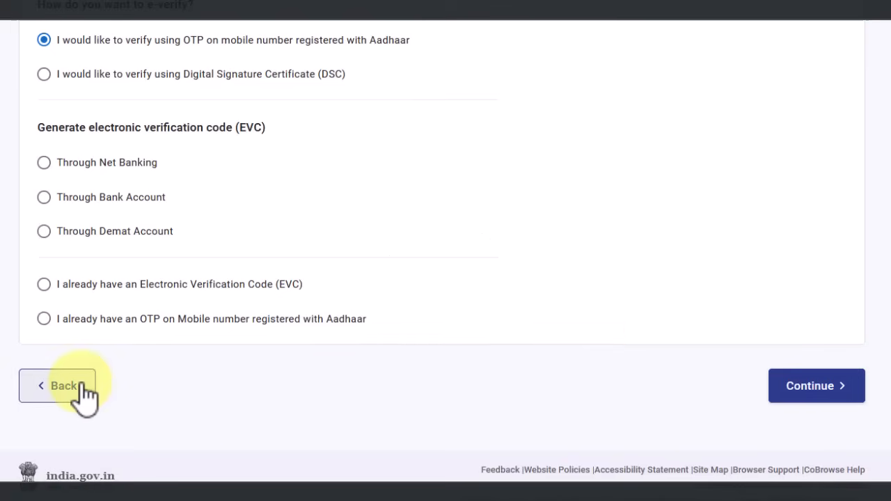
# Return to Complete your Verification and continue past the E-Verify Now, E-Verify Later and Verify Via ITR-V choices
pyautogui.click(84, 390)
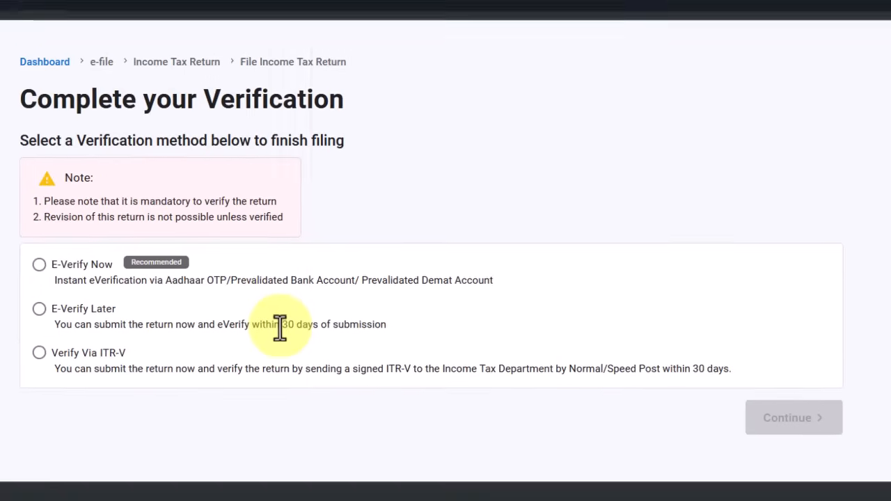
pyautogui.moveTo(128, 67)
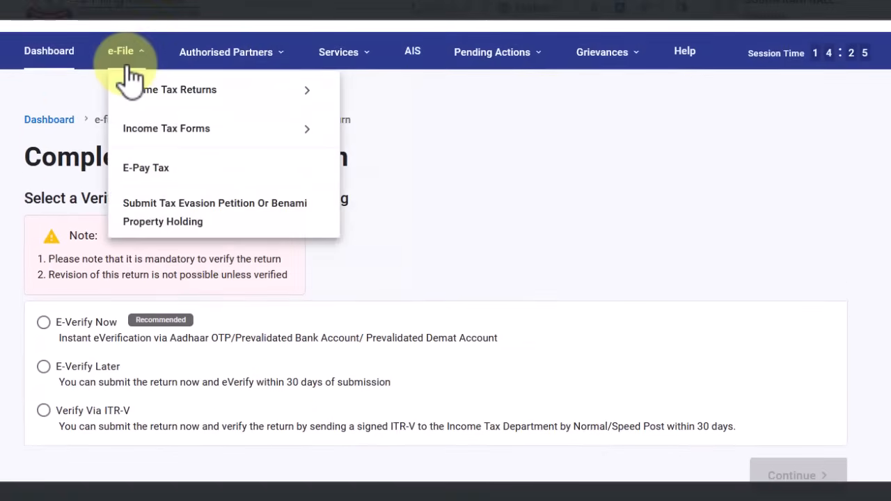
pyautogui.moveTo(136, 87)
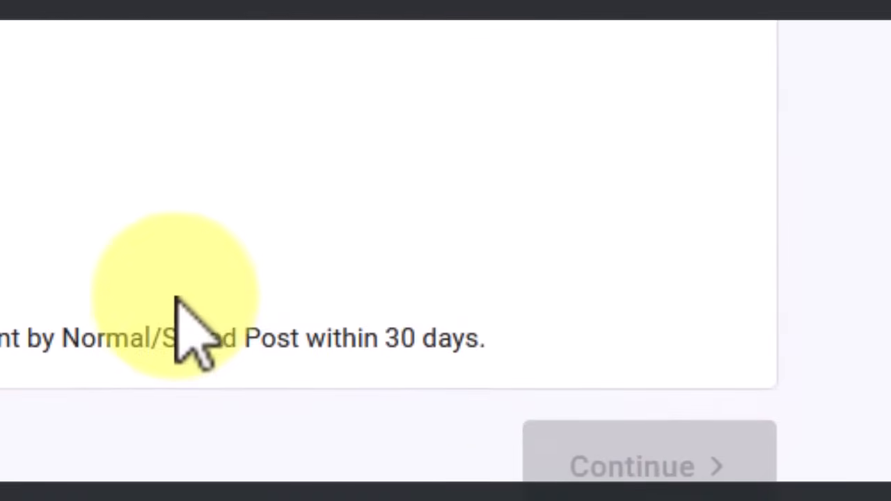
pyautogui.click(643, 469)
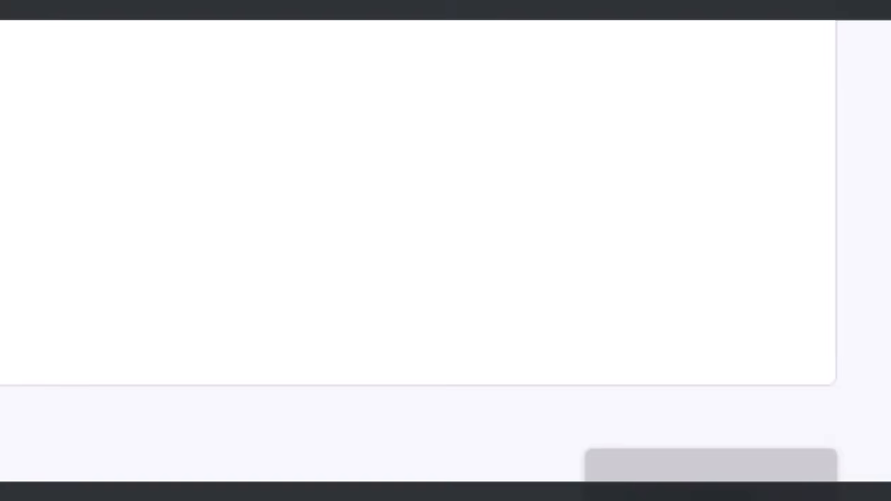